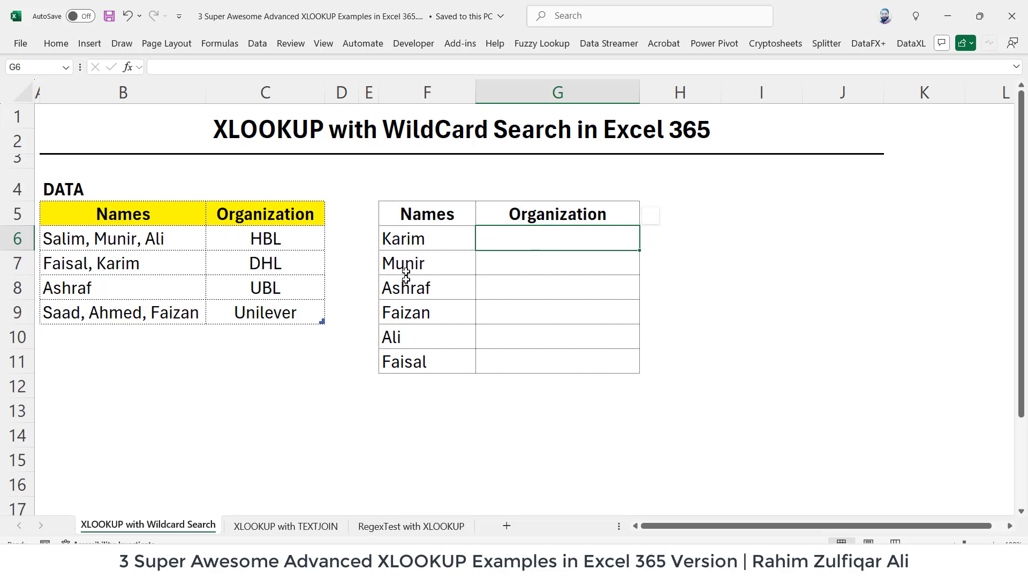
Examine the Names and Organization source table and the lookup list with its empty Organization column on the wildcard search sheet
click(415, 236)
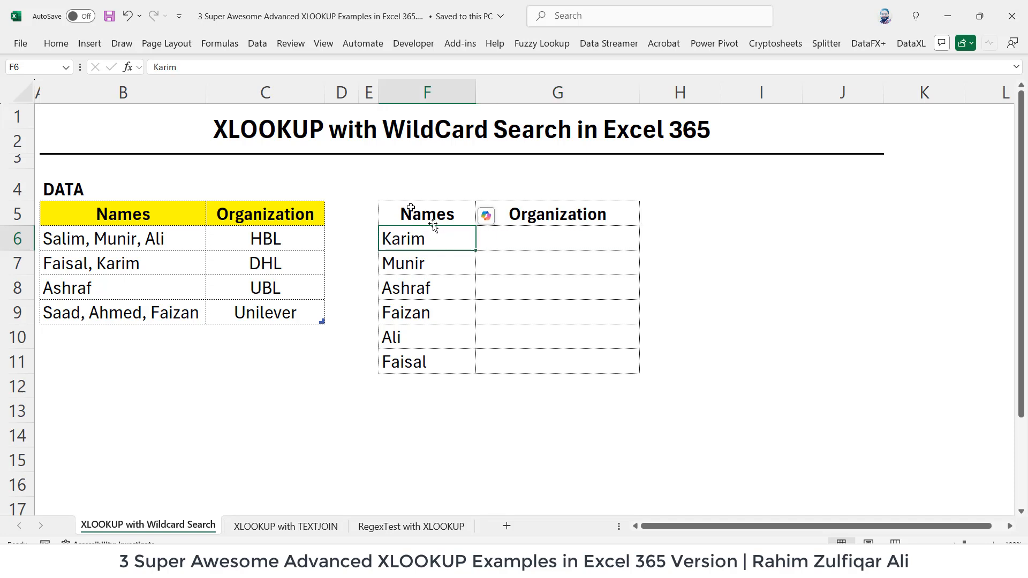
click(313, 140)
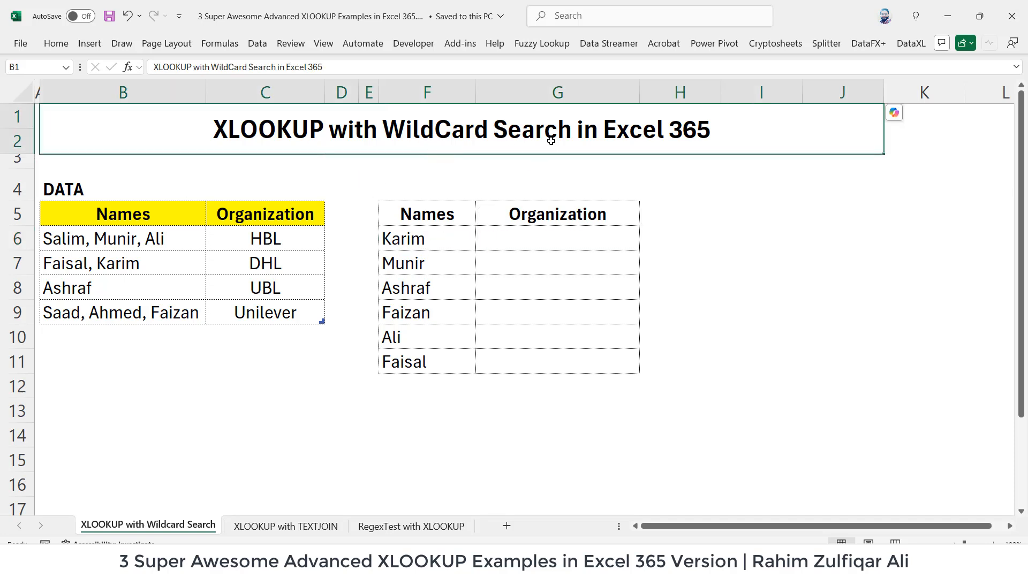
click(702, 234)
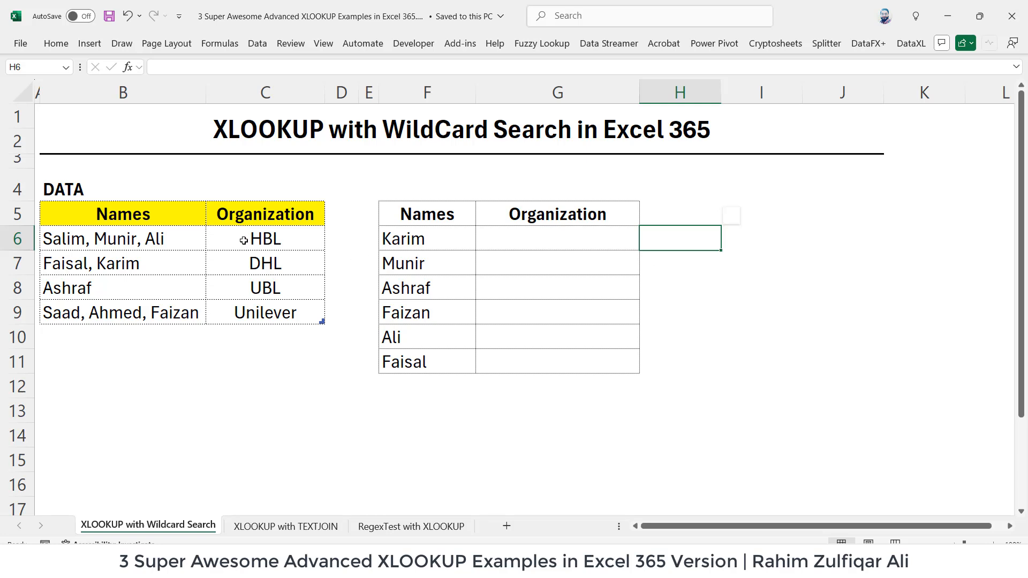
click(257, 264)
click(261, 293)
click(268, 311)
click(266, 265)
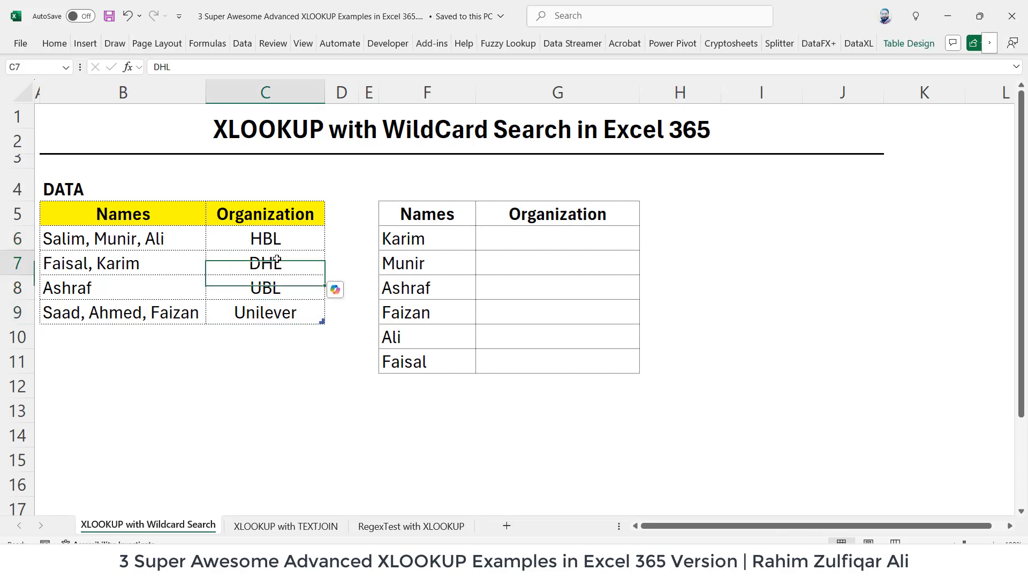
click(271, 237)
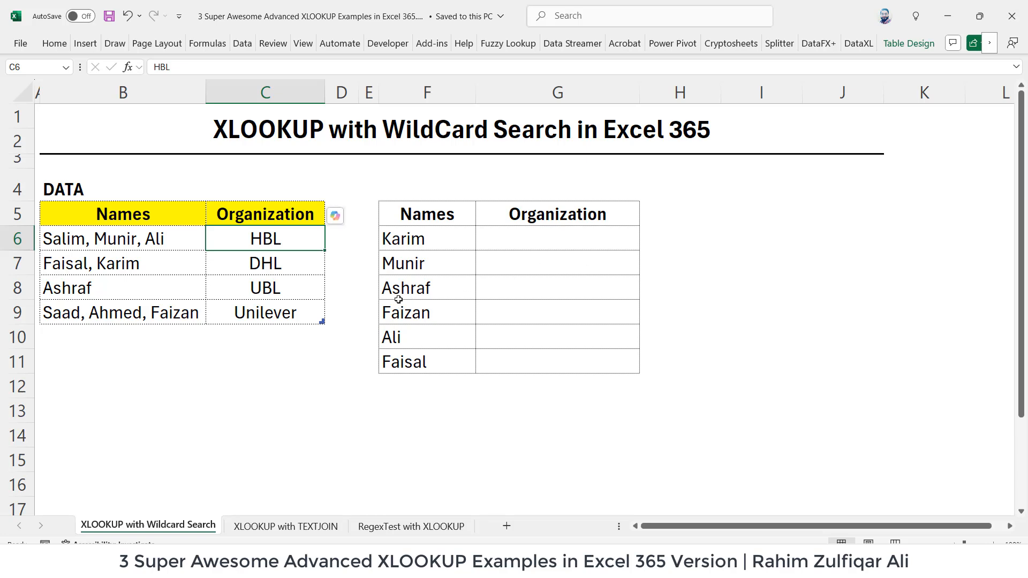
click(401, 295)
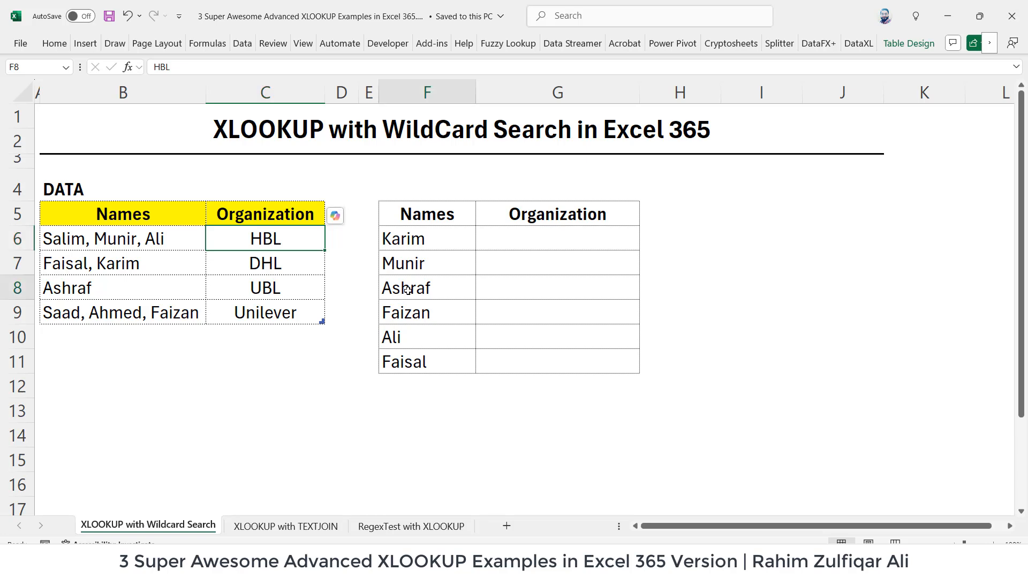
click(416, 263)
click(420, 242)
click(543, 245)
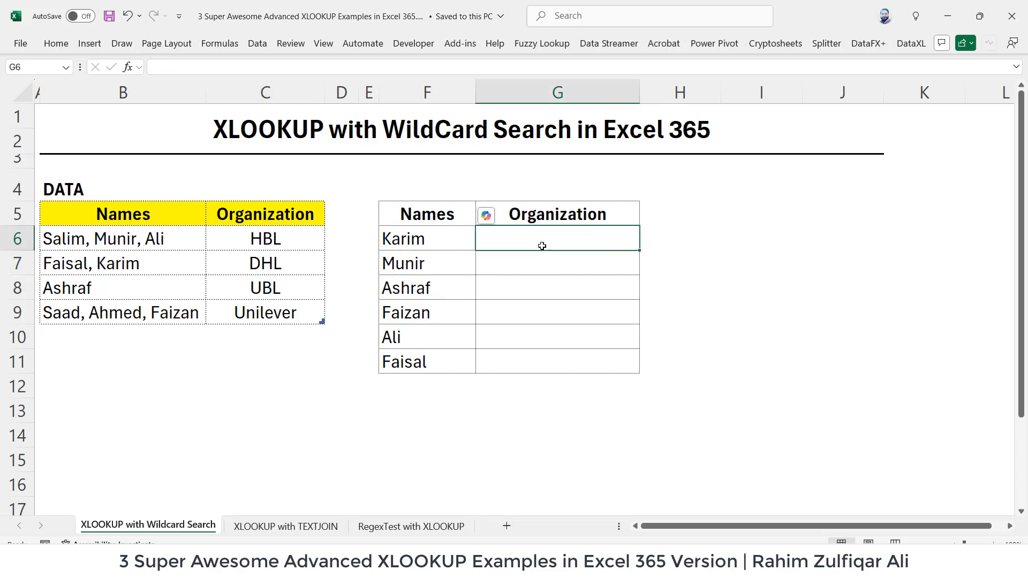
click(510, 268)
click(507, 246)
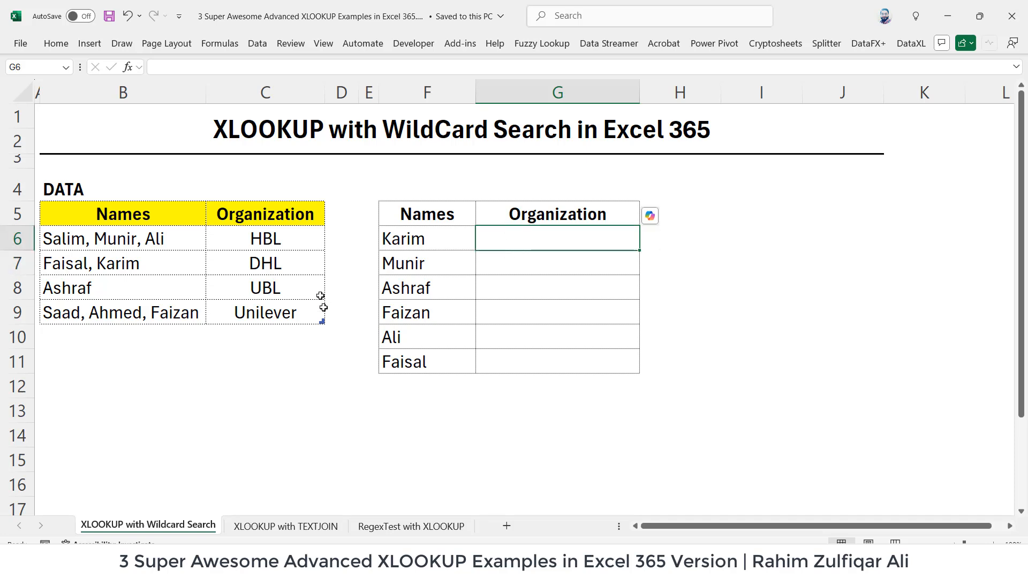
Review the example layouts on the XLOOKUP with TEXTJOIN and RegexTest with XLOOKUP sheets
click(311, 527)
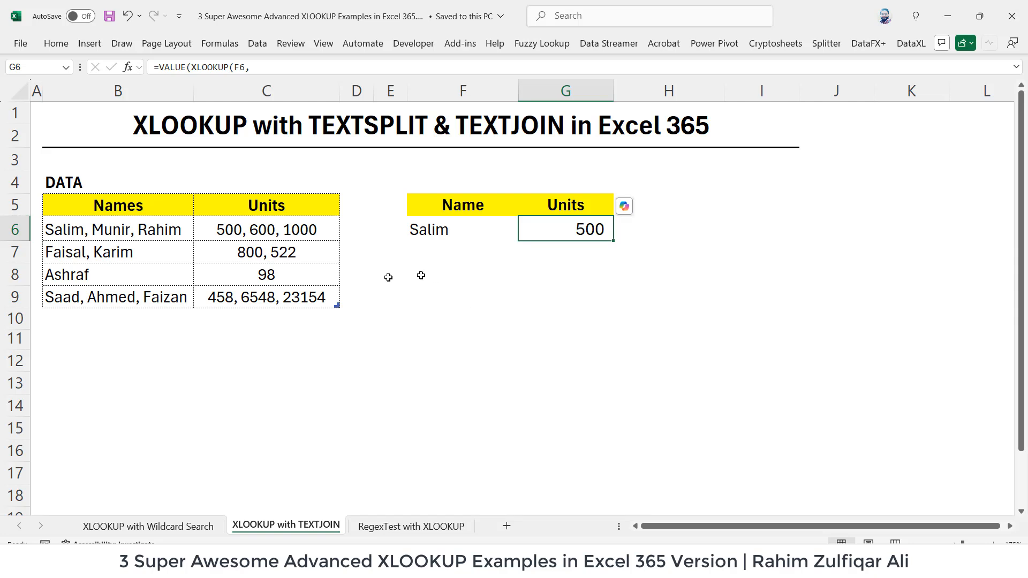
click(211, 231)
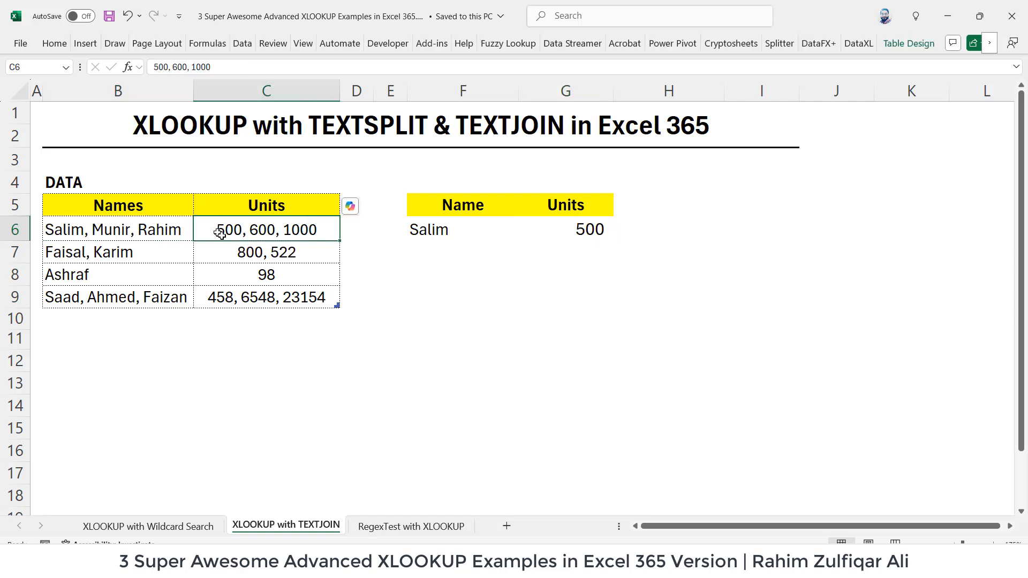
click(324, 255)
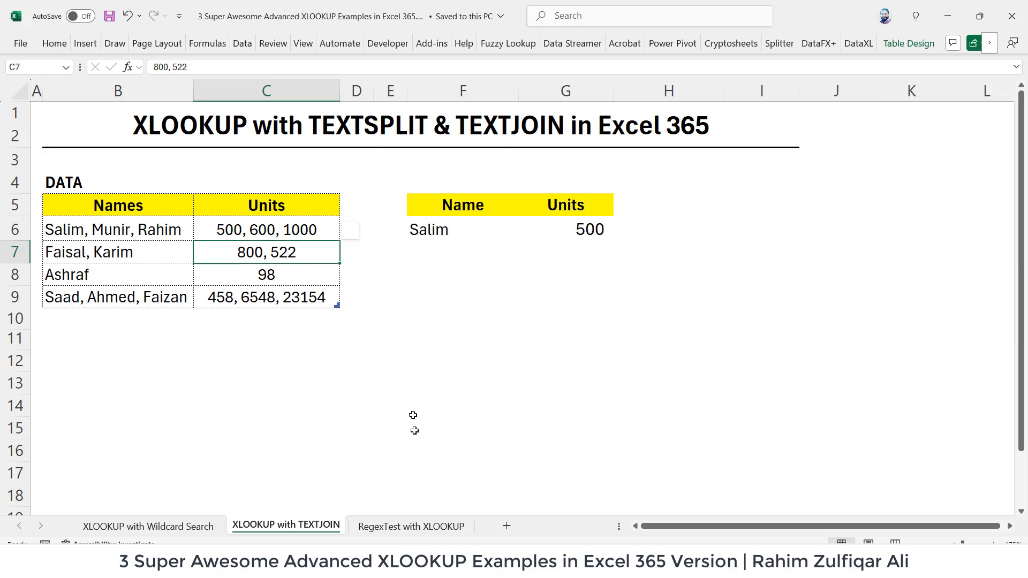
click(402, 530)
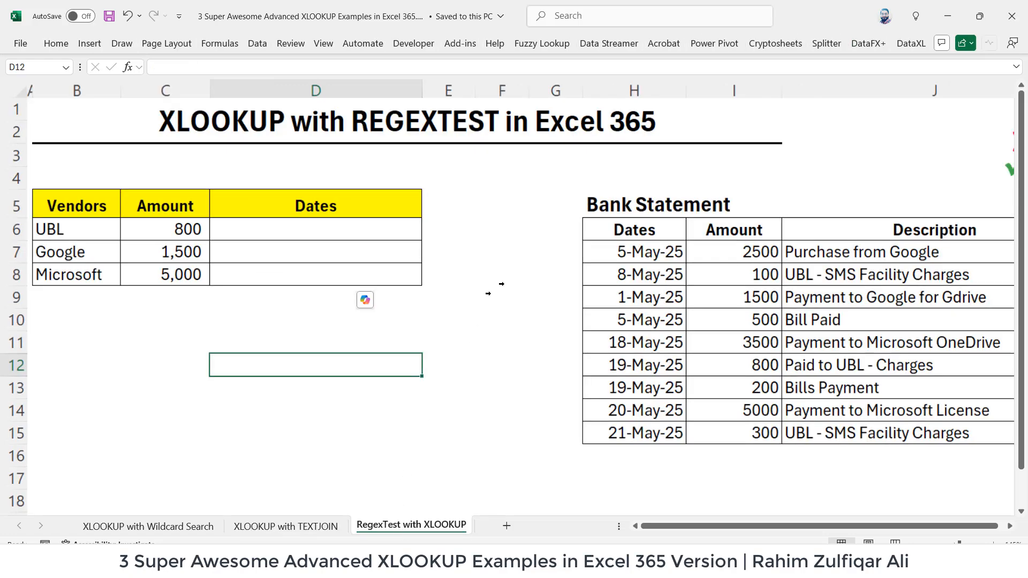
click(471, 230)
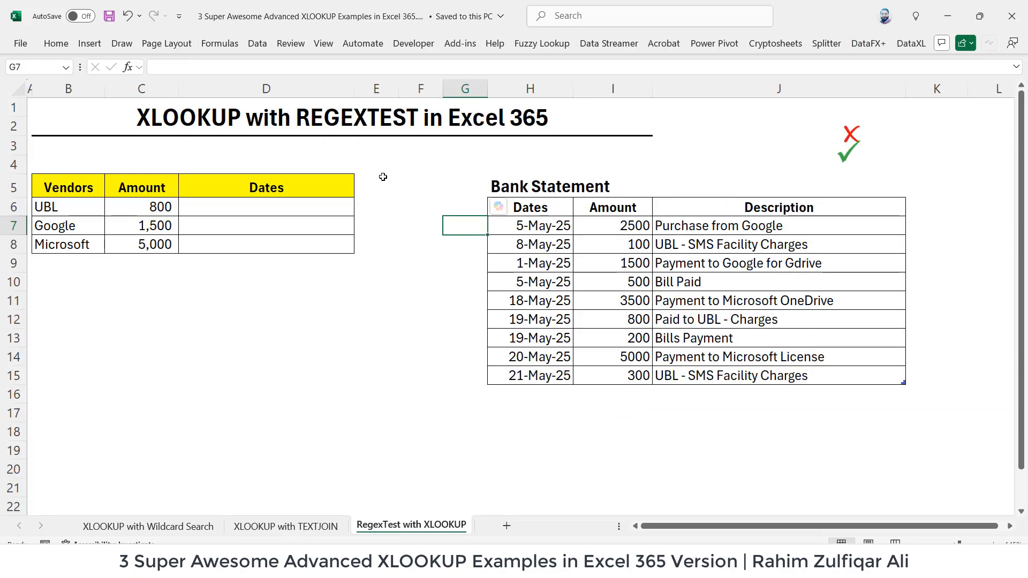
click(217, 212)
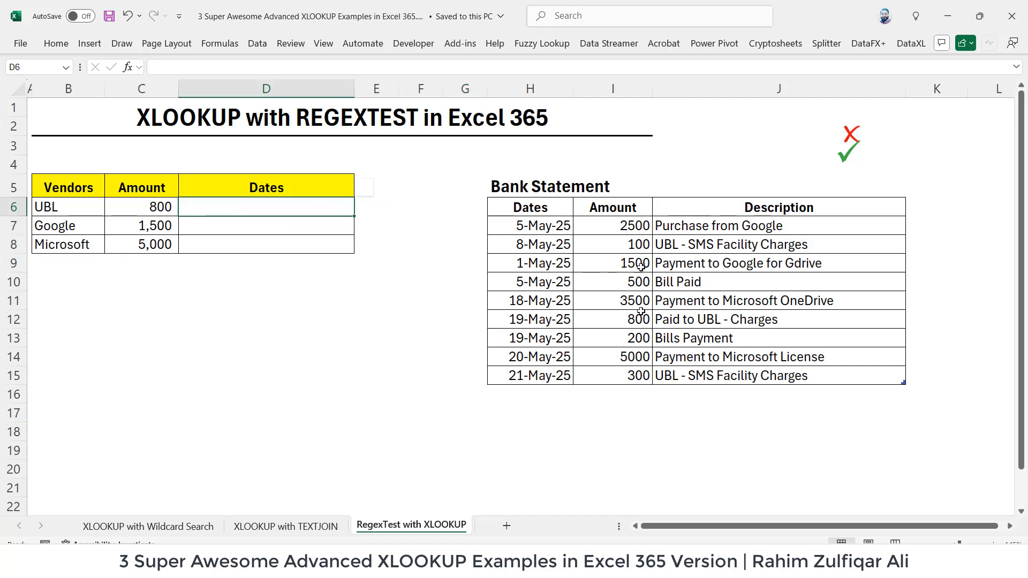
Return to the XLOOKUP with Wildcard Search sheet and check the source table's name in its design settings
click(157, 527)
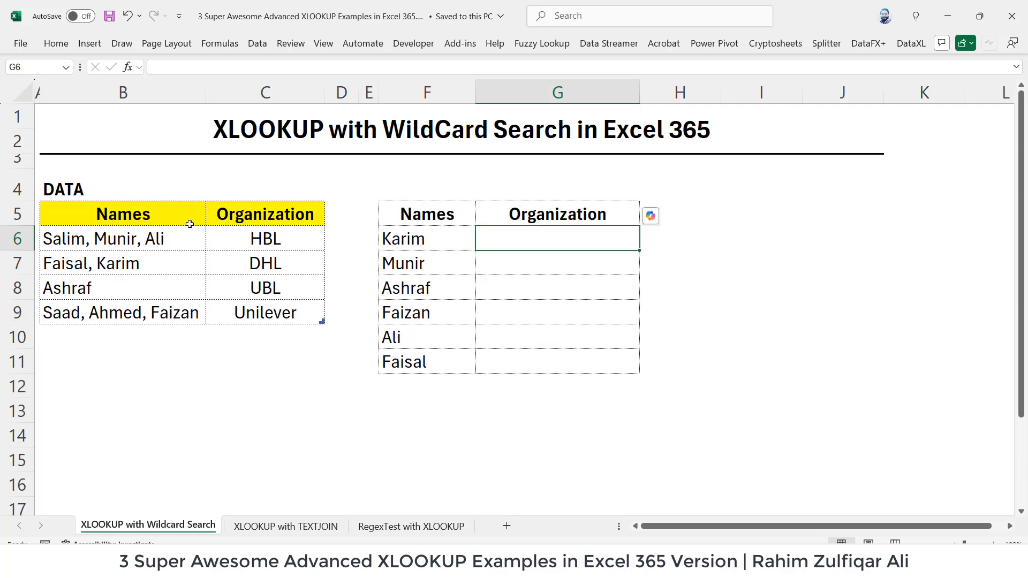
drag(171, 209, 272, 312)
click(248, 234)
click(188, 218)
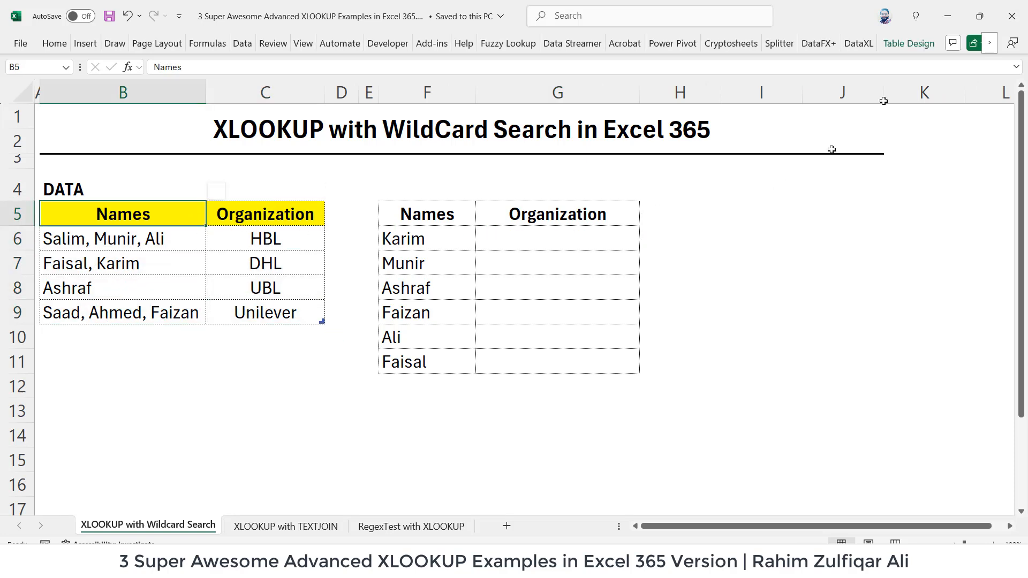
click(904, 45)
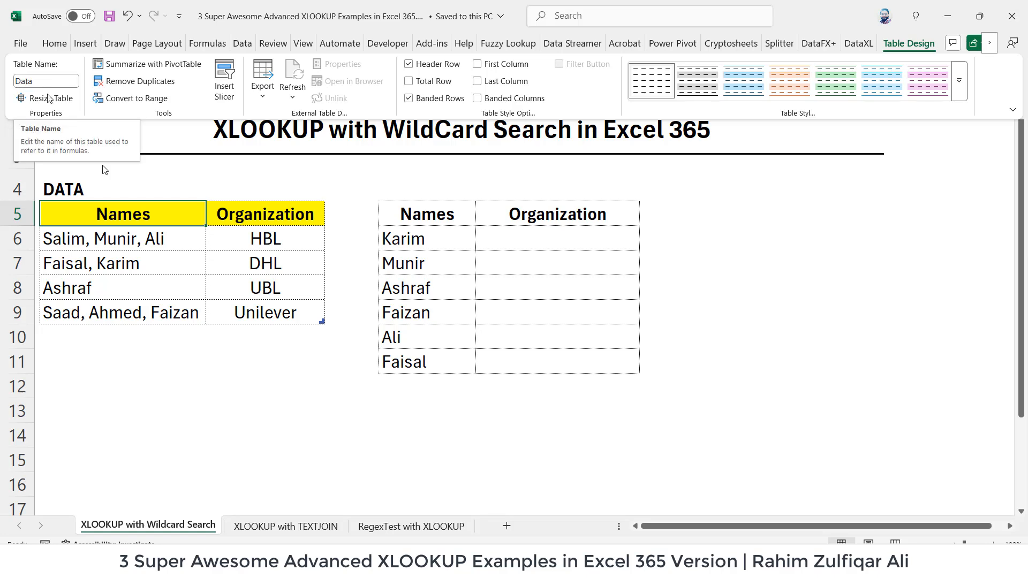
click(156, 219)
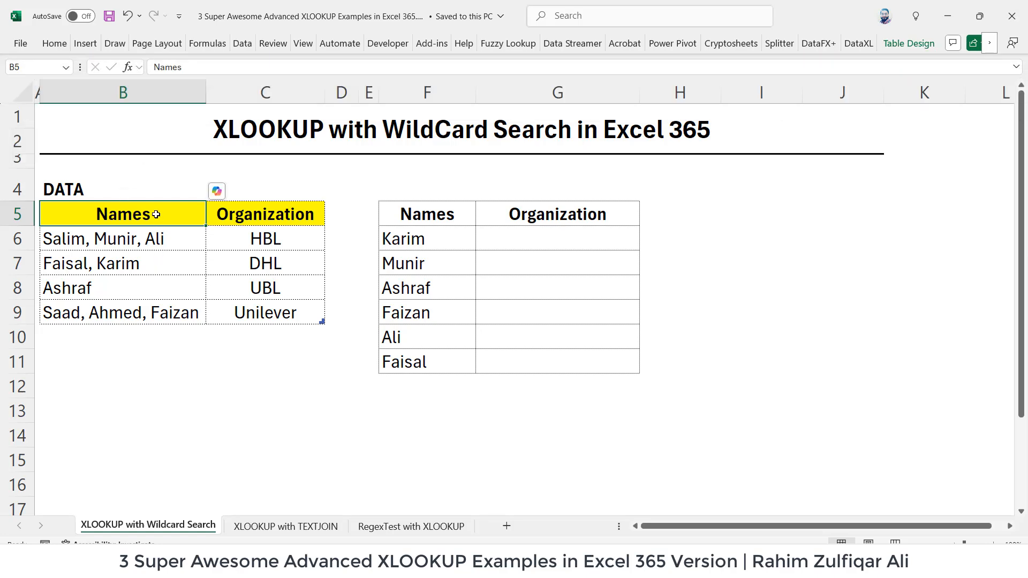
Examine how the source table groups several comma-separated names per cell and which organization belongs to each group
drag(156, 214, 161, 305)
drag(252, 218, 266, 302)
click(116, 220)
click(166, 242)
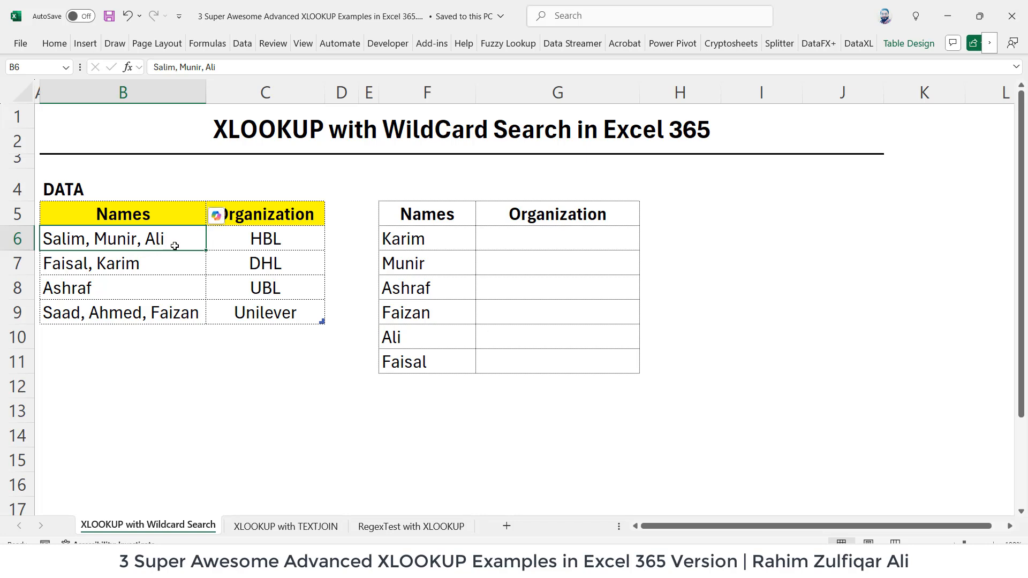
click(166, 260)
click(161, 292)
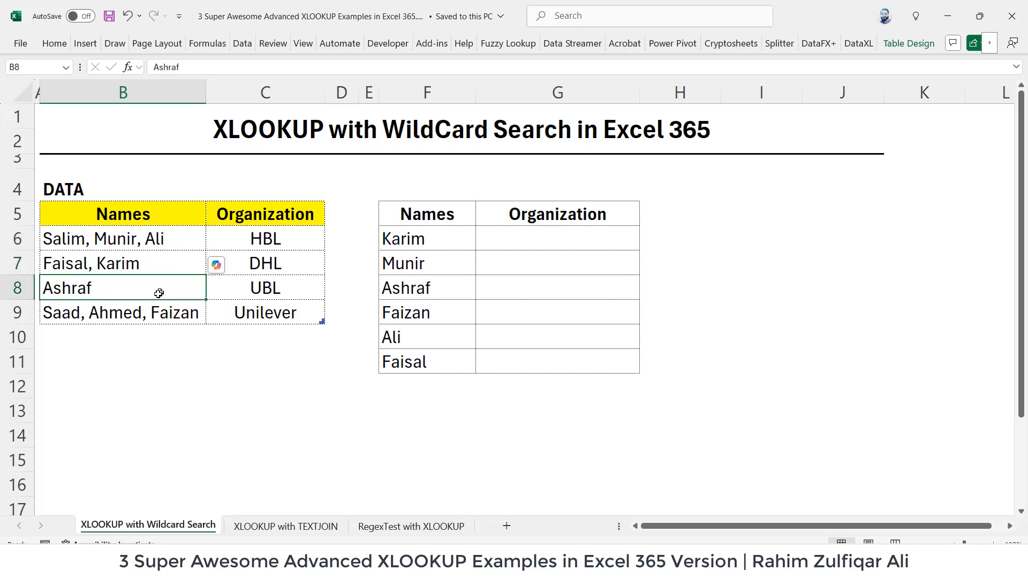
key(Down)
click(158, 293)
click(149, 242)
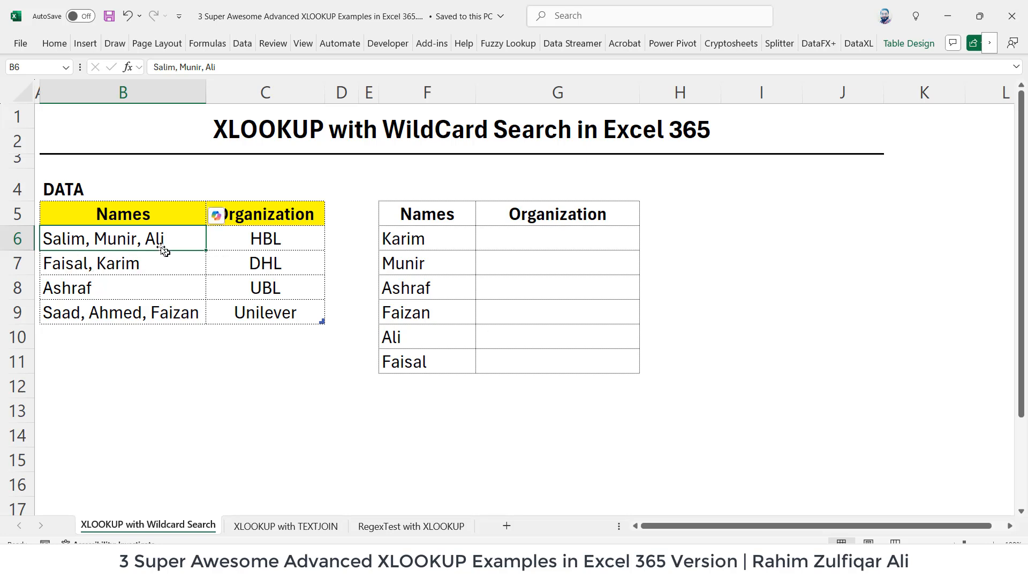
click(285, 244)
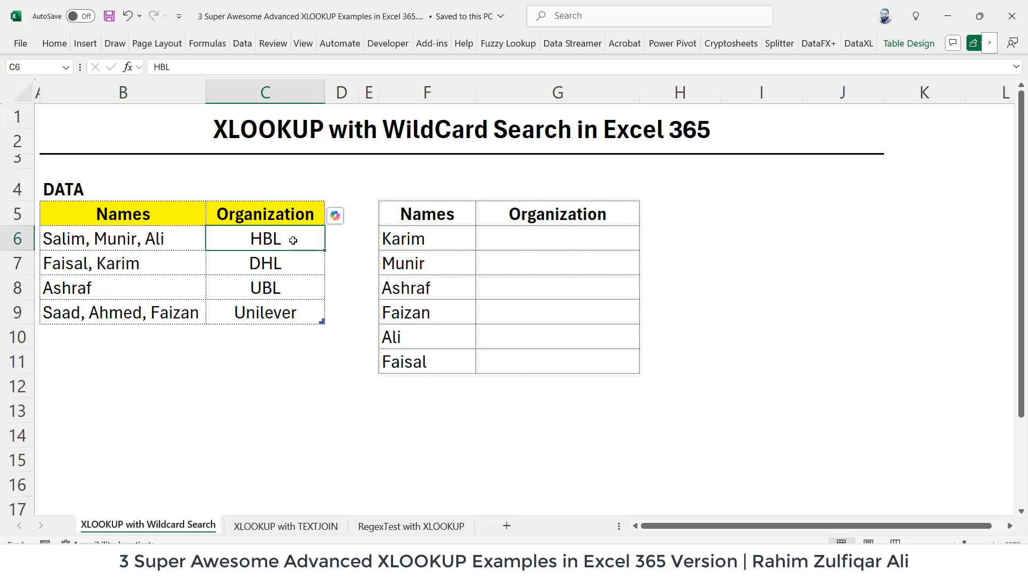
click(68, 270)
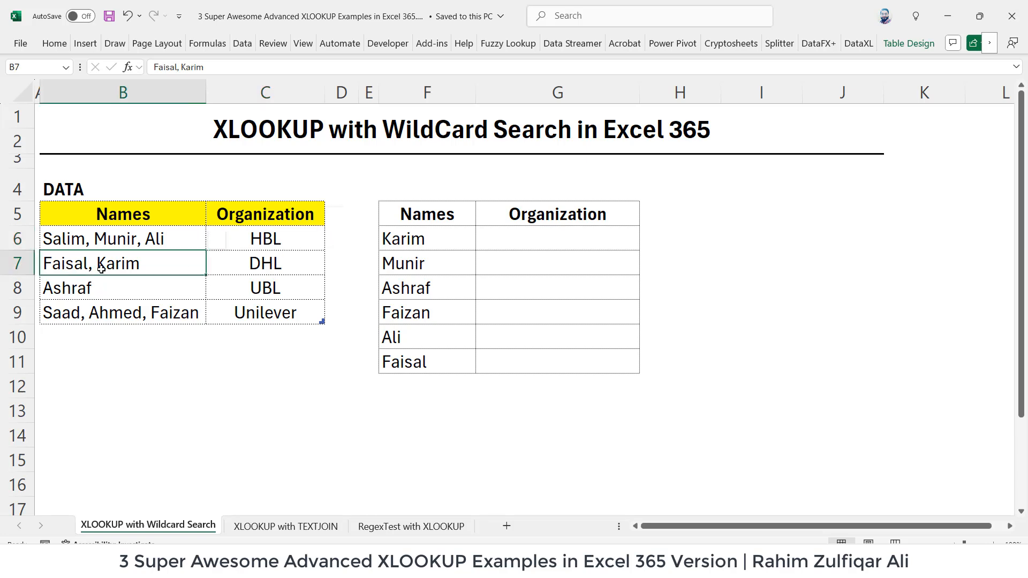
click(278, 266)
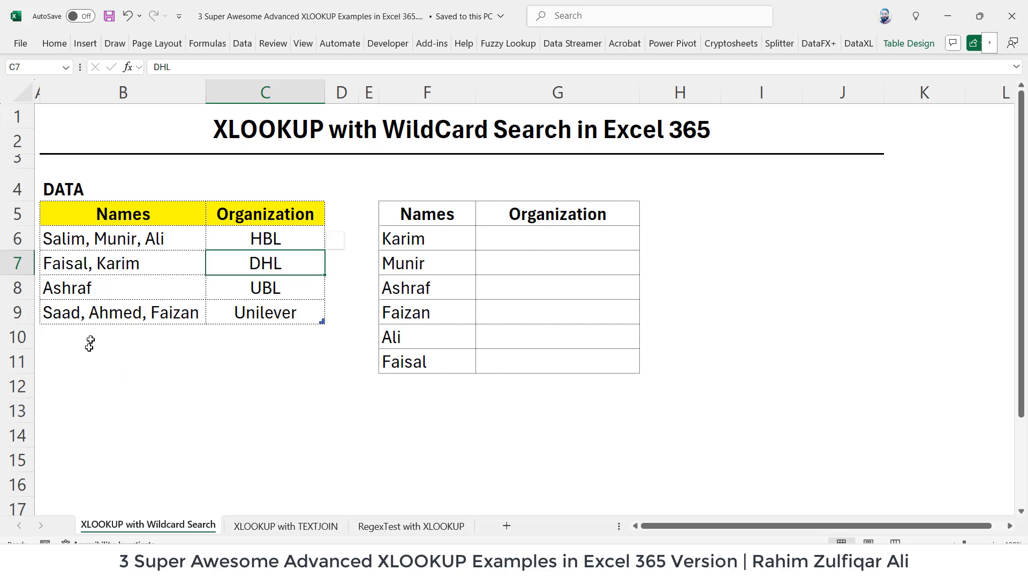
click(87, 319)
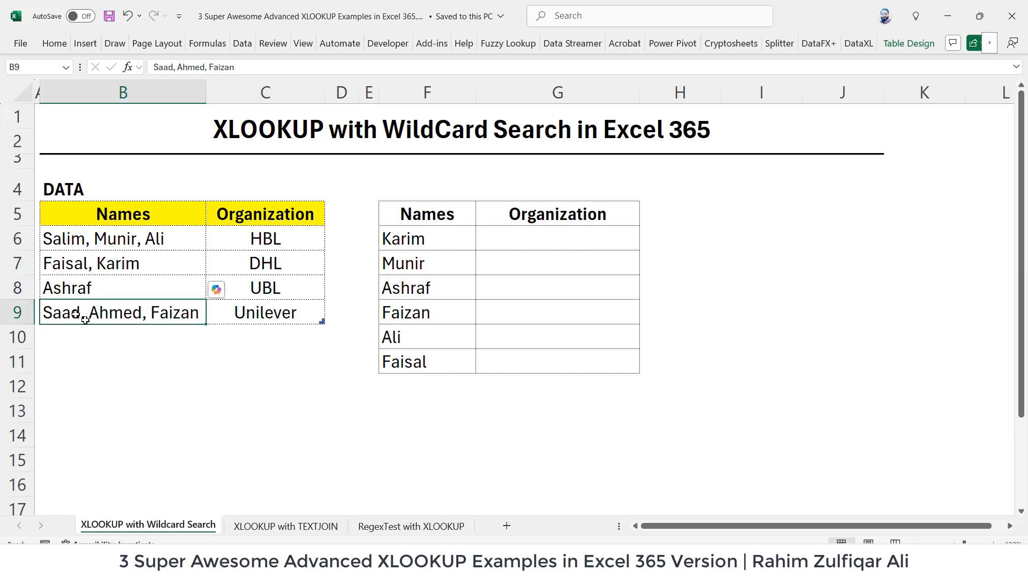
click(264, 315)
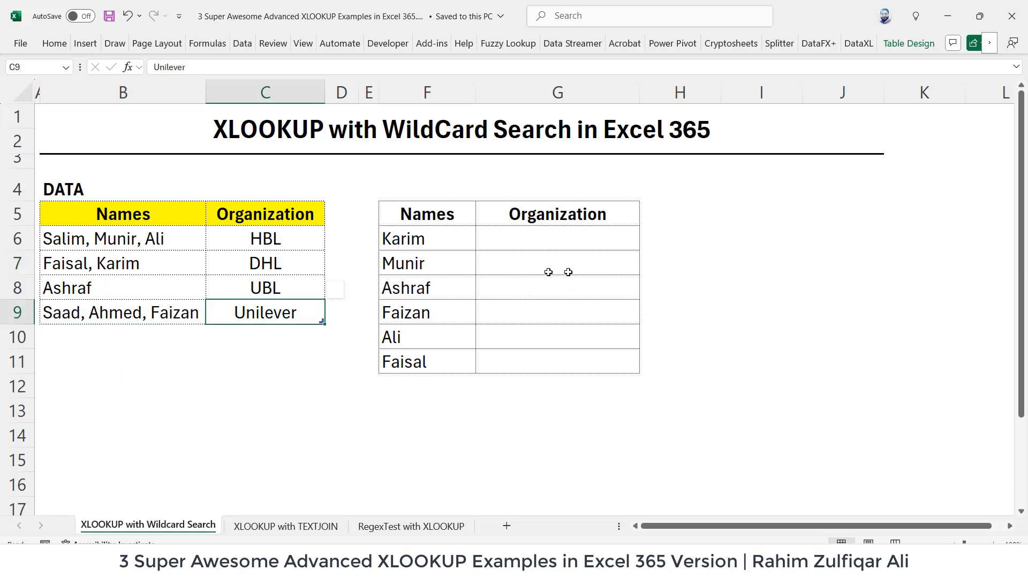
Compare the first individual names in the lookup list with the Organization cells that need a lookup result
click(441, 240)
click(504, 238)
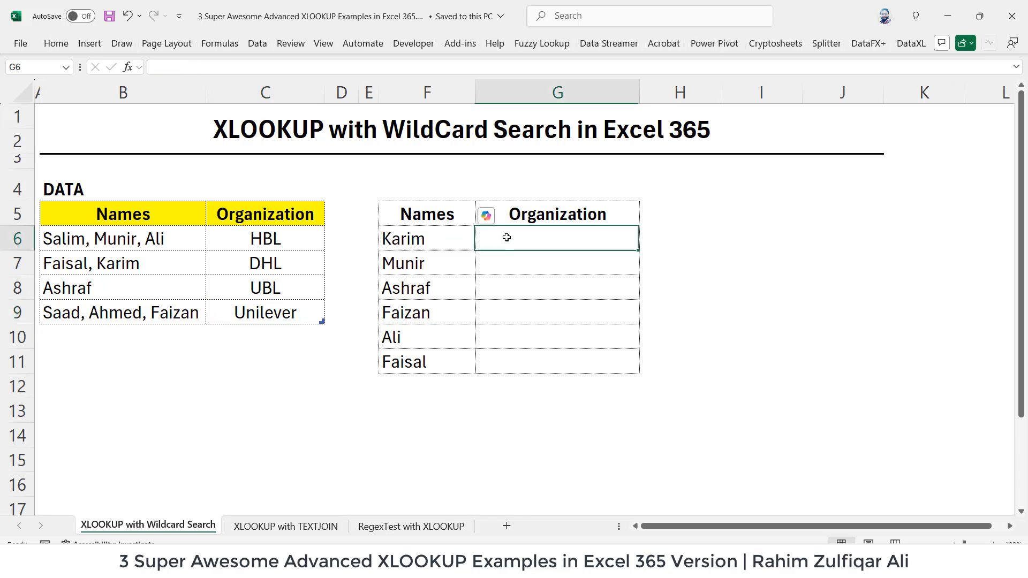
click(224, 238)
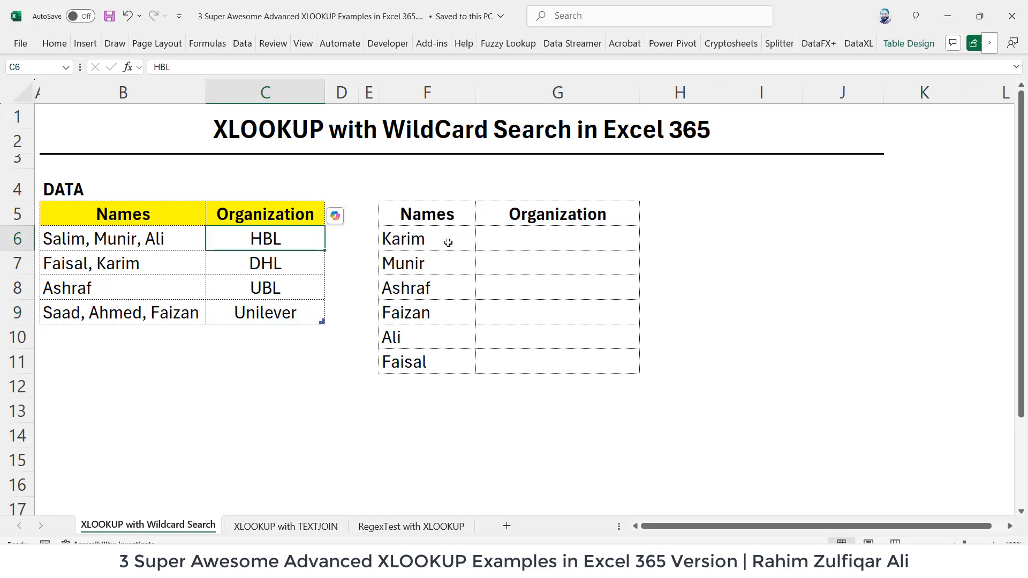
click(448, 239)
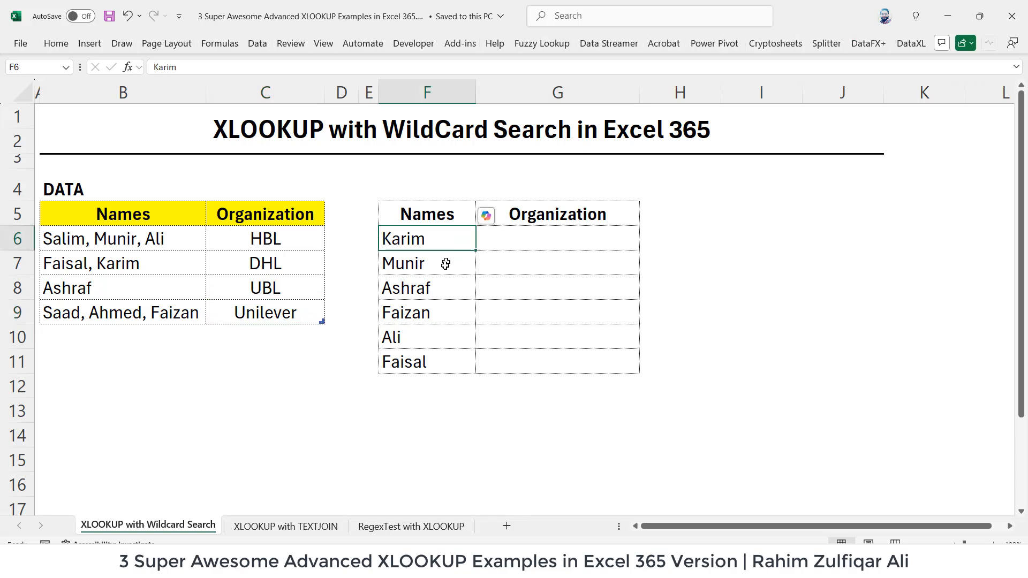
click(500, 242)
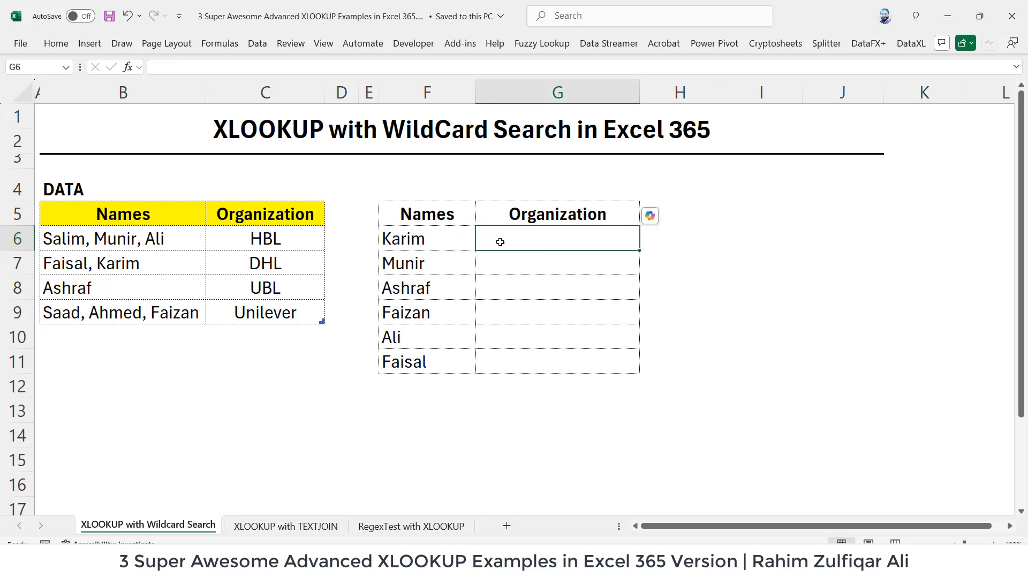
click(428, 263)
click(527, 261)
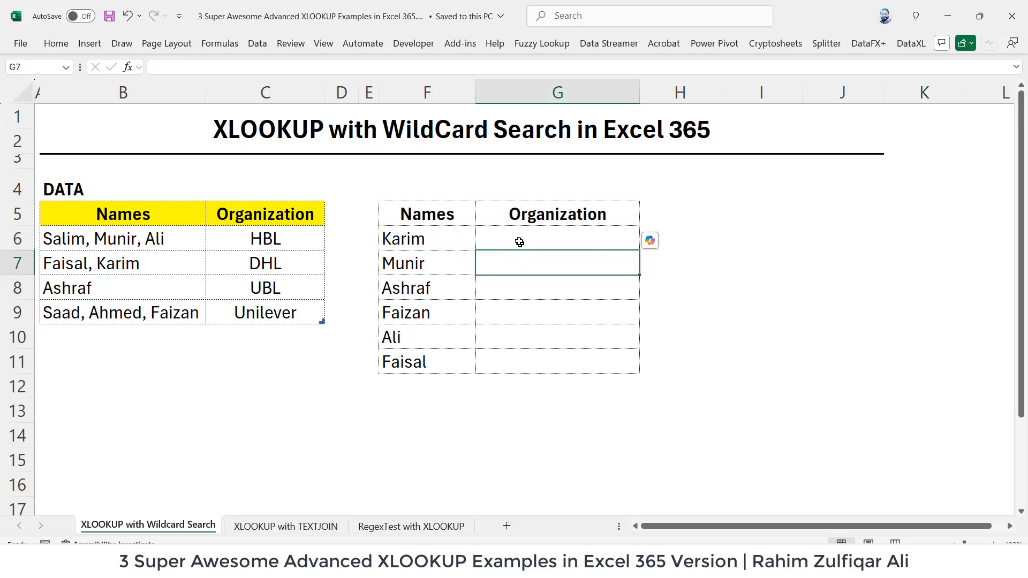
Enter an XLOOKUP formula in G6 that looks up F6 in Data[Names] and returns Data[Organization]
click(523, 239)
text(=)
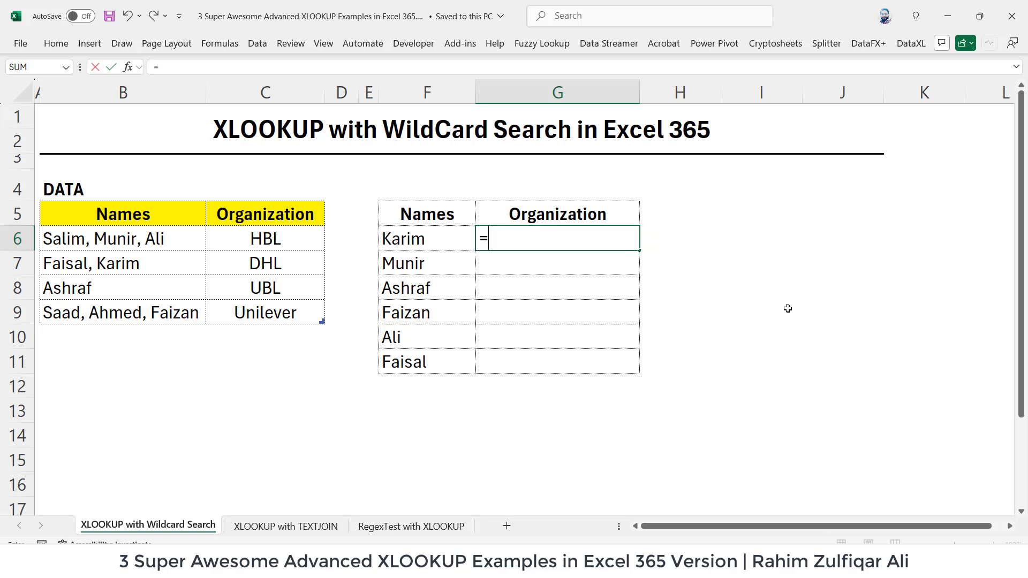
text(xlo)
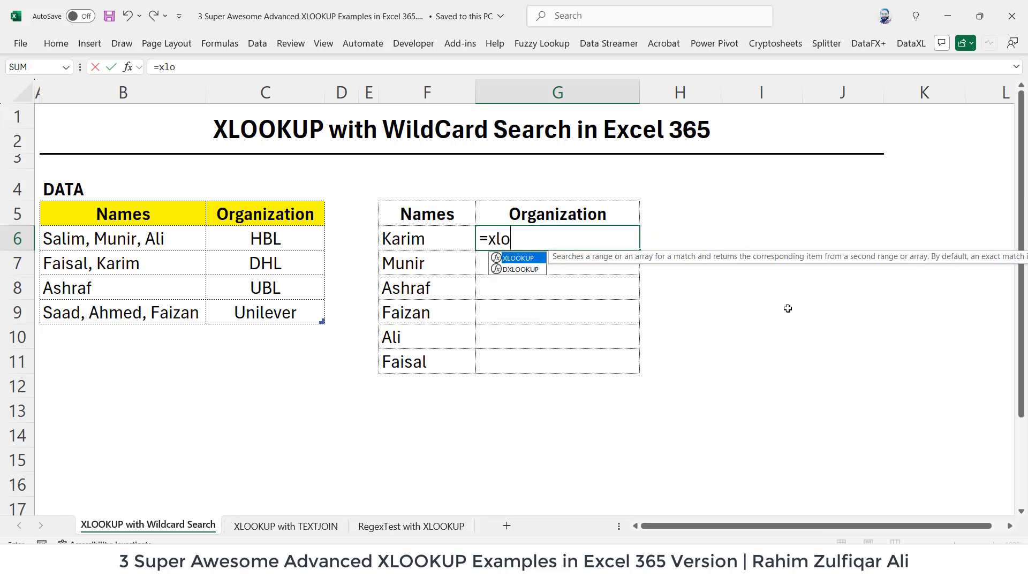
key(Tab)
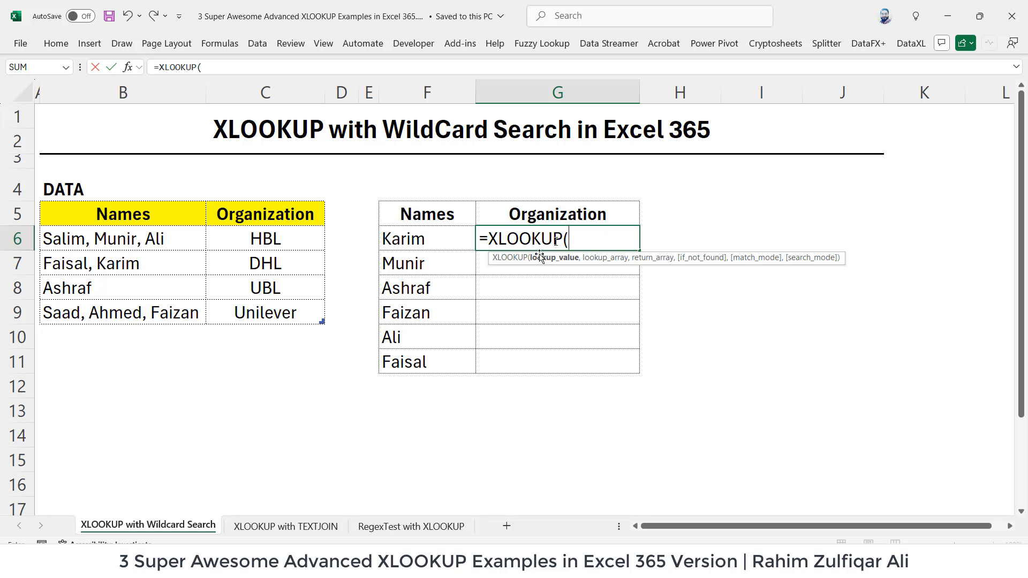
click(410, 239)
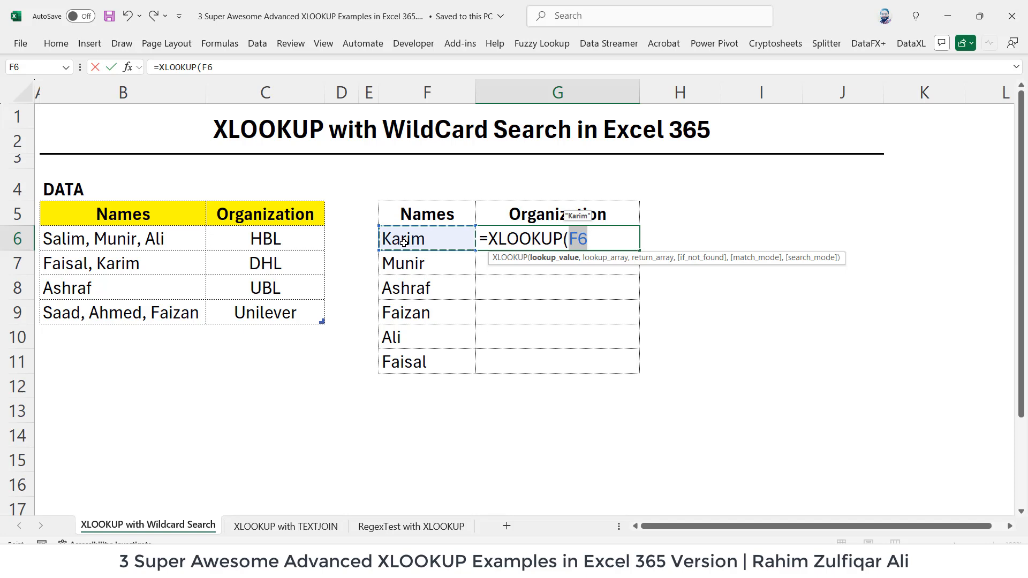
text(,)
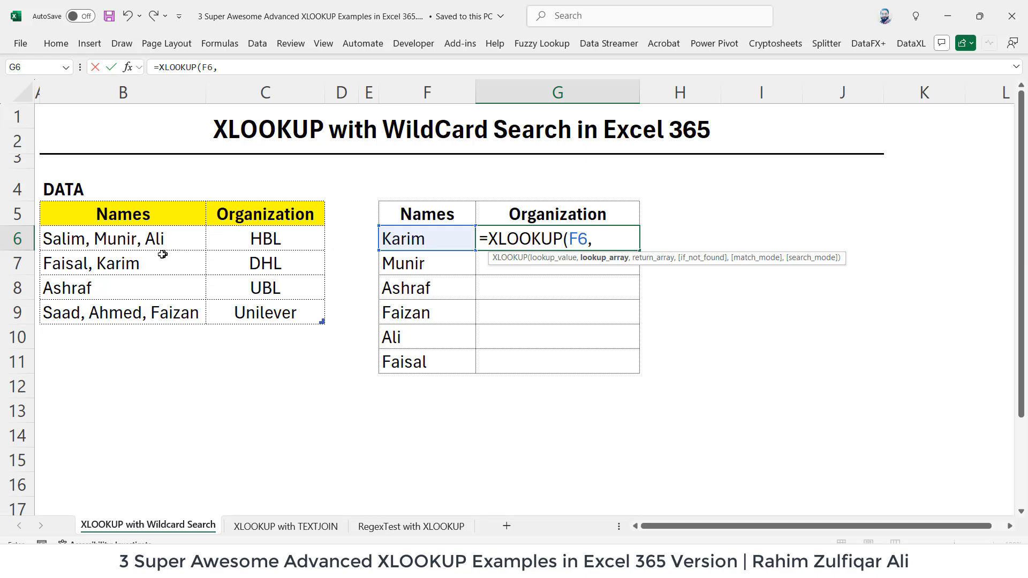
drag(155, 241, 162, 303)
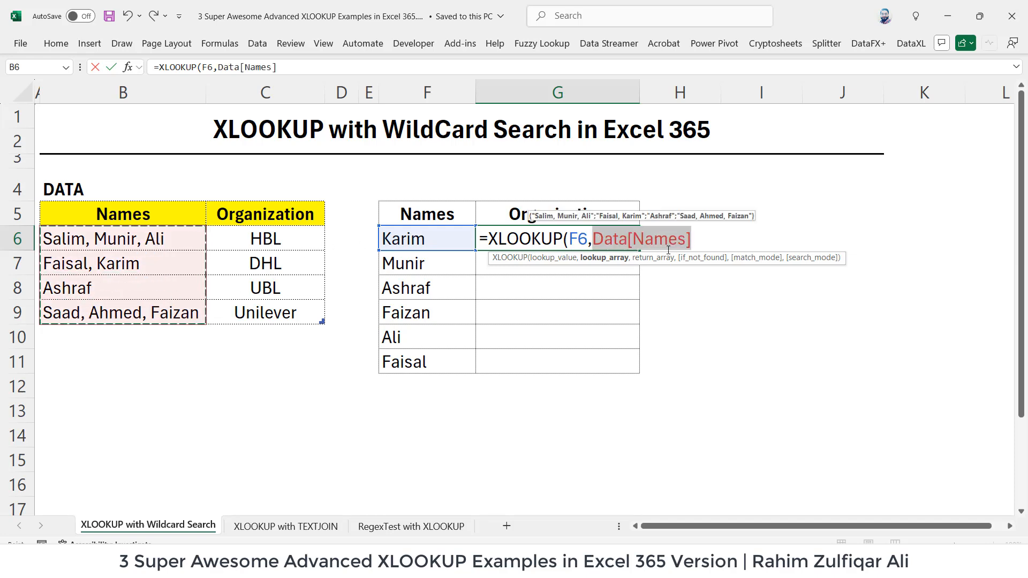
click(703, 240)
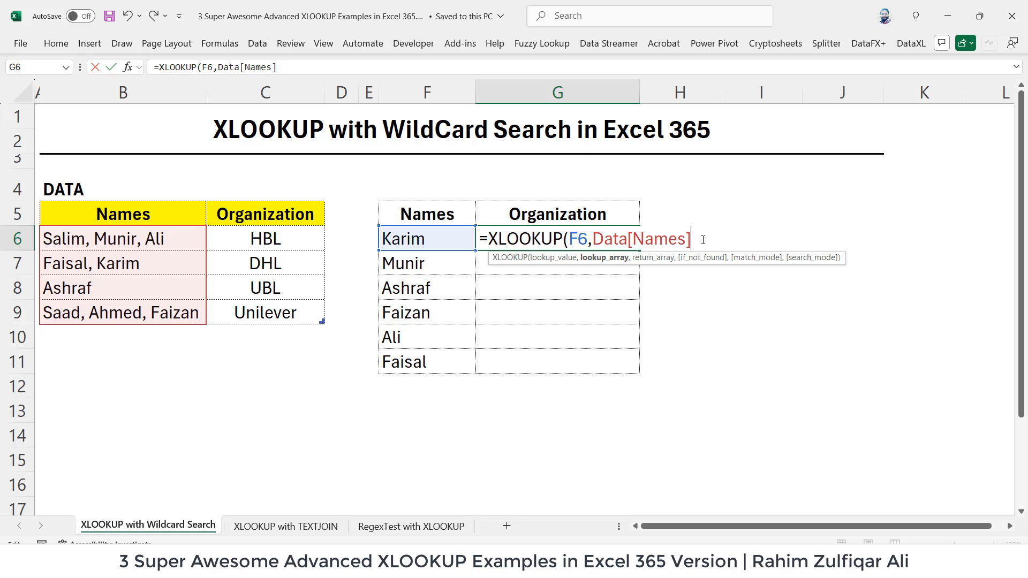
text(,)
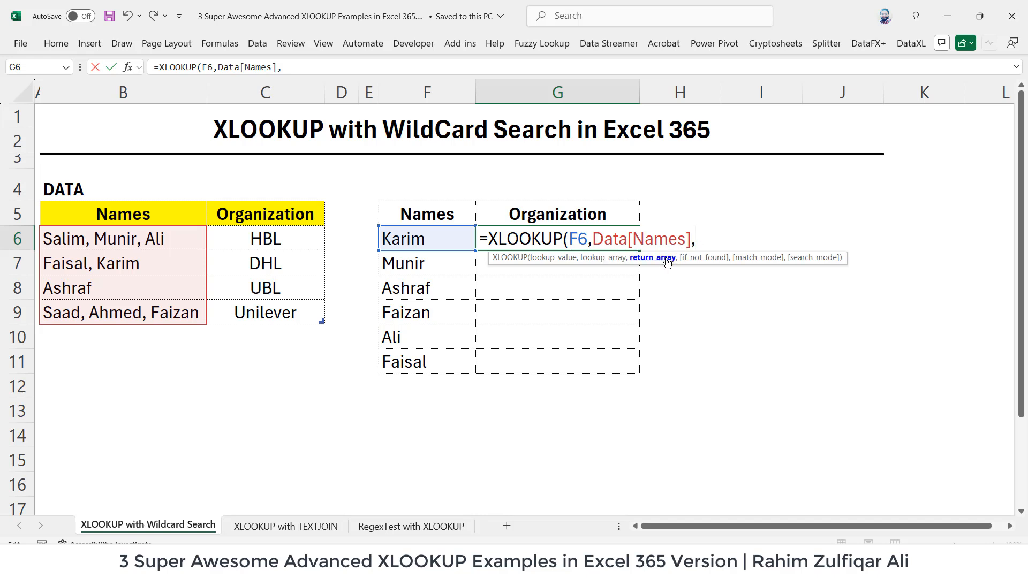
drag(278, 236, 284, 316)
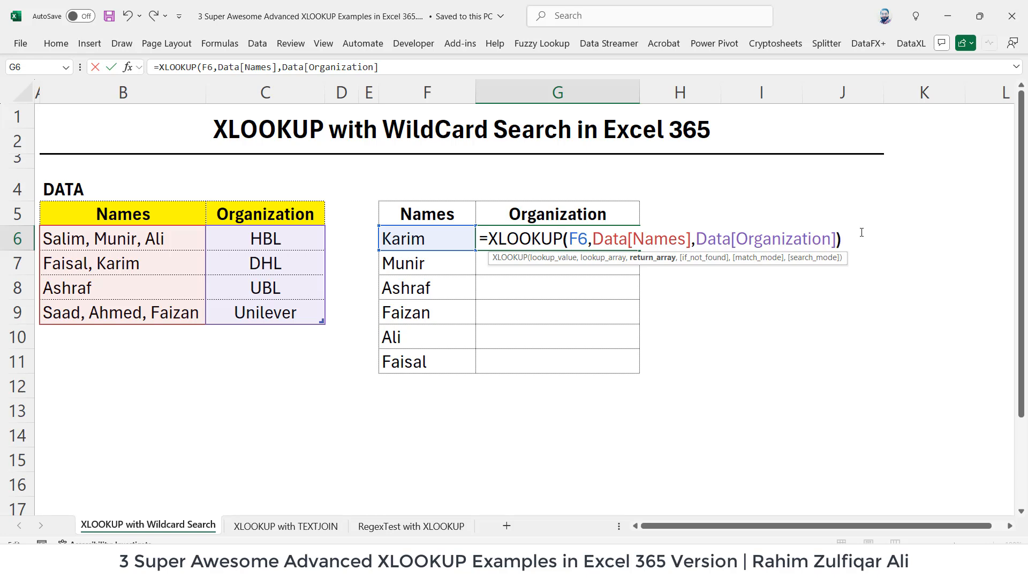
text())
key(Return)
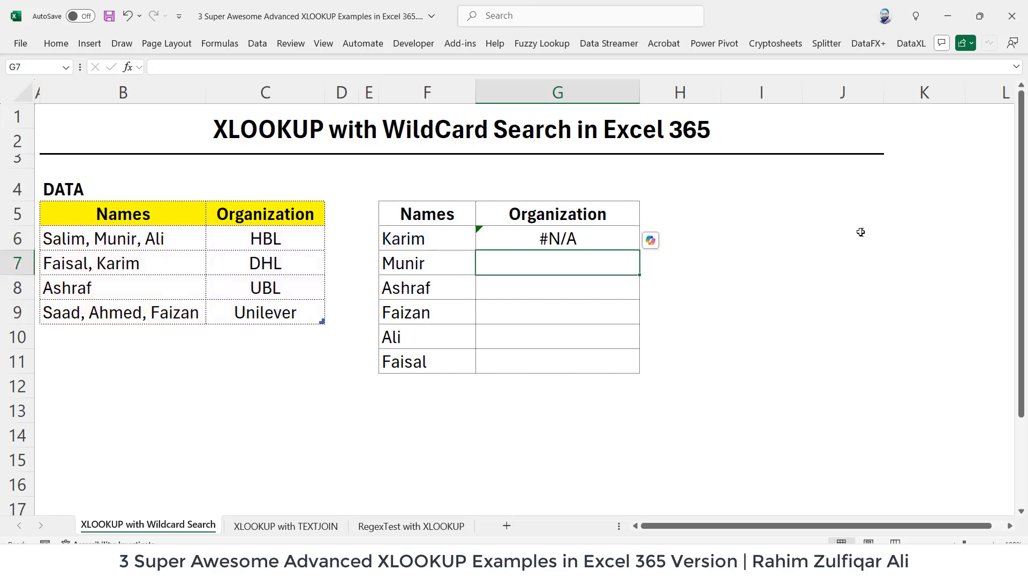
Check the G6 formula against the matching source row and fill it down through G11
click(513, 238)
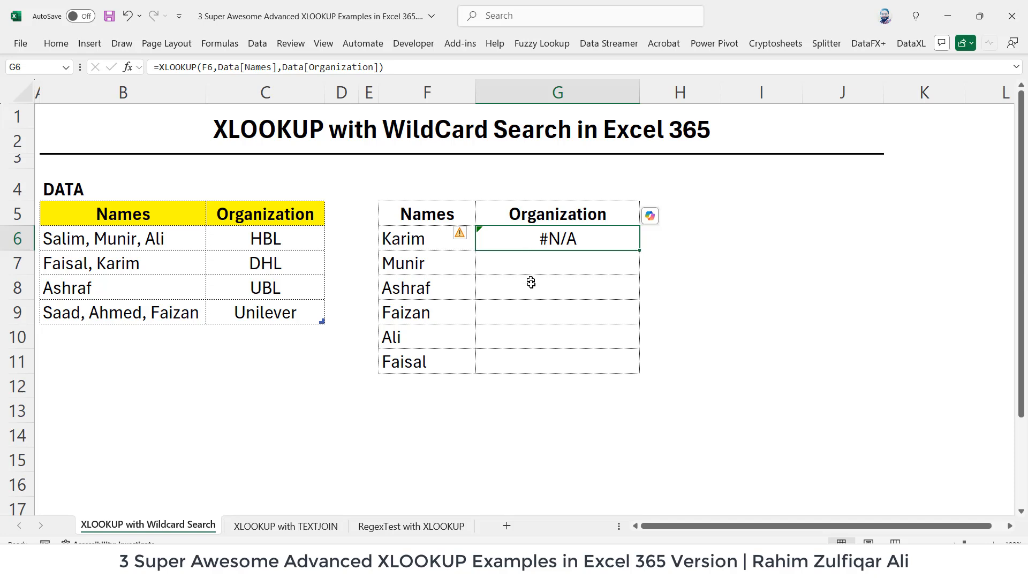
click(409, 240)
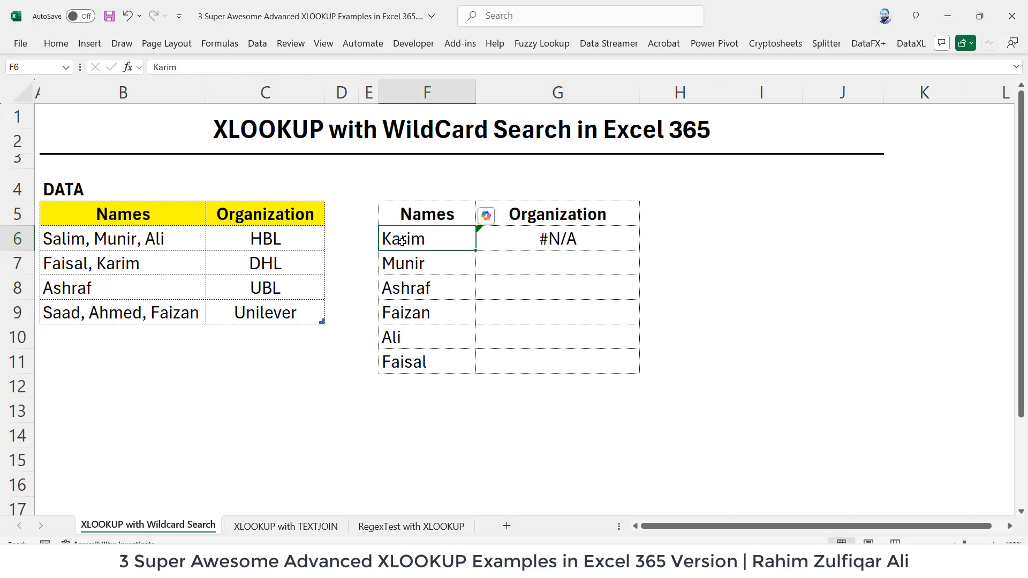
click(108, 264)
click(248, 268)
click(575, 237)
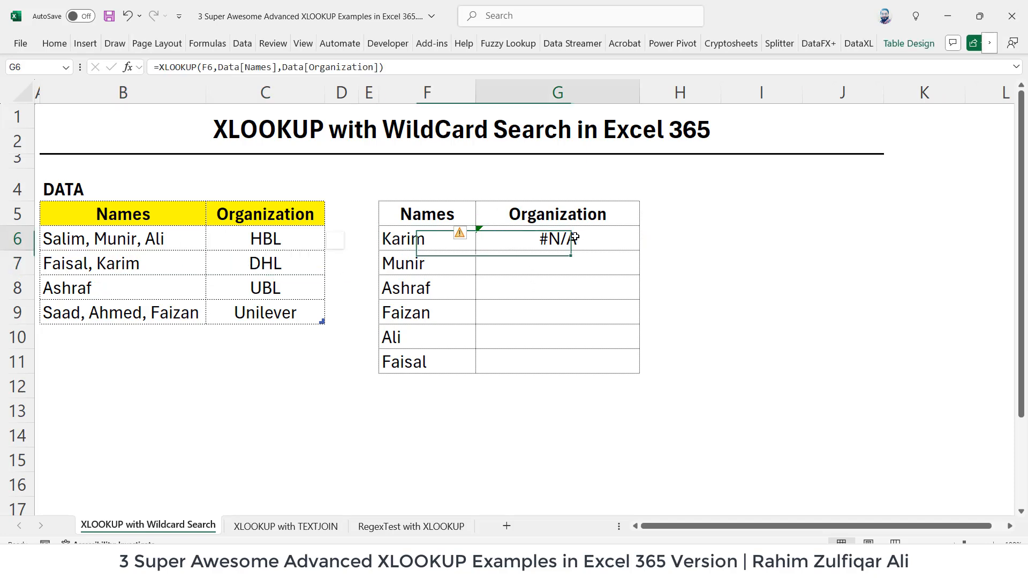
double_click(568, 246)
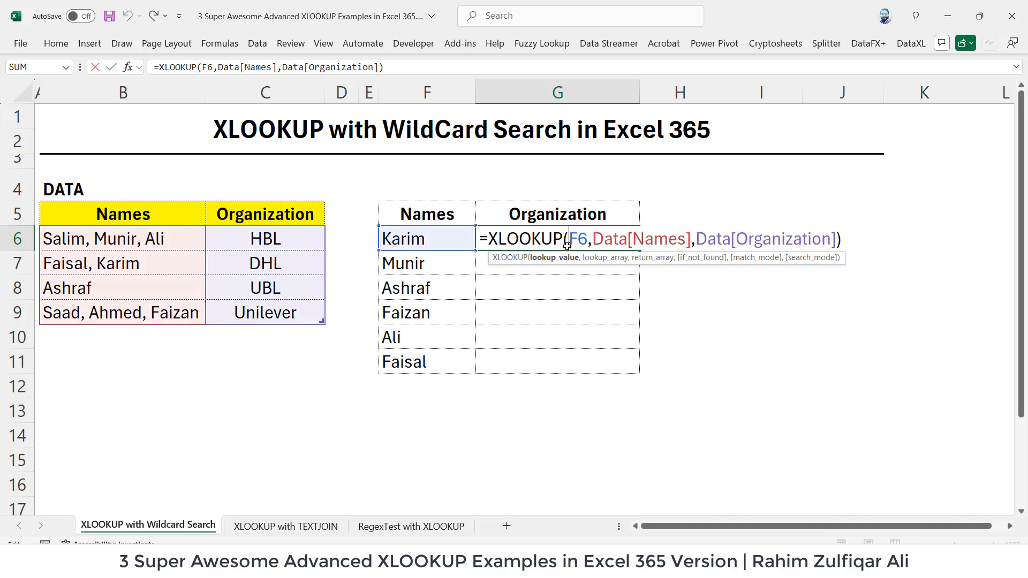
key(Escape)
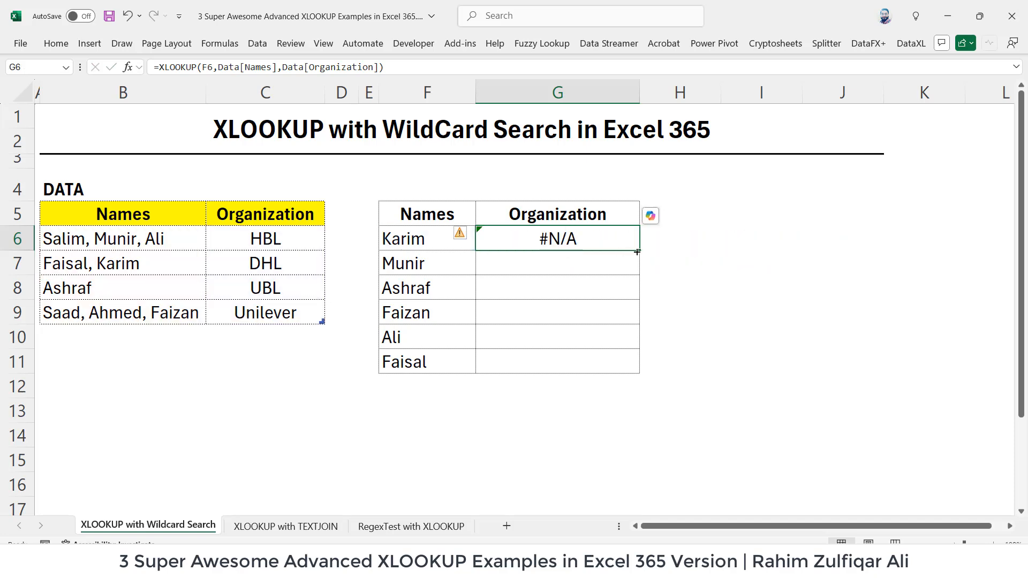
drag(637, 252, 614, 365)
Examine the lookup result in G8 and the lookup value its formula uses from F8
click(621, 288)
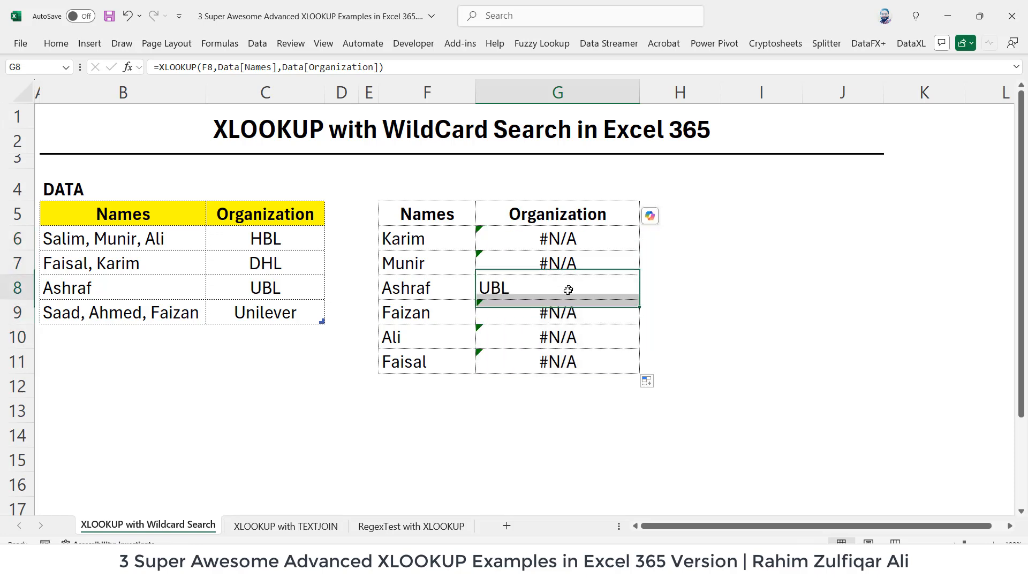
click(448, 290)
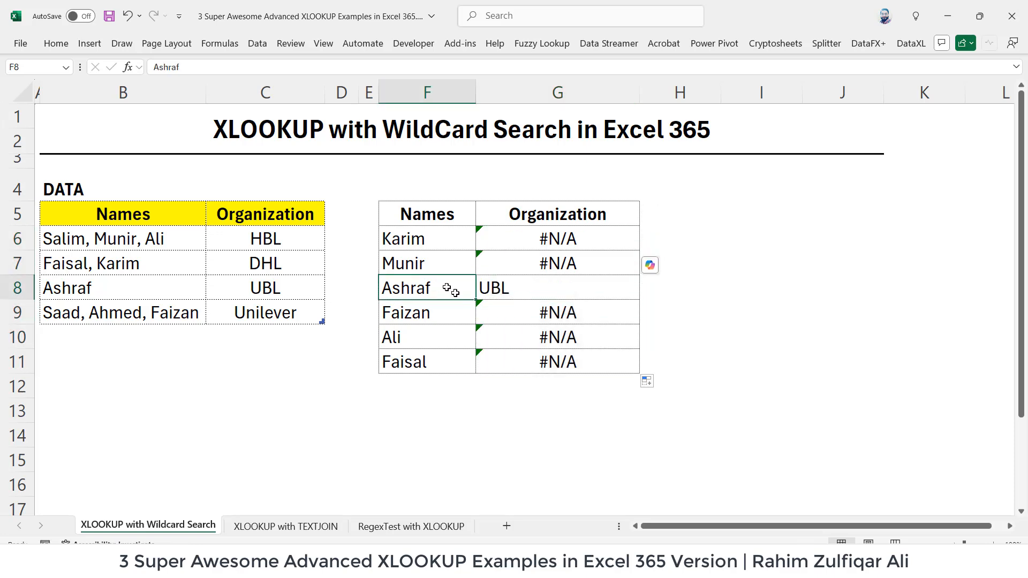
click(509, 289)
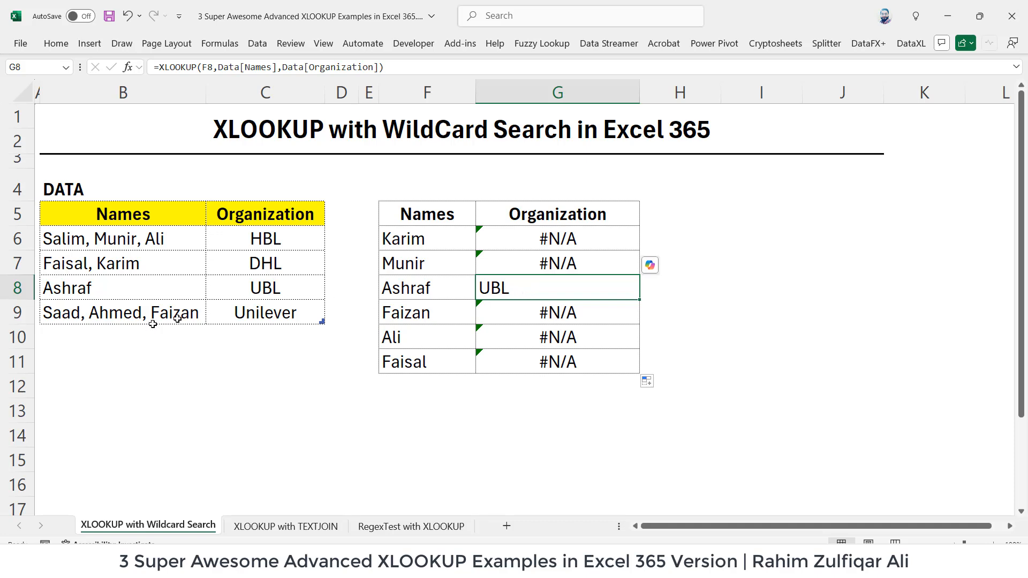
double_click(500, 294)
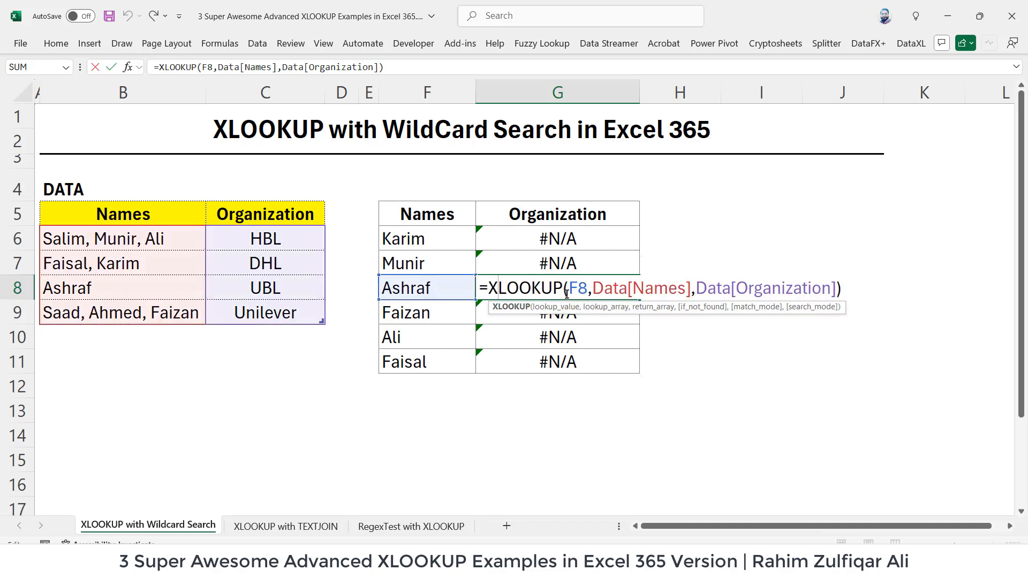
click(574, 292)
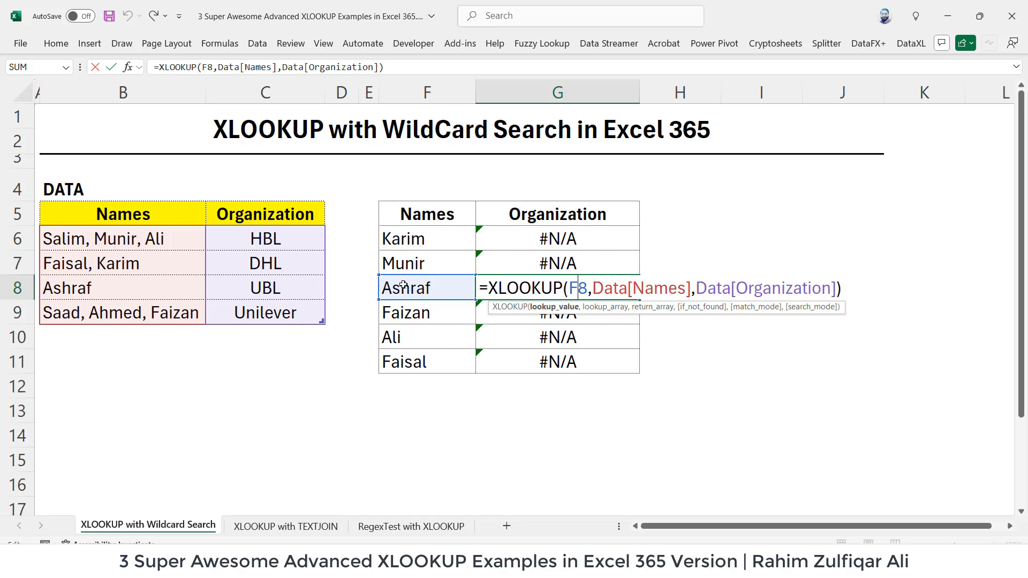
key(Escape)
Add a second, comma-separated name to the single-name source cell B8
click(88, 288)
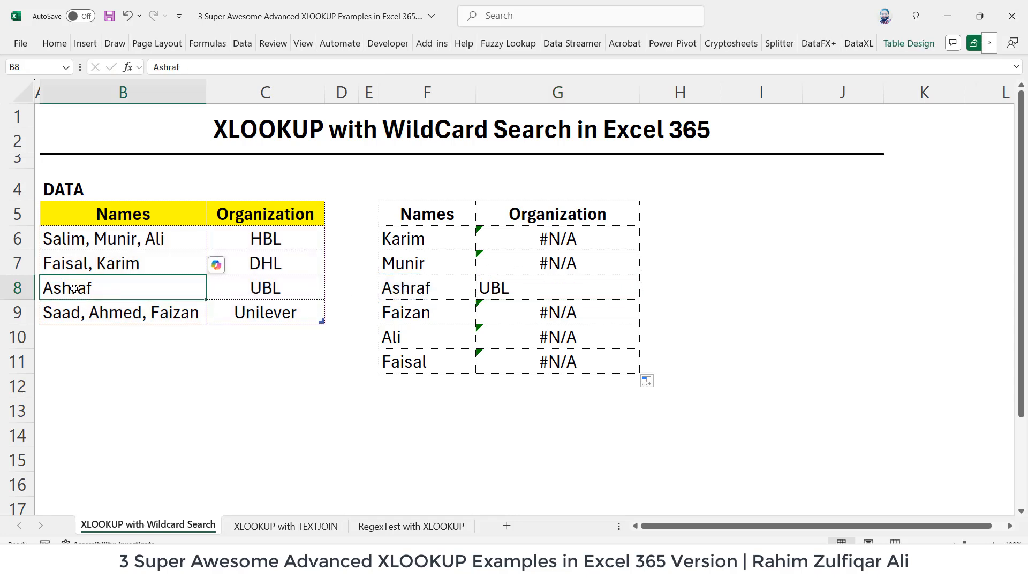
double_click(132, 284)
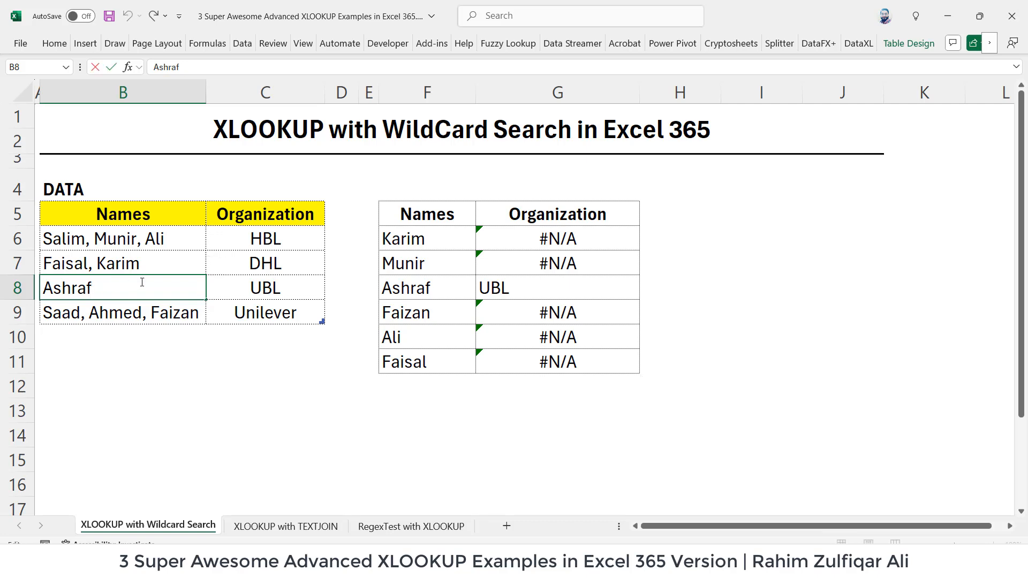
text(, danish)
key(Return)
Compare the G8 result with the name in F8 and source cell B8, and review the G6 formula's arguments
click(518, 291)
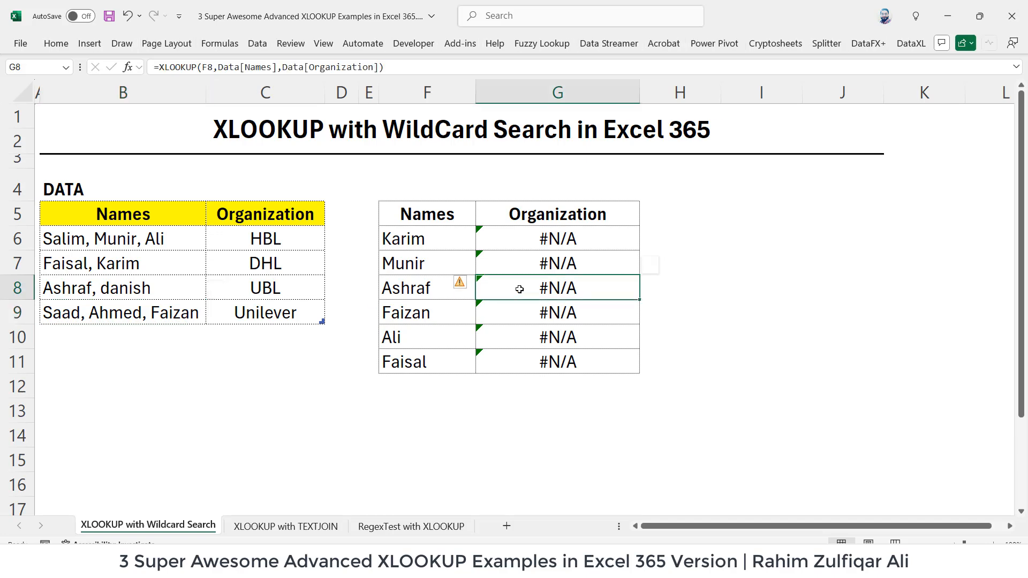
click(439, 292)
click(516, 287)
click(162, 296)
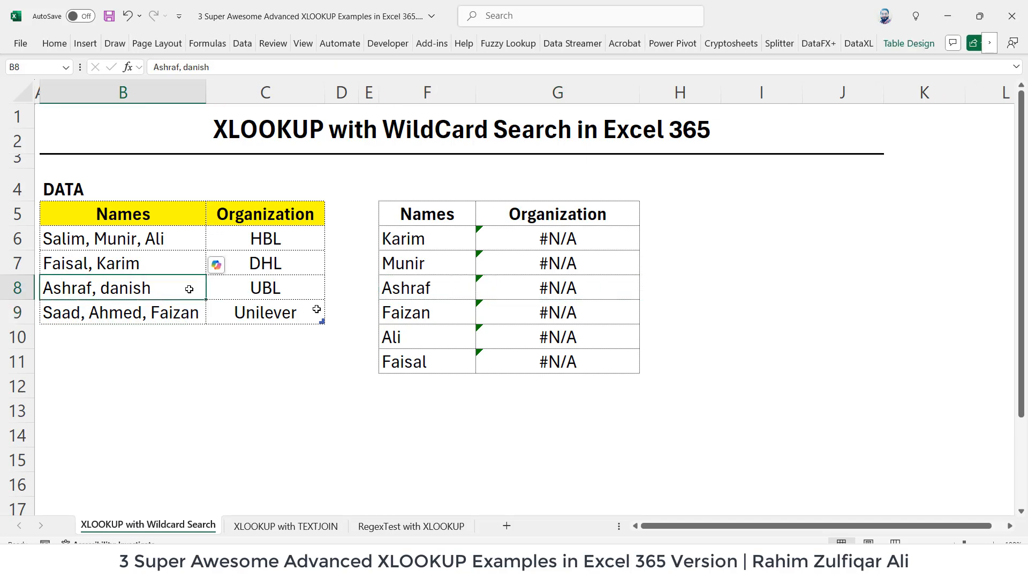
click(541, 237)
double_click(541, 237)
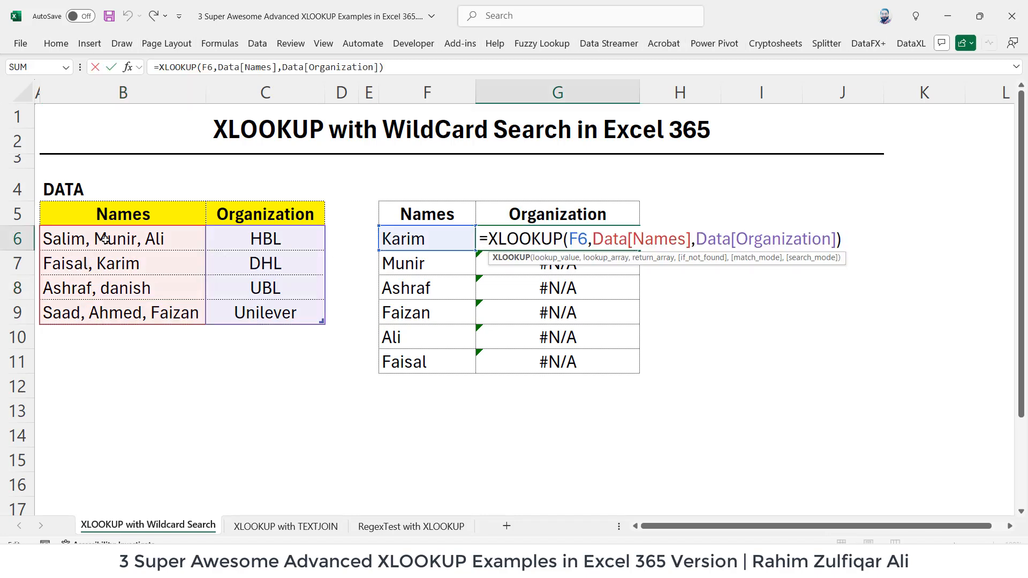
key(Escape)
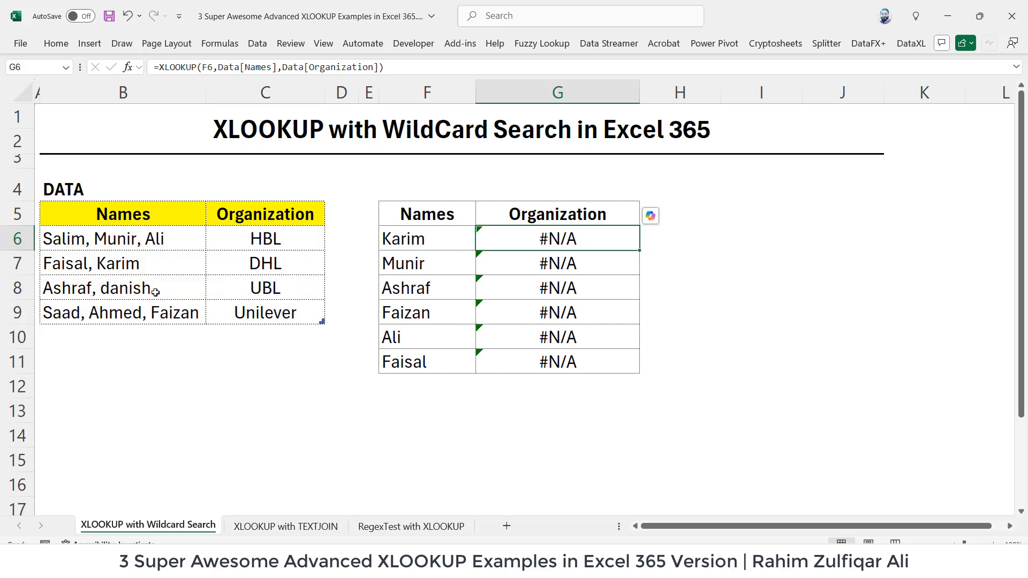
Remove the second name and its comma from source cell B8, leaving only the original name
click(172, 288)
key(BackSpace)
key(BackSpace)
key(BackSpace)
key(BackSpace)
key(BackSpace)
key(BackSpace)
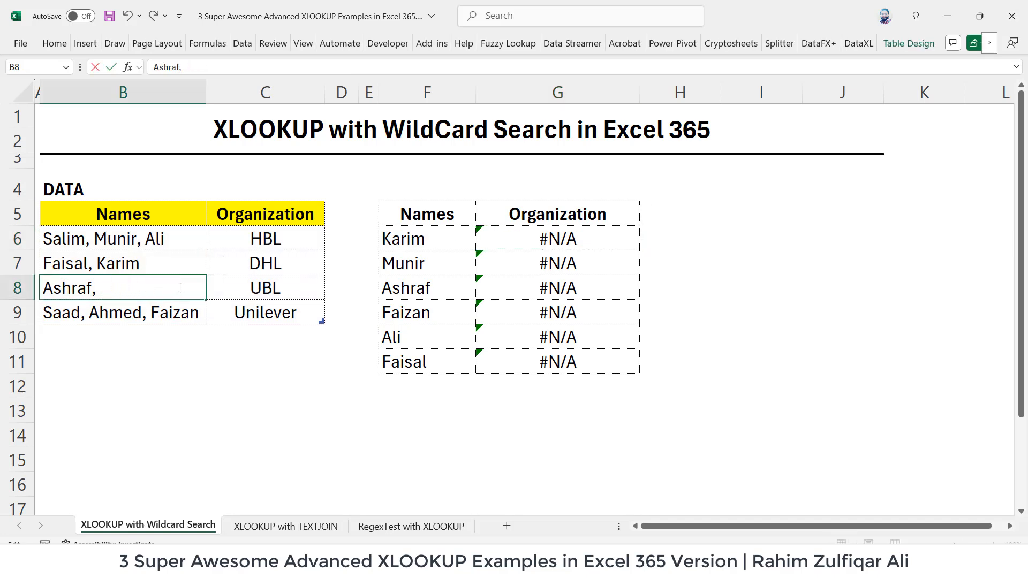
key(Return)
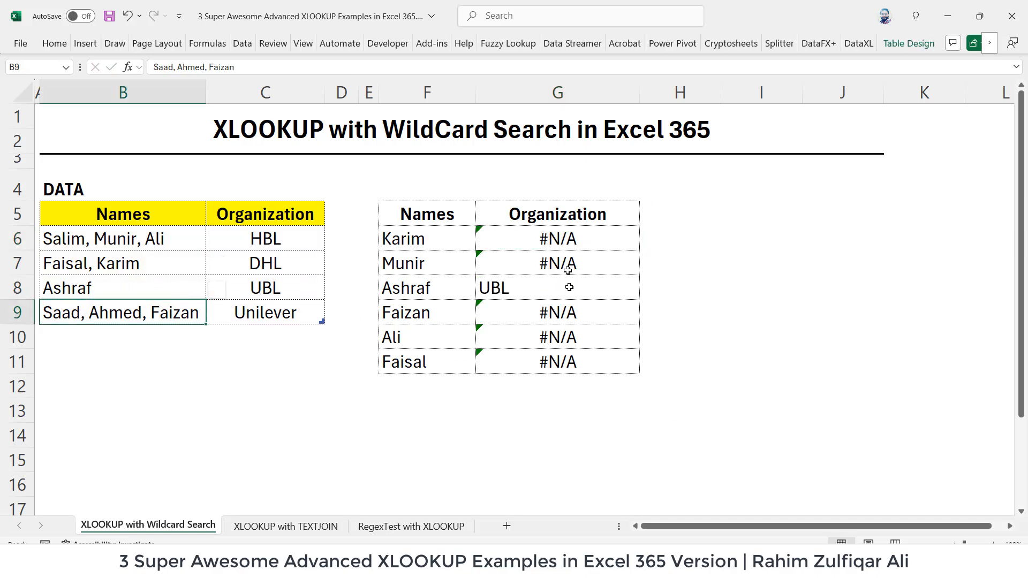
Review the full XLOOKUP formula in G6 and compare the name in F6 with the grouped names in B7
click(557, 238)
double_click(558, 238)
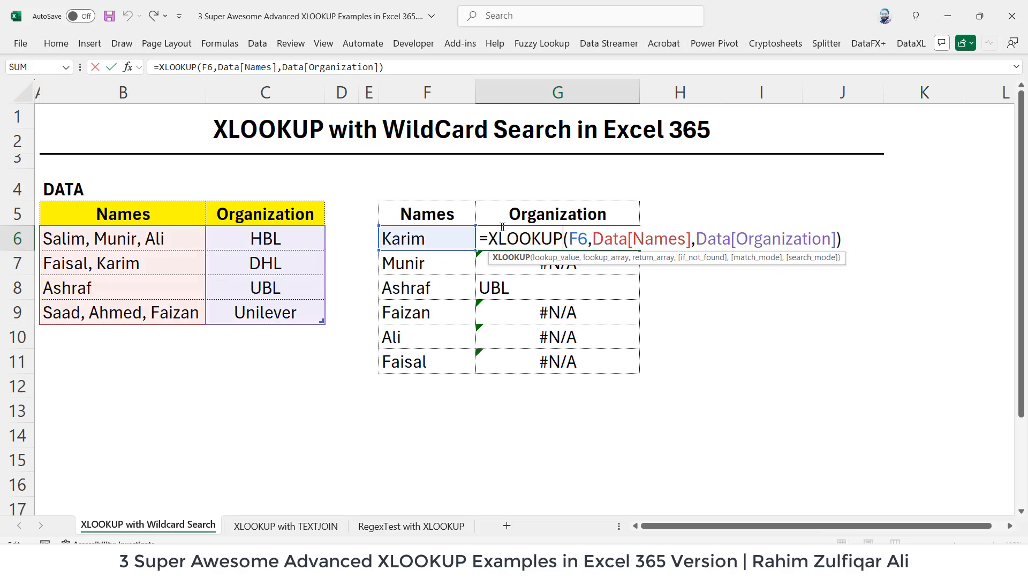
drag(488, 239, 847, 238)
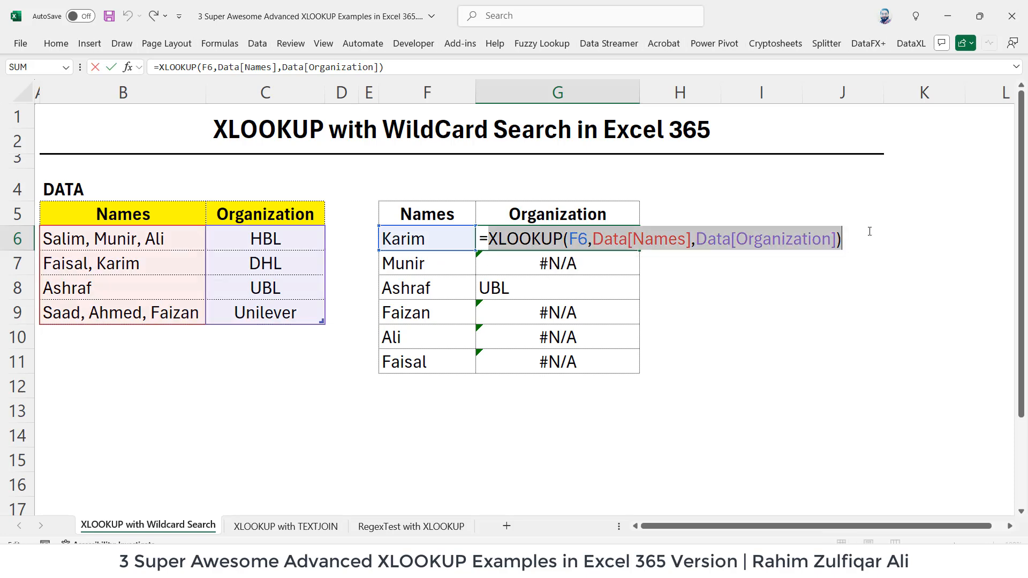
key(Escape)
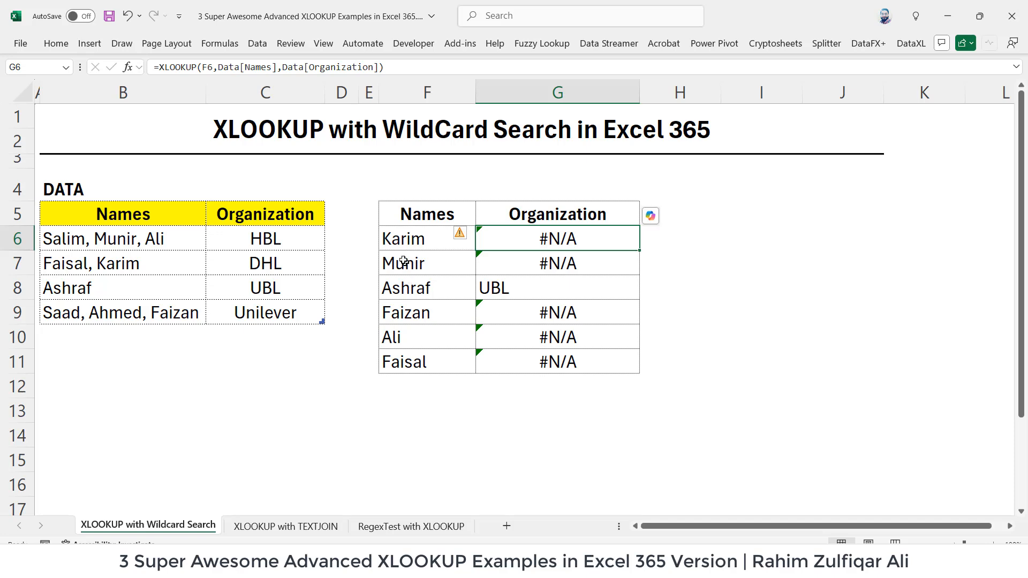
click(405, 239)
click(80, 262)
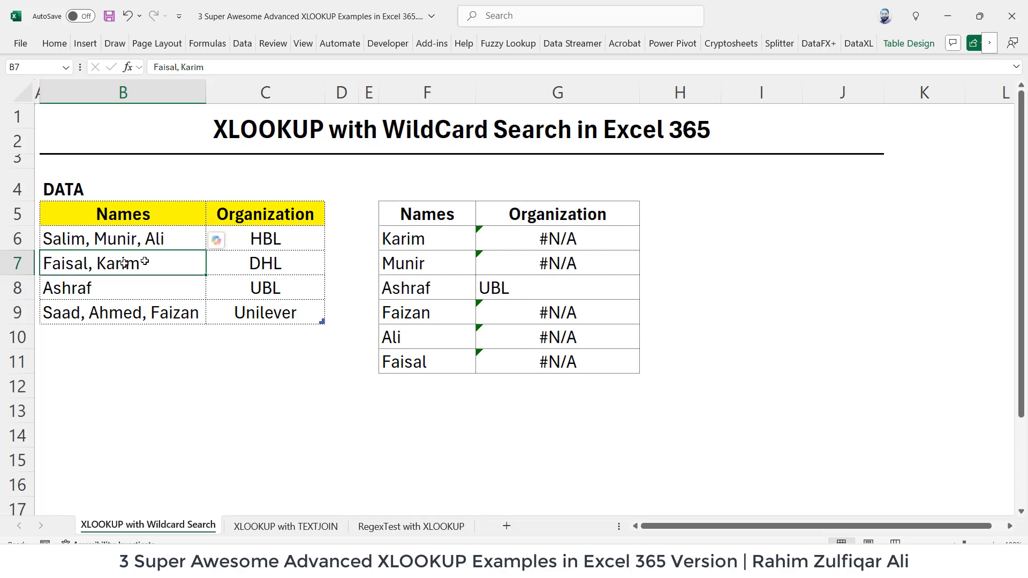
click(541, 237)
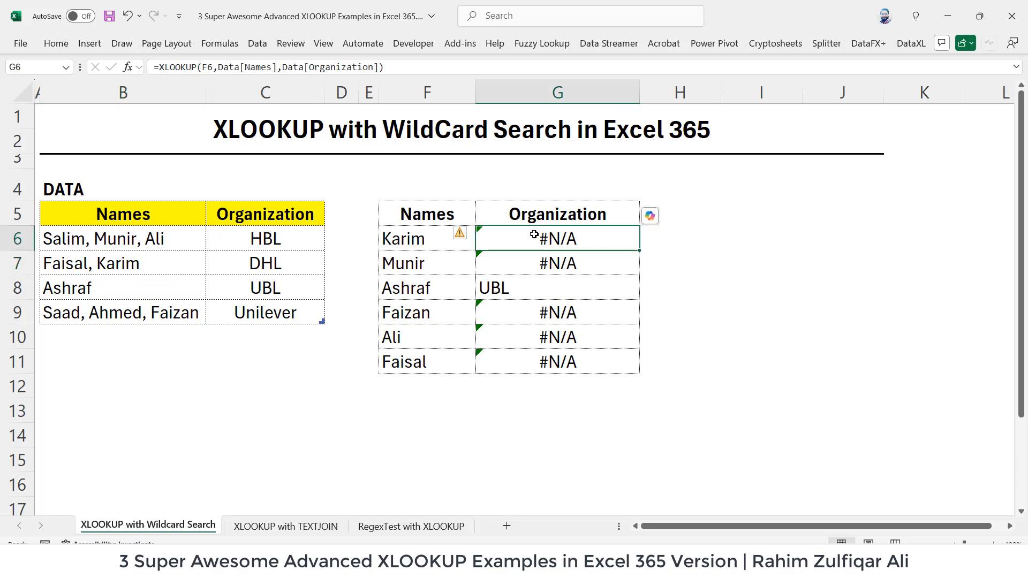
Enter the wildcard character * as a note in cell I6
click(766, 240)
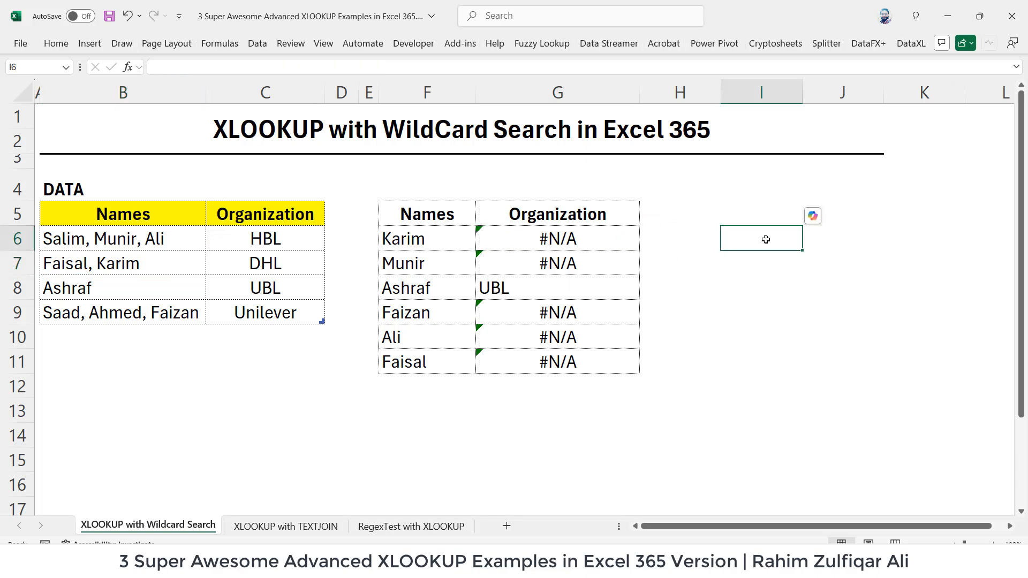
text(*)
key(Return)
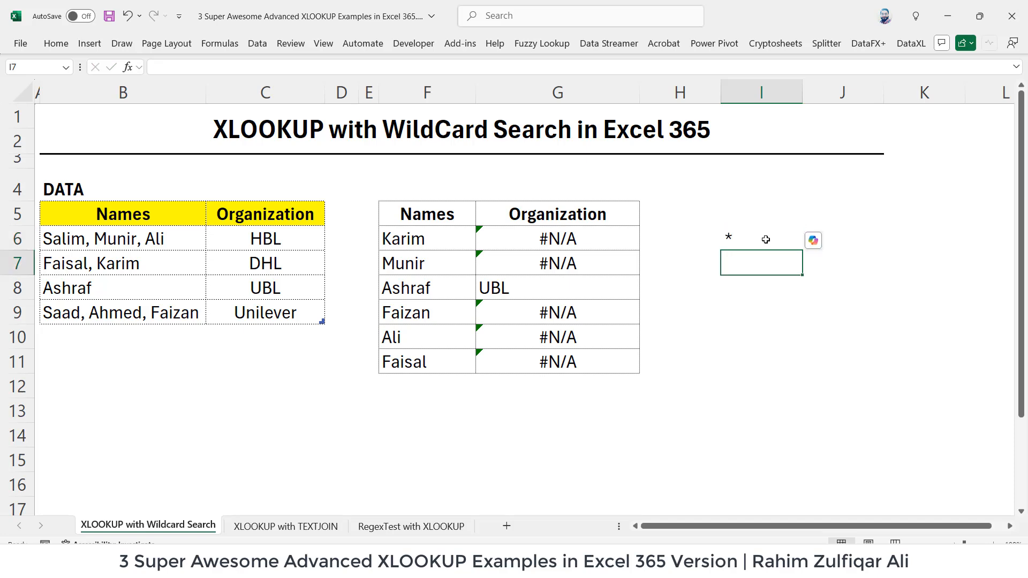
Clear the existing XLOOKUP formulas from the Organization results in G6:G11
click(516, 232)
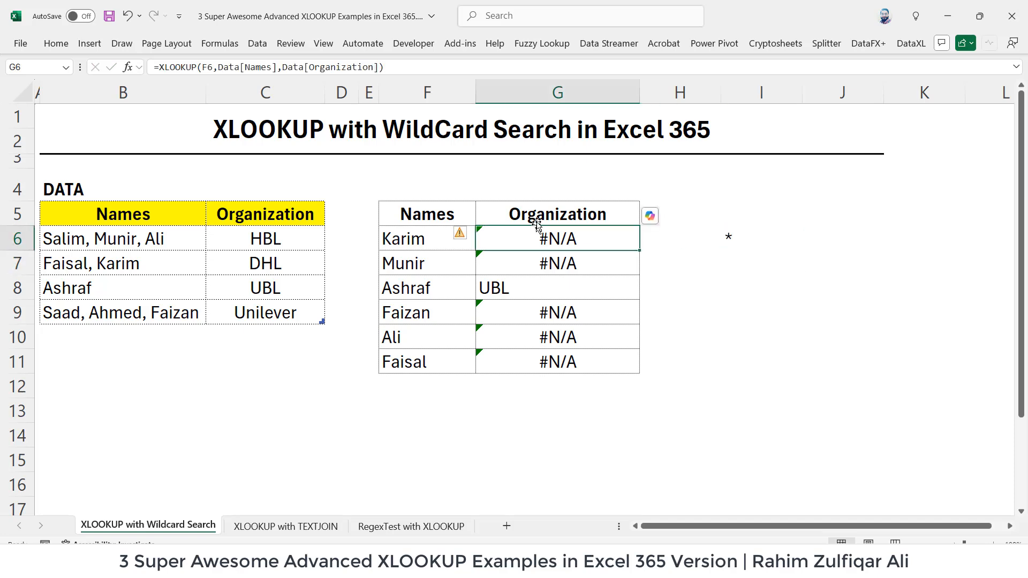
drag(564, 240, 558, 361)
key(Delete)
Start an XLOOKUP formula in G6 with "*"&F6&"*" as the lookup value
click(559, 238)
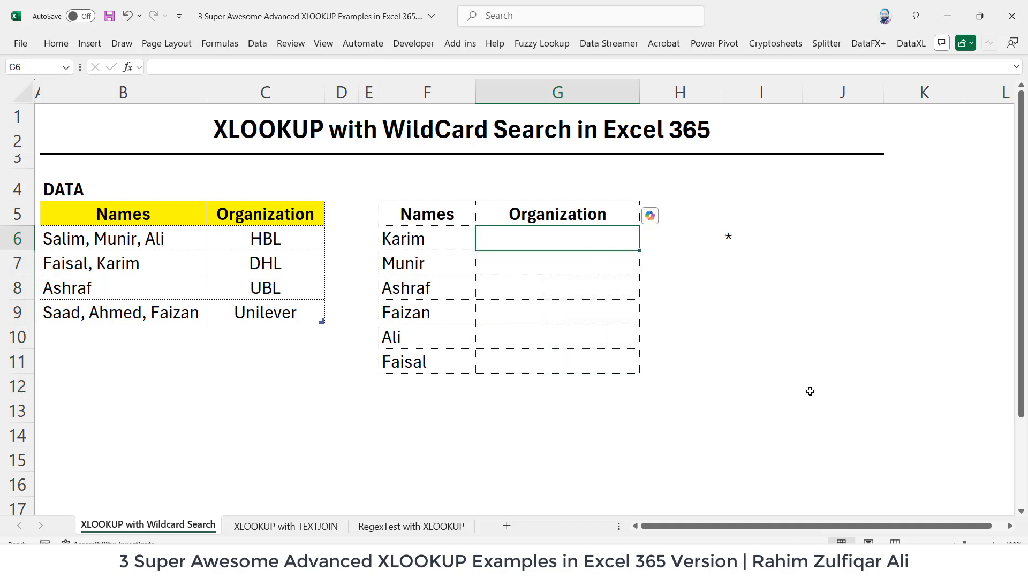
text(=xlo)
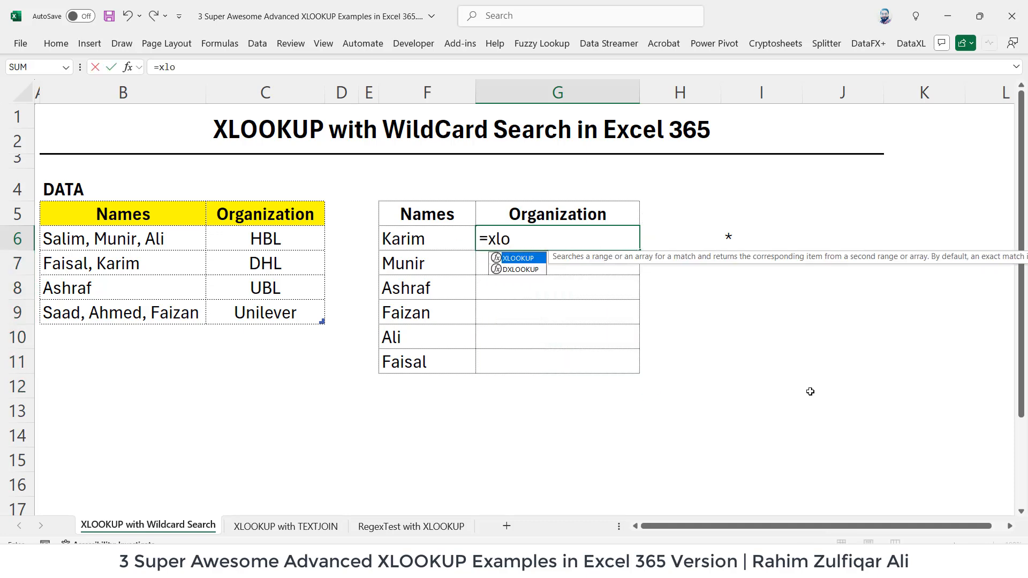
key(Tab)
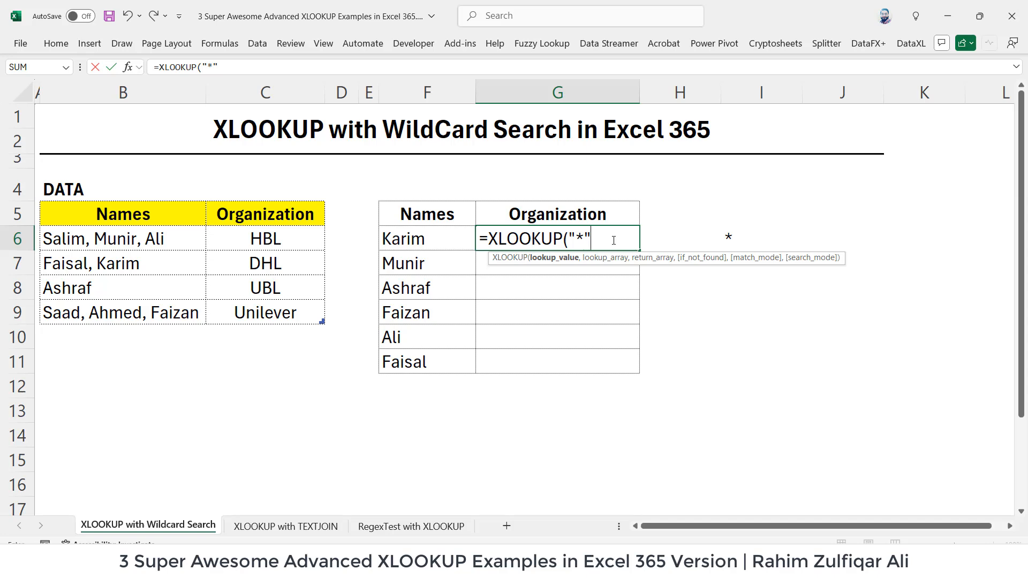
text(&)
click(413, 243)
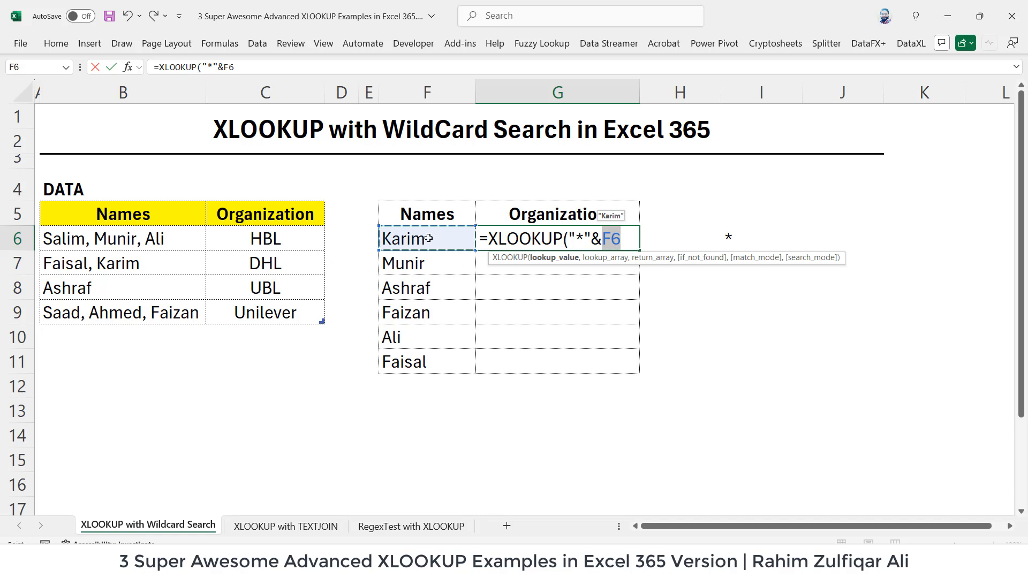
text(&)
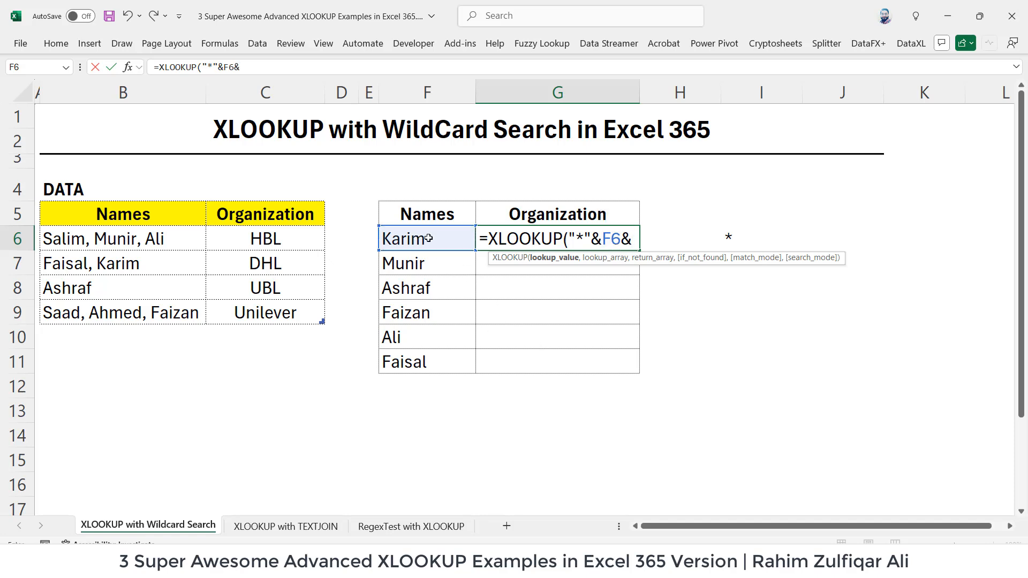
text("*)
drag(575, 238, 621, 238)
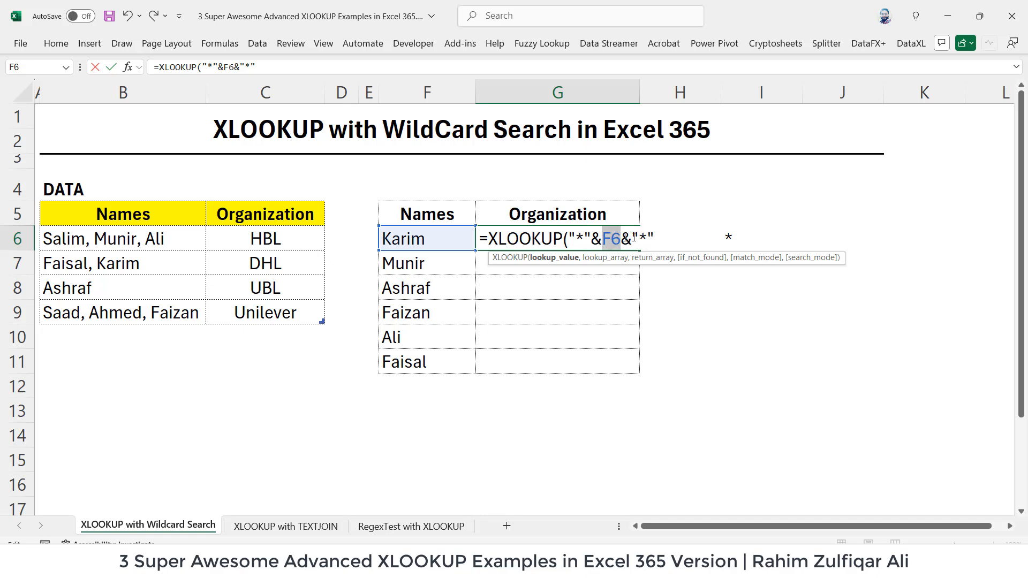
click(654, 238)
Complete the G6 formula with Data[Names] as the lookup array and Data[Organization] as the return array
text(,)
drag(154, 239, 157, 315)
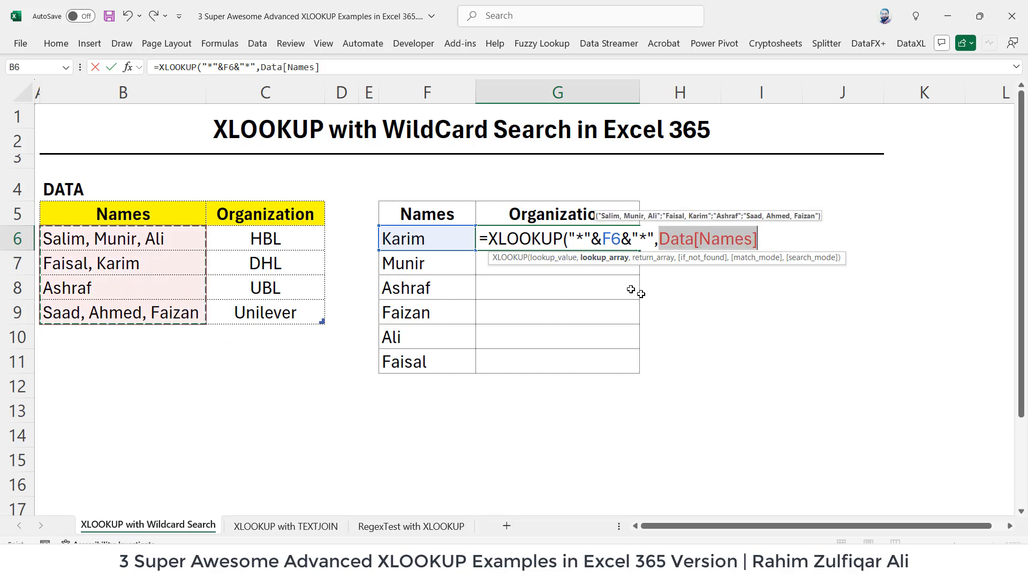
text(,)
drag(279, 244, 279, 301)
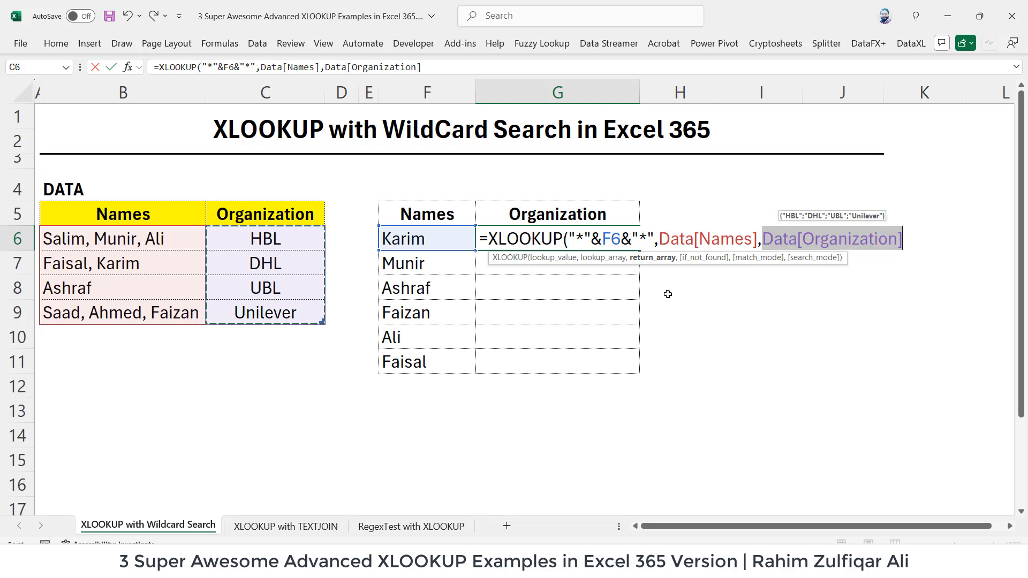
text())
key(Return)
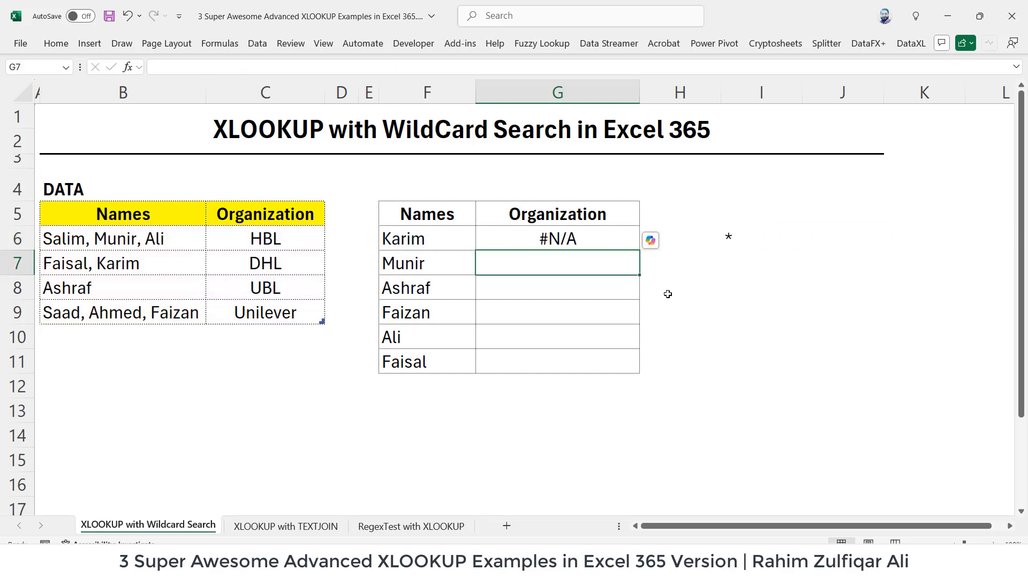
Clear the wildcard character note from cell I6
click(597, 242)
click(727, 239)
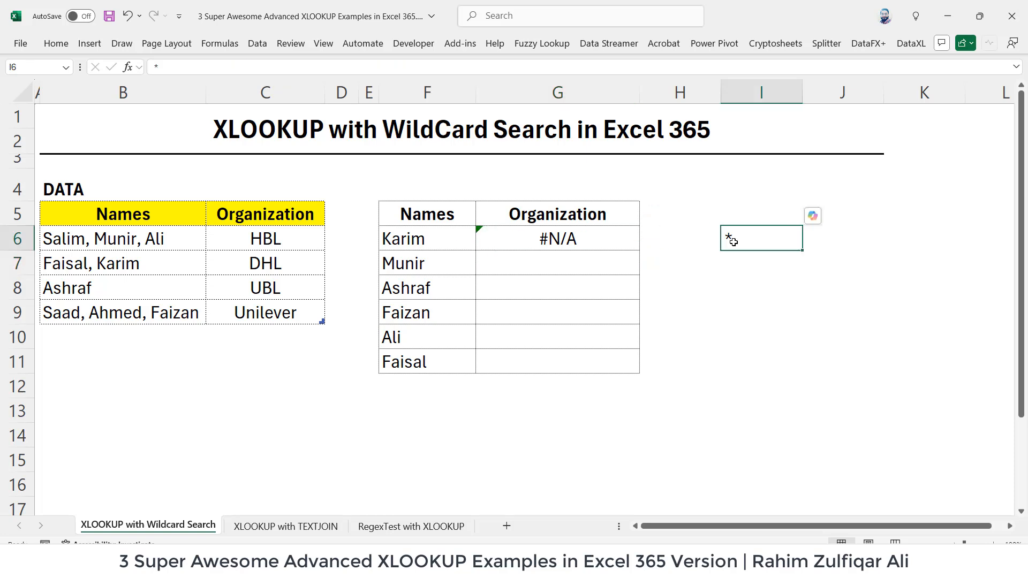
click(601, 242)
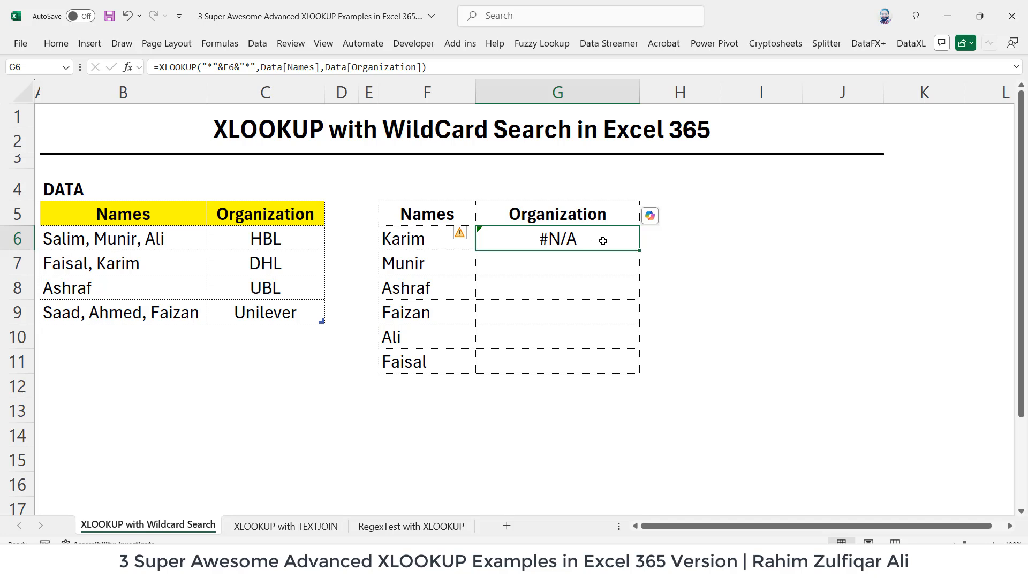
Extend the G6 XLOOKUP with an empty if_not_found argument and match mode 2 for wildcard character match
double_click(604, 241)
click(904, 240)
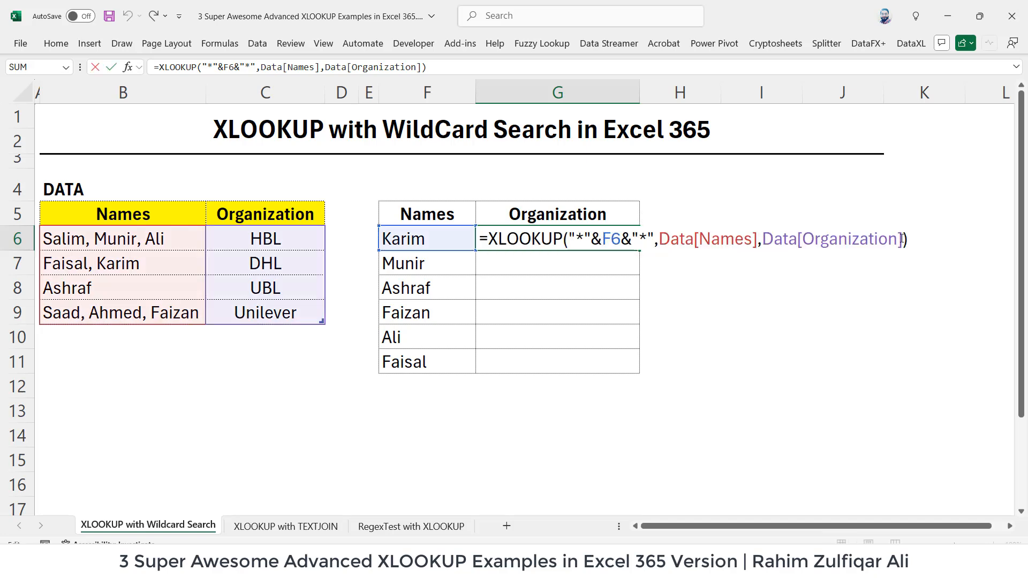
text(,)
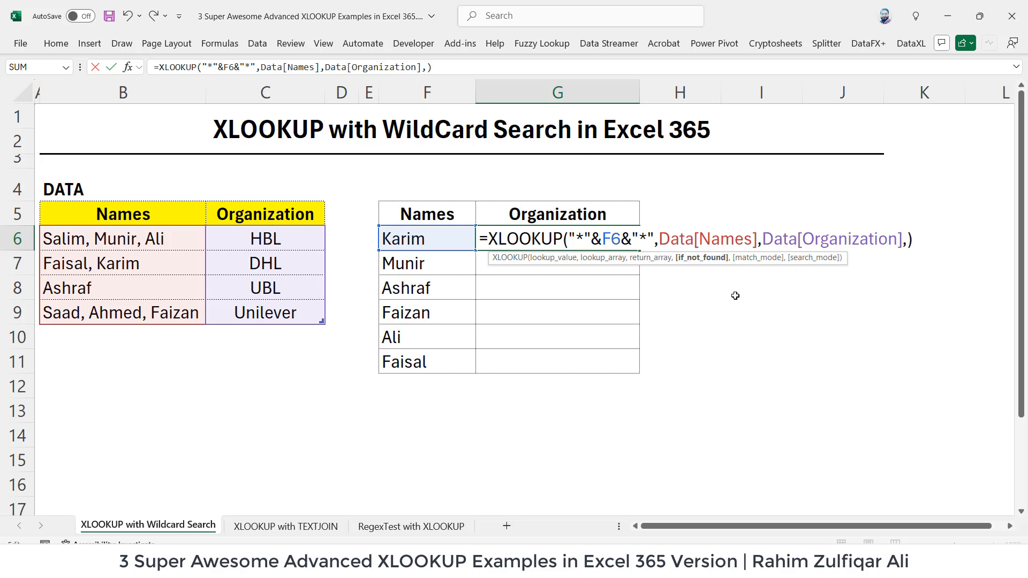
text(,)
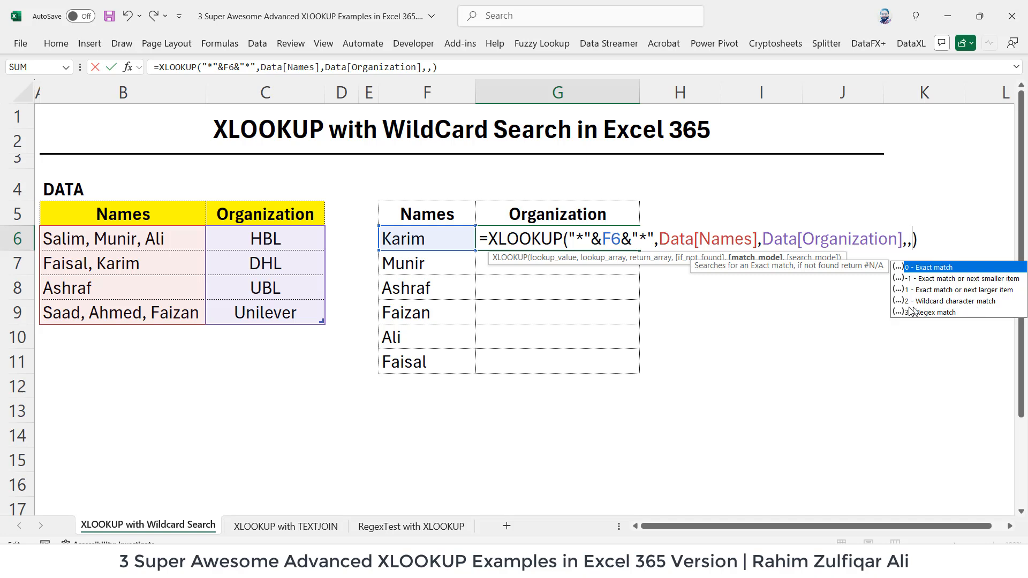
text(2)
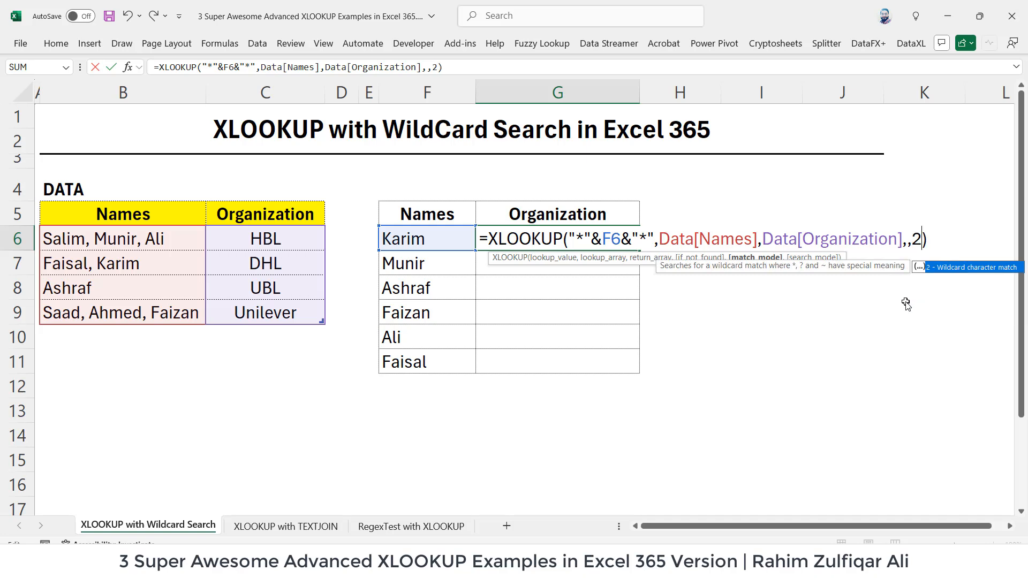
key(Return)
Compare the G6 result with source cells B7 and C7, and fill the formula down through G11
click(578, 232)
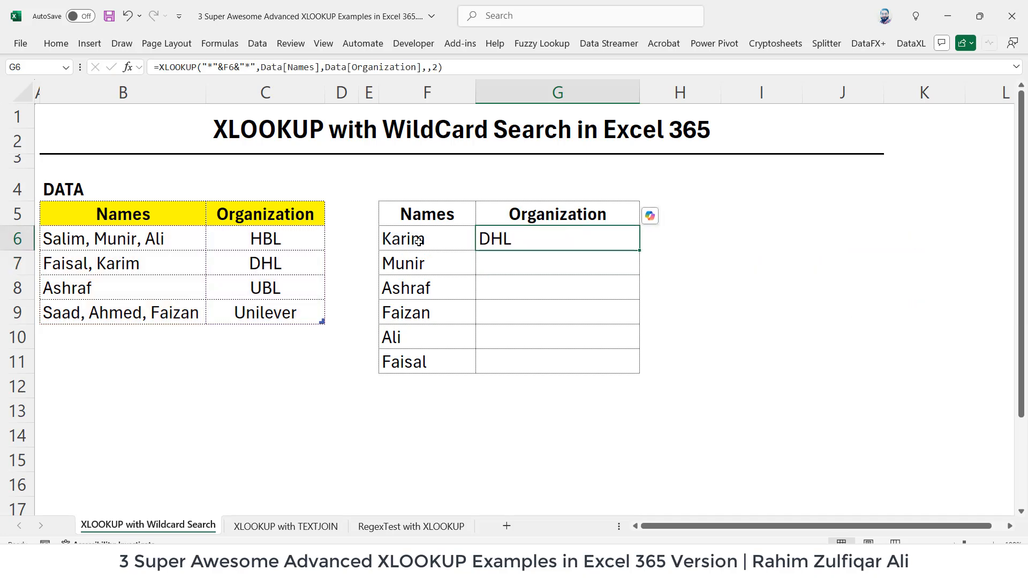
click(419, 241)
click(163, 268)
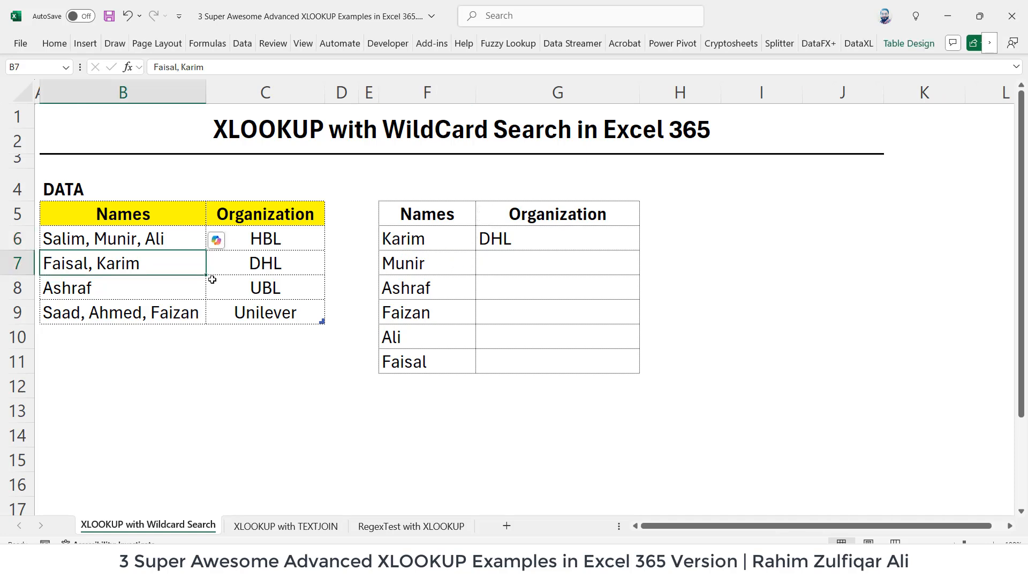
click(256, 268)
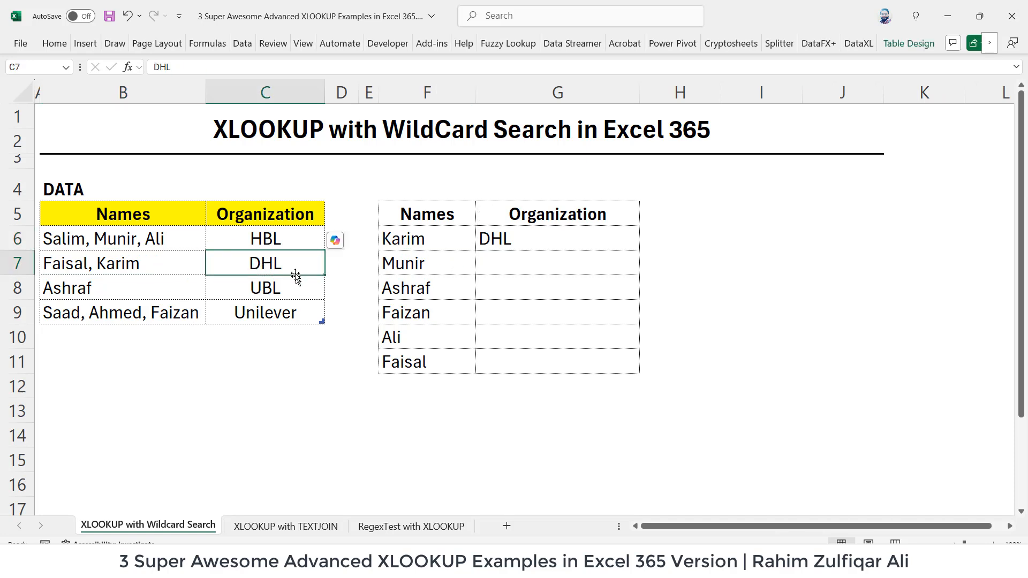
click(551, 240)
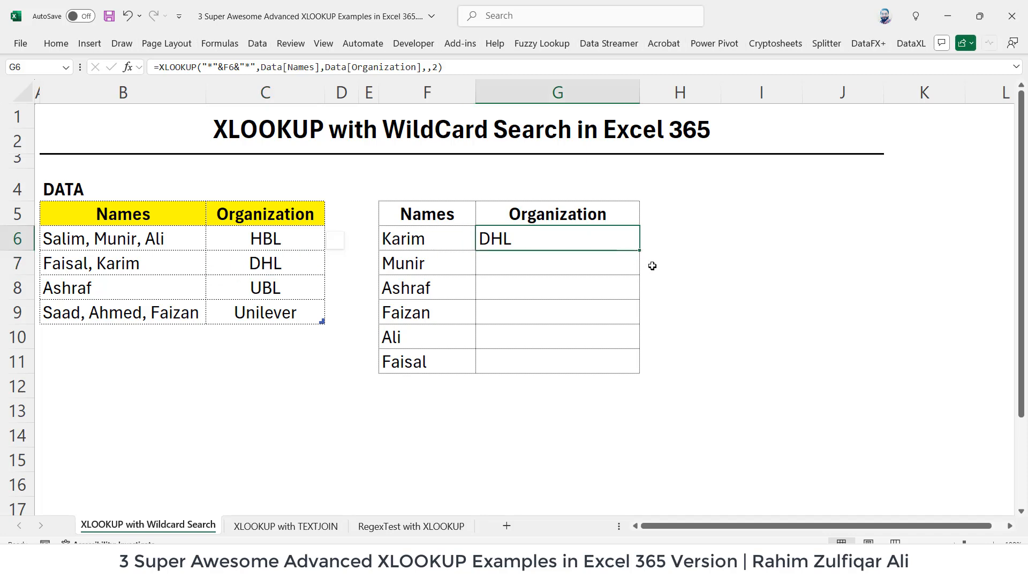
drag(640, 250, 629, 363)
Review the organizations returned for each name in the filled G6:G11 range
click(533, 262)
click(529, 243)
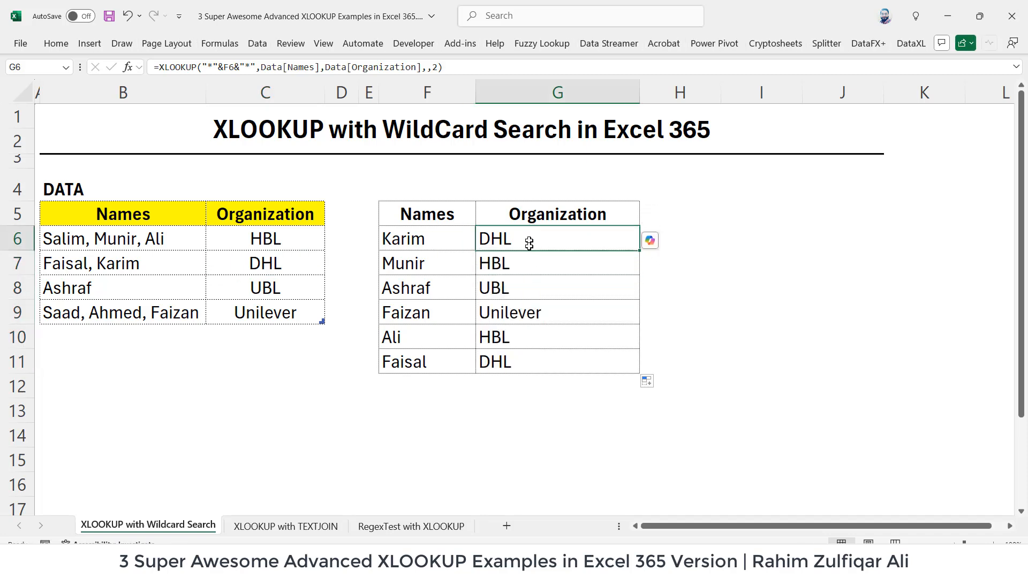
click(527, 266)
click(526, 290)
click(541, 315)
click(541, 336)
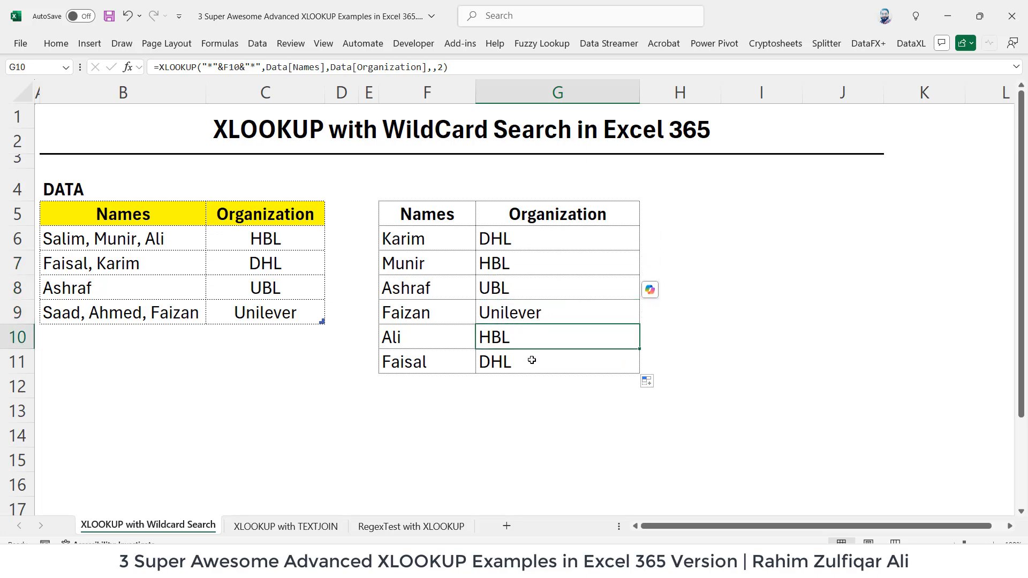
key(Up)
key(Up)
Examine the wildcard lookup value in the G6 formula against the source rows of the Data table
double_click(514, 238)
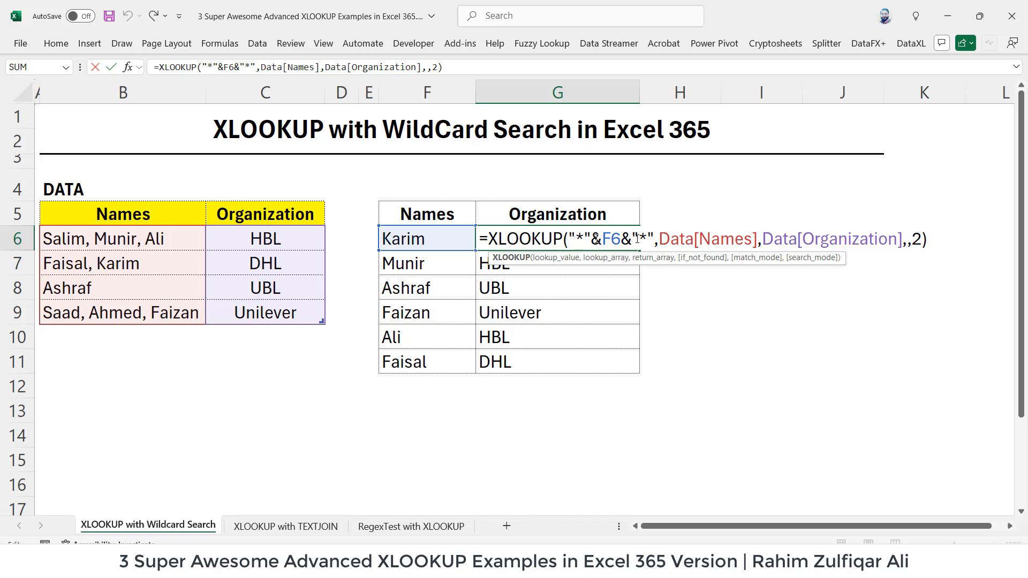
drag(575, 240, 651, 236)
key(Escape)
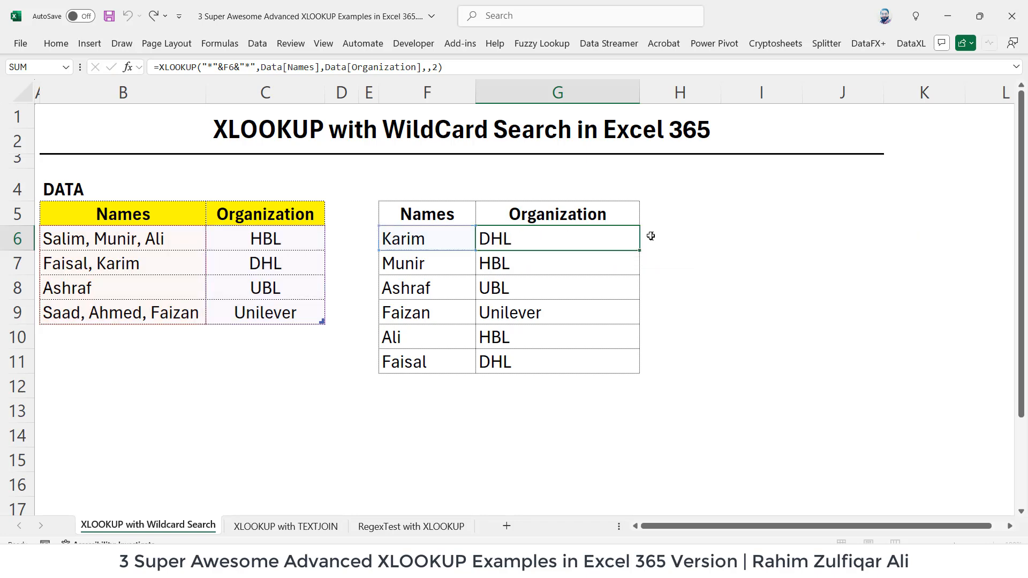
click(525, 263)
click(519, 238)
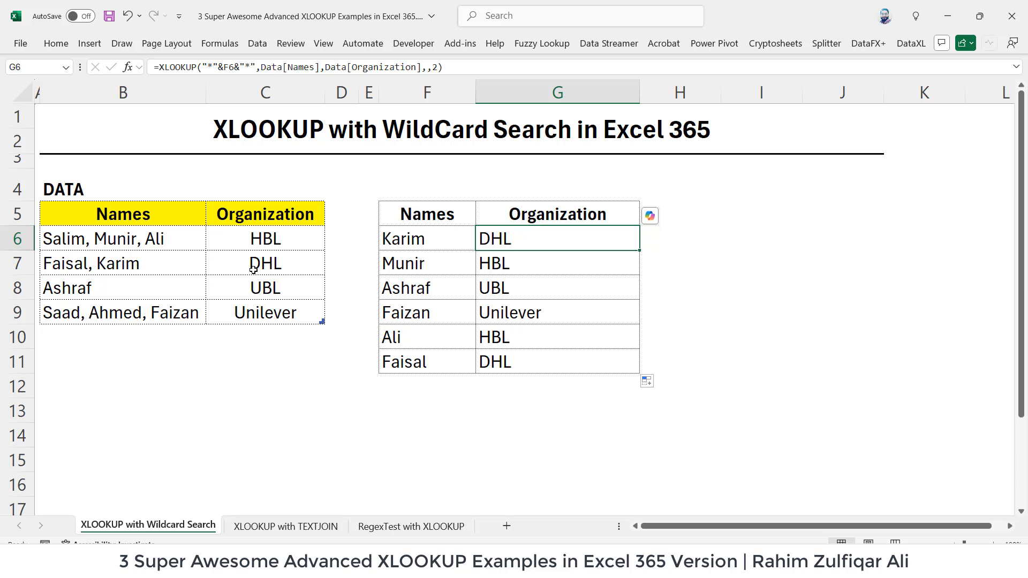
click(304, 267)
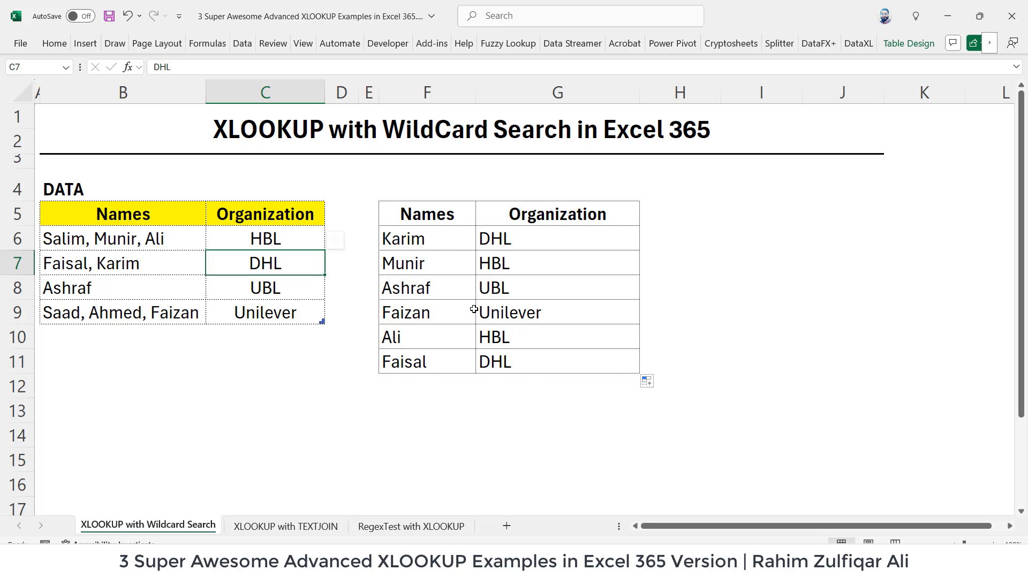
drag(138, 240, 305, 315)
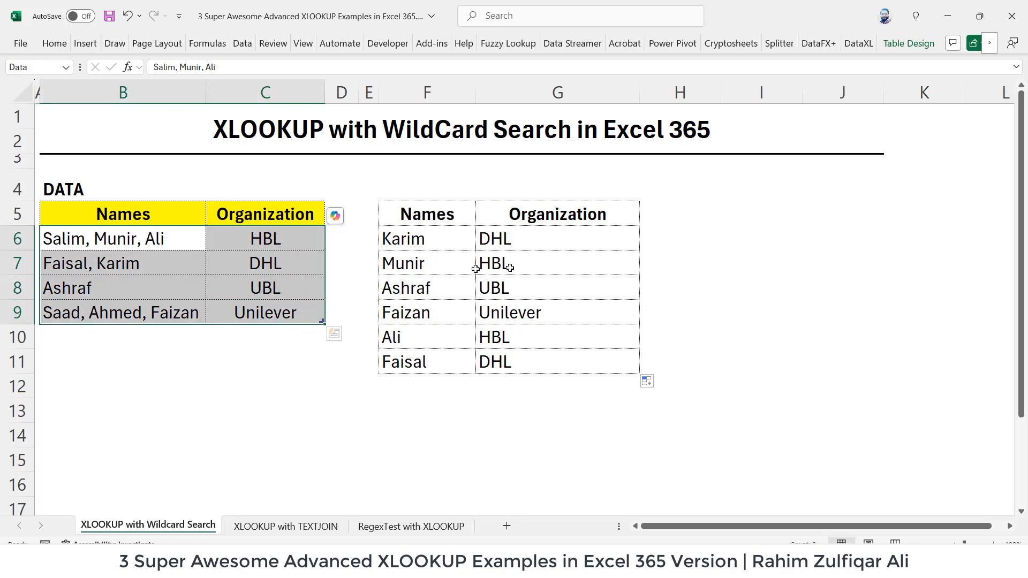
double_click(521, 238)
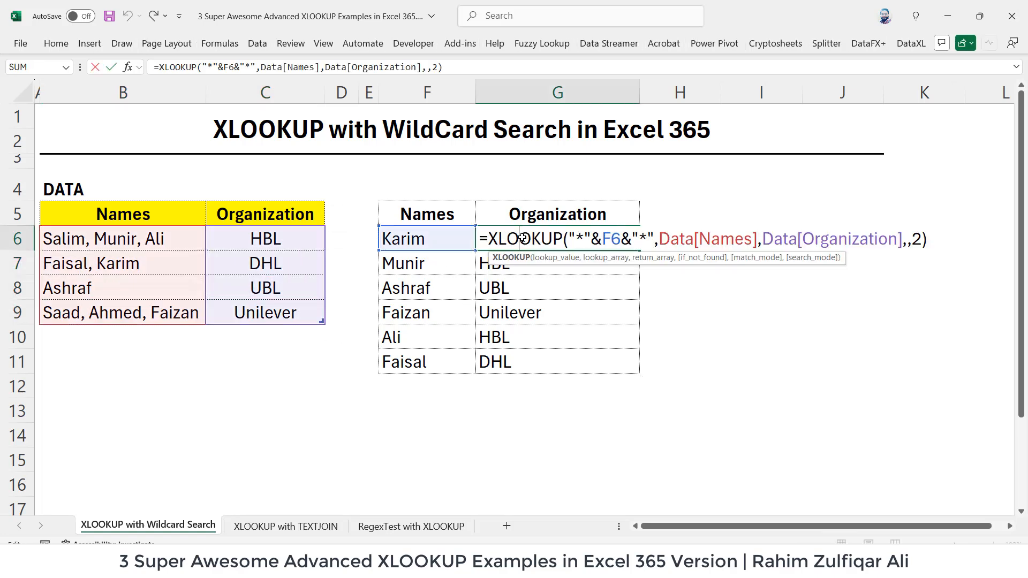
key(Escape)
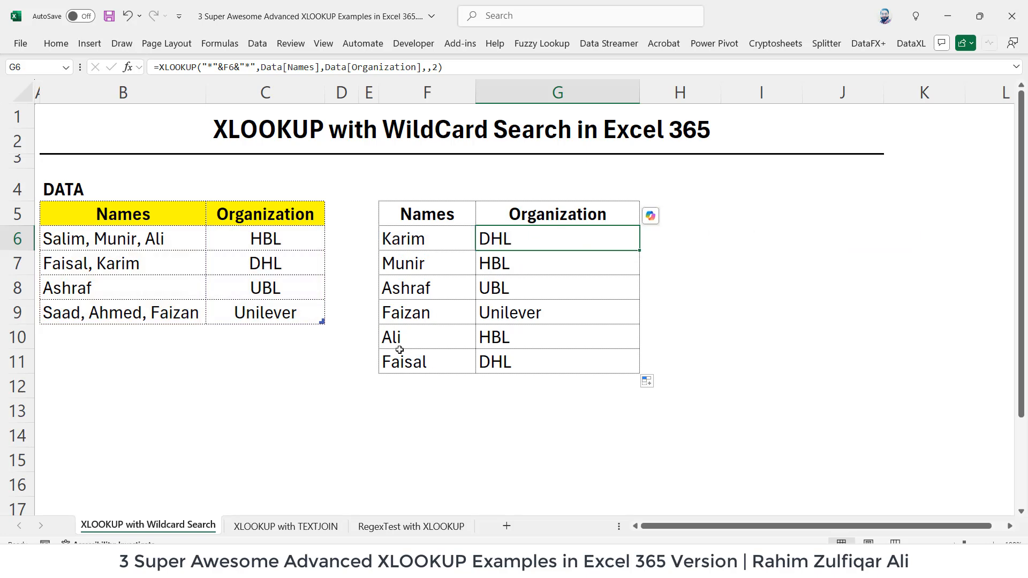
Load the Data table of Names and Organization into Power Query as a table/range source
click(136, 260)
drag(143, 219, 269, 306)
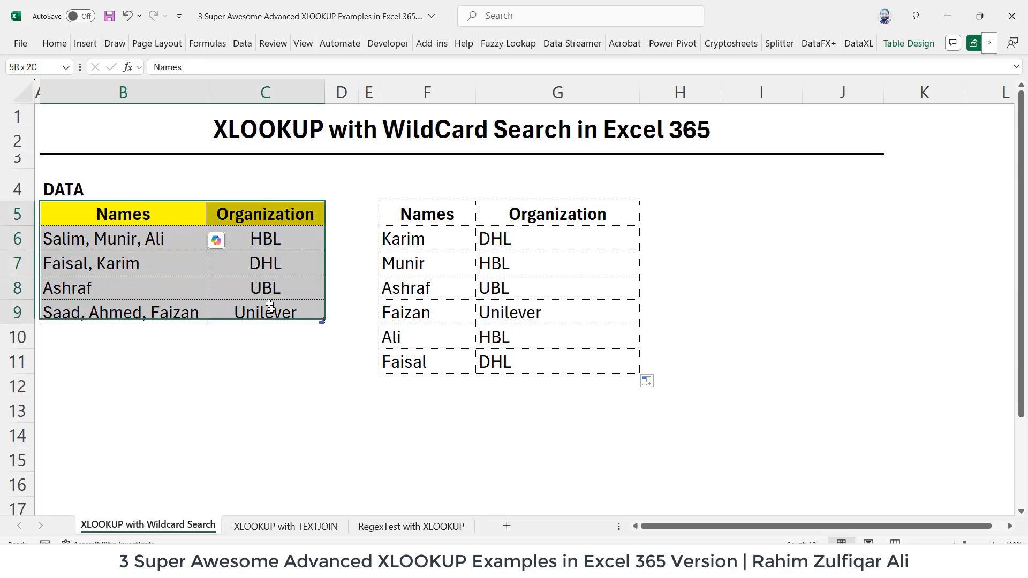
click(173, 265)
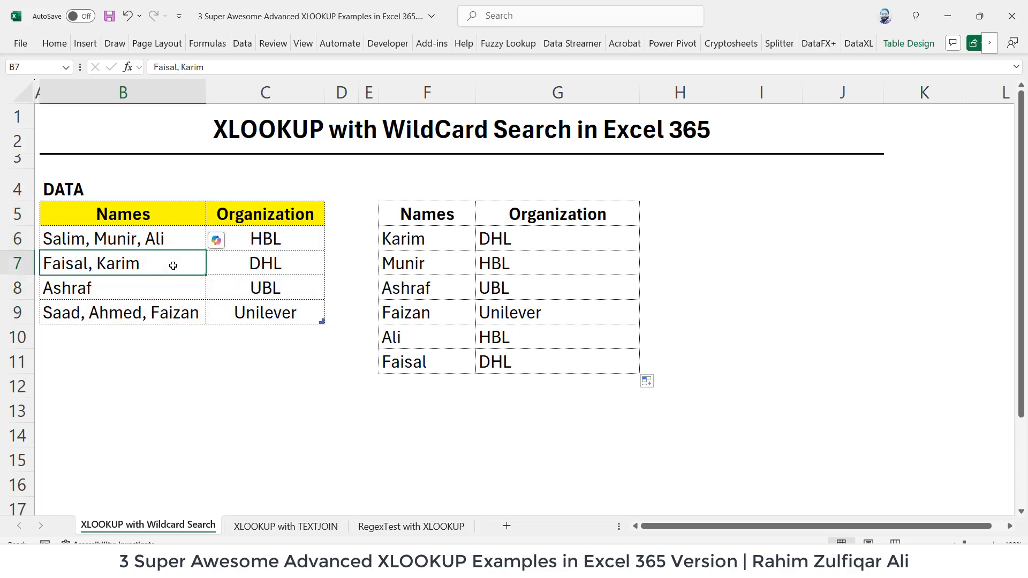
click(236, 45)
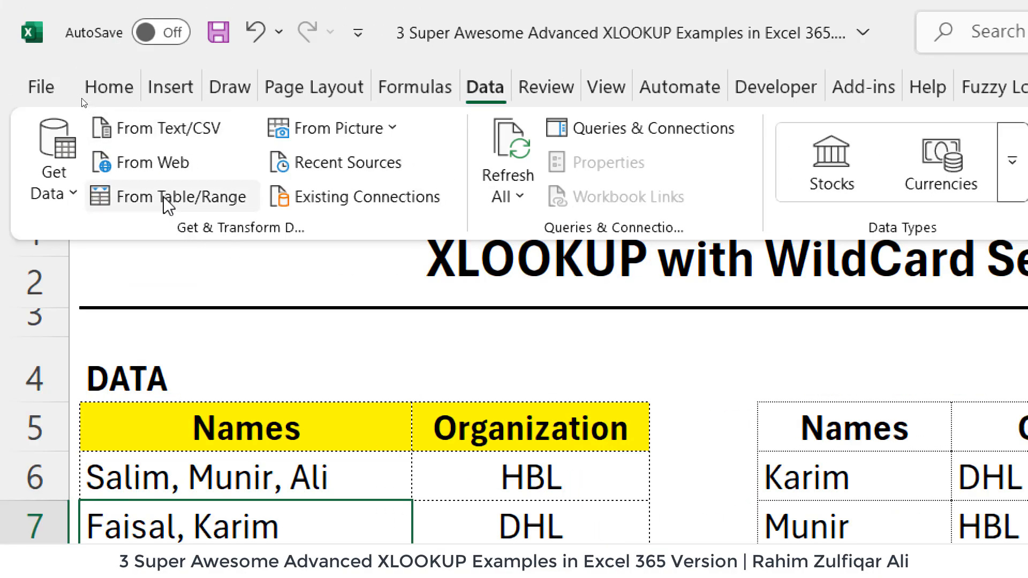
click(168, 199)
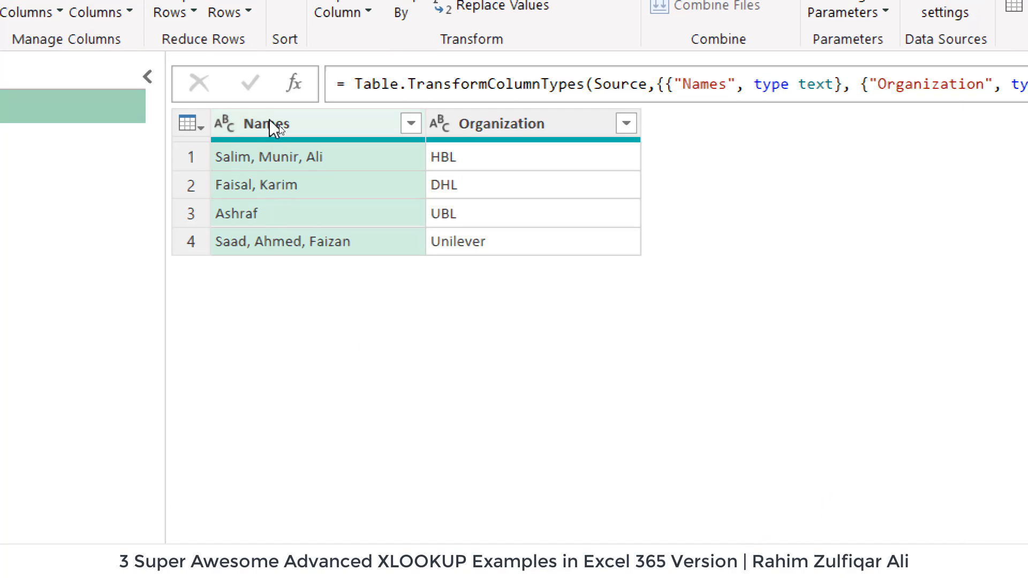
Start splitting the Names column by delimiter, using a custom delimiter of a comma followed by a space
right_click(283, 127)
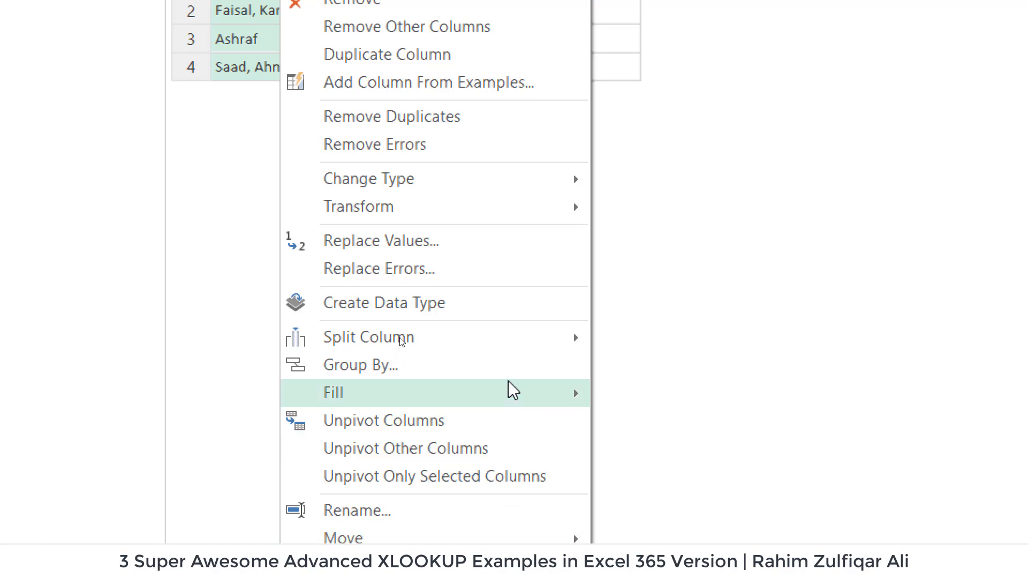
mouse_move(512, 343)
click(638, 347)
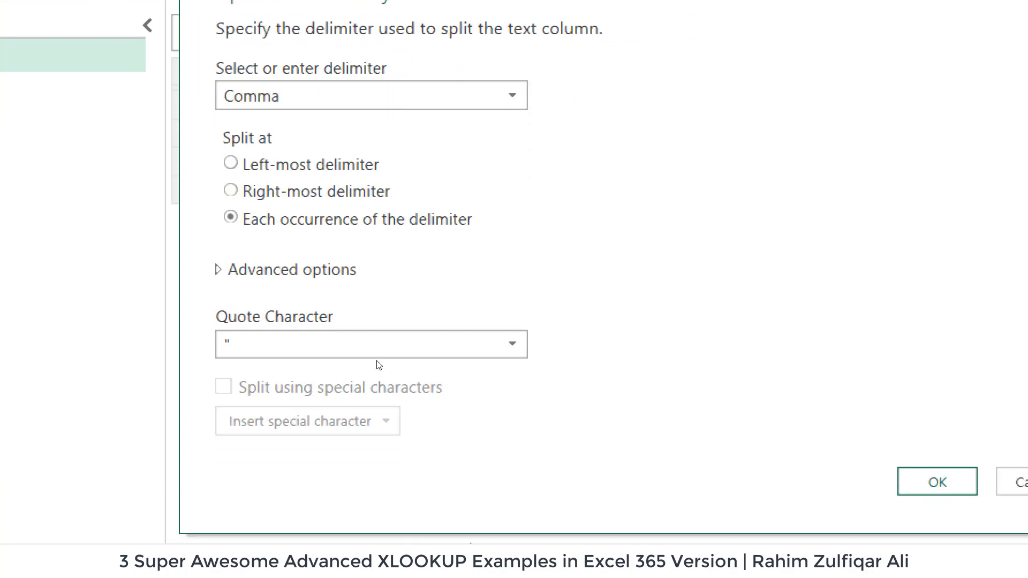
click(298, 100)
click(288, 280)
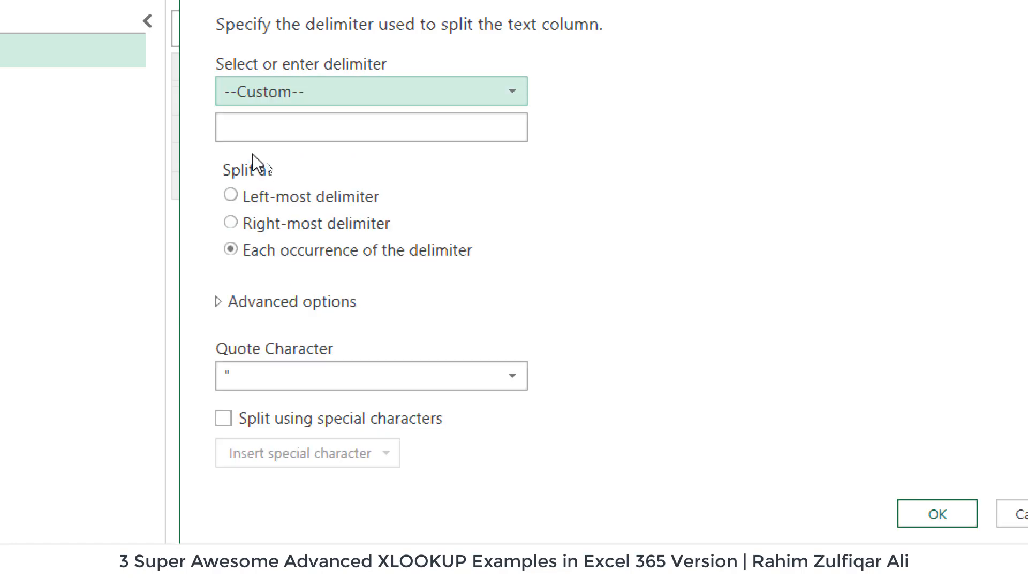
click(272, 127)
text(,)
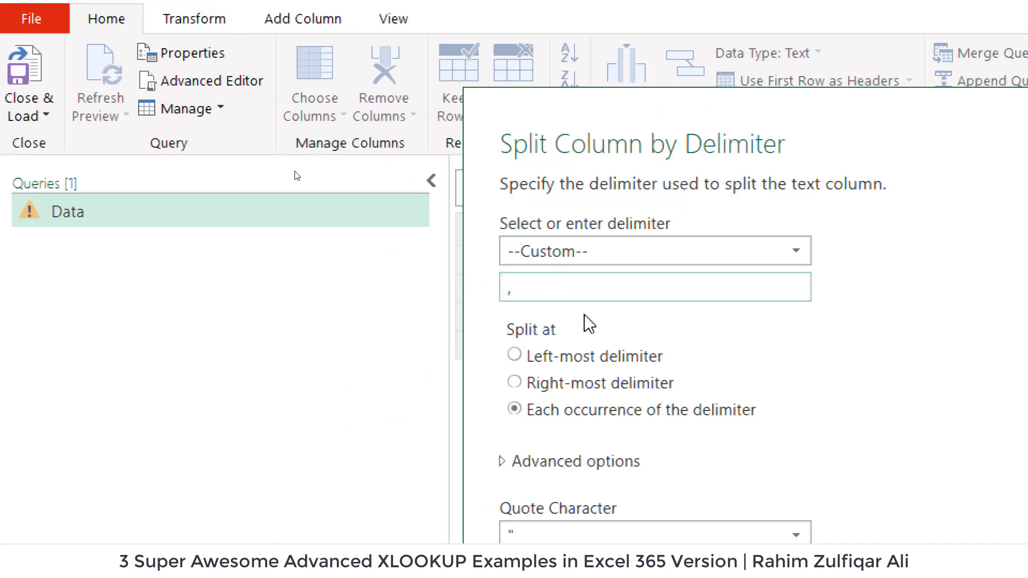
drag(512, 103, 739, 96)
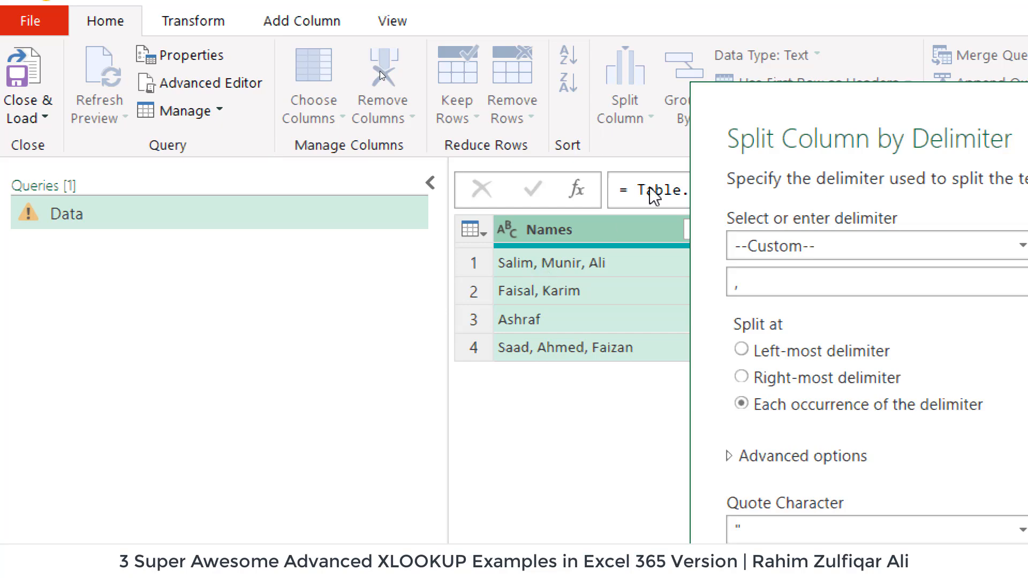
drag(789, 142, 523, 119)
click(616, 253)
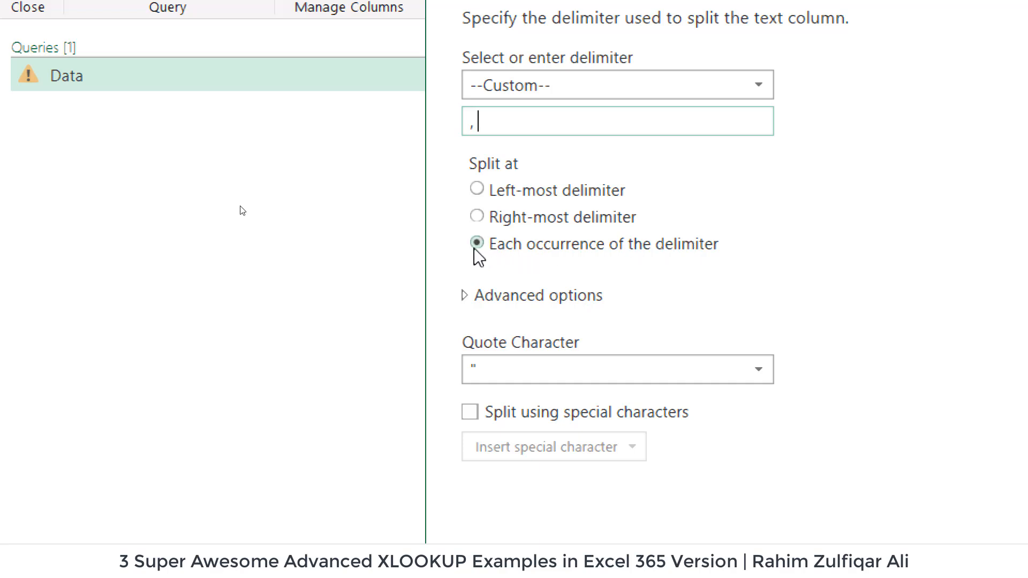
Set the split to produce rows at each occurrence of the delimiter and apply it
click(465, 298)
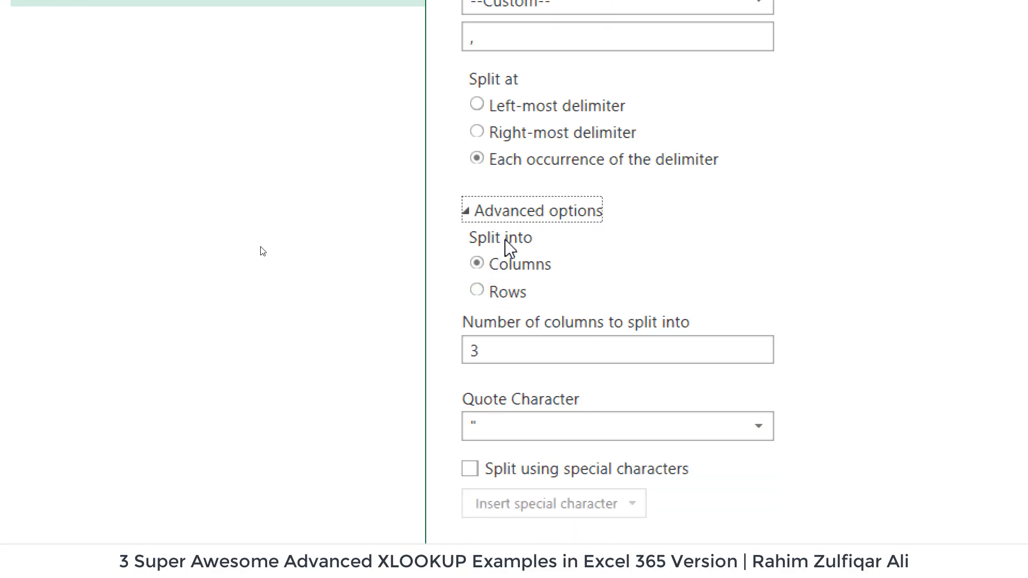
click(505, 300)
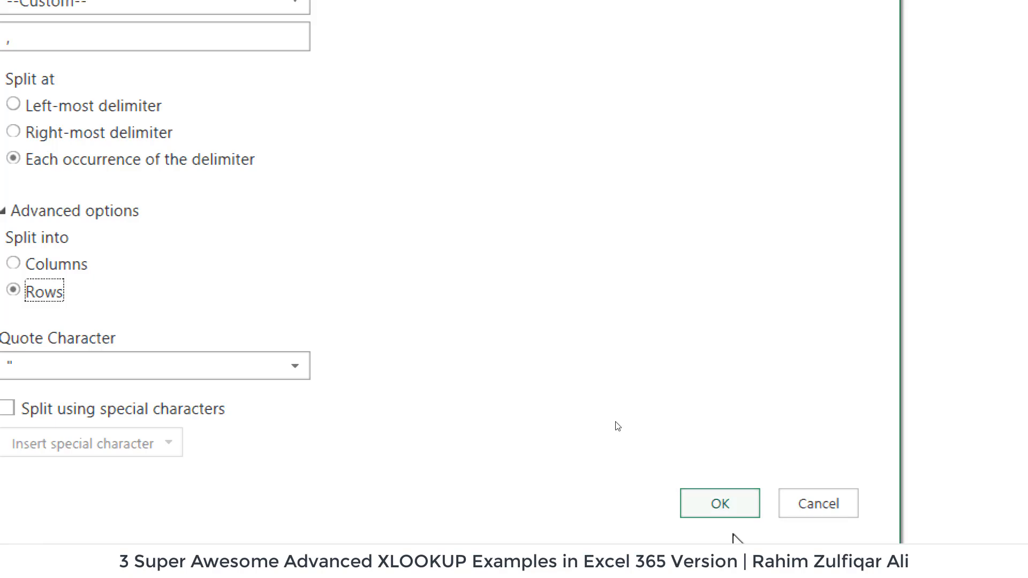
click(698, 349)
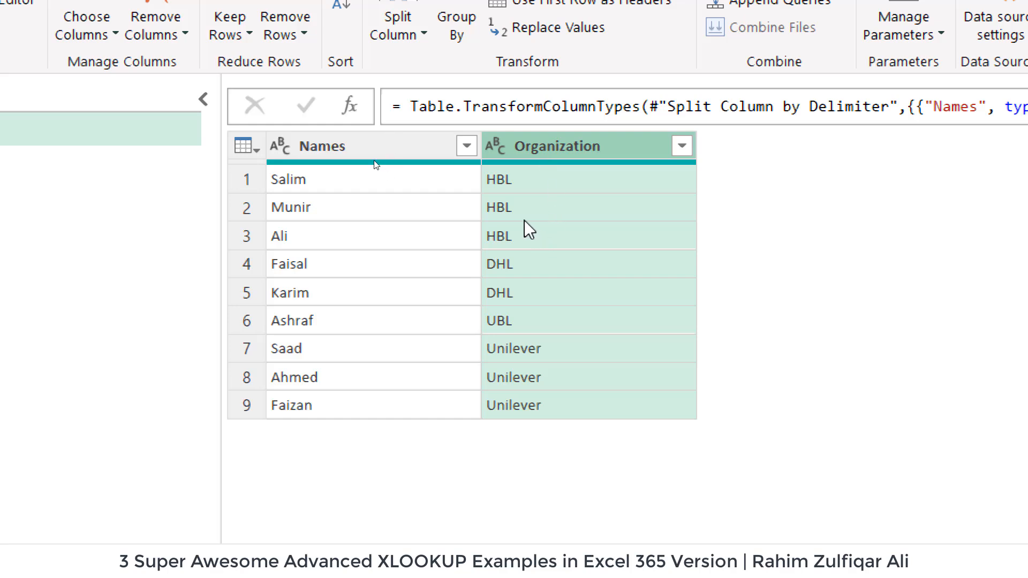
Check the organization values repeated beside each individual name in the split query preview
click(515, 188)
click(512, 210)
click(517, 241)
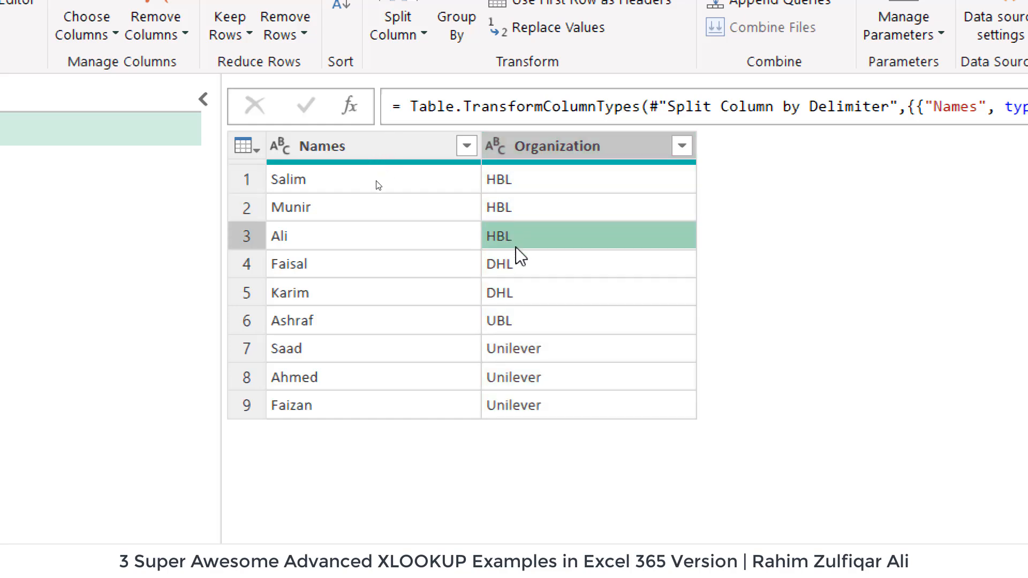
click(524, 289)
click(533, 322)
click(531, 349)
click(534, 405)
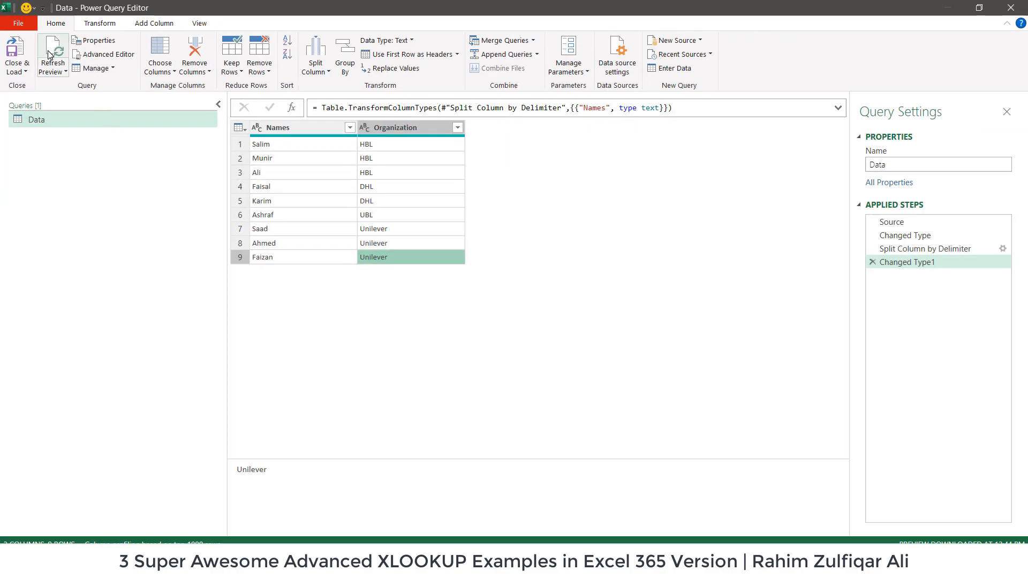
Load the Data query as a table into the existing worksheet XLOOKUP with Wildcard Search at cell B13
click(22, 75)
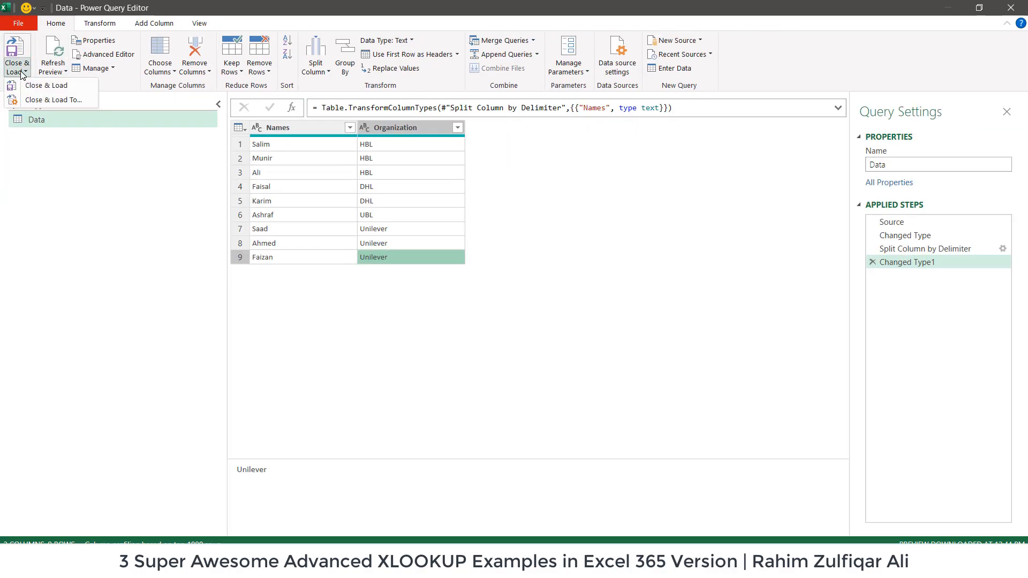
click(51, 99)
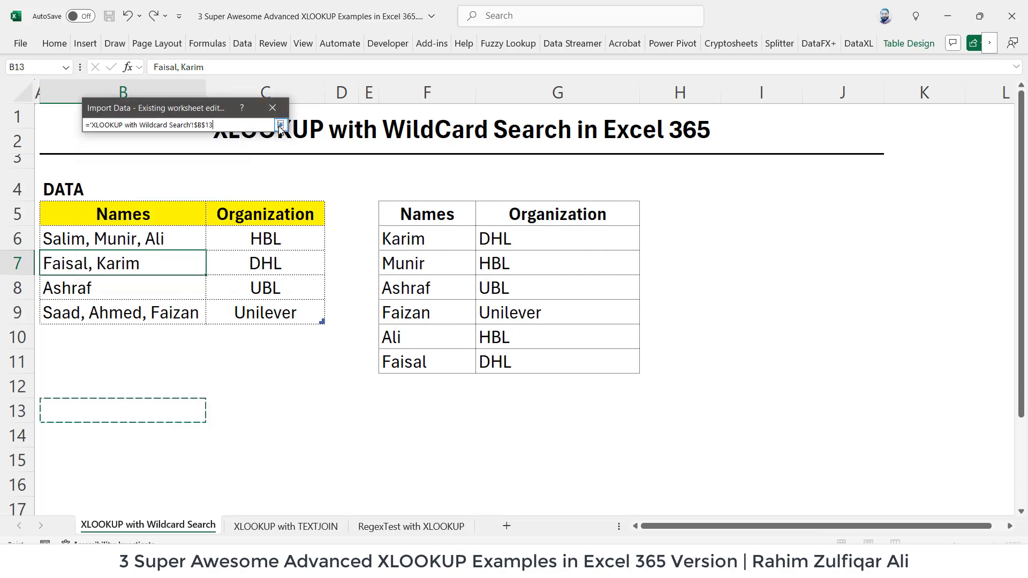
click(280, 127)
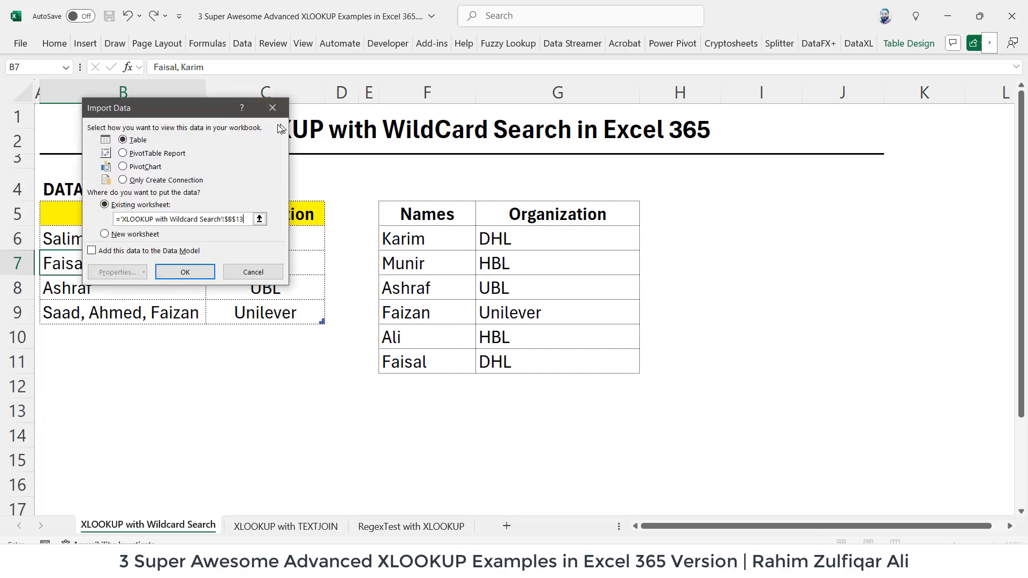
click(192, 274)
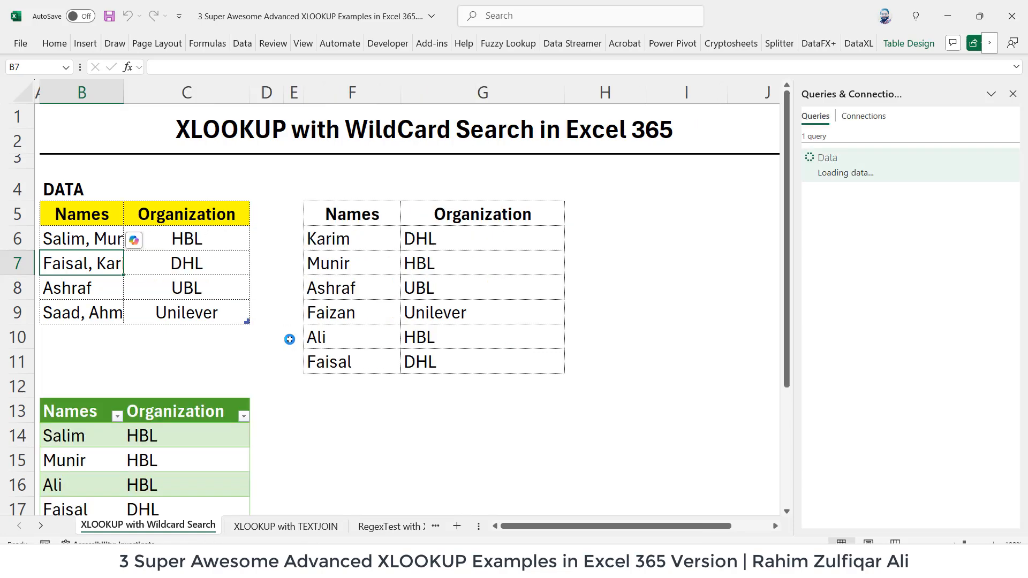
Widen column B to fit its longest names entry and bring both the source and loaded tables into view
scroll(312, 386, down, 2)
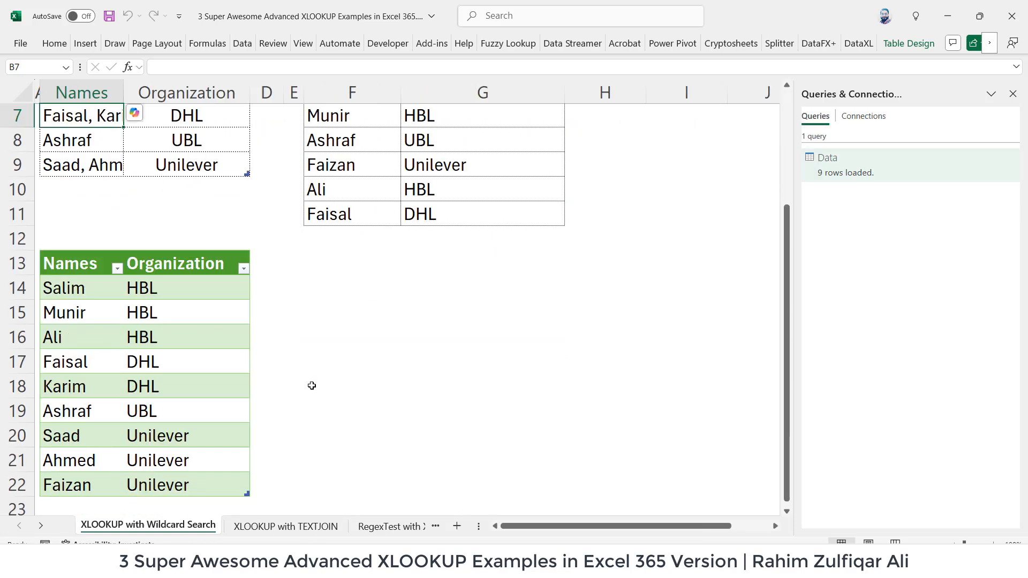
scroll(312, 385, up, 1)
drag(124, 96, 179, 99)
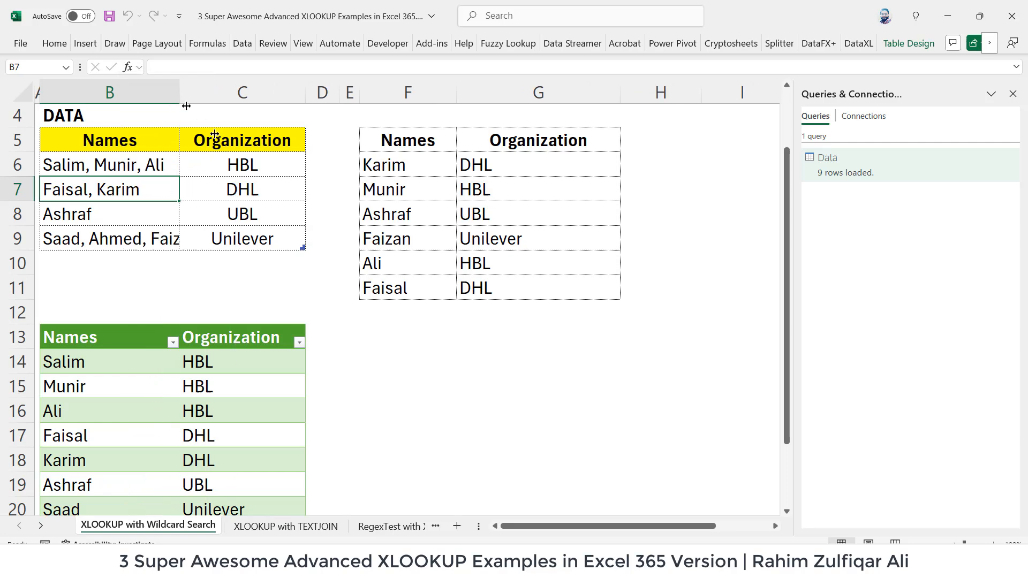
scroll(172, 276, down, 3)
click(156, 217)
scroll(402, 299, up, 4)
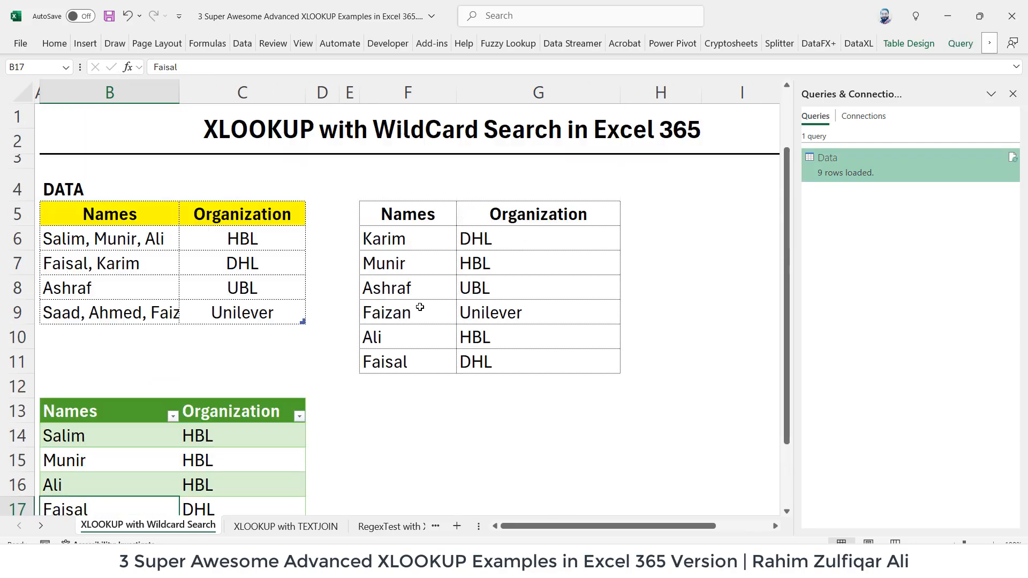
drag(618, 96, 605, 97)
scroll(630, 241, down, 2)
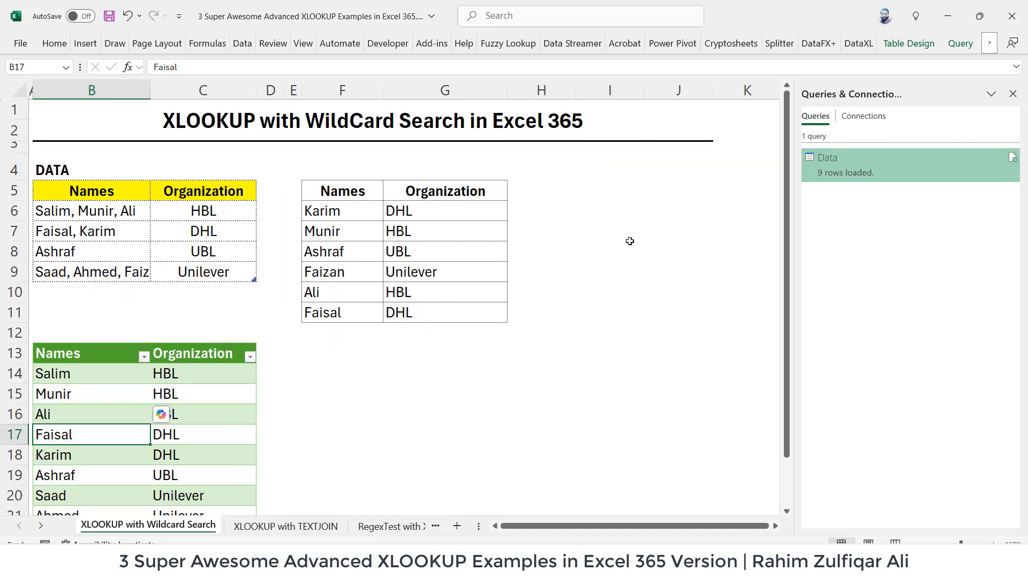
scroll(629, 241, down, 1)
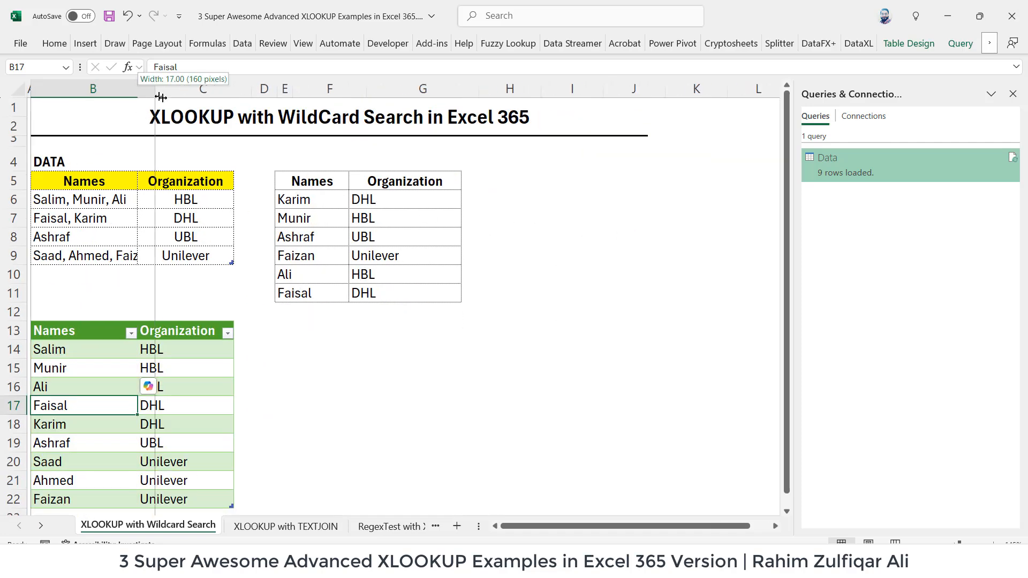
double_click(135, 89)
scroll(417, 256, down, 1)
scroll(471, 249, up, 1)
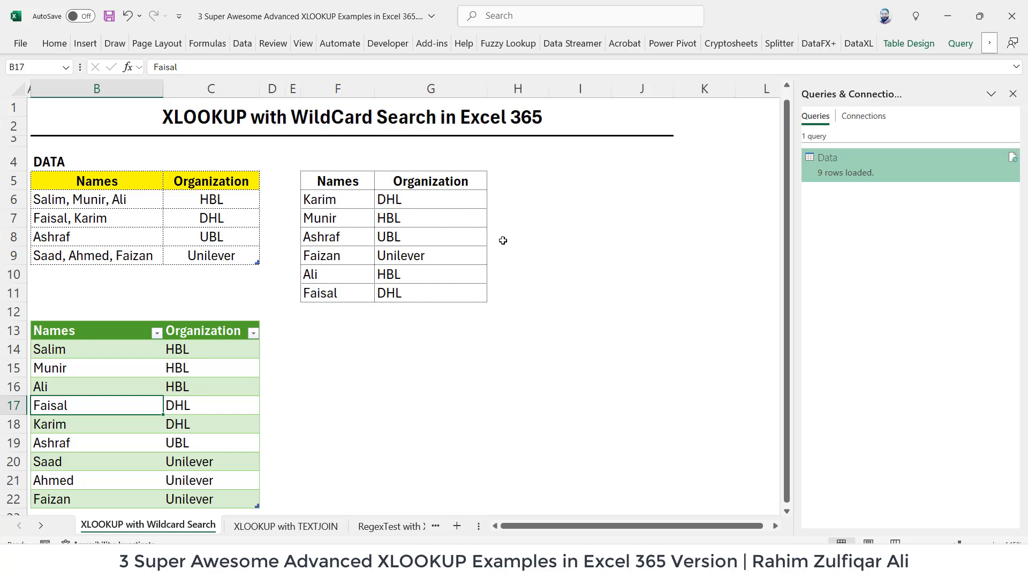
Enter =XLOOKUP(F6,Data_1[Names],Data_1[Organization]) in H6, using the loaded table's columns
click(515, 202)
text(=xlo)
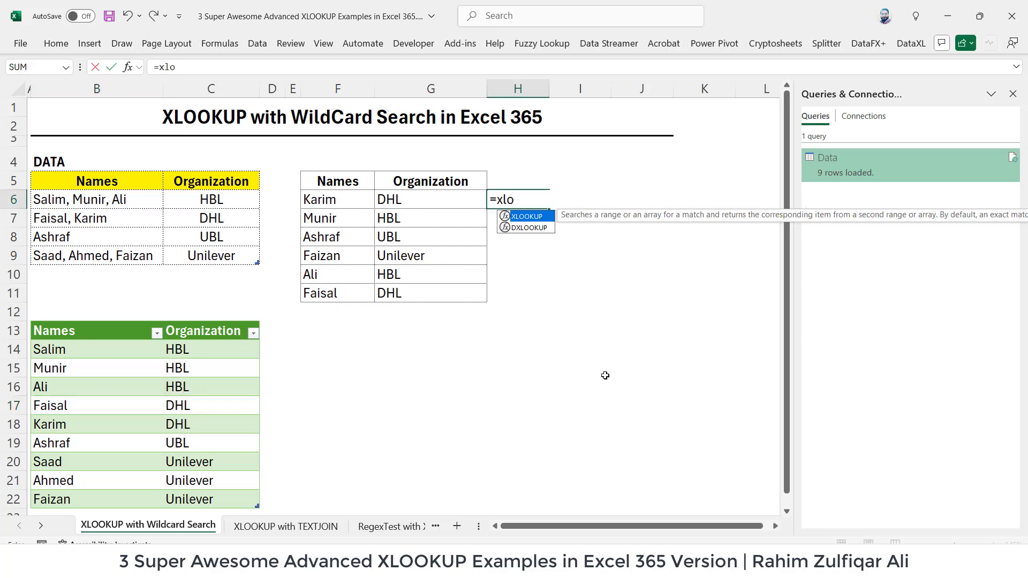
key(Tab)
click(348, 199)
text(,)
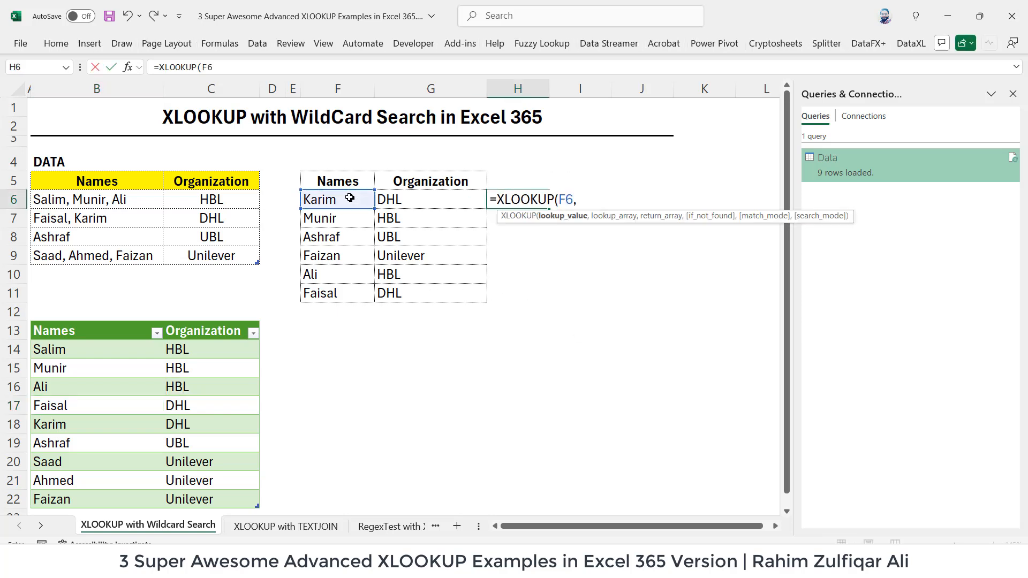
drag(112, 355, 156, 454)
text(,)
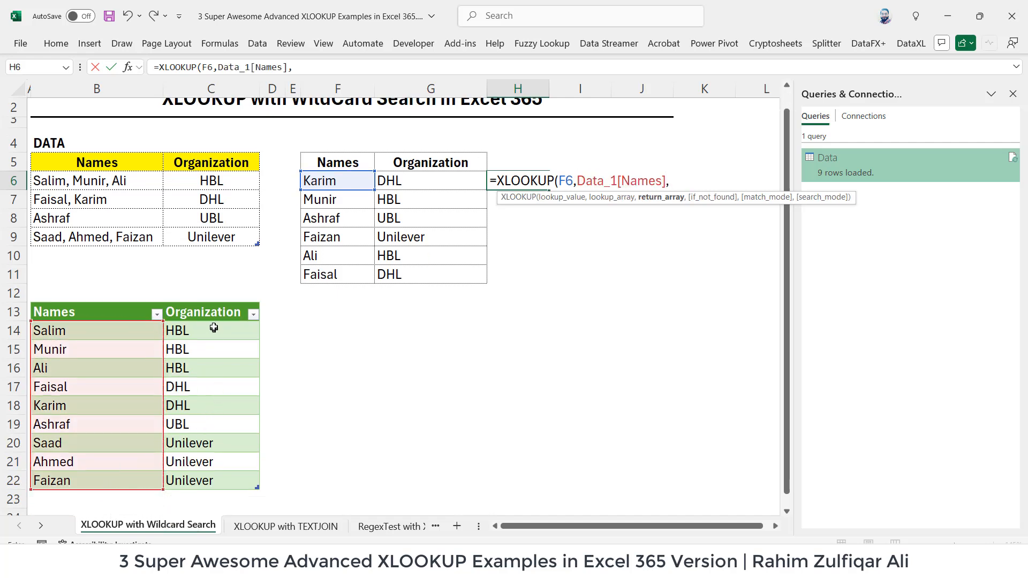
drag(213, 329, 206, 482)
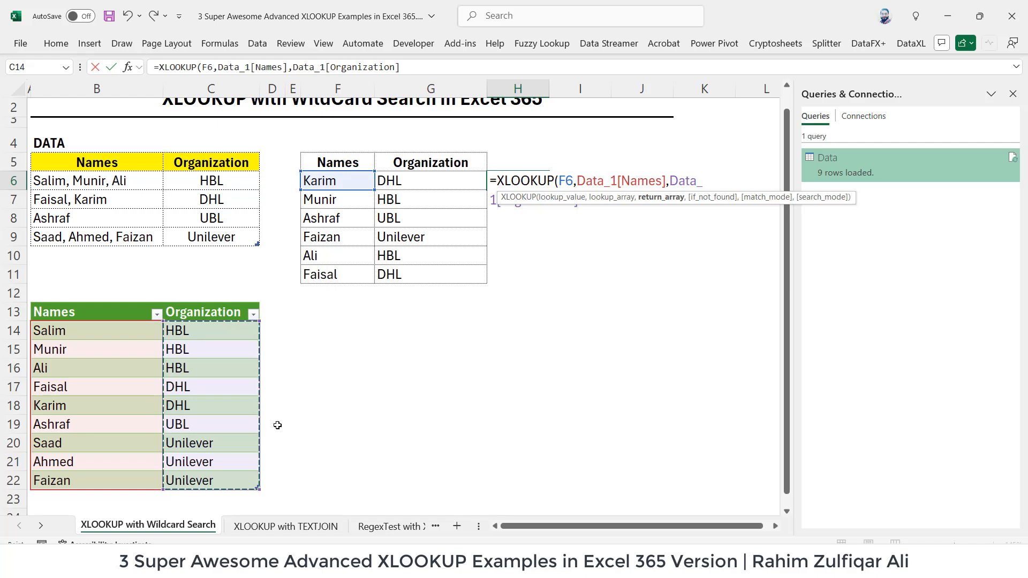
text())
key(Return)
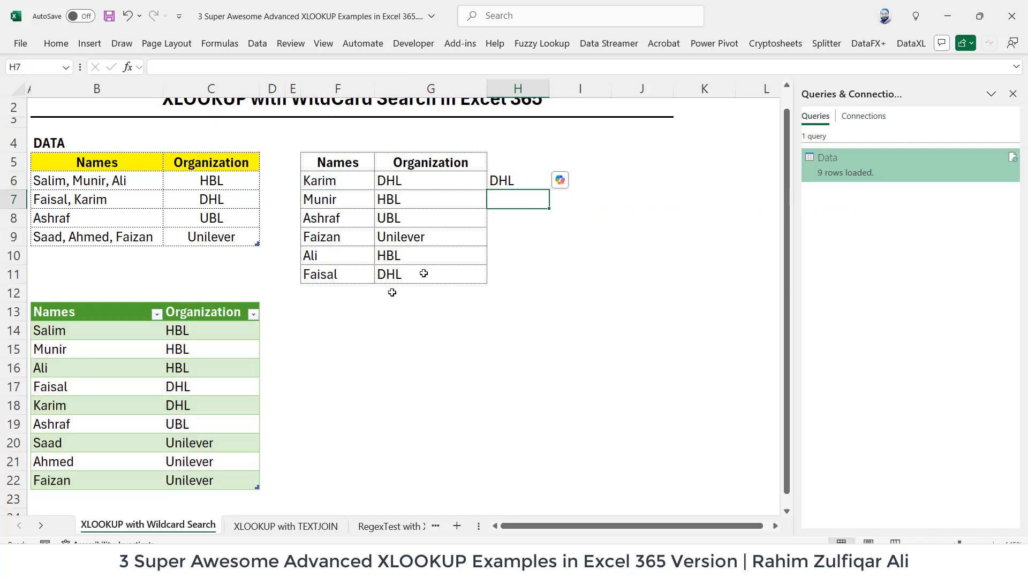
Fill the H6 XLOOKUP formula down through H11 and check the results in H7 and H9
click(502, 180)
drag(548, 189, 542, 278)
click(523, 202)
click(508, 240)
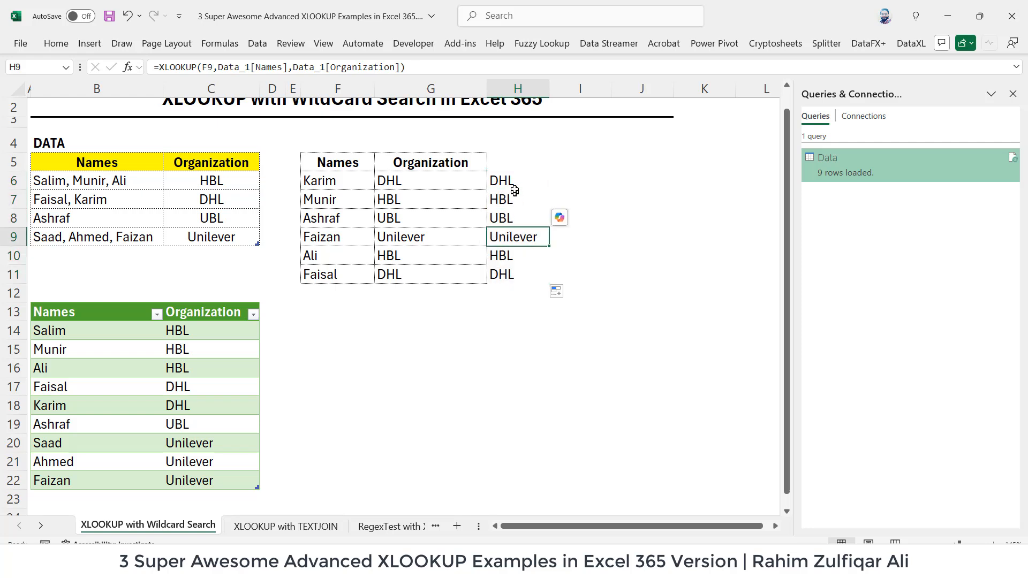
Examine the plain XLOOKUP in H6 and compare the split table in B13:C22 with the original Data table
double_click(513, 182)
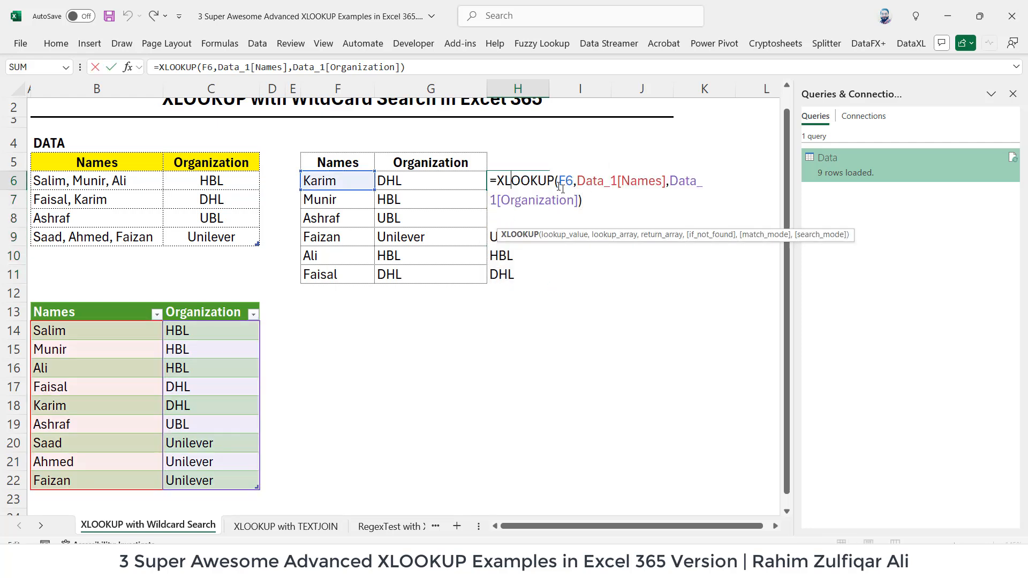
key(Escape)
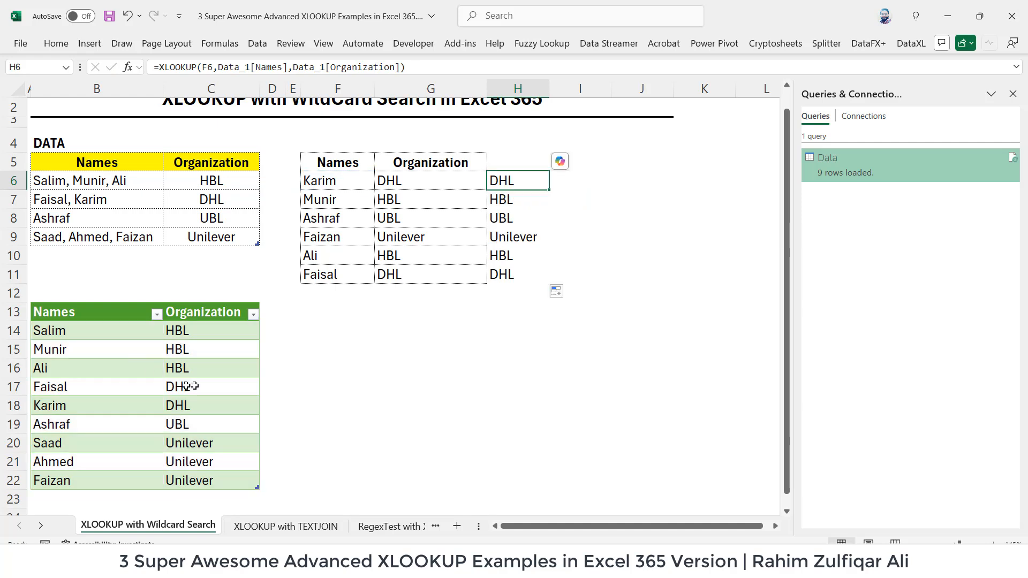
drag(133, 316, 202, 480)
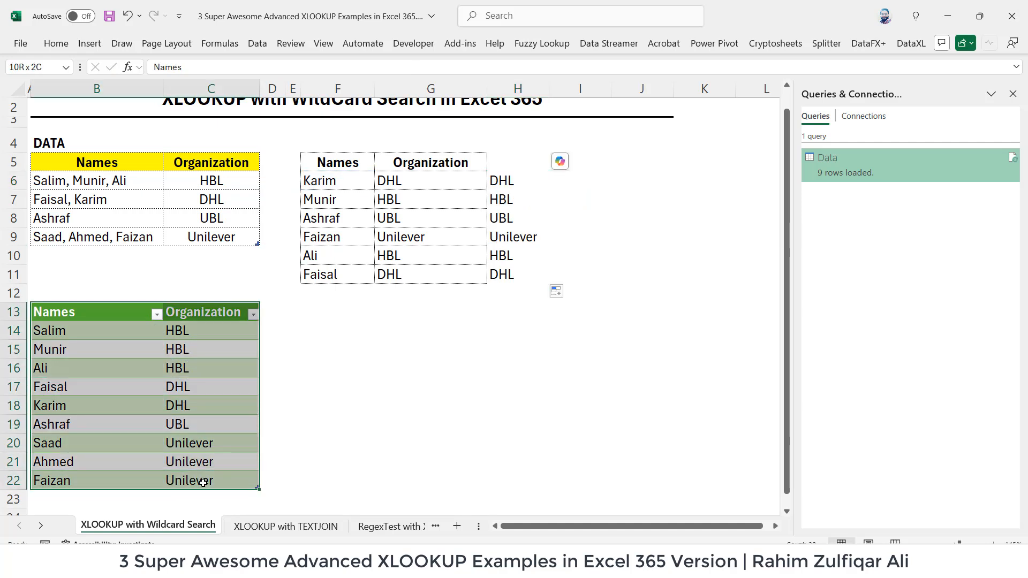
click(124, 209)
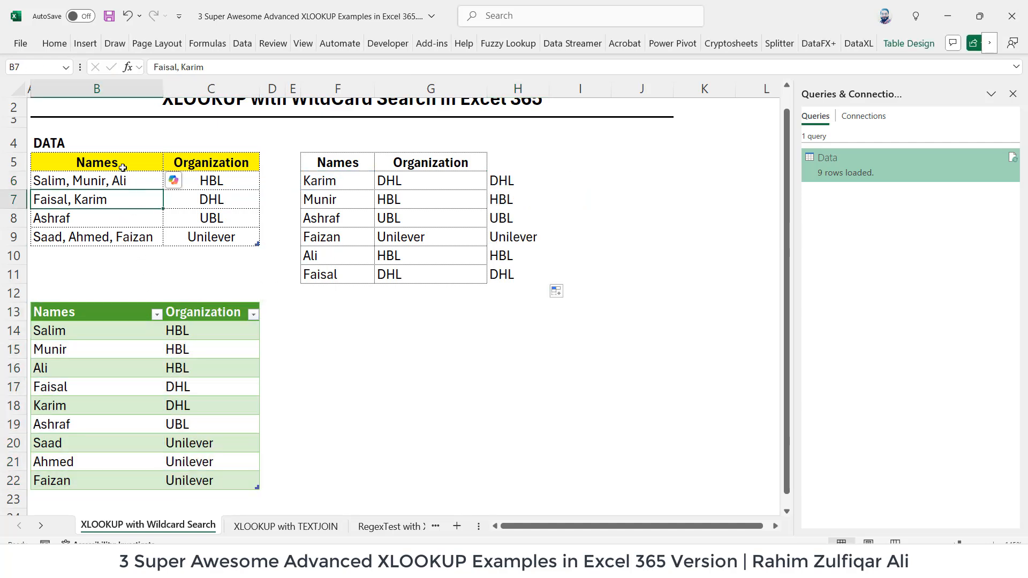
drag(120, 161, 199, 231)
key(ctrl+c)
click(220, 218)
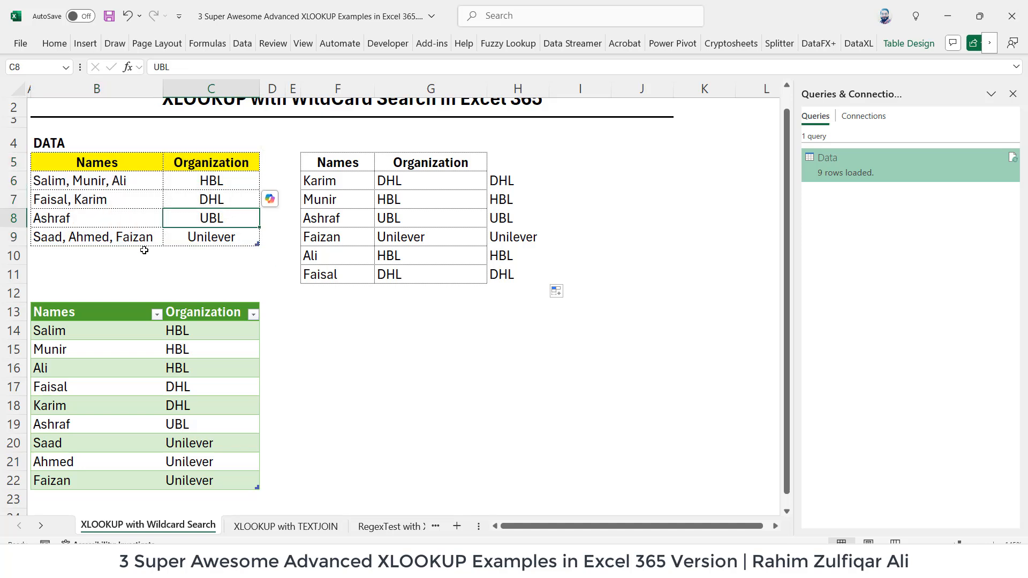
click(130, 366)
click(202, 368)
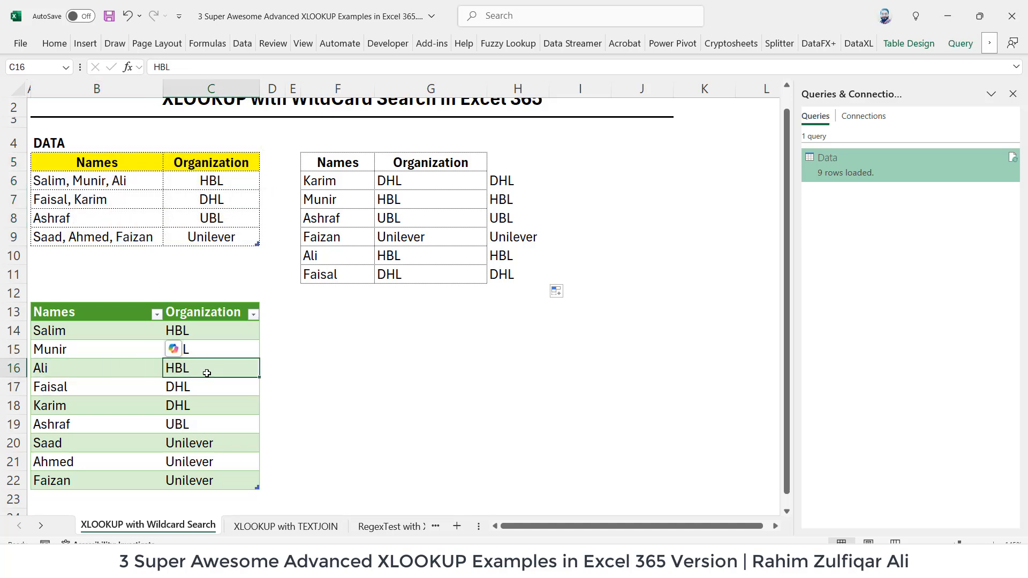
click(172, 350)
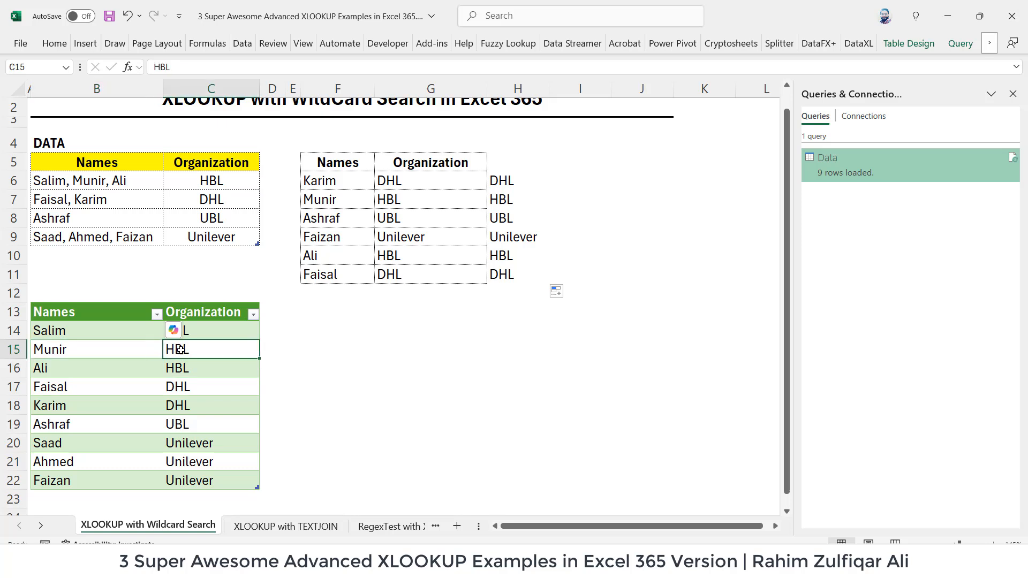
click(504, 181)
double_click(524, 181)
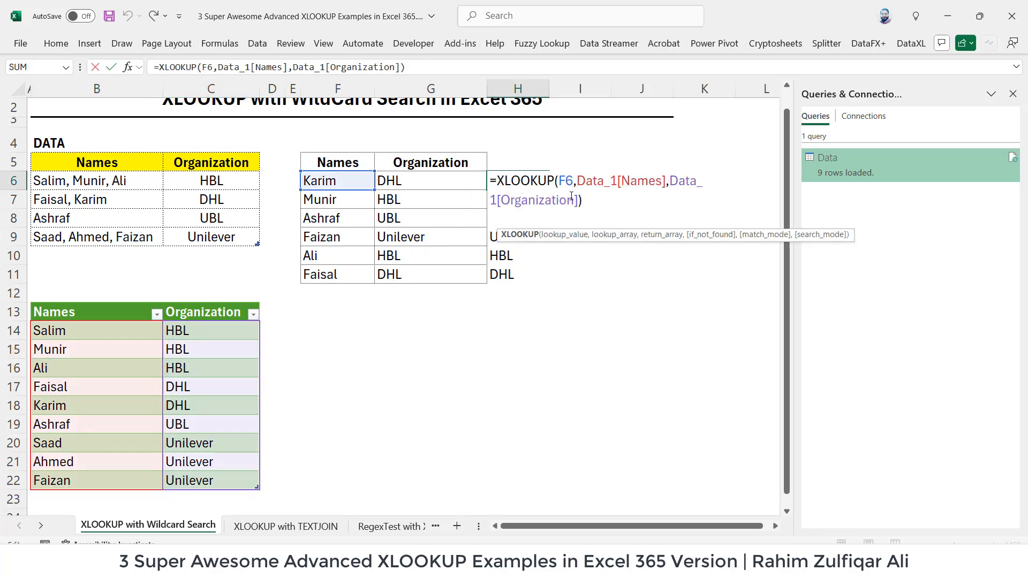
Compare the original Data table in B5:C9 with the wildcard XLOOKUP formula in G6
key(Escape)
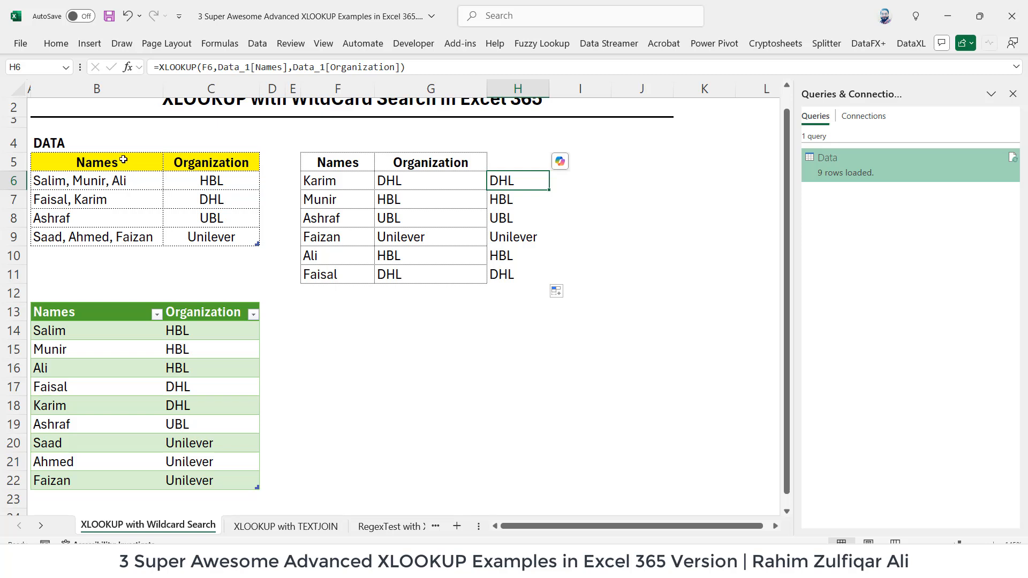
drag(123, 159, 212, 238)
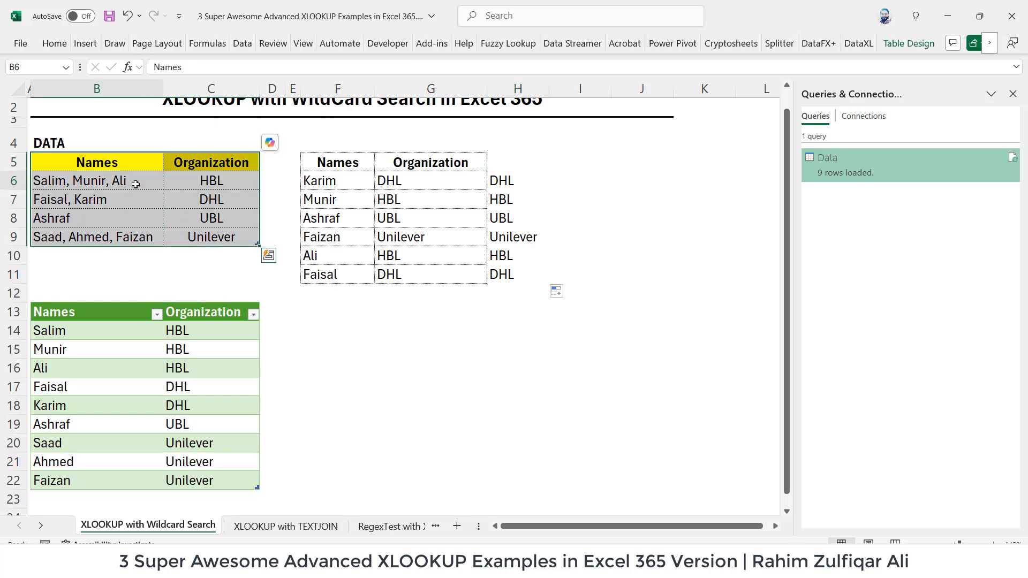
click(172, 161)
click(397, 183)
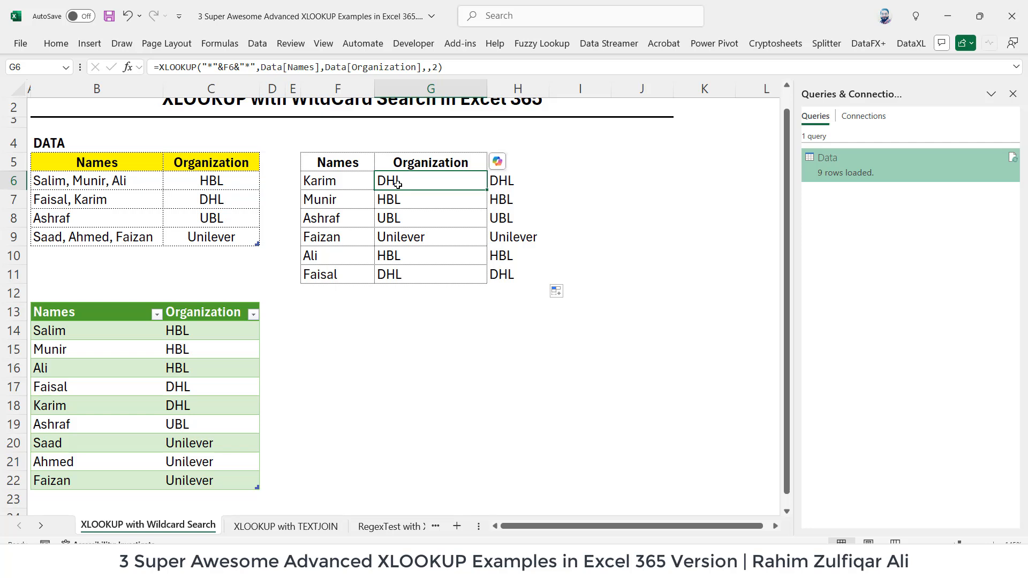
double_click(398, 183)
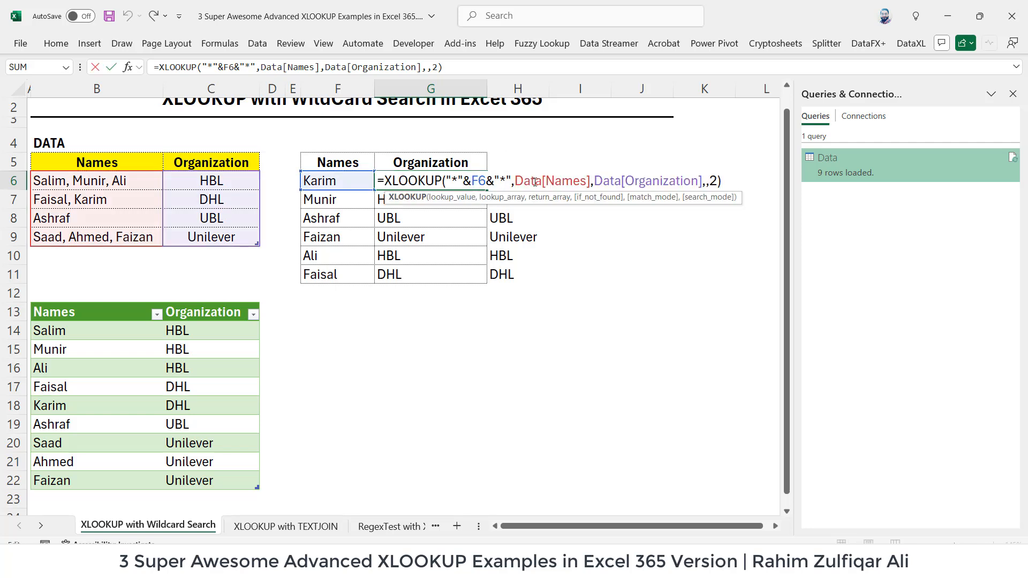
key(Escape)
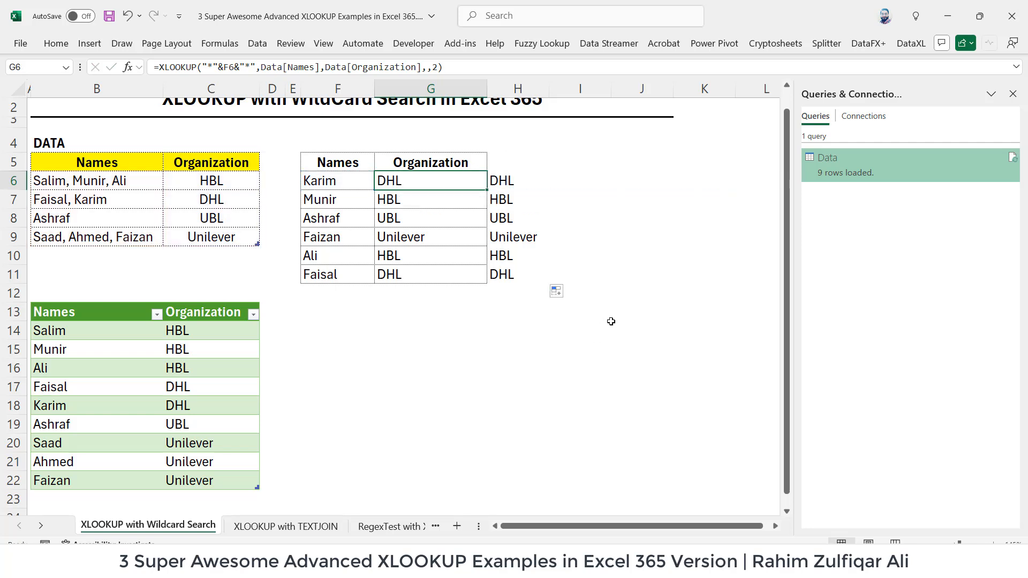
Close the Queries & Connections pane and select the plain XLOOKUP result in H6
scroll(611, 322, up, 1)
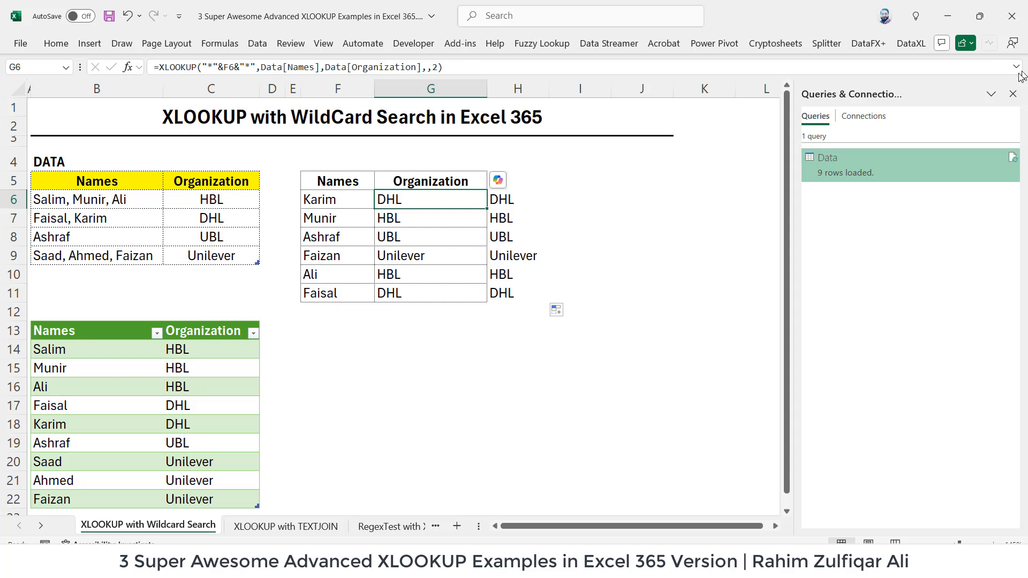
click(1013, 94)
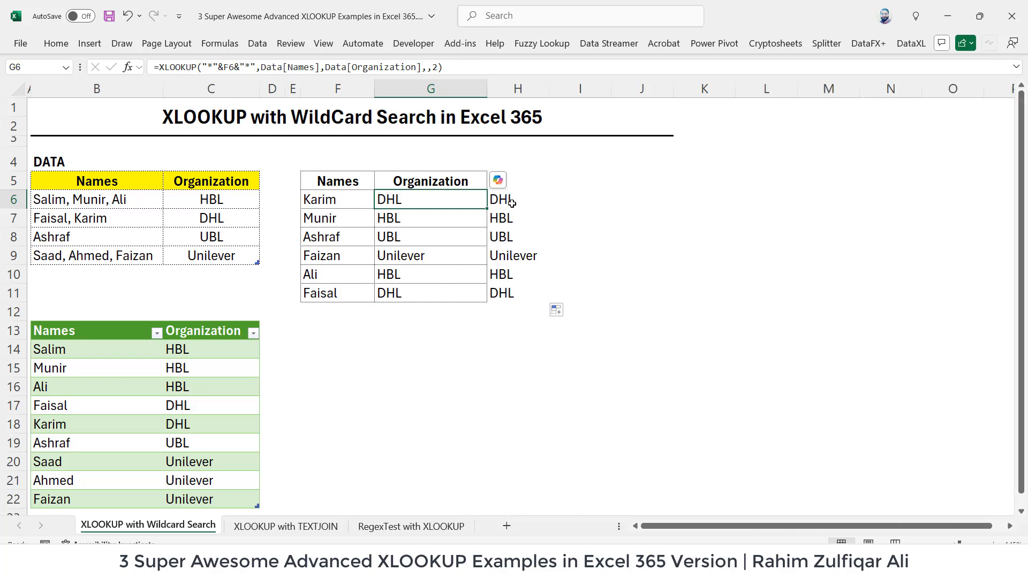
click(530, 200)
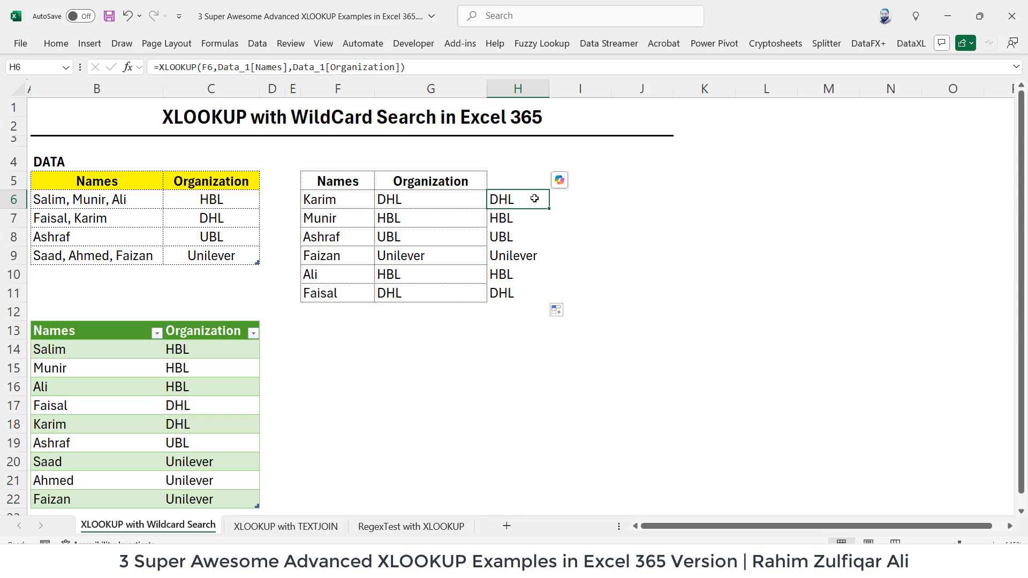
Switch to the XLOOKUP with TEXTJOIN sheet and check the table name of the Names and Units data
key(ctrl+Page_Down)
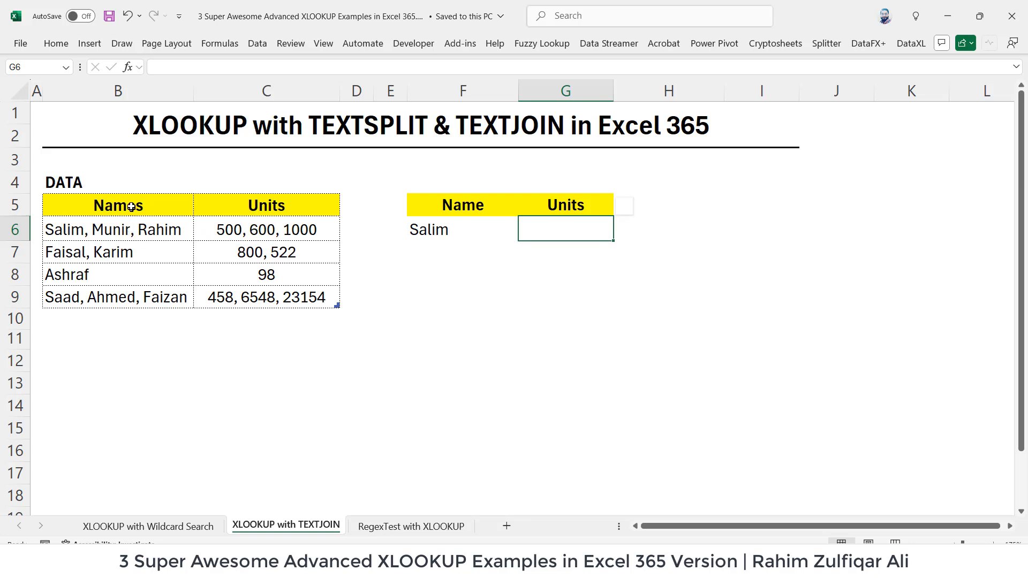
drag(132, 204, 313, 304)
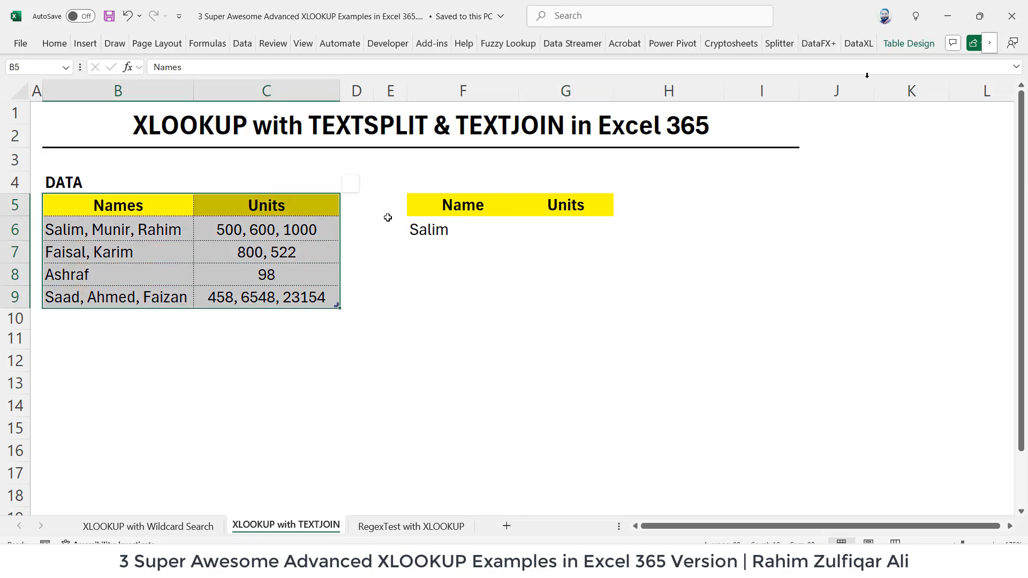
click(905, 45)
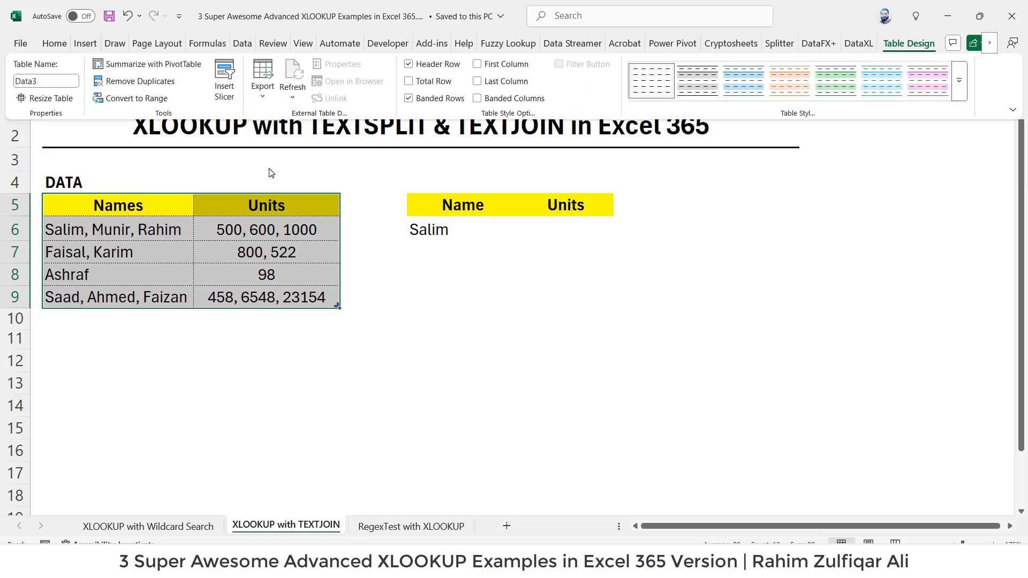
click(116, 233)
click(117, 233)
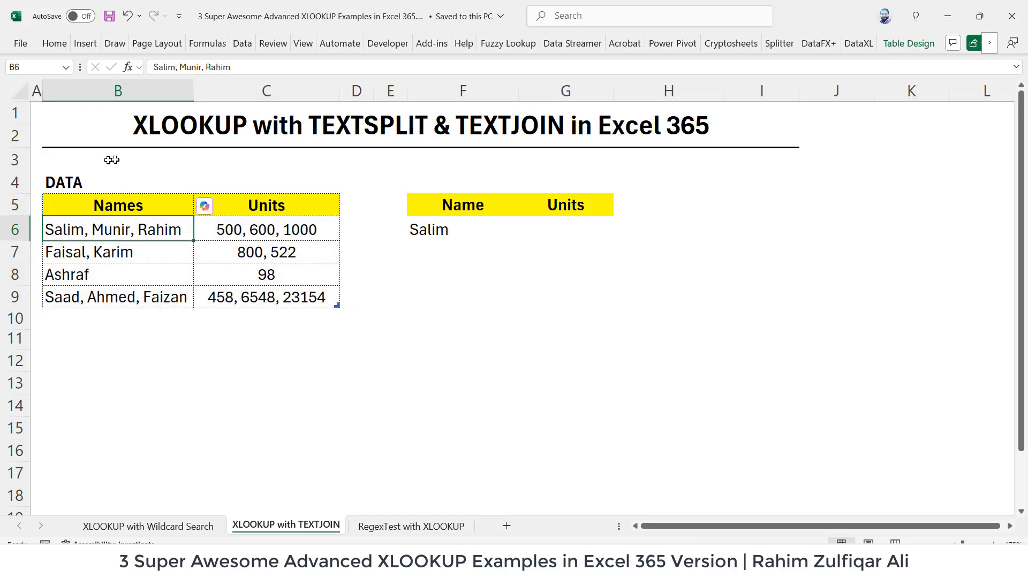
click(917, 42)
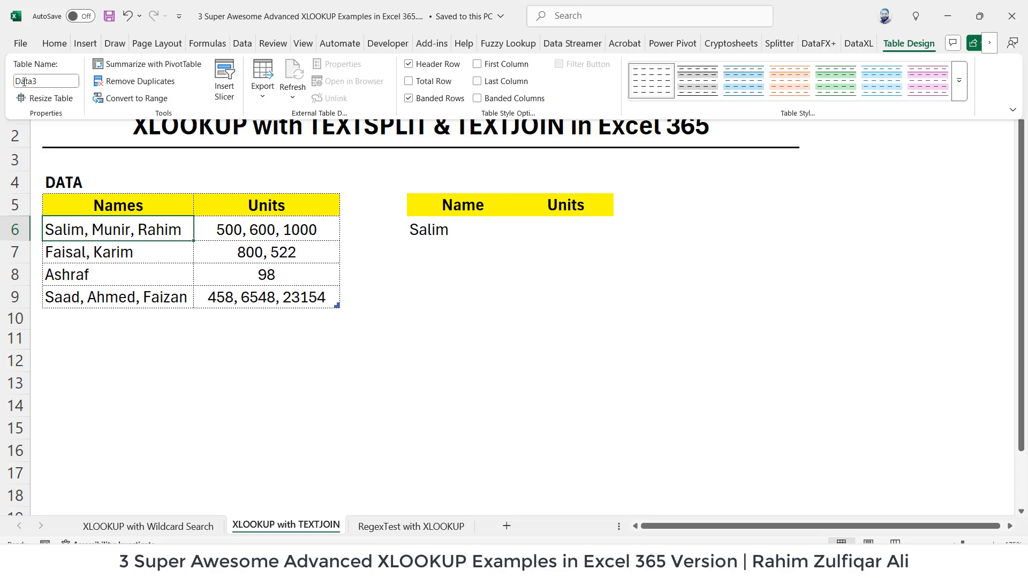
click(149, 233)
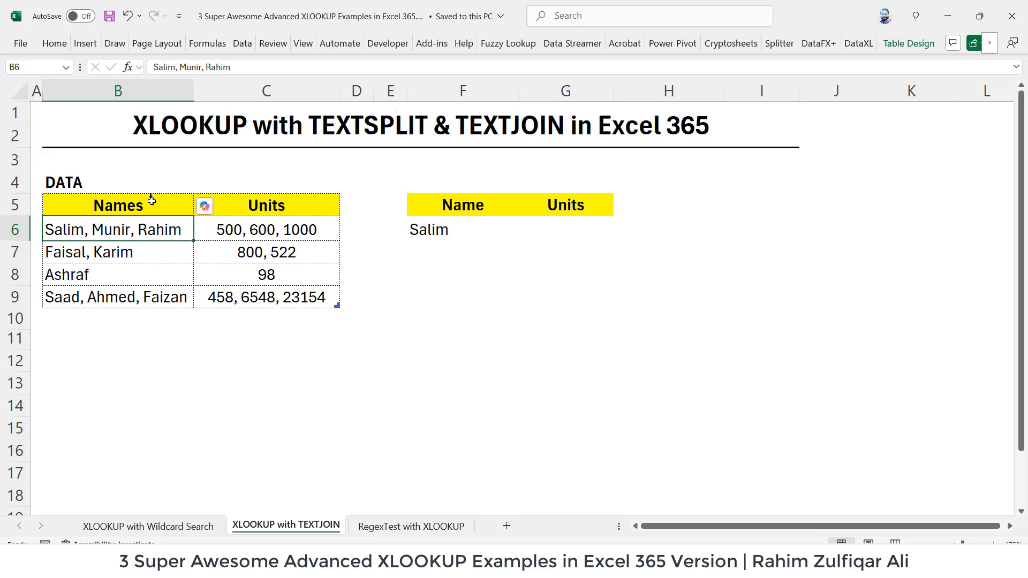
Examine the comma-separated entries in the Names and Units columns of the table in B5:C9
drag(150, 196, 249, 275)
click(206, 232)
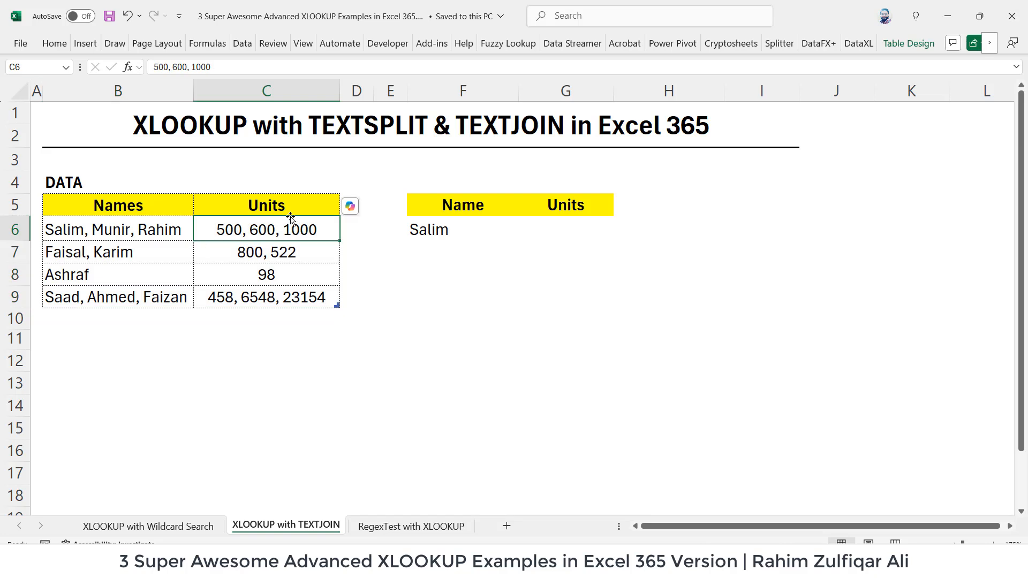
drag(125, 217, 134, 297)
drag(256, 208, 261, 294)
click(265, 249)
click(71, 234)
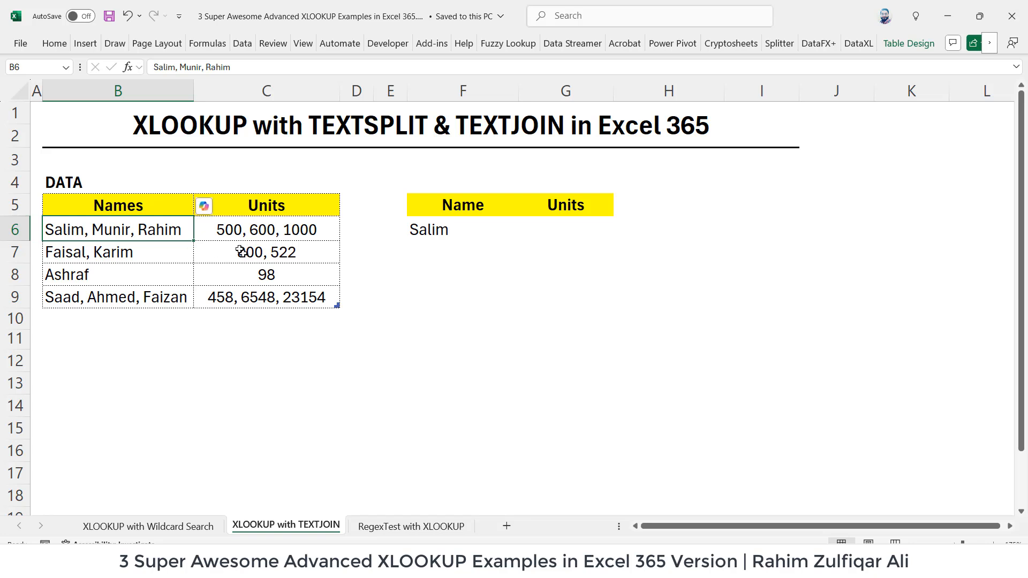
Examine how each name in B6:B9 pairs by position with its unit in C6:C9, and check the lookup name in F6
click(233, 236)
click(80, 241)
click(262, 237)
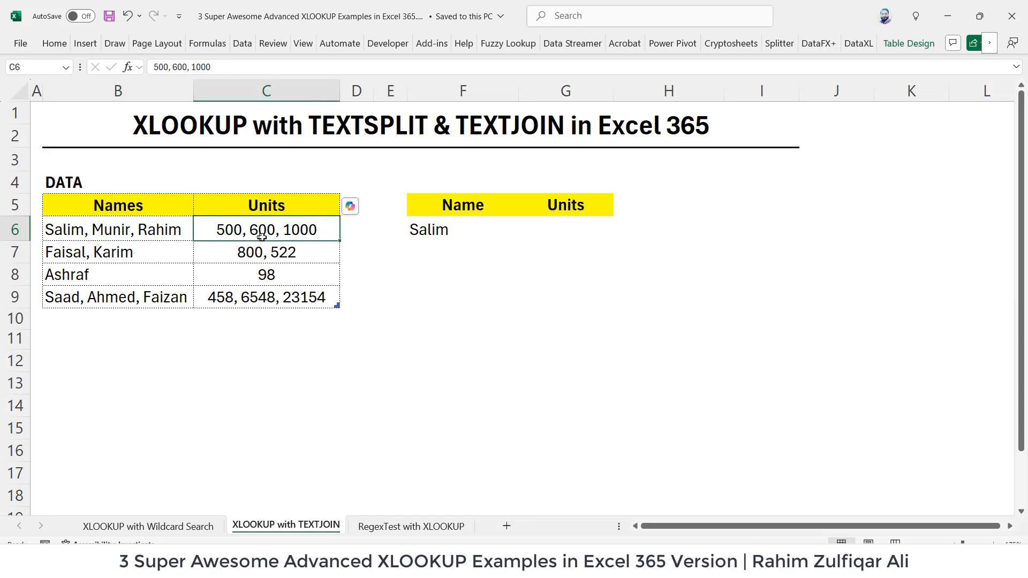
click(146, 235)
click(271, 231)
click(95, 252)
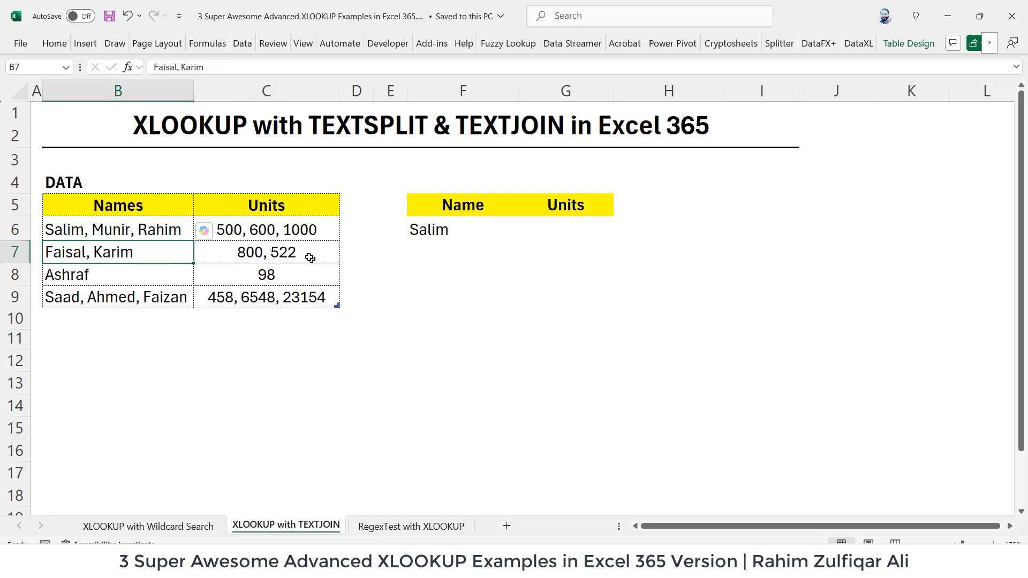
click(294, 253)
click(138, 296)
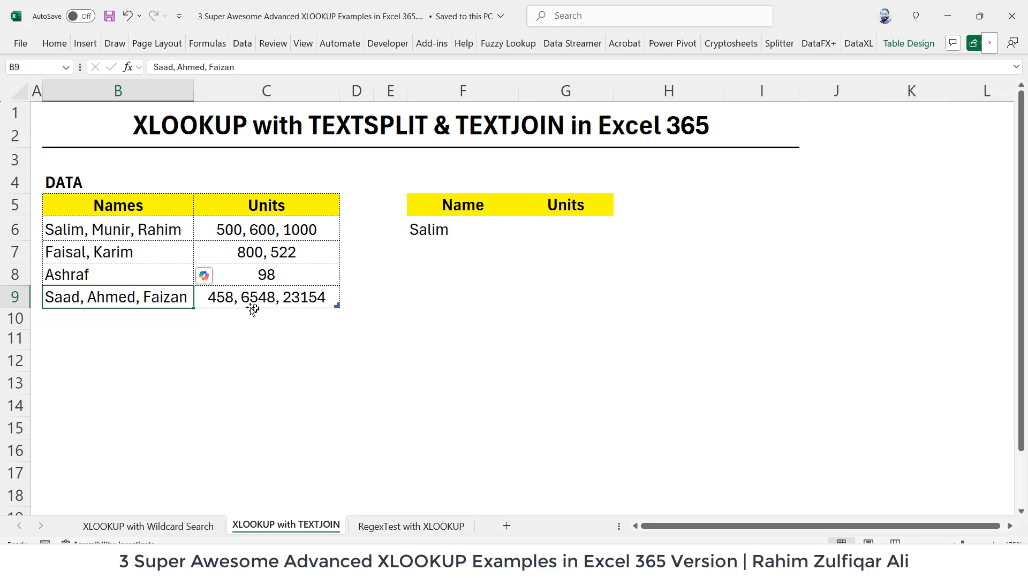
click(266, 300)
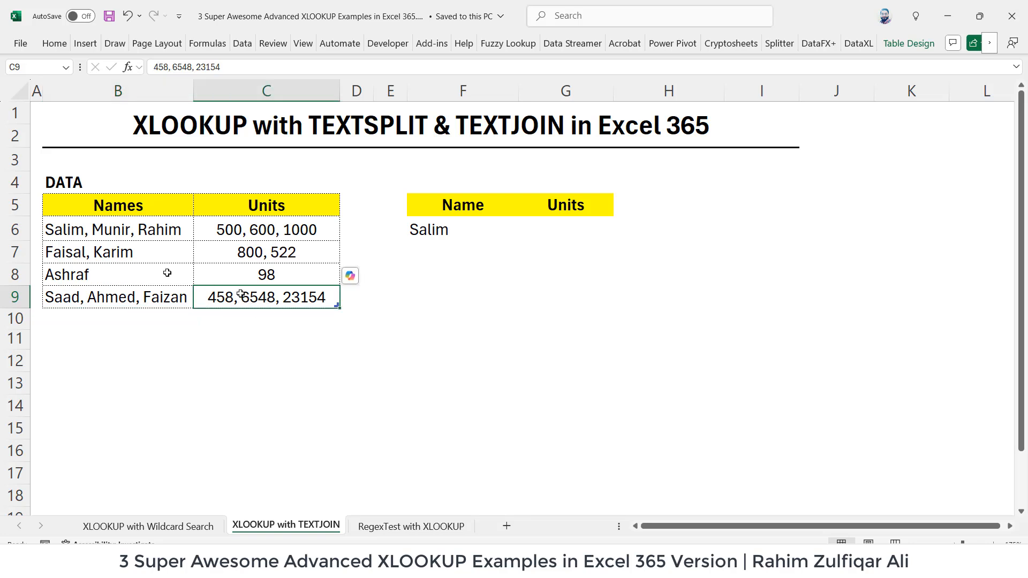
click(128, 238)
click(459, 232)
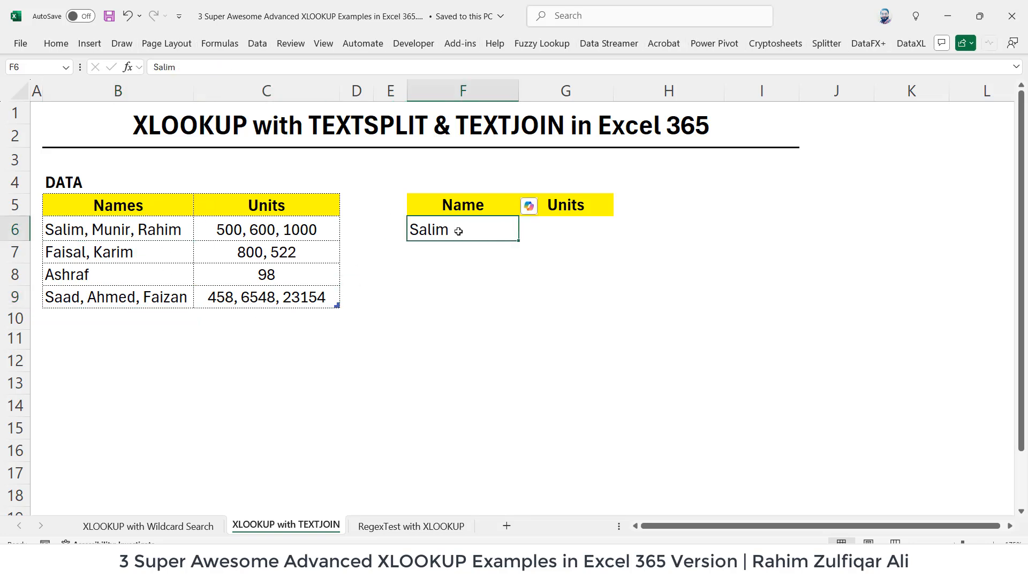
Enter =XLOOKUP(F6,Data3[Names],Data3[Units]) in G6 to look up the units for the name in F6
click(542, 235)
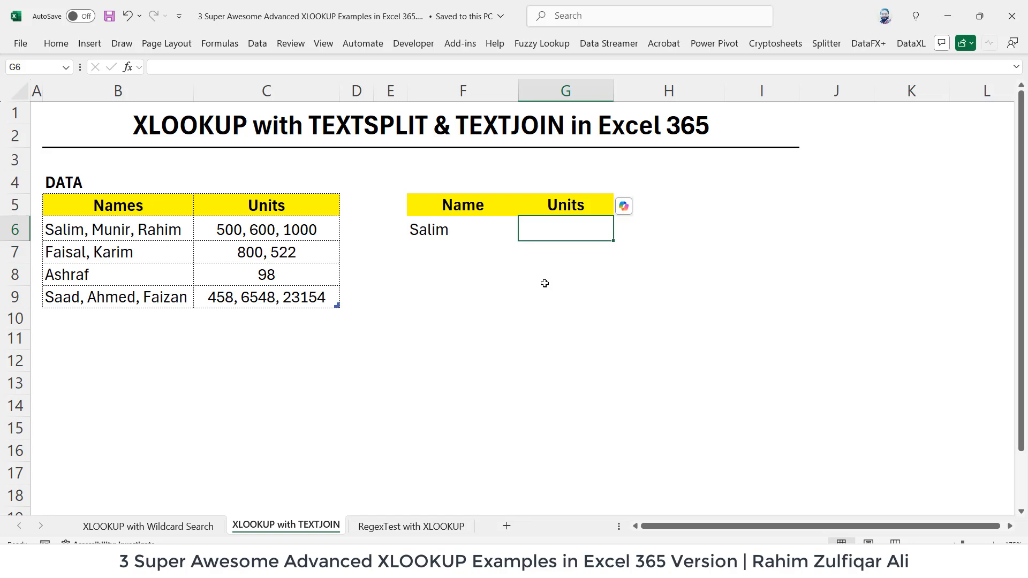
text(=xlo)
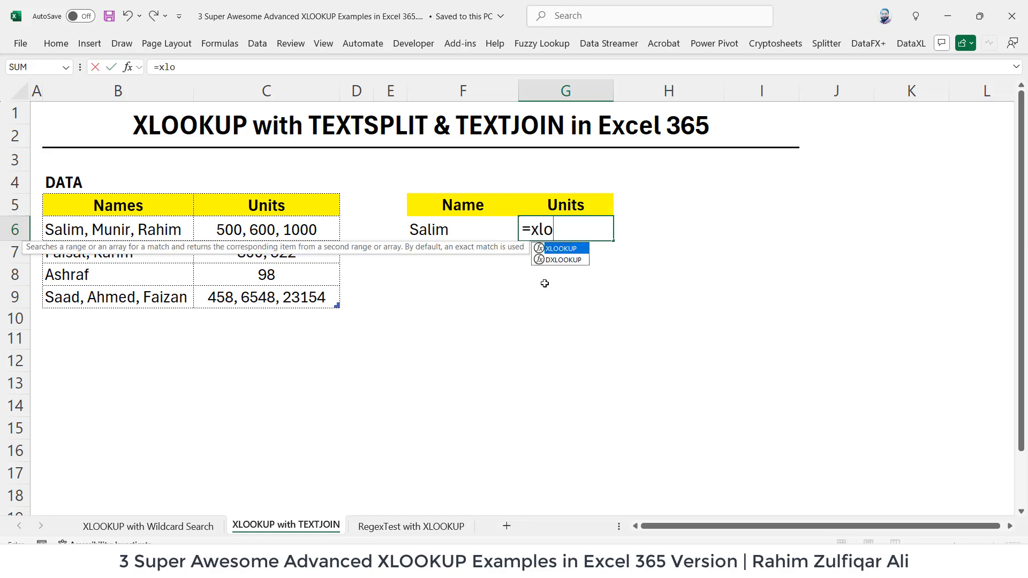
key(Tab)
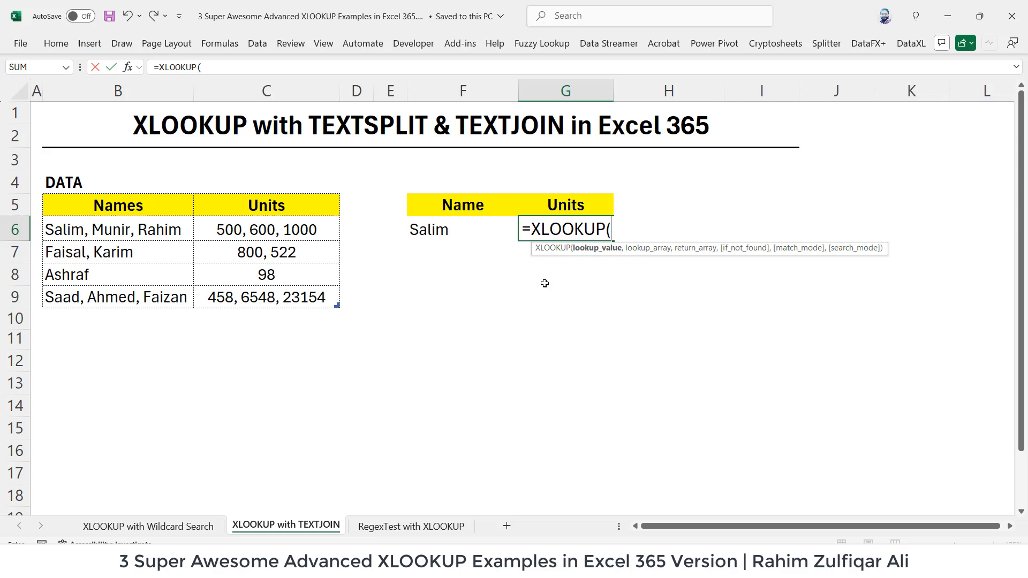
click(456, 241)
text(,)
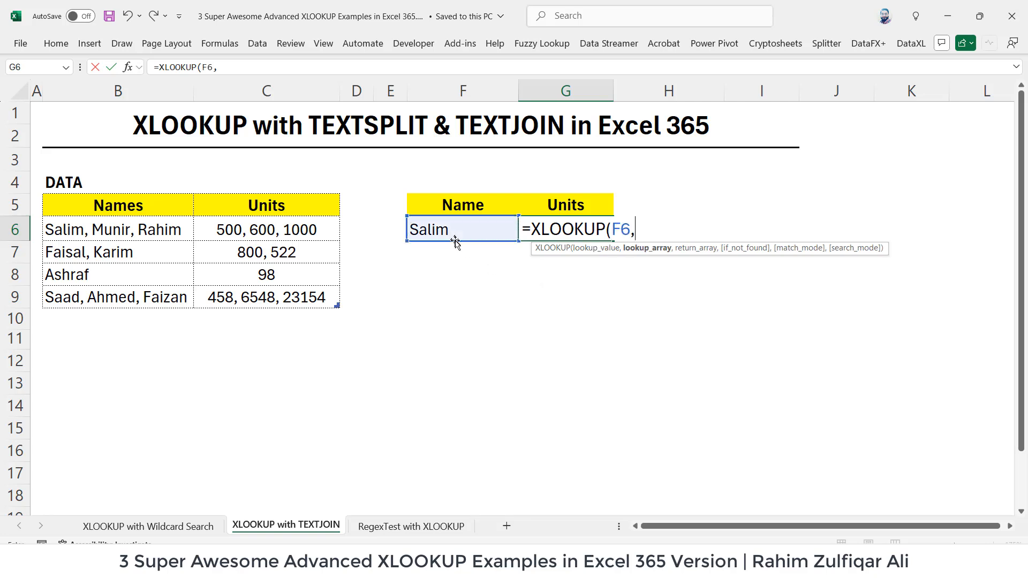
click(124, 227)
drag(123, 227, 126, 298)
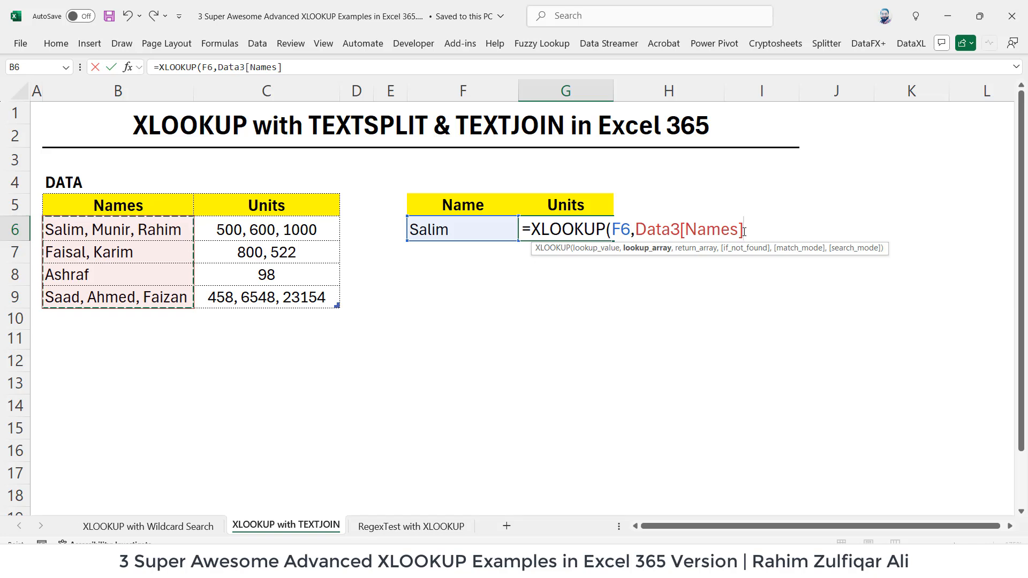
text(,)
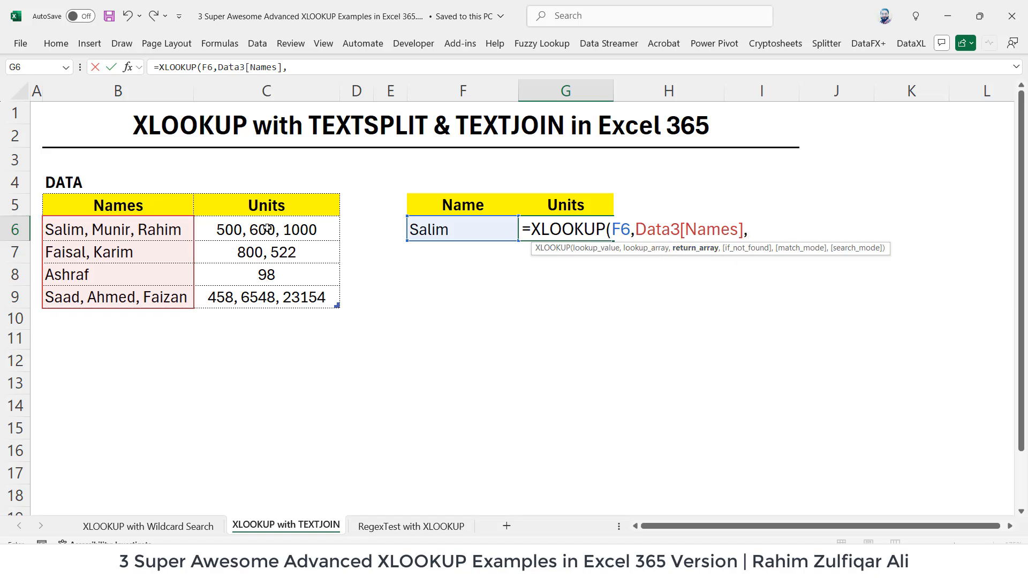
drag(268, 229, 271, 299)
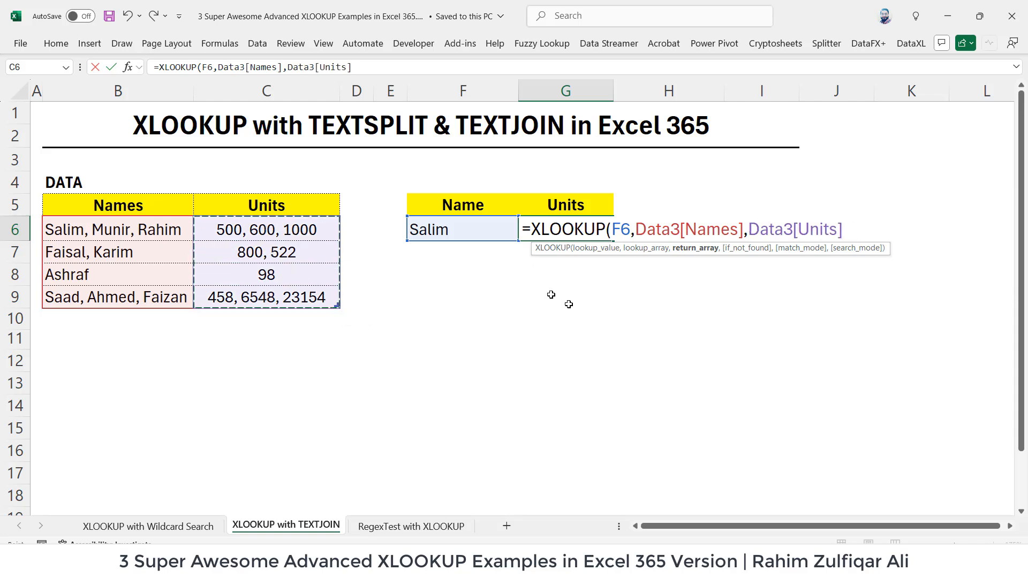
text())
key(Return)
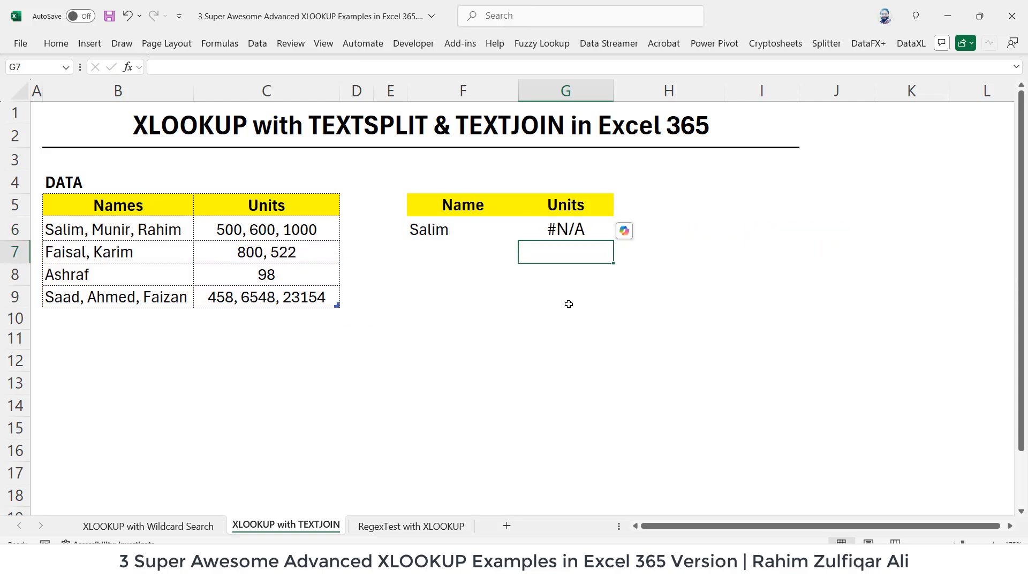
Review the XLOOKUP formula in G6 and compare it with the wildcard formula in G6 of the XLOOKUP with Wildcard Search sheet
click(489, 236)
click(574, 230)
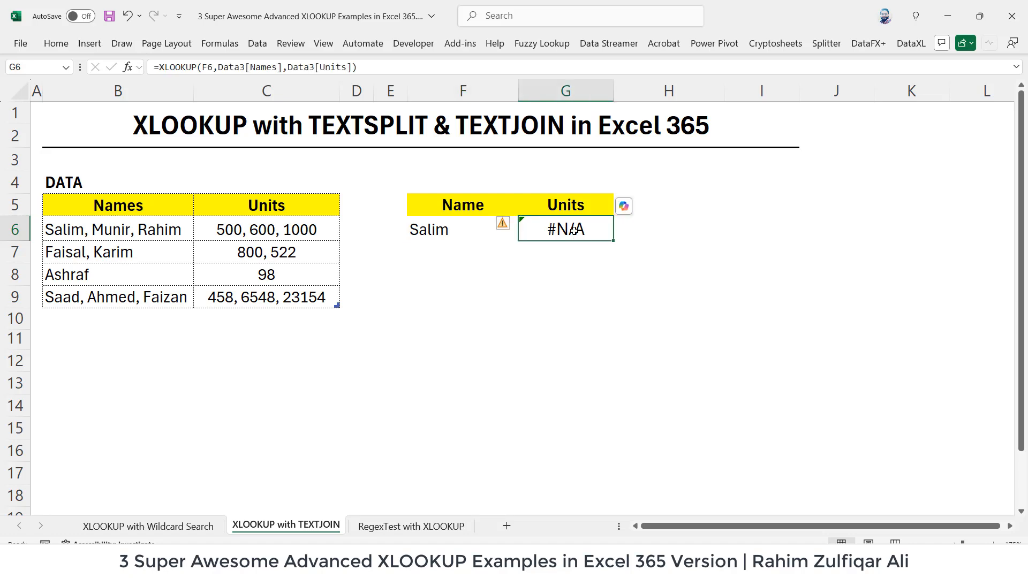
double_click(574, 230)
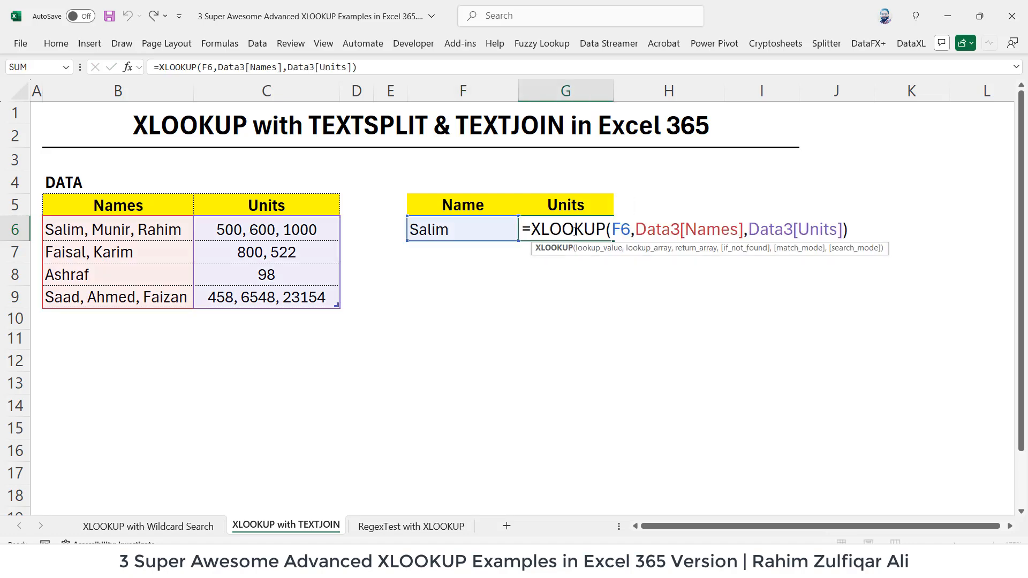
key(Escape)
click(213, 533)
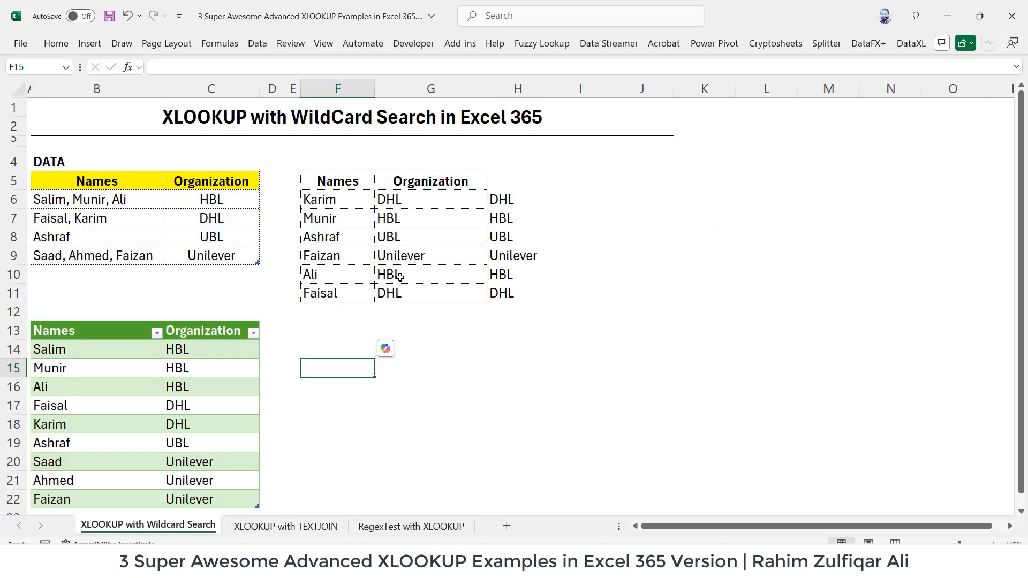
click(413, 234)
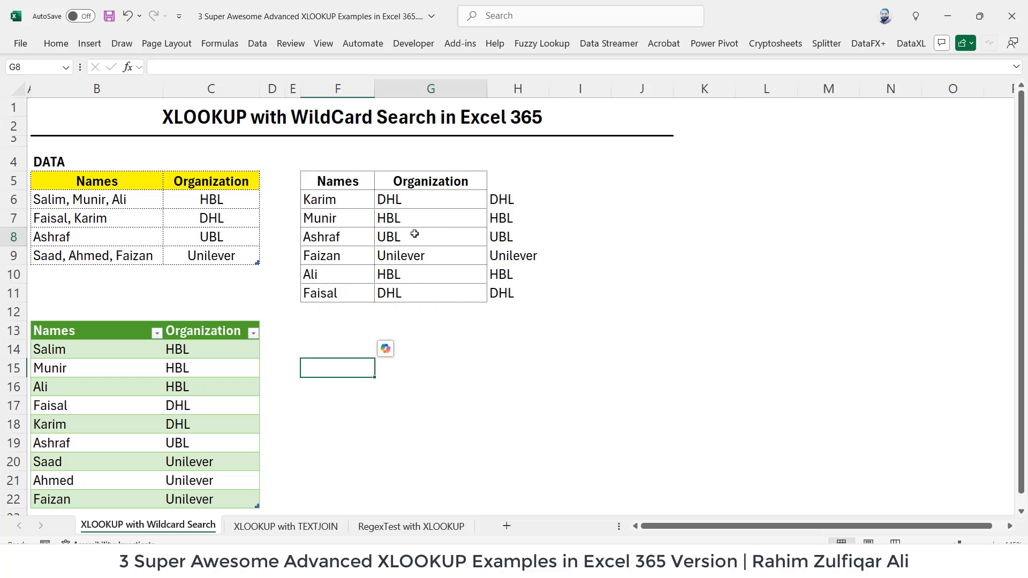
double_click(410, 201)
key(Escape)
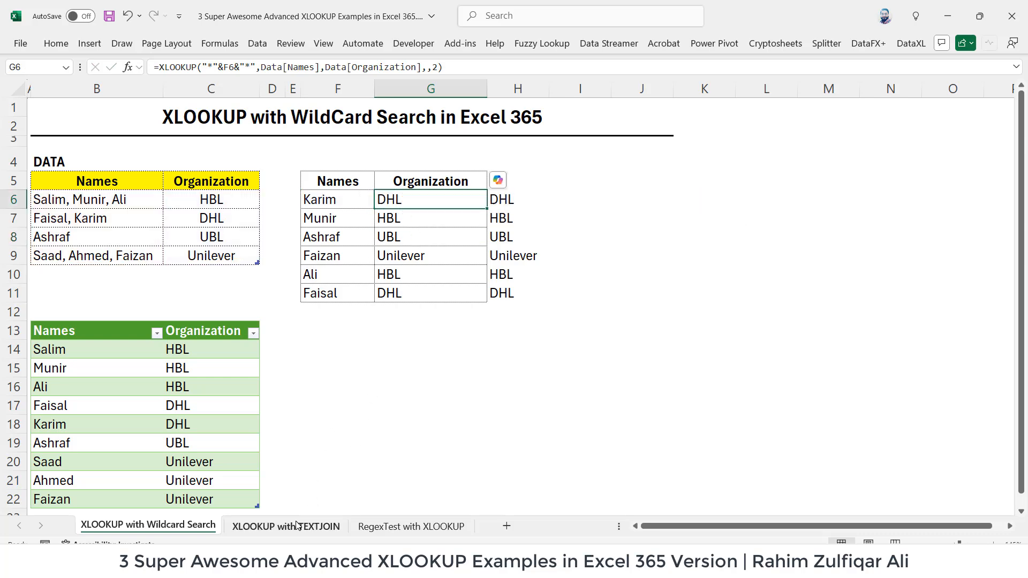
On the XLOOKUP with TEXTJOIN sheet, change the lookup value in G6's XLOOKUP formula to "*"&F6&"*"
click(286, 527)
double_click(570, 230)
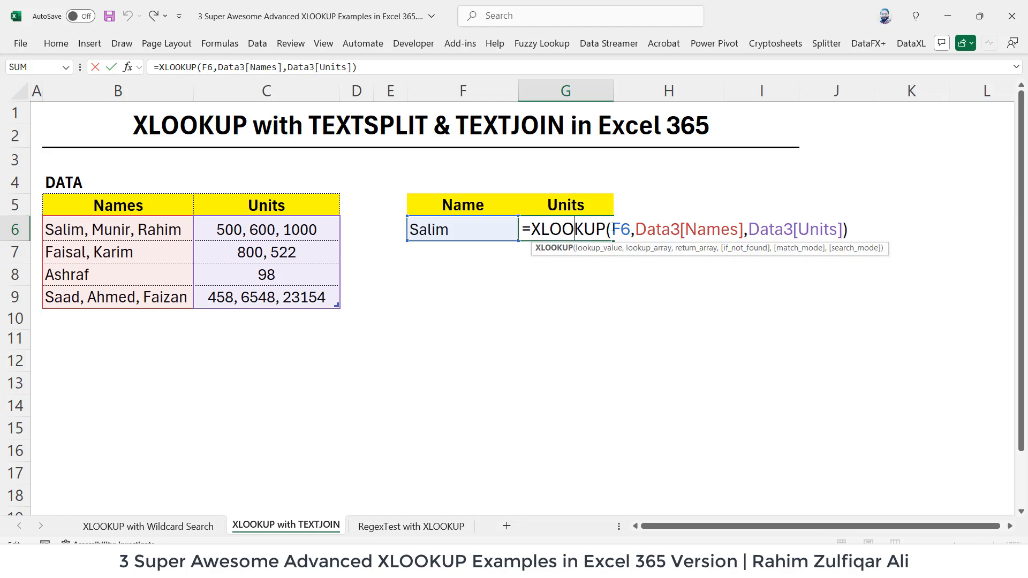
click(613, 230)
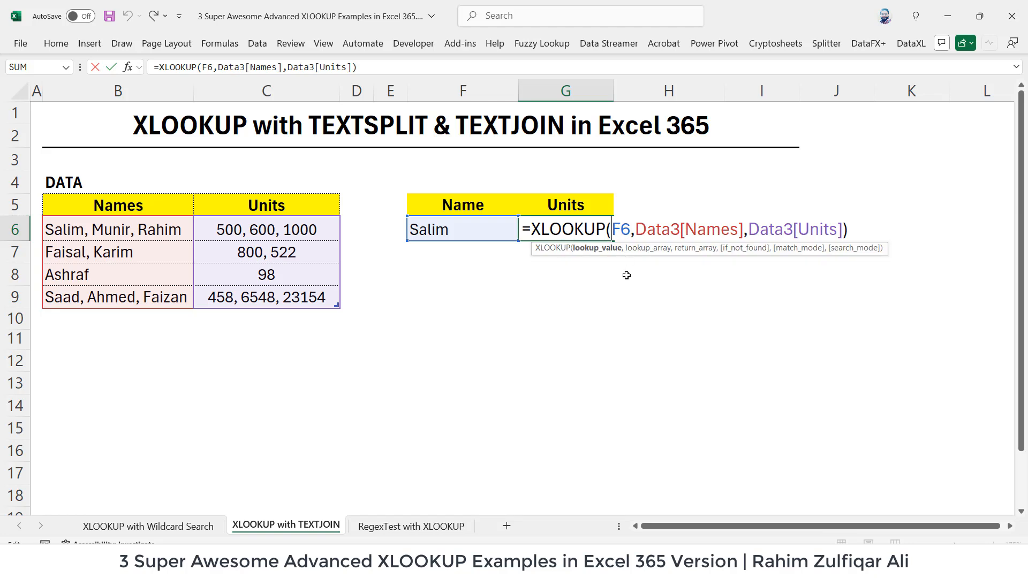
text("*"&)
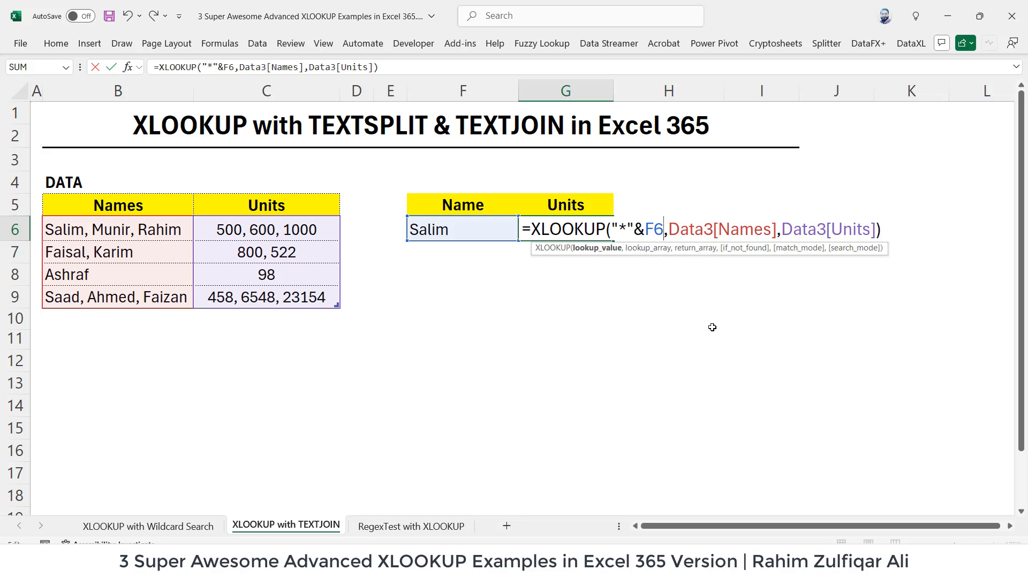
text(&"*")
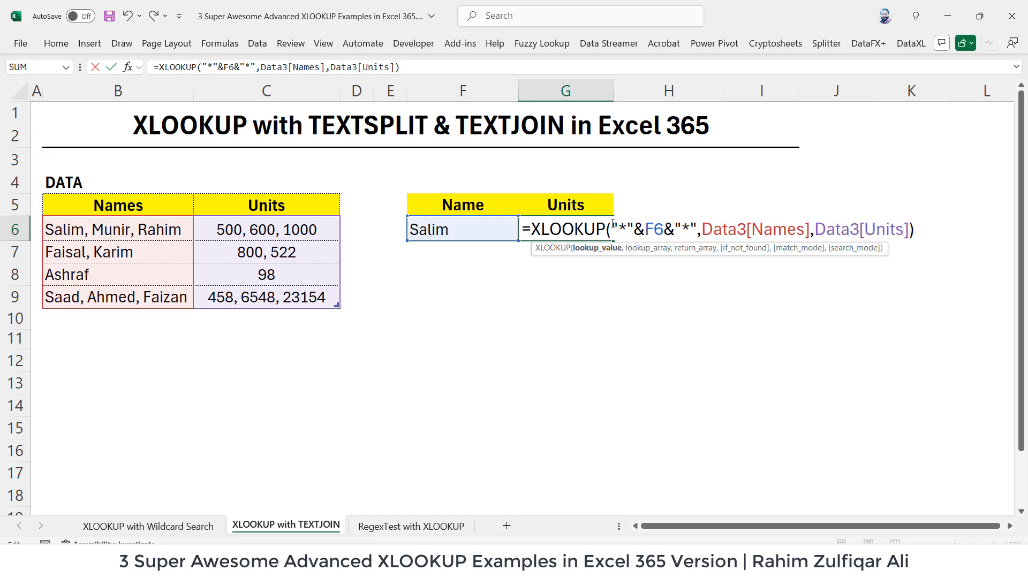
drag(613, 224, 697, 226)
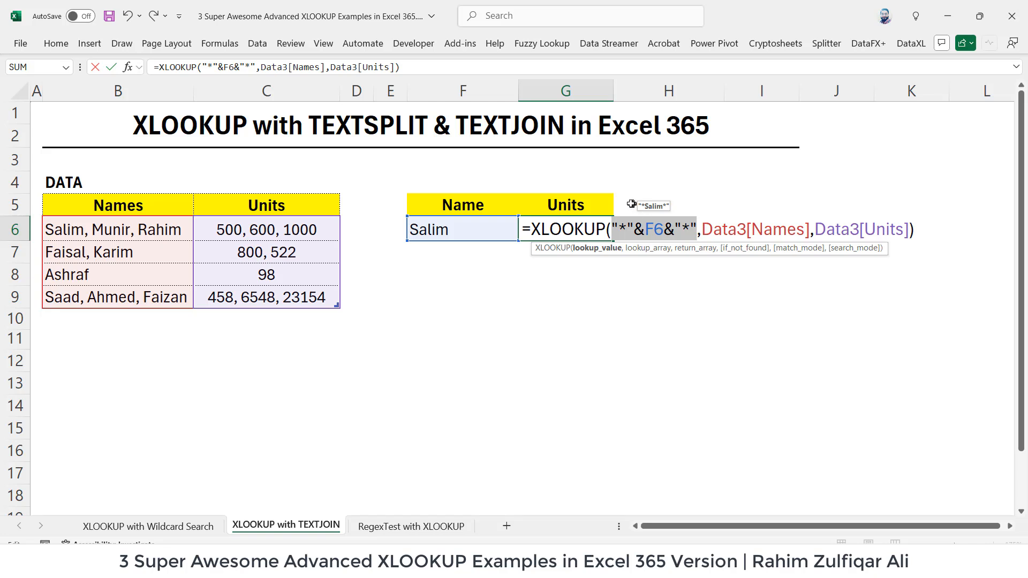
click(666, 220)
key(Return)
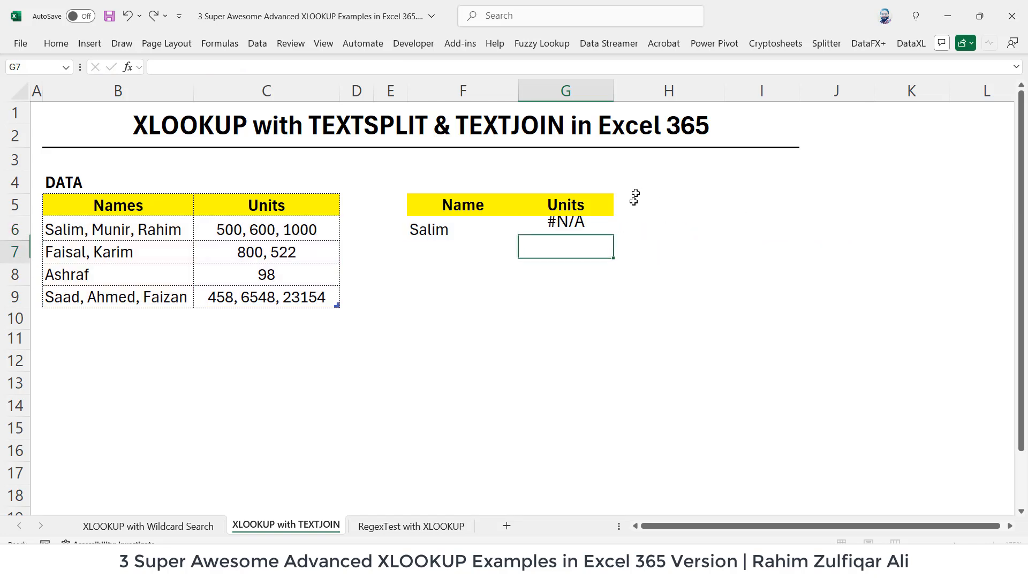
Set the match mode of G6's XLOOKUP to 2 (wildcard character match), leaving the if_not_found argument empty
click(560, 227)
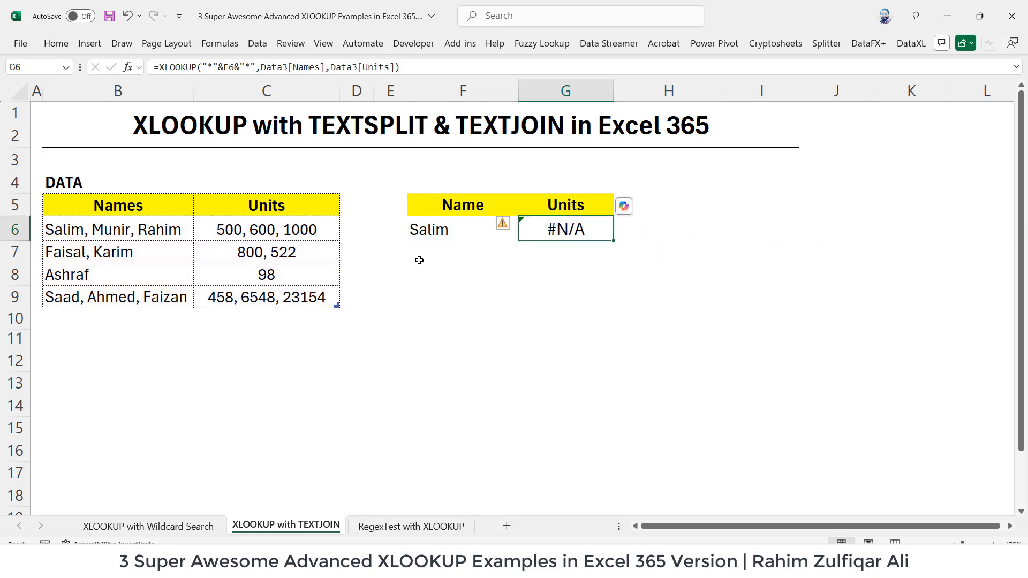
click(184, 234)
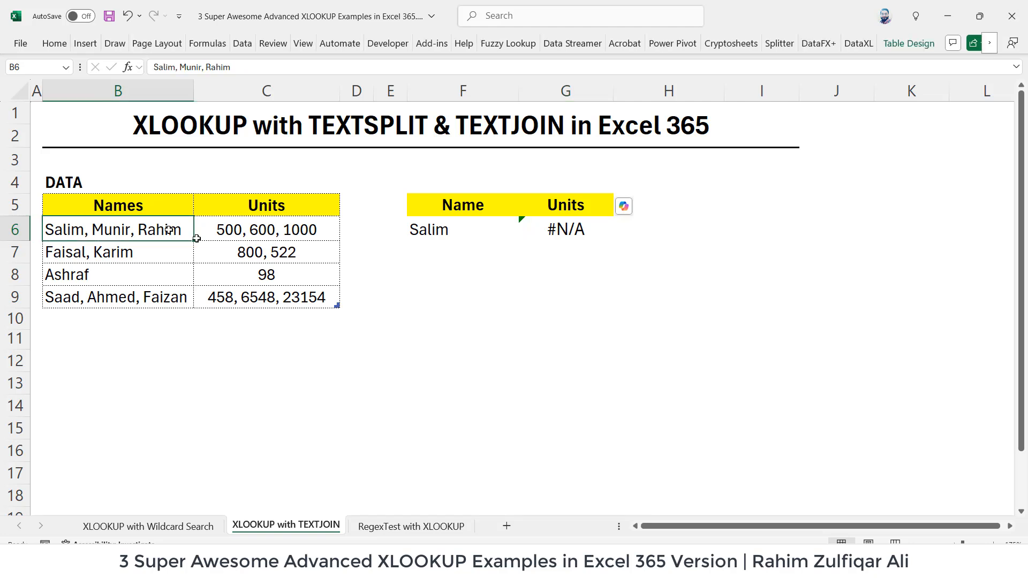
click(293, 224)
double_click(539, 229)
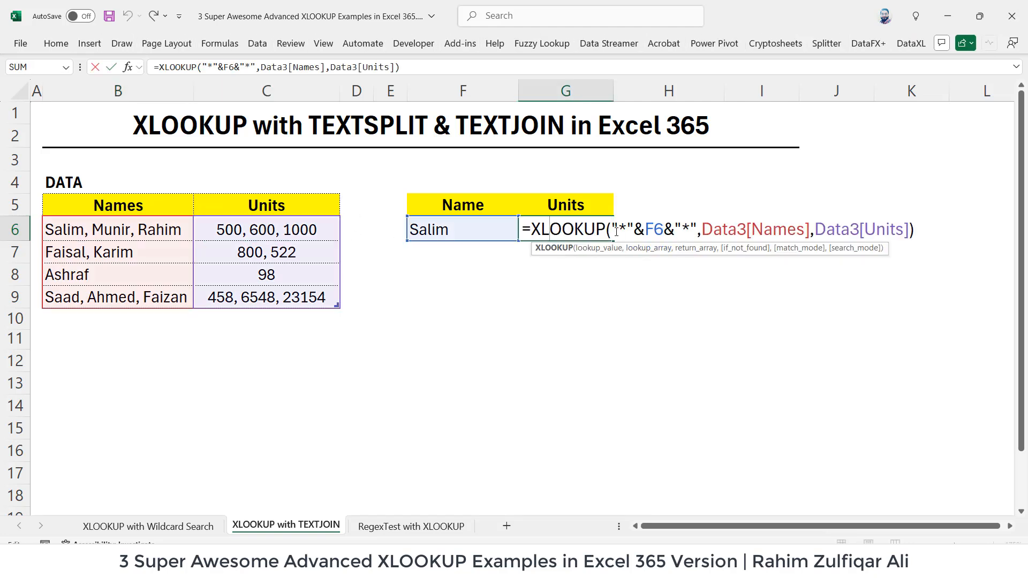
drag(618, 232, 698, 231)
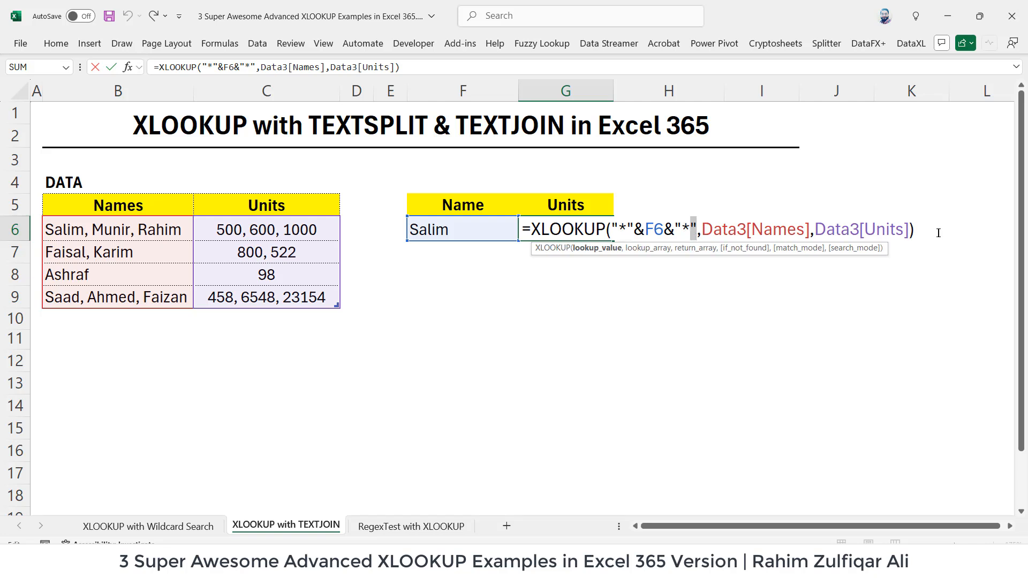
click(909, 229)
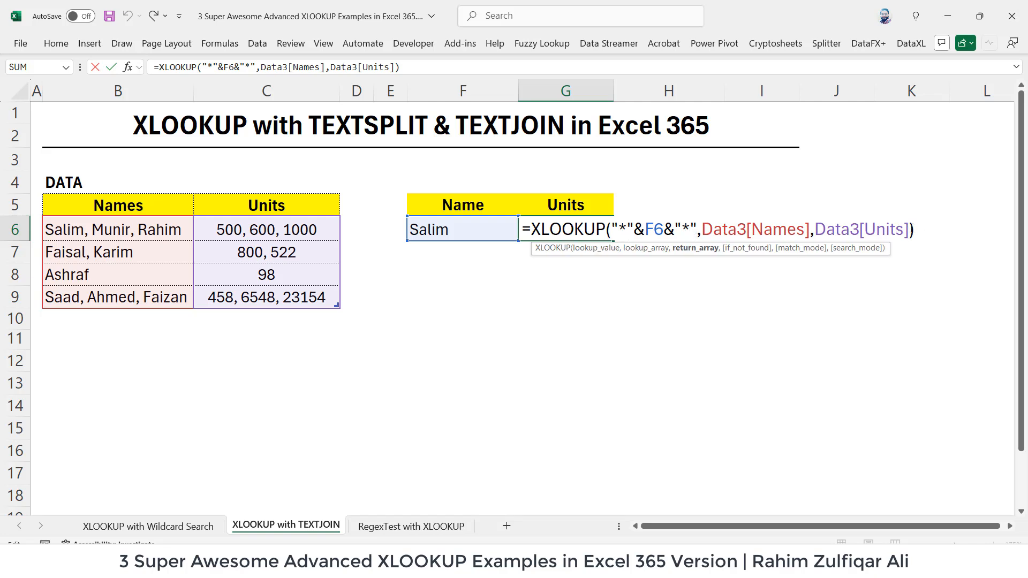
text(,,)
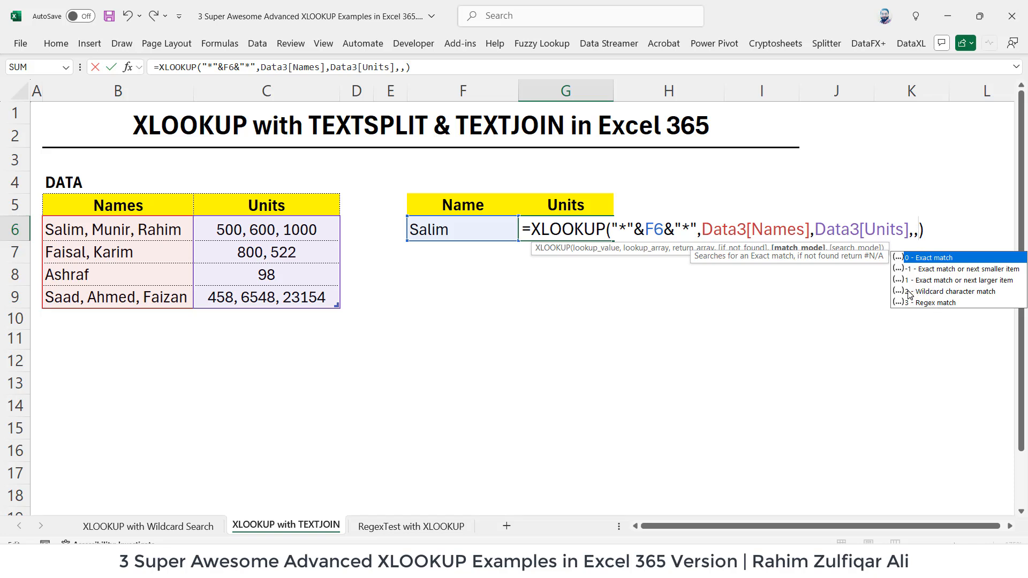
text(2)
key(Return)
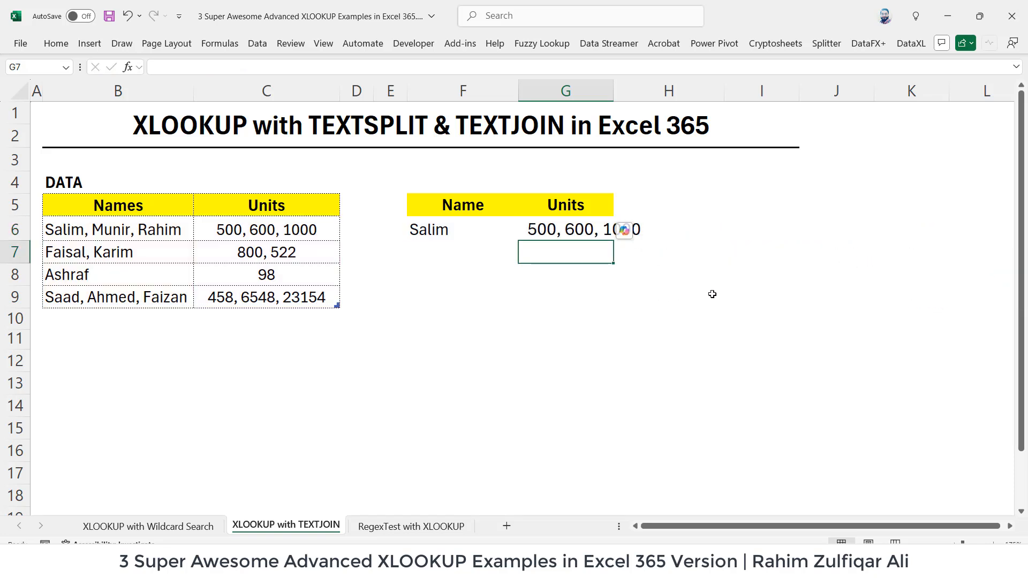
Widen column G to fit the returned units, and compare G6 with the source row B6:C6
key(Up)
drag(613, 91, 652, 91)
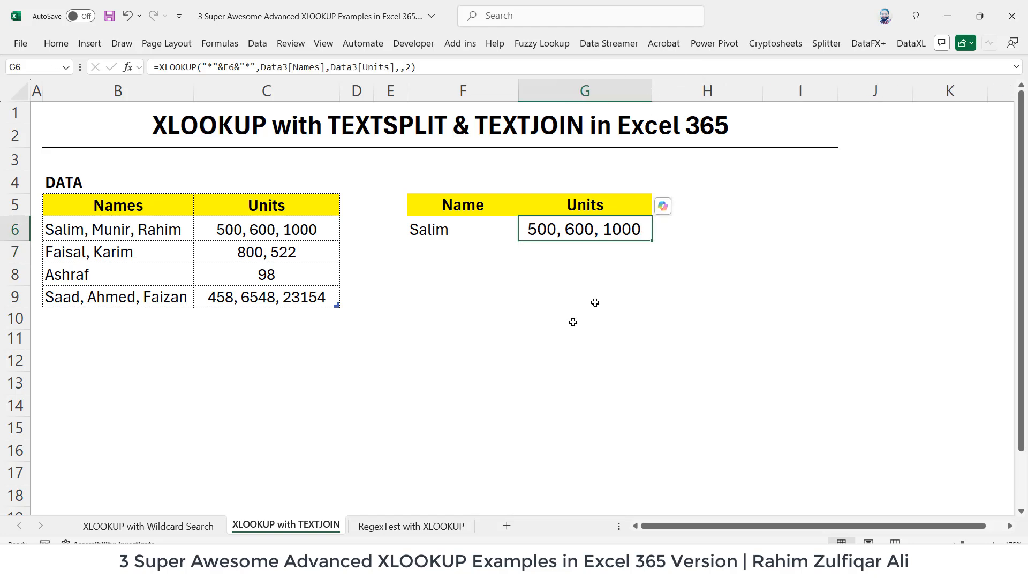
click(456, 234)
click(569, 230)
drag(519, 239, 466, 229)
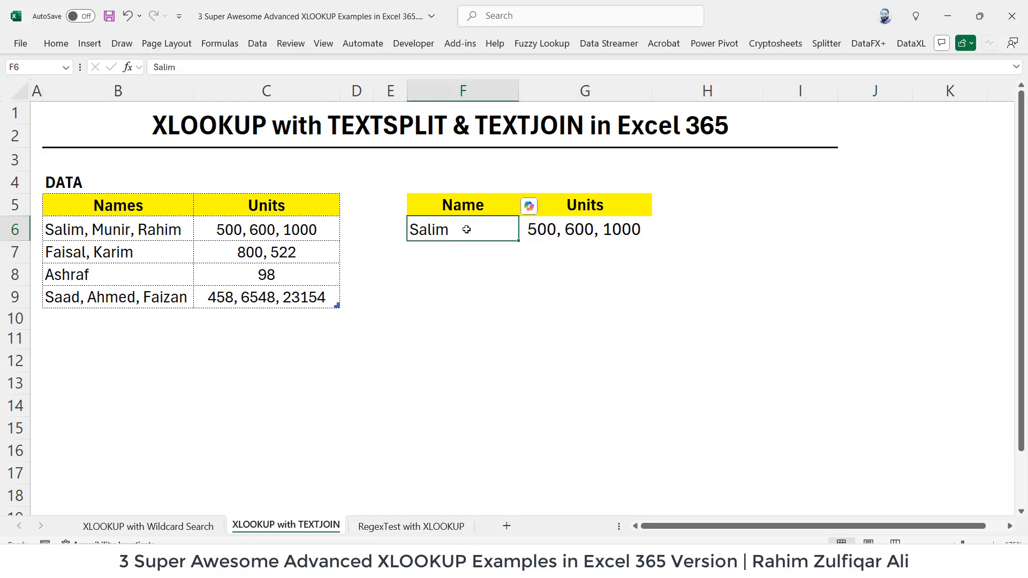
click(550, 229)
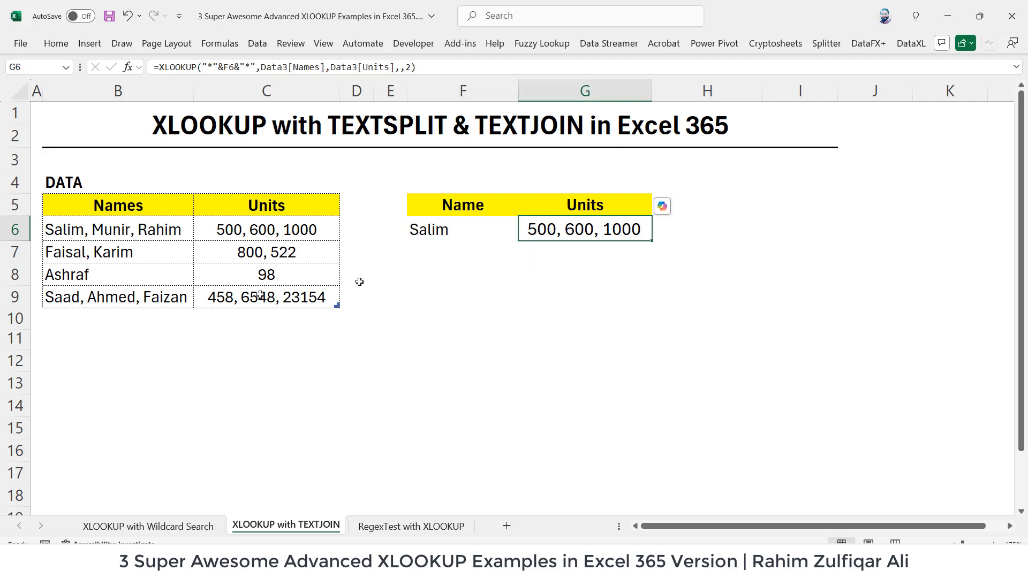
click(95, 238)
click(229, 229)
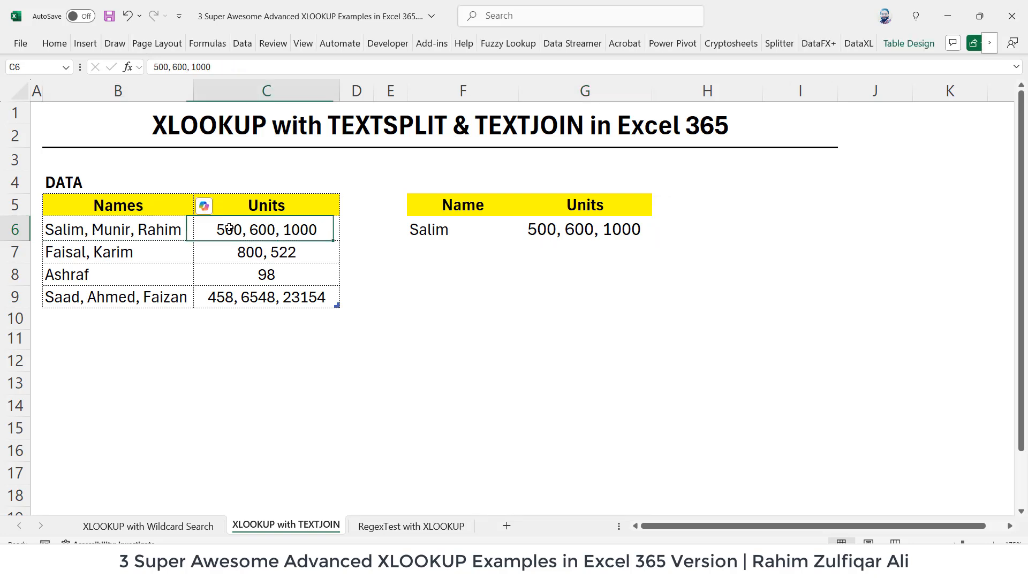
click(553, 229)
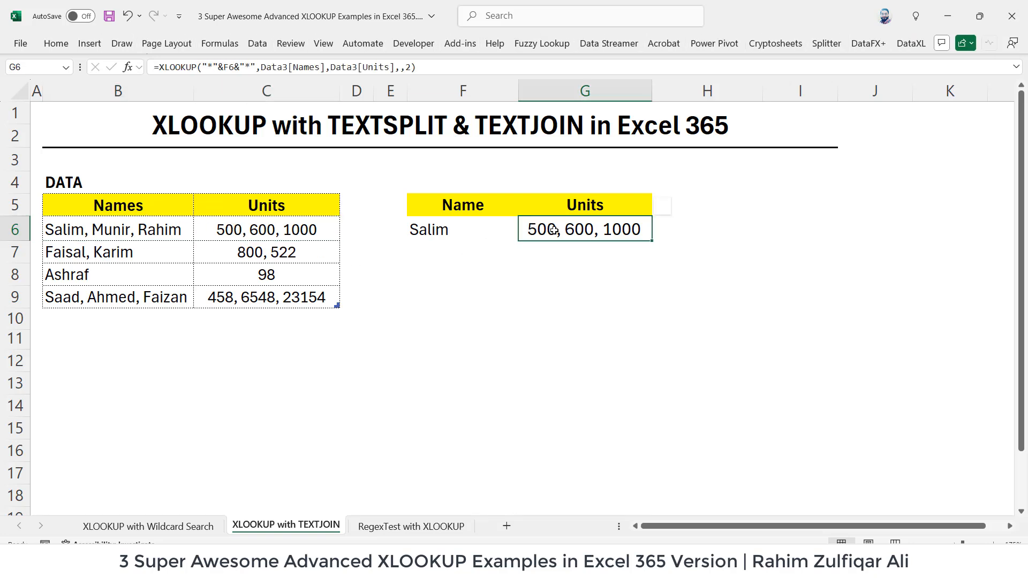
Replace the lookup name in F6 with the second name listed in B9
click(470, 229)
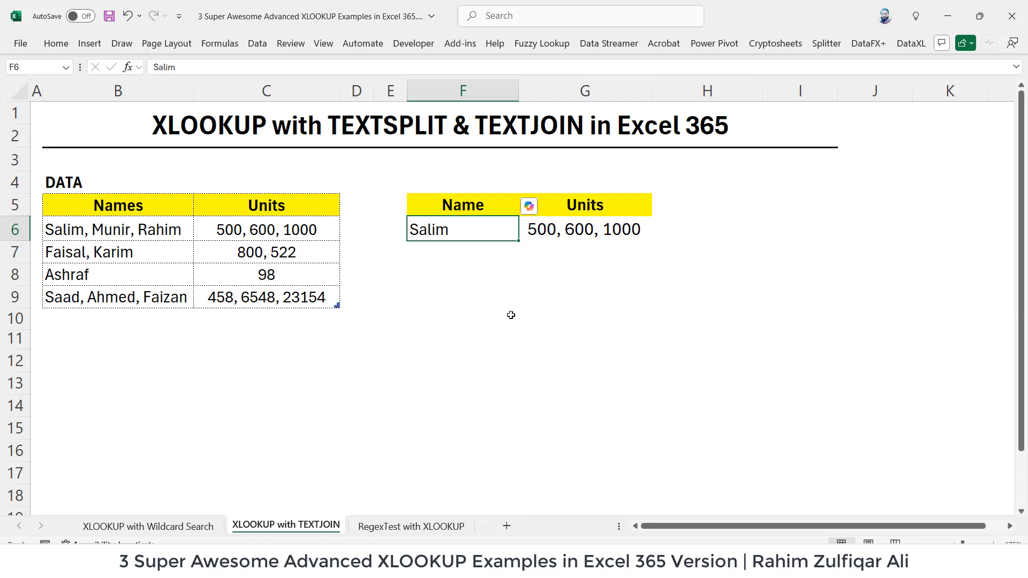
text(Ahmed)
key(Return)
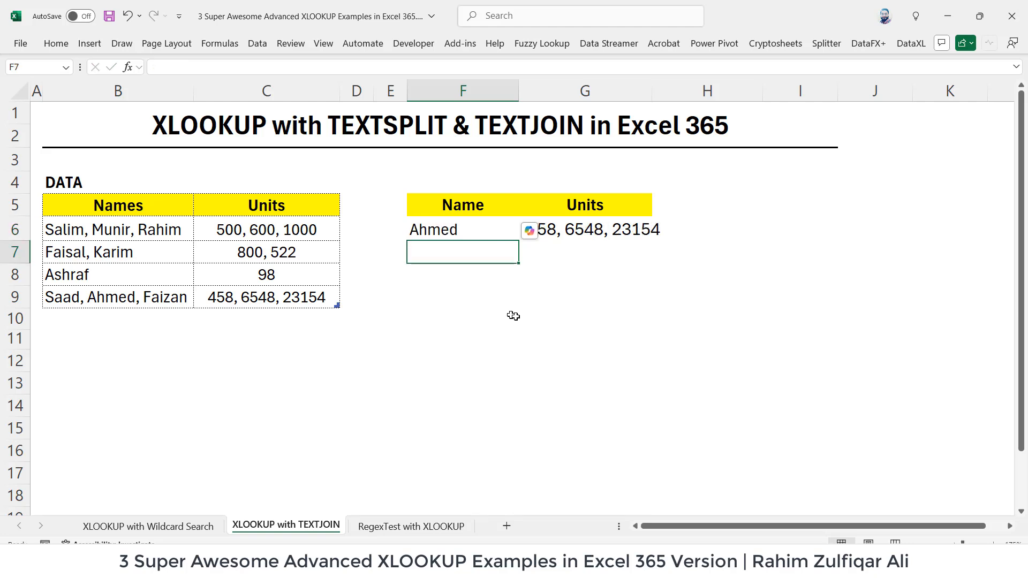
Compare G6 with the names and units in B9:C9, and review the lookup value and match mode in its XLOOKUP formula
click(602, 235)
click(248, 299)
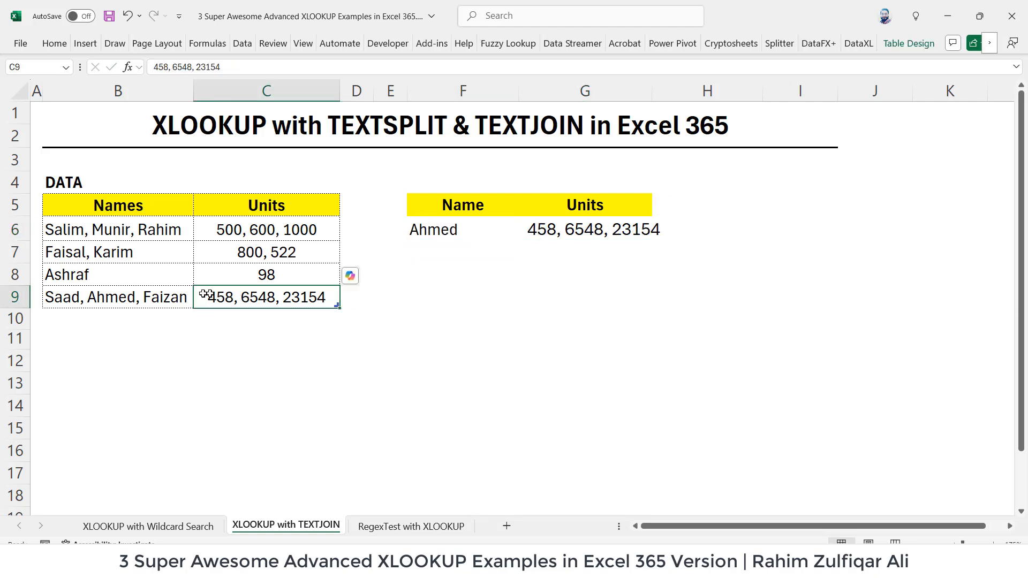
click(135, 304)
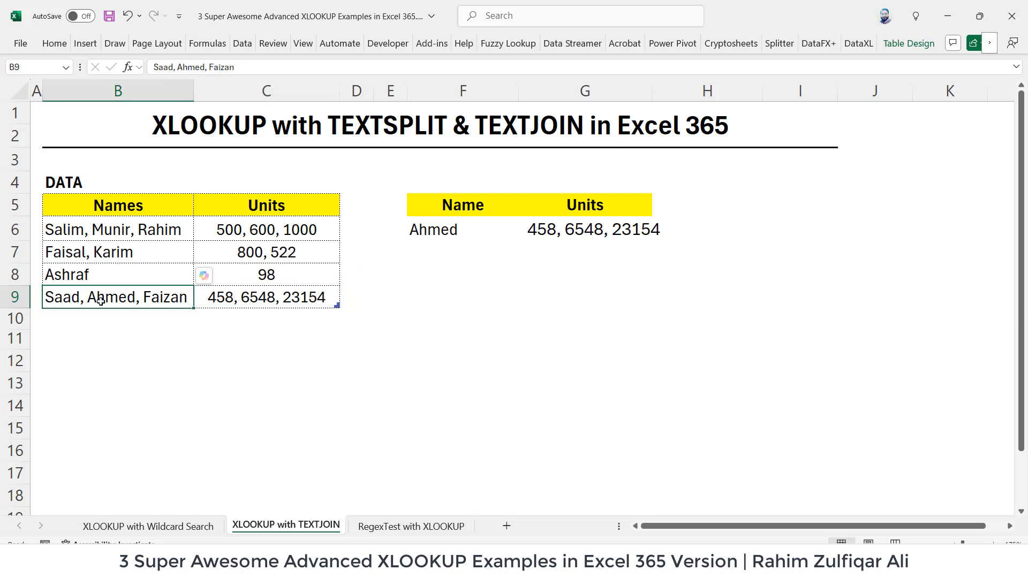
click(271, 297)
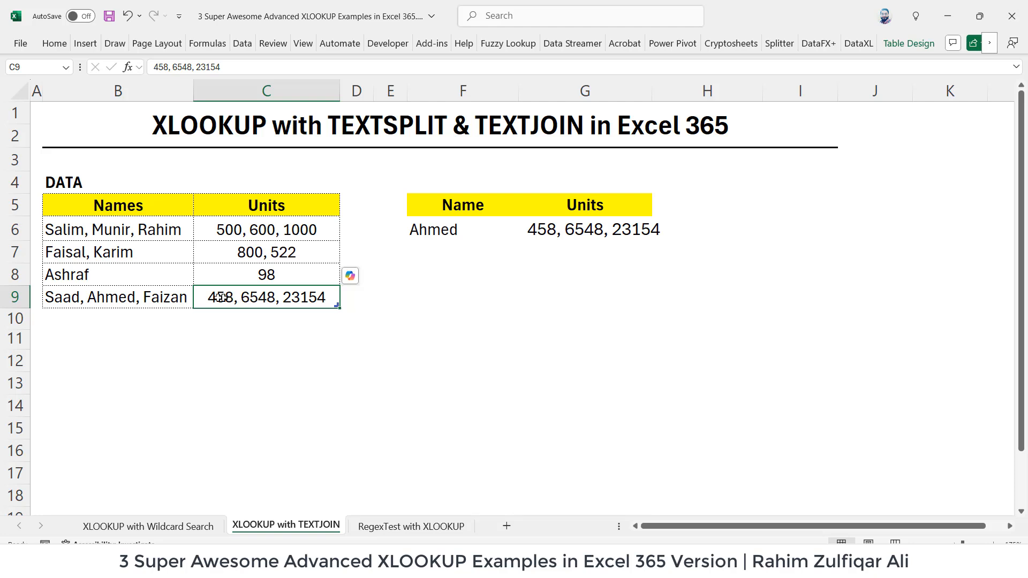
click(153, 301)
click(239, 297)
click(616, 234)
double_click(612, 229)
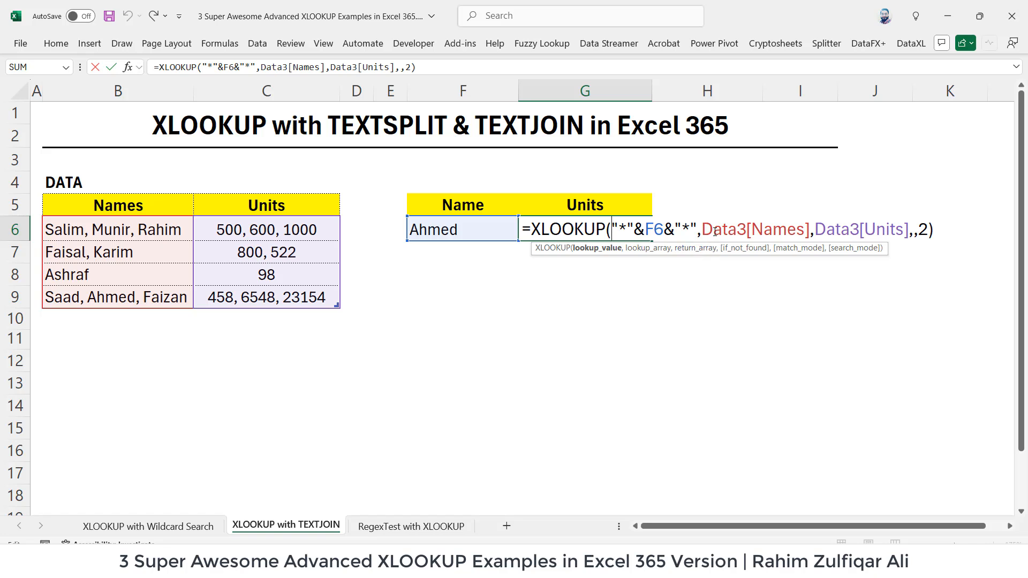
drag(607, 230, 714, 229)
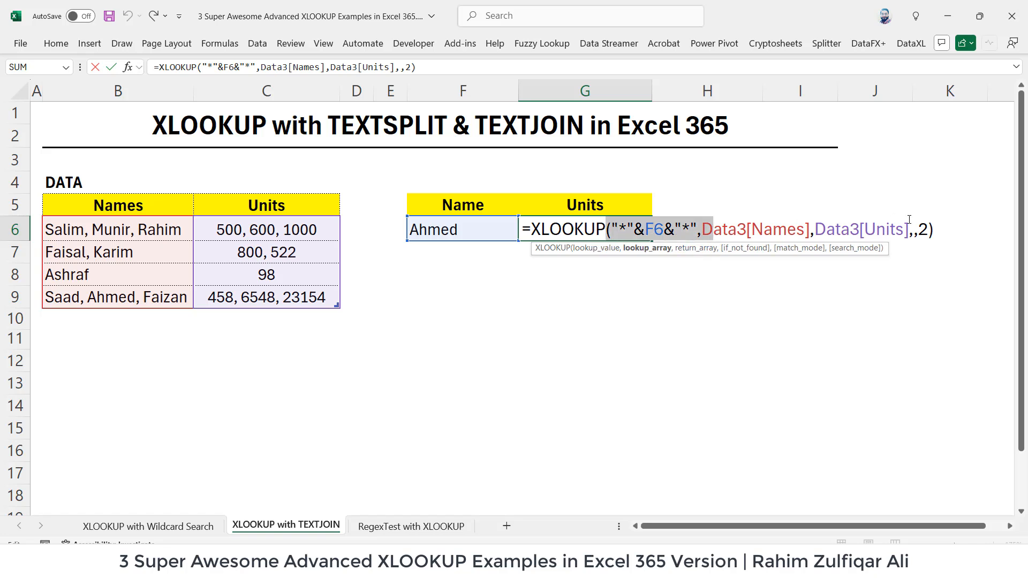
drag(886, 229, 936, 229)
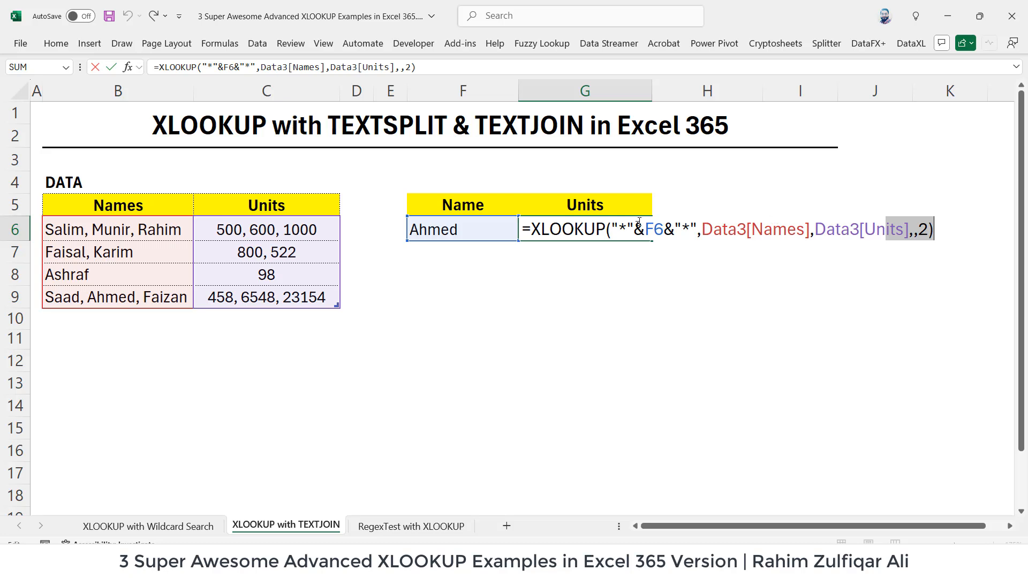
key(Escape)
Examine how the Names entries share a single Organization per row on the XLOOKUP with Wildcard Search sheet
click(134, 526)
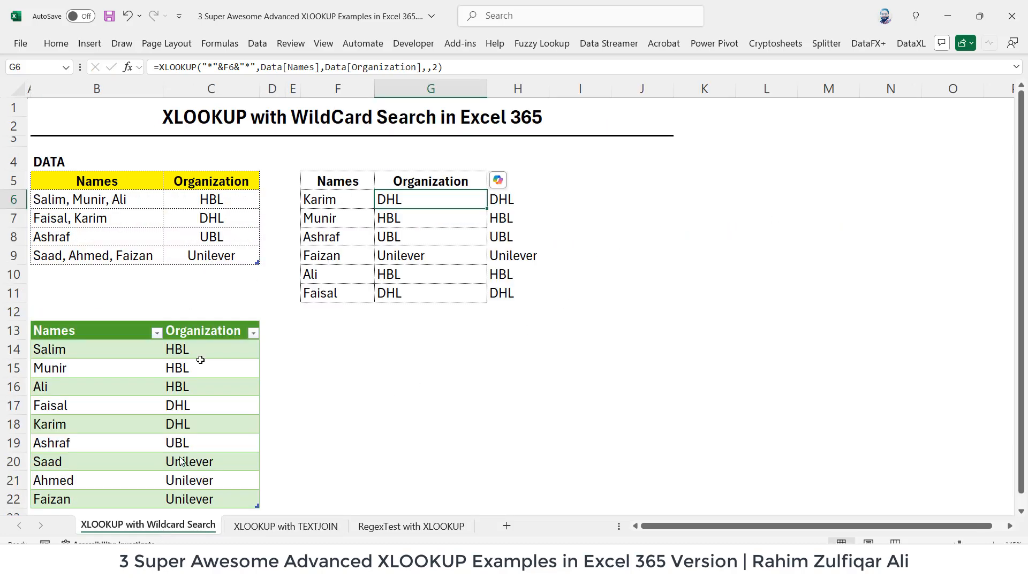
click(135, 204)
click(134, 216)
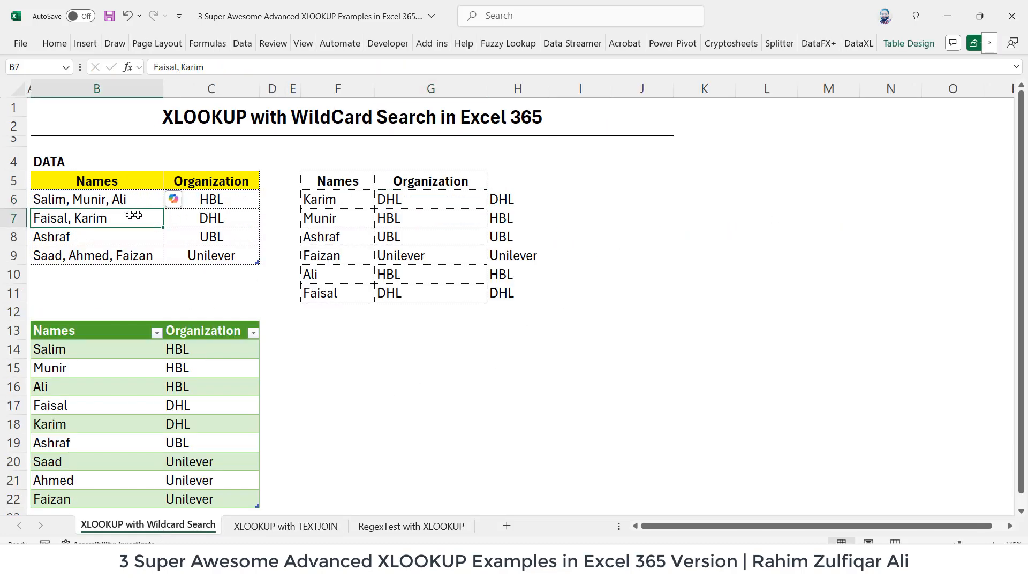
click(210, 199)
click(214, 221)
click(213, 236)
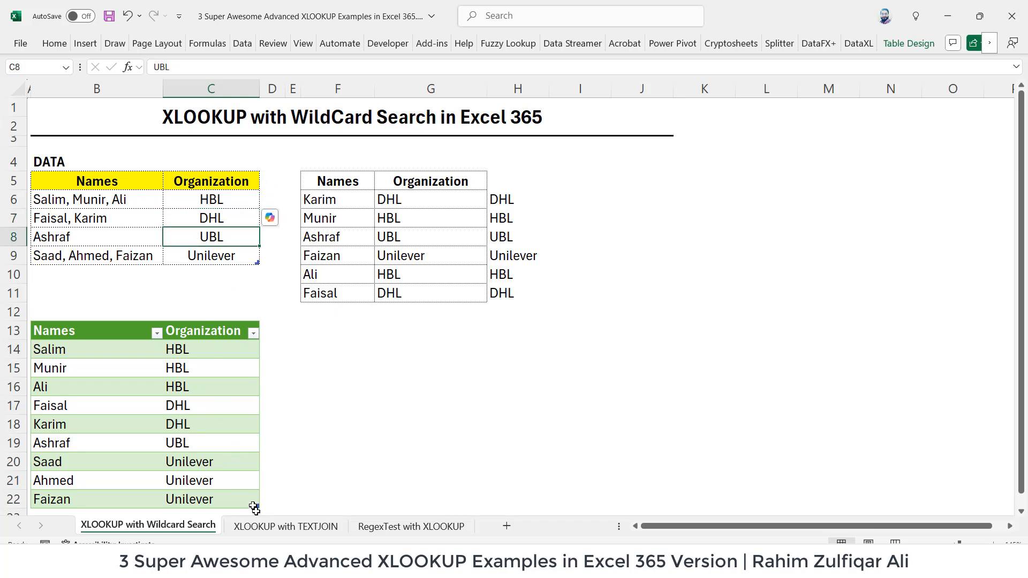
Examine how the comma-separated names in B6:B9 pair with the units in C6:C9 on the XLOOKUP with TEXTJOIN sheet
click(284, 527)
click(101, 229)
click(108, 253)
click(114, 271)
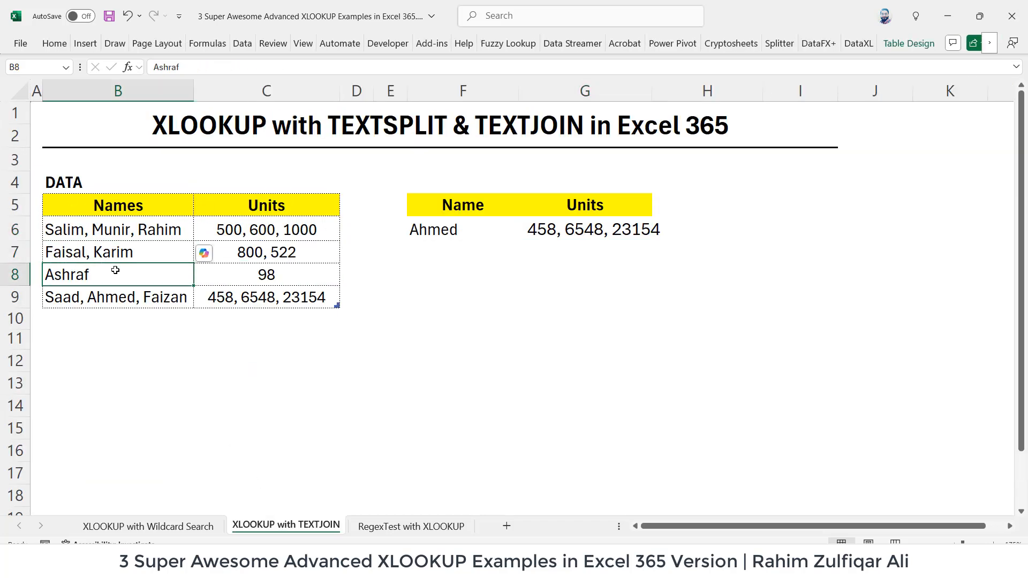
click(138, 292)
click(233, 299)
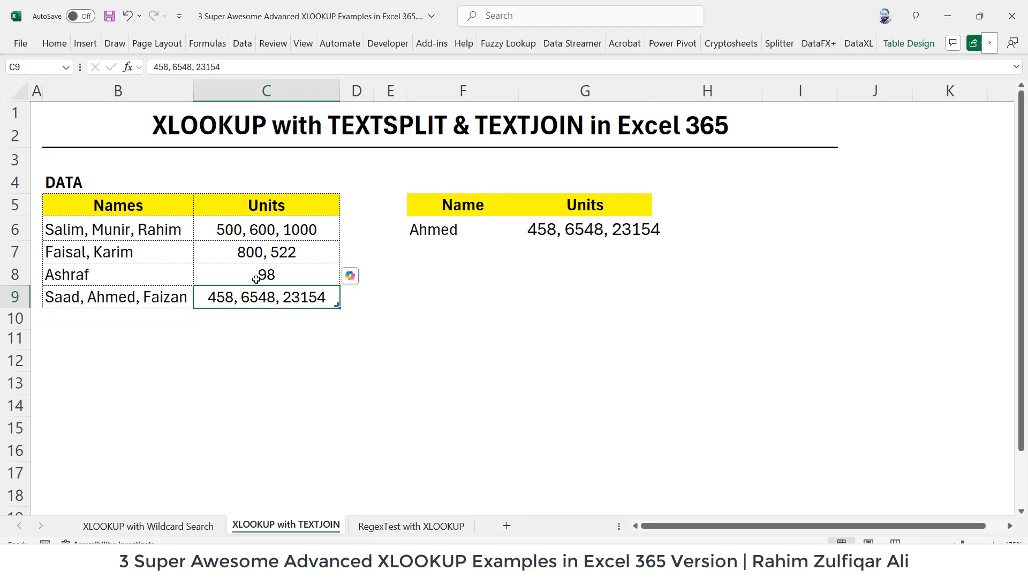
click(263, 276)
click(254, 248)
click(204, 230)
click(169, 231)
click(212, 230)
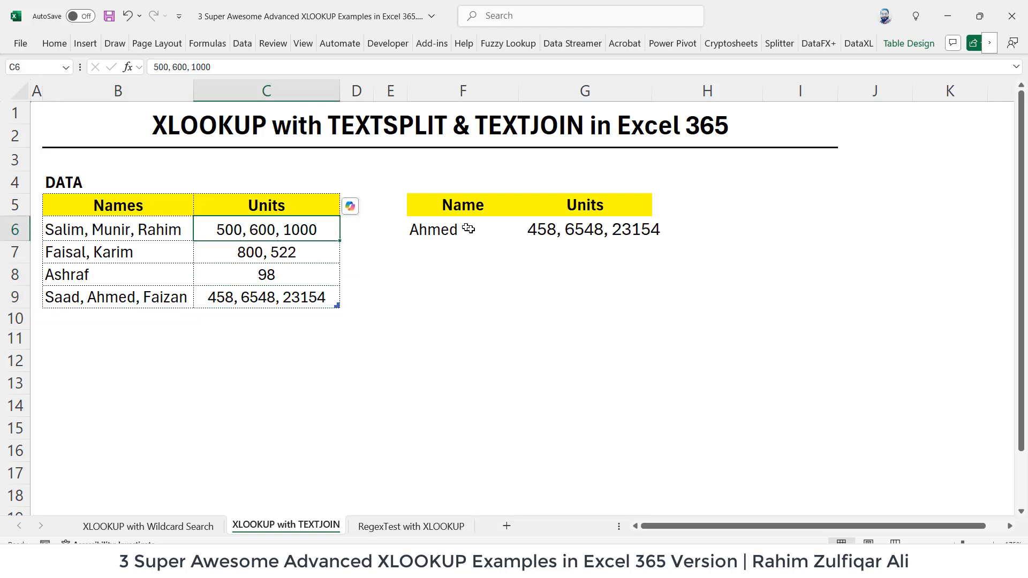
Clear the wildcard XLOOKUP formula from G6
double_click(565, 234)
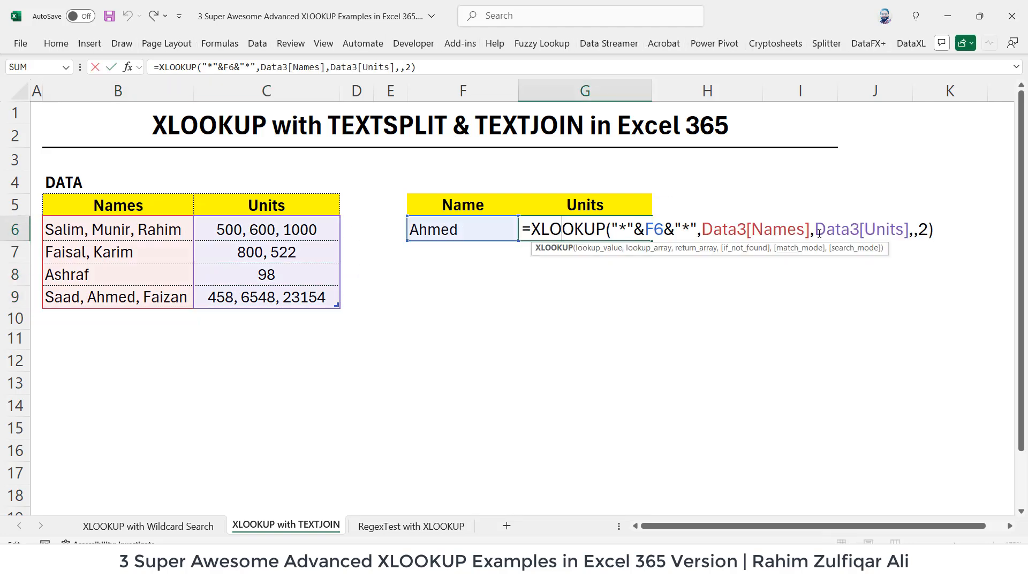
key(Escape)
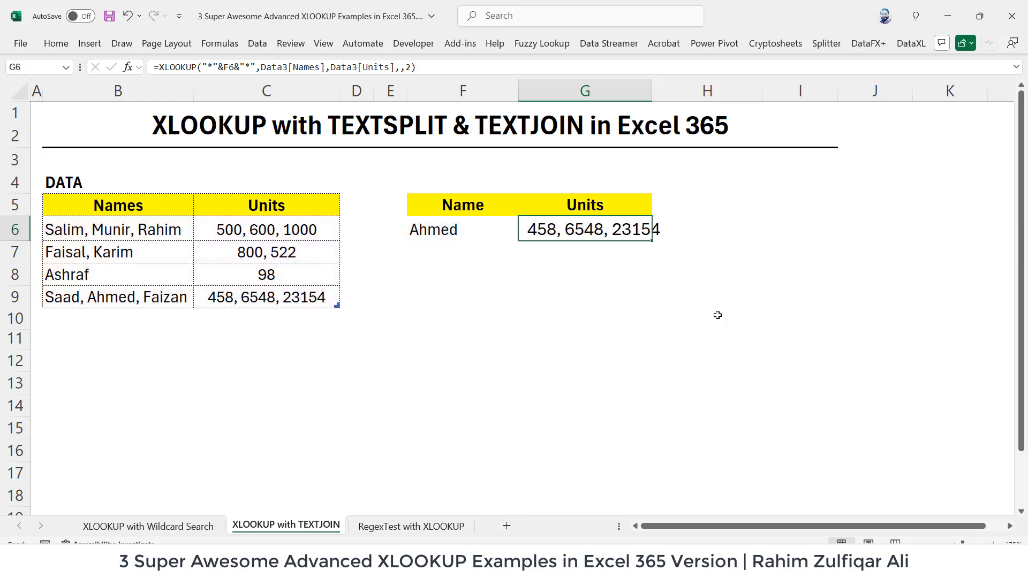
key(Delete)
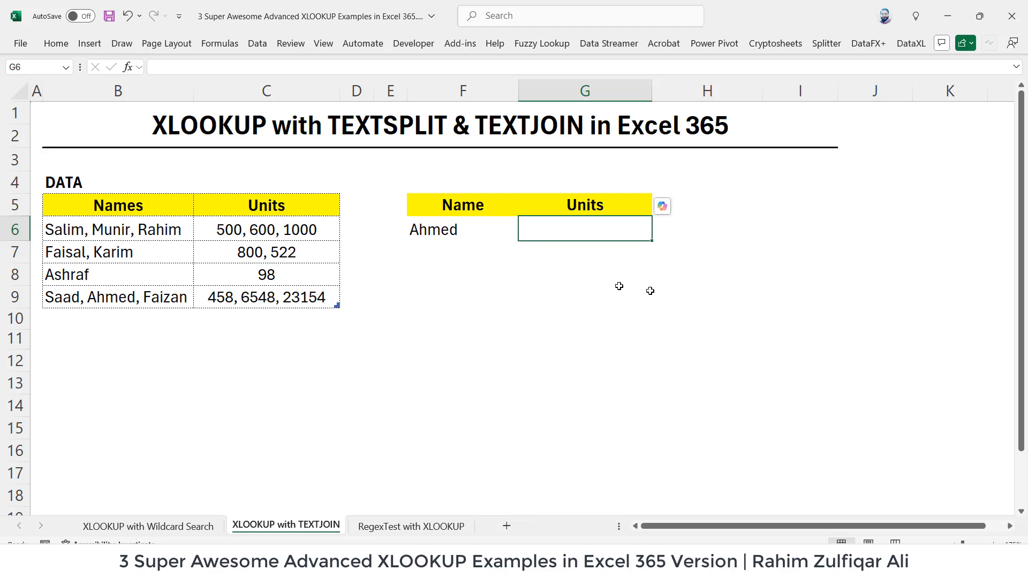
Examine the one-name-per-row Names and Organization table in B13:C22 on the XLOOKUP with Wildcard Search sheet
click(695, 229)
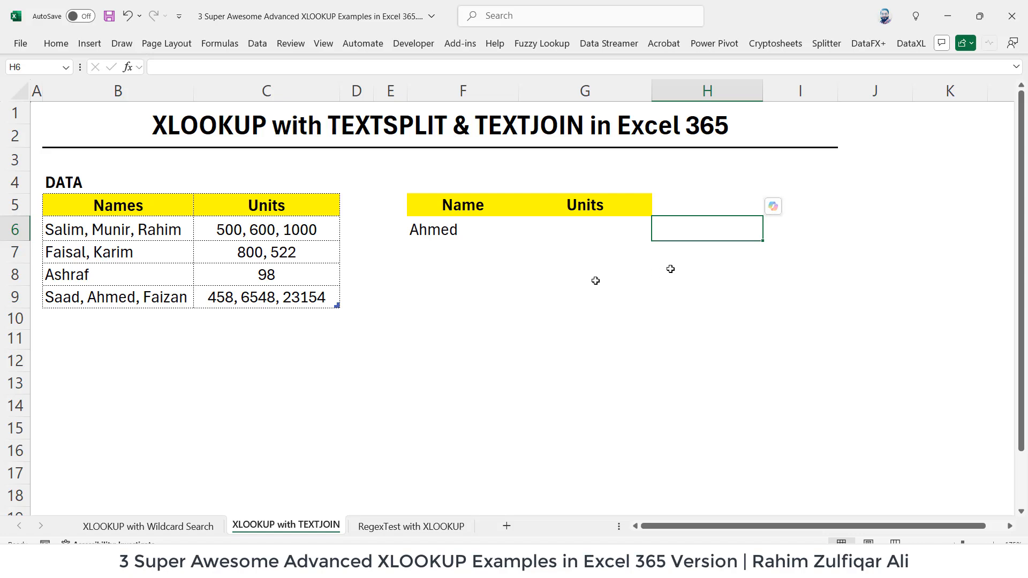
click(164, 244)
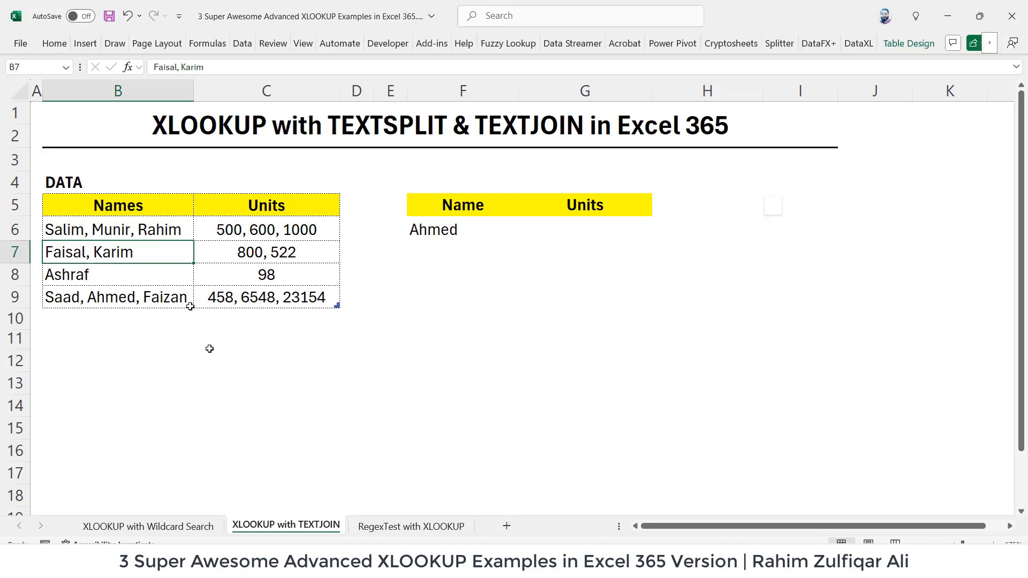
click(160, 529)
click(134, 358)
drag(134, 358, 209, 498)
click(219, 391)
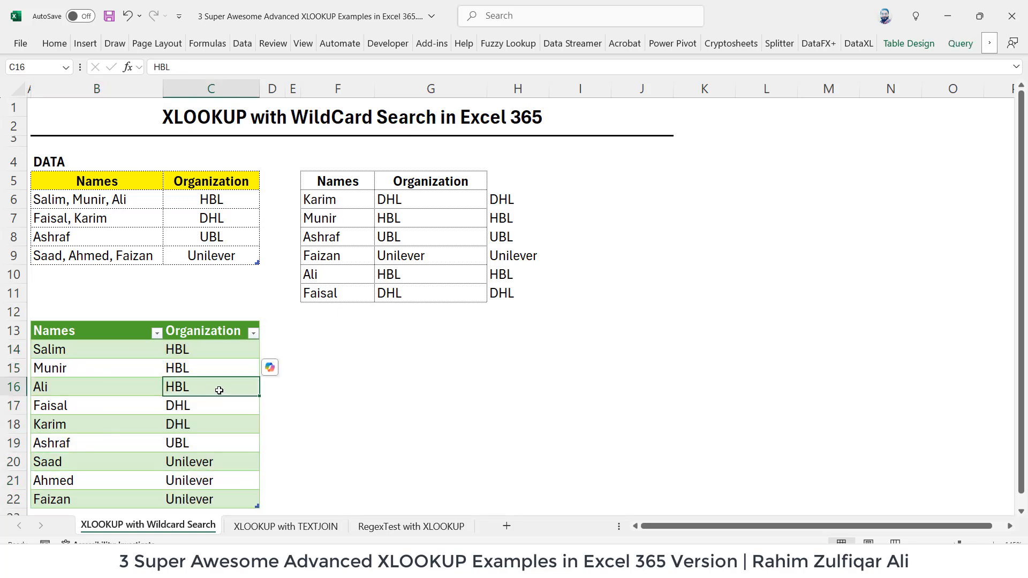
Compare the names in B6:B7 with the comma-separated units in C6 on the XLOOKUP with TEXTJOIN sheet
click(287, 526)
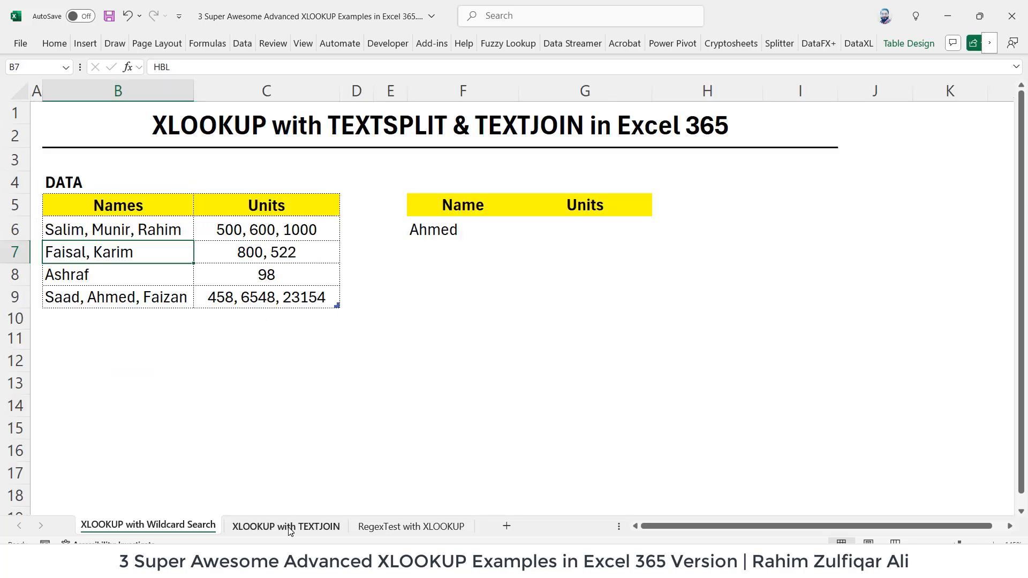
click(240, 231)
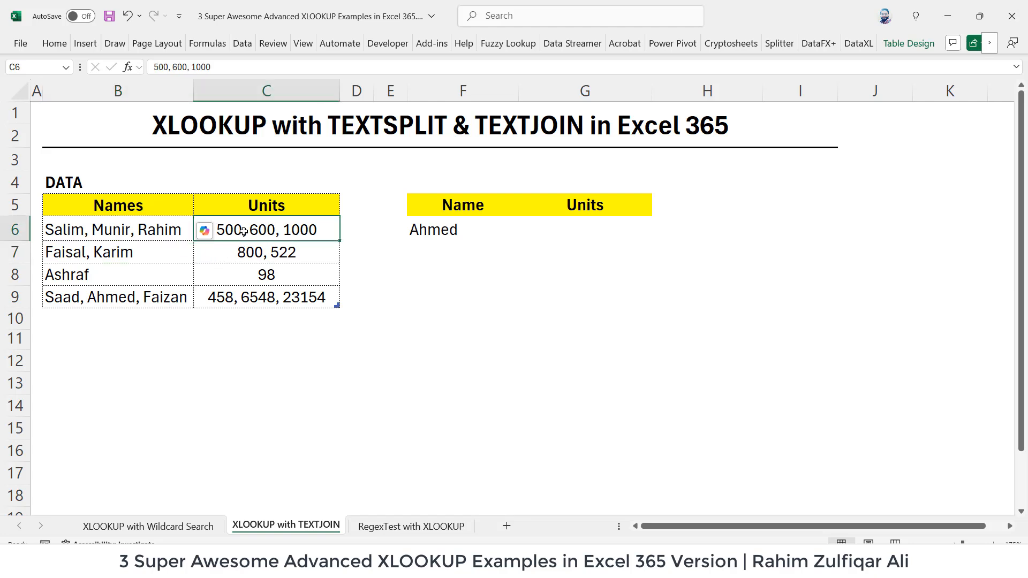
click(152, 235)
click(143, 257)
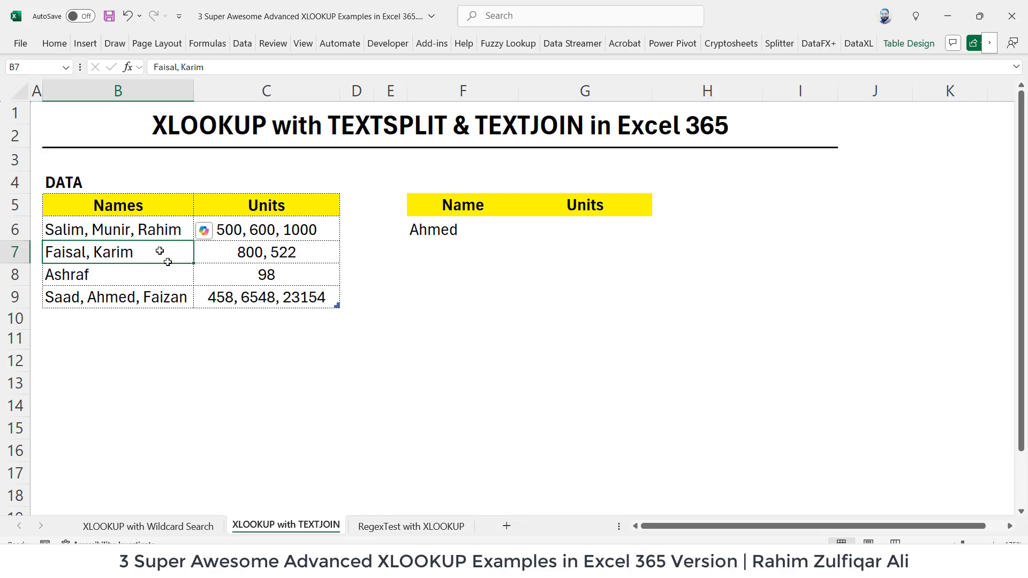
click(237, 236)
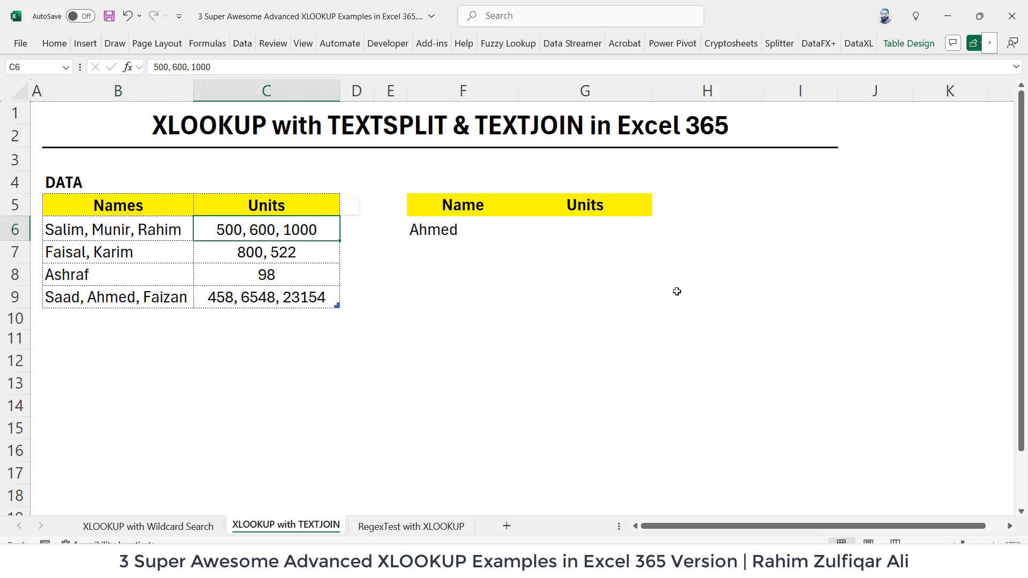
Enter =TEXTJOIN(", ",,Data3[Names]) in H6 to join all table names into one comma-separated text
click(704, 229)
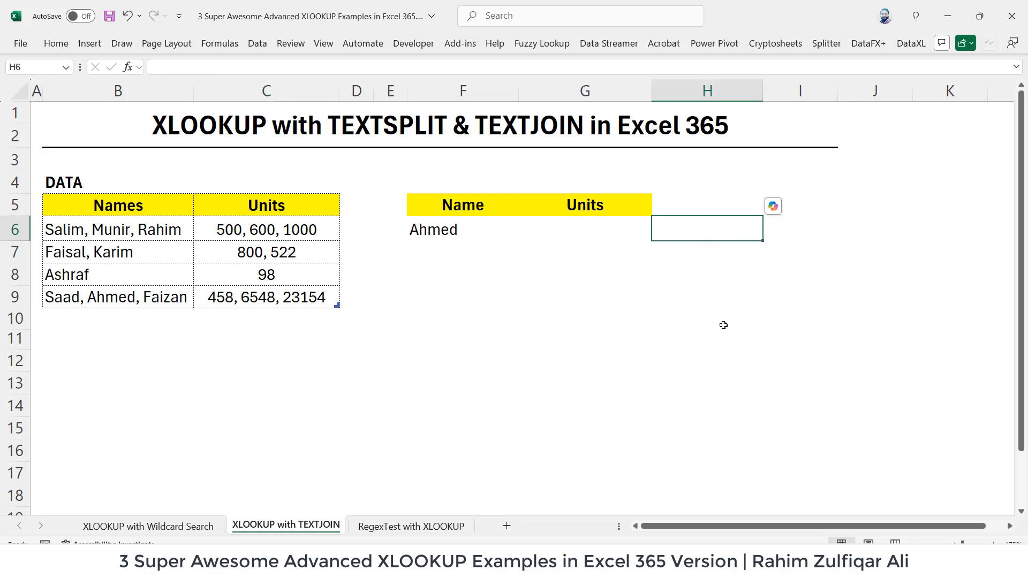
text(=)
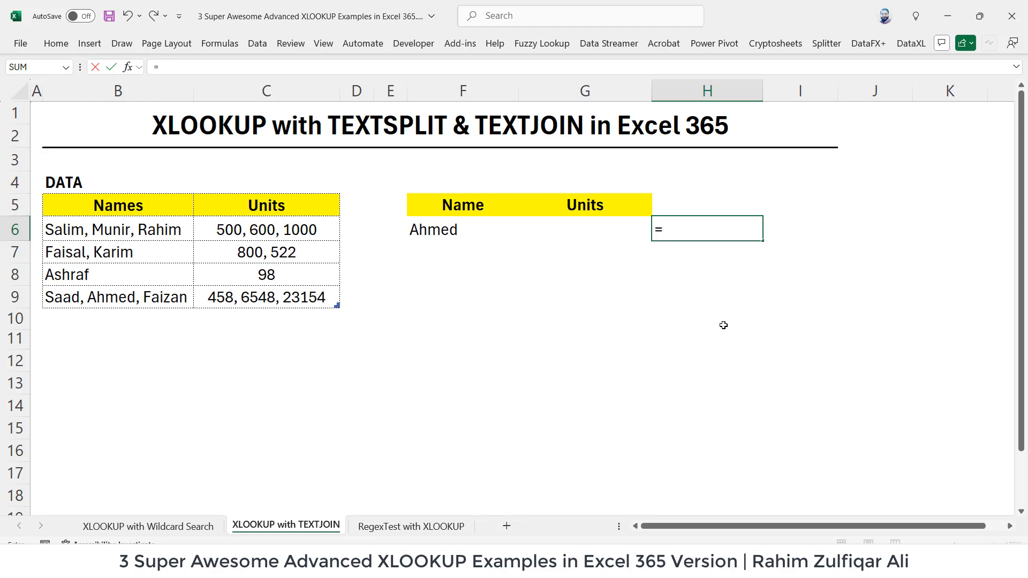
text(textjoi)
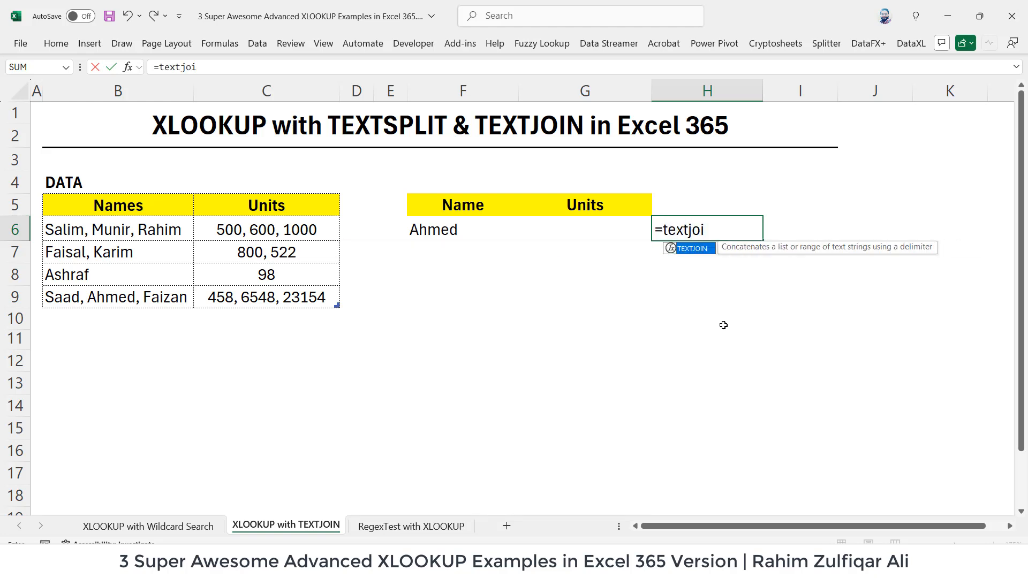
key(Tab)
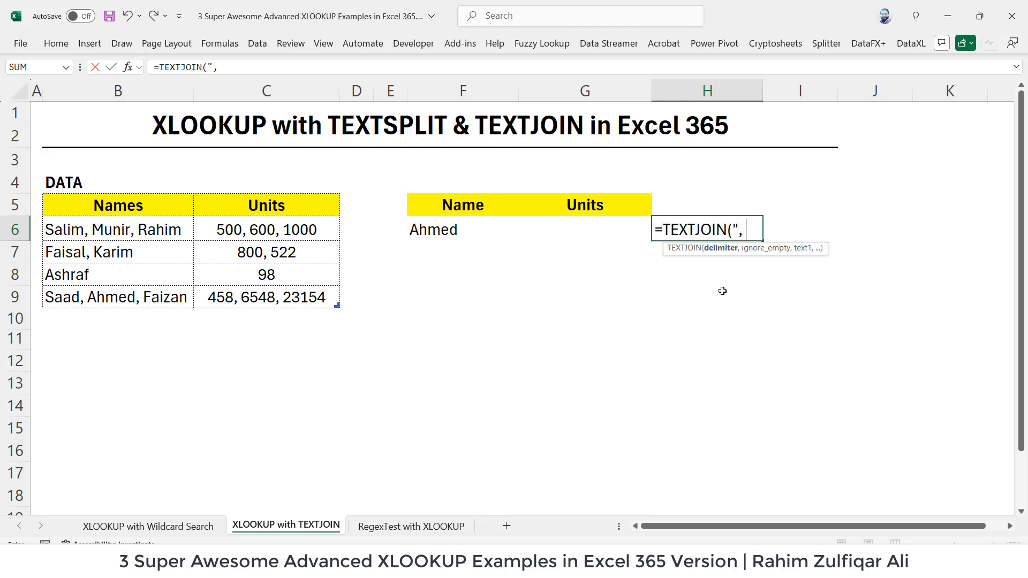
text(,)
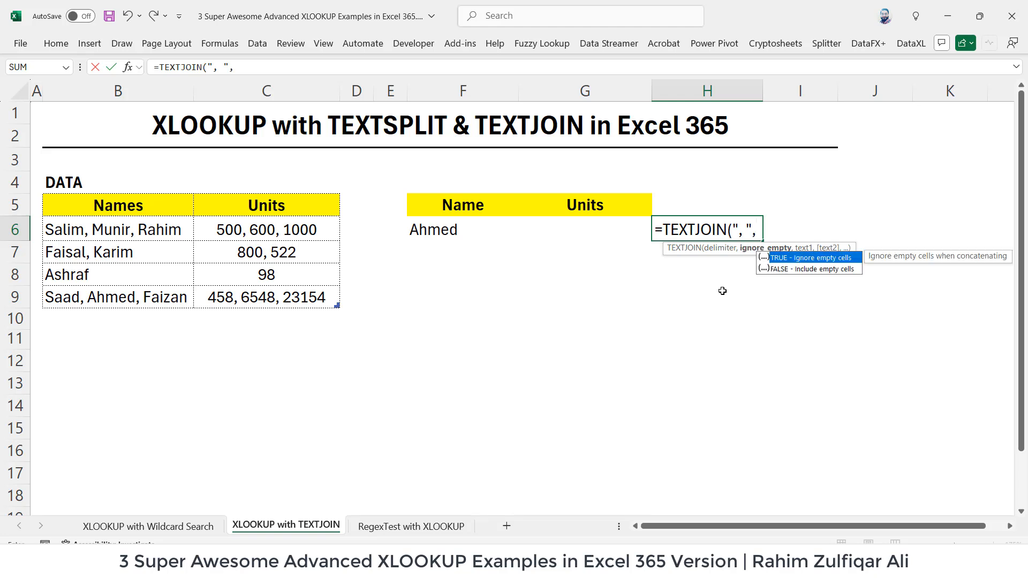
text(,)
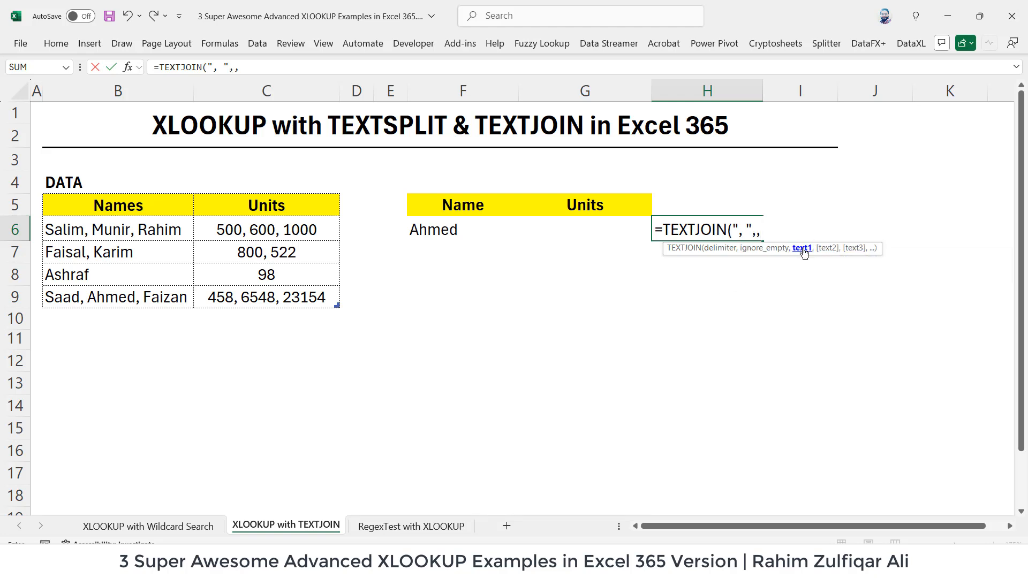
drag(107, 235, 189, 302)
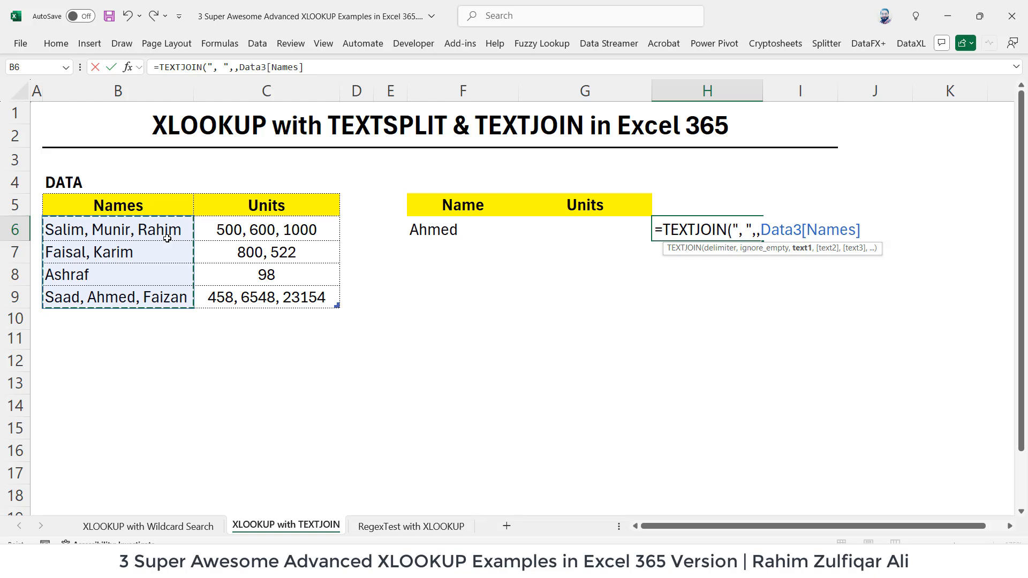
key(Return)
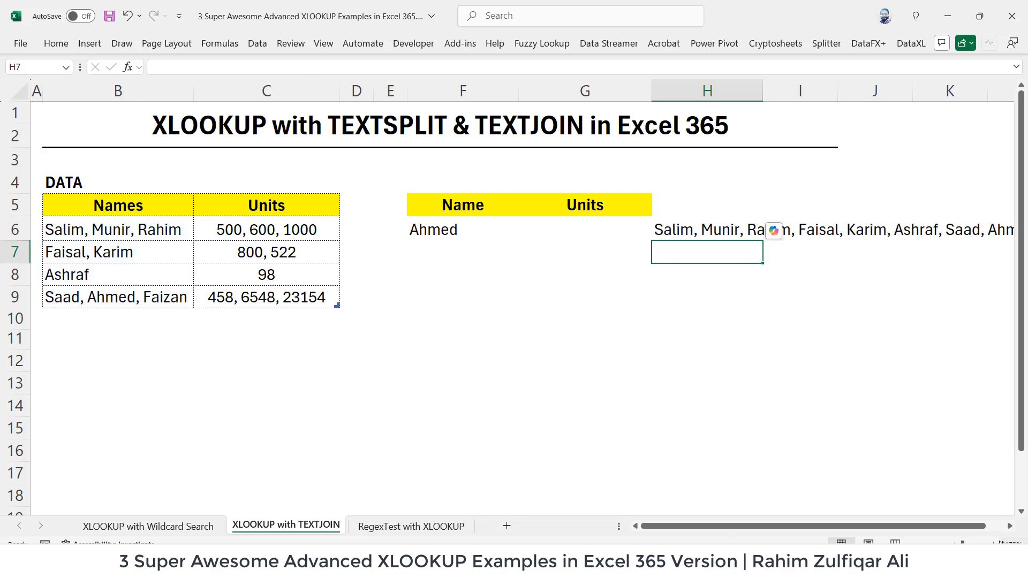
Compare the entries in the Names column with the full joined text in H6
click(90, 229)
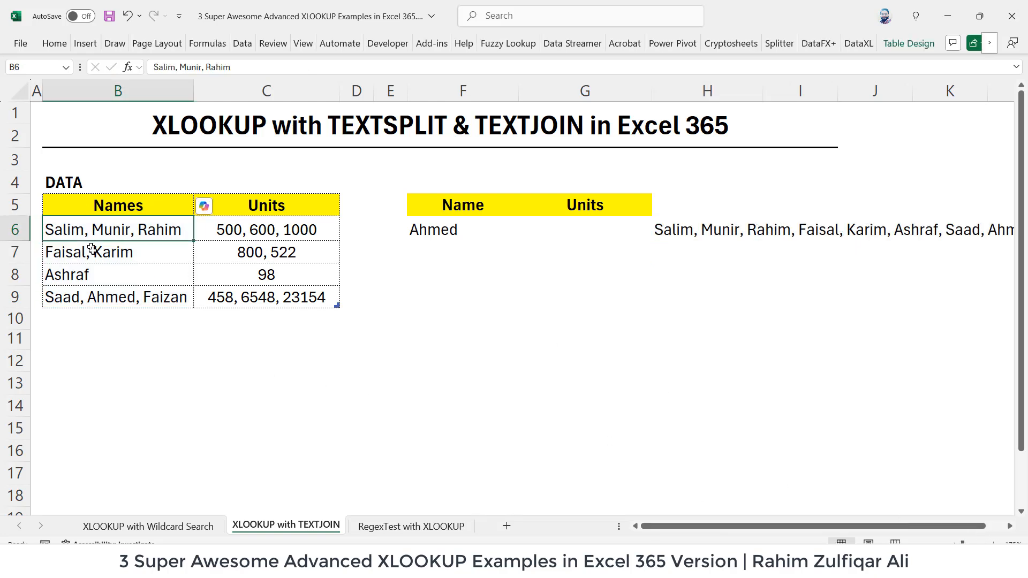
click(91, 248)
click(105, 293)
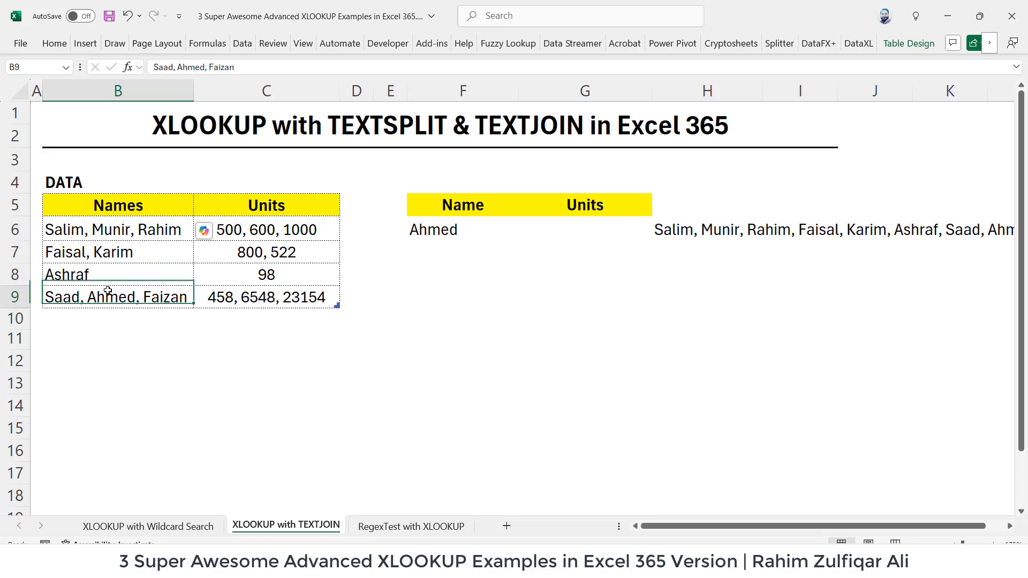
click(1010, 529)
click(1010, 529)
click(1010, 528)
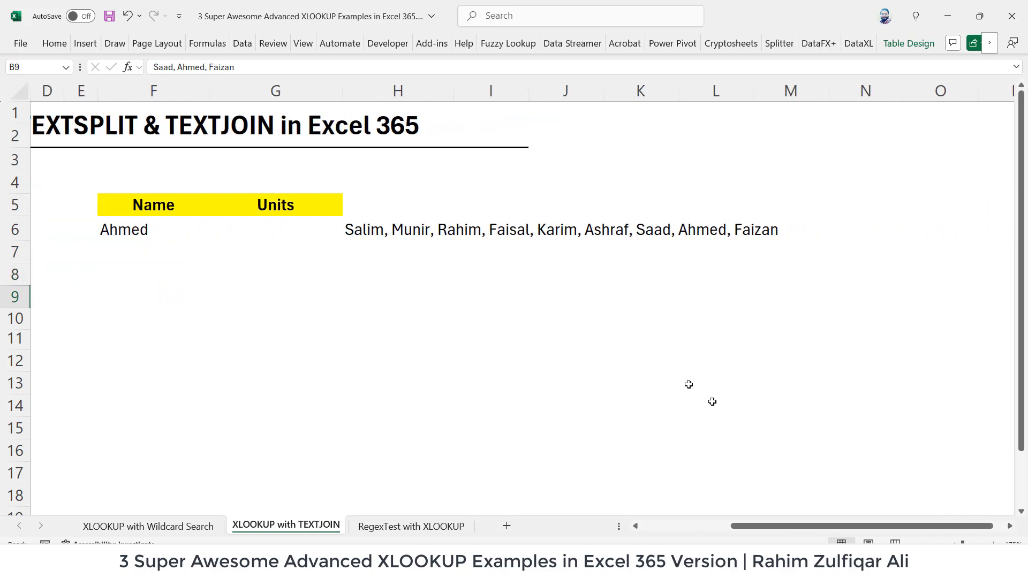
click(384, 225)
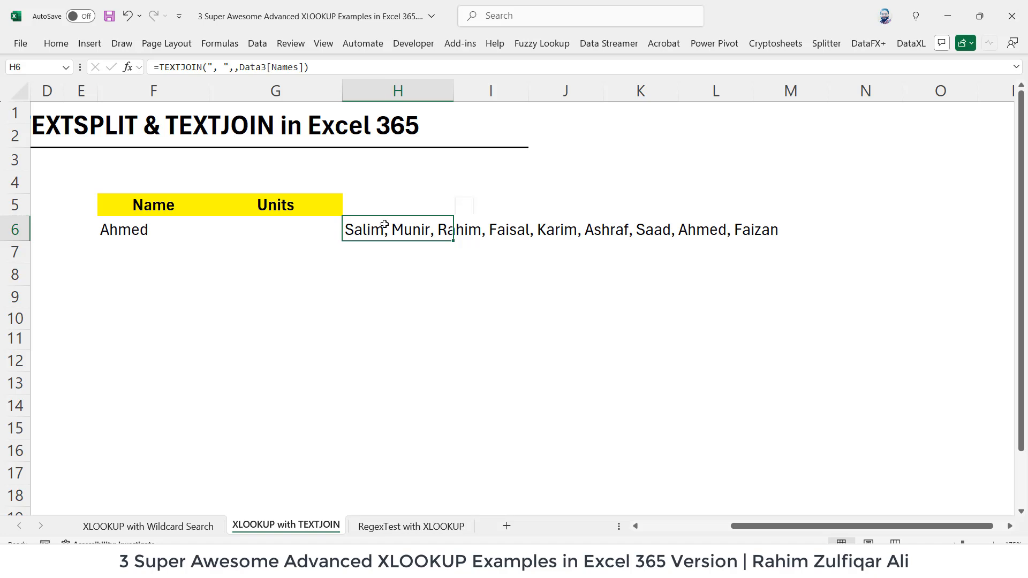
double_click(384, 225)
key(Escape)
drag(411, 230, 420, 455)
Wrap the H6 formula in TEXTSPLIT with ", " as the row delimiter: =TEXTSPLIT(TEXTJOIN(", ",,Data3[Names]),,", ")
double_click(382, 228)
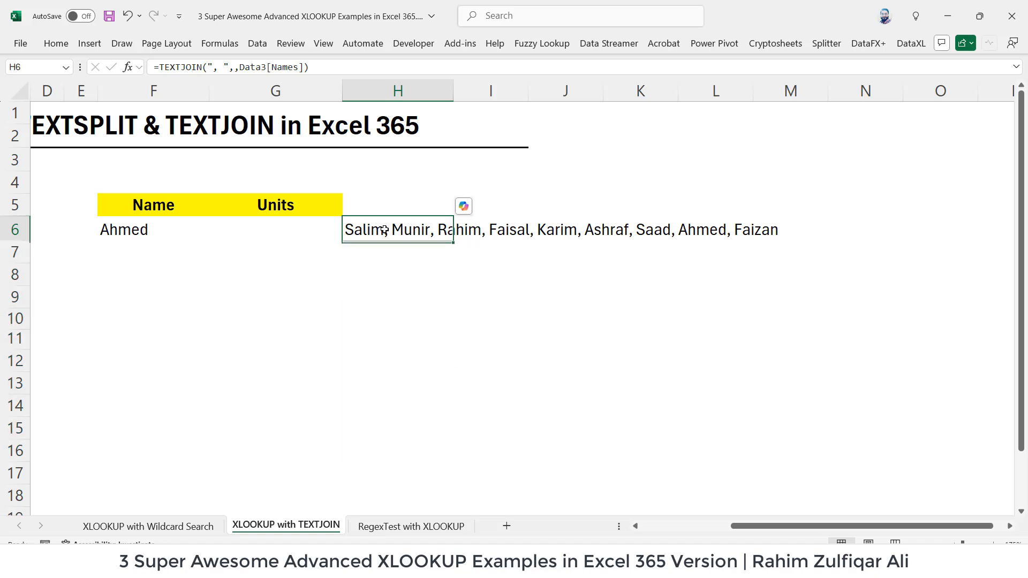
click(352, 229)
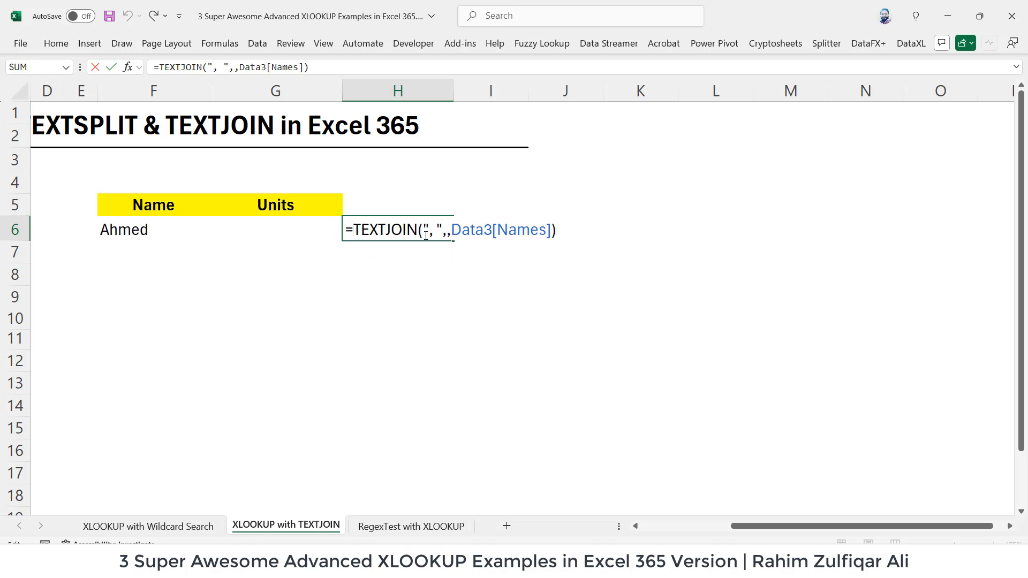
text(text)
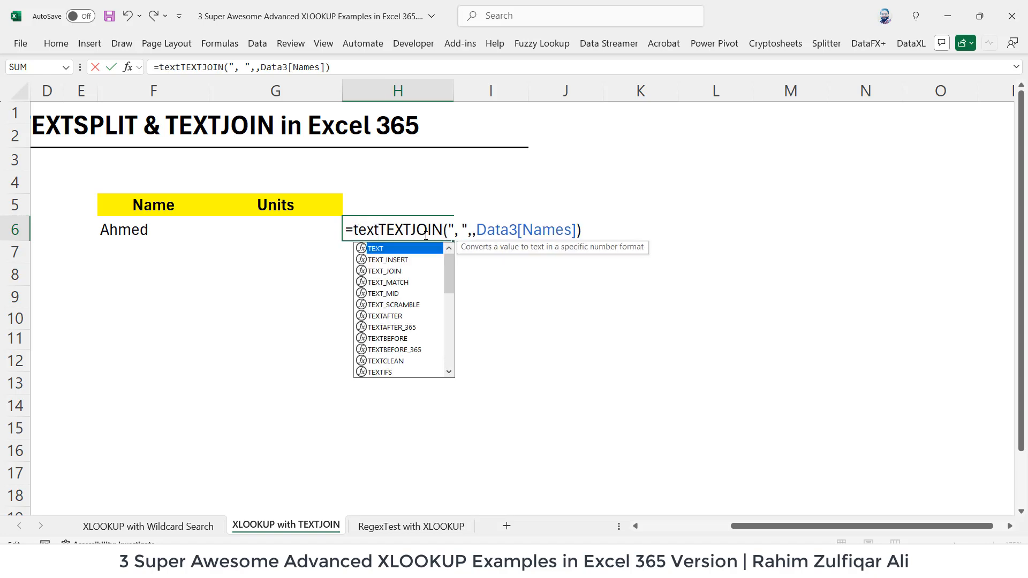
text(spl)
key(Tab)
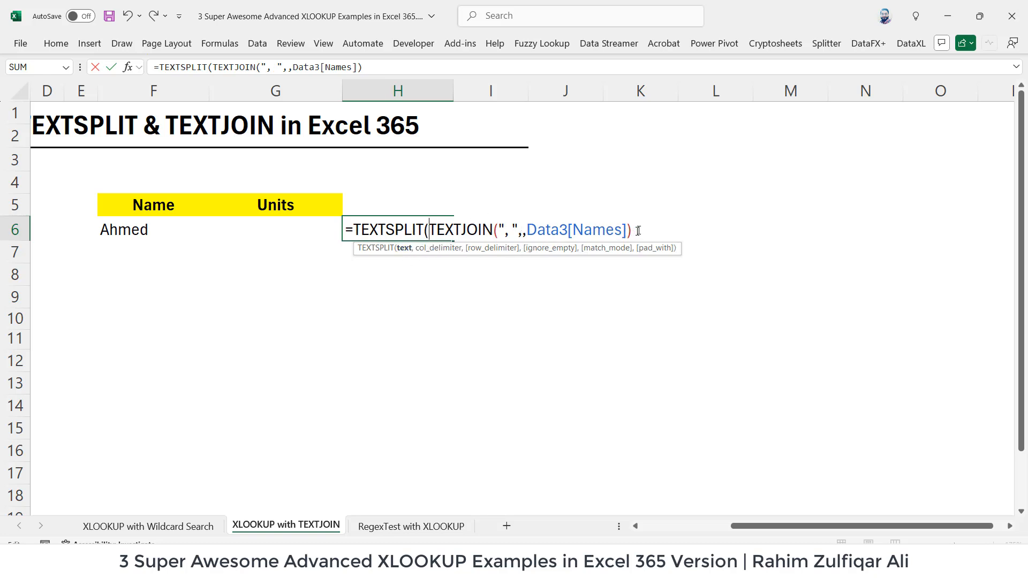
text(,,)
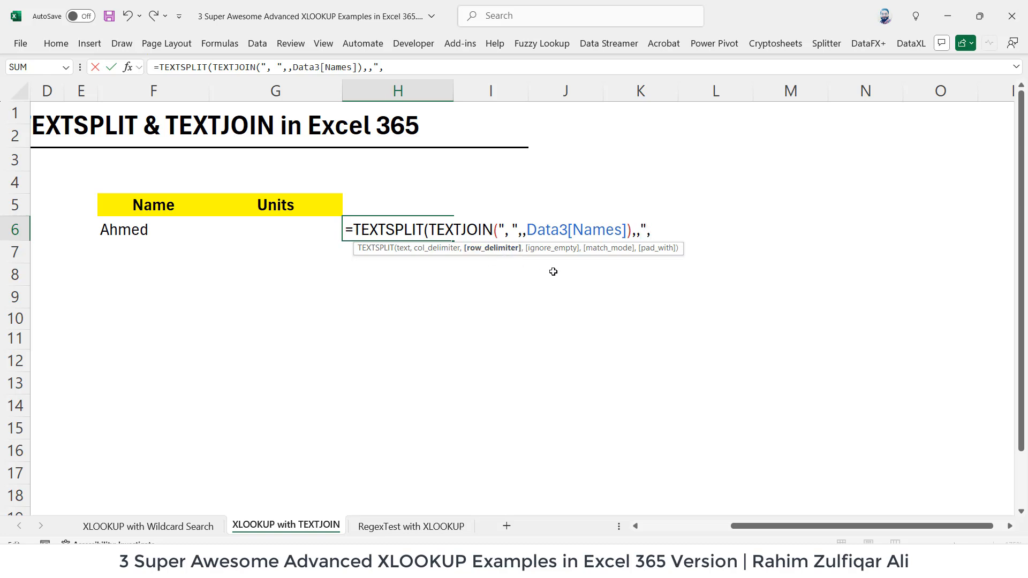
text(", "))
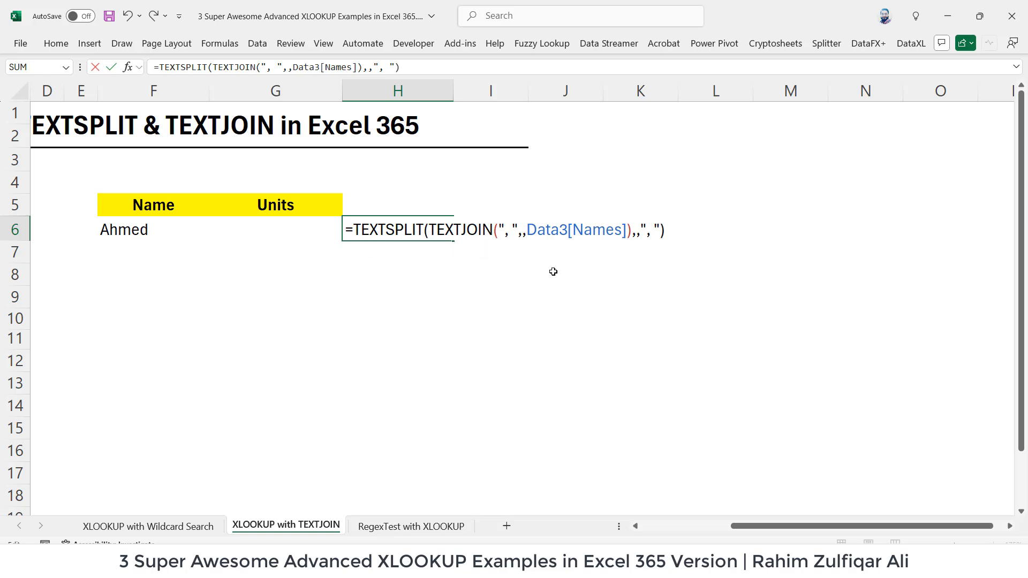
key(Return)
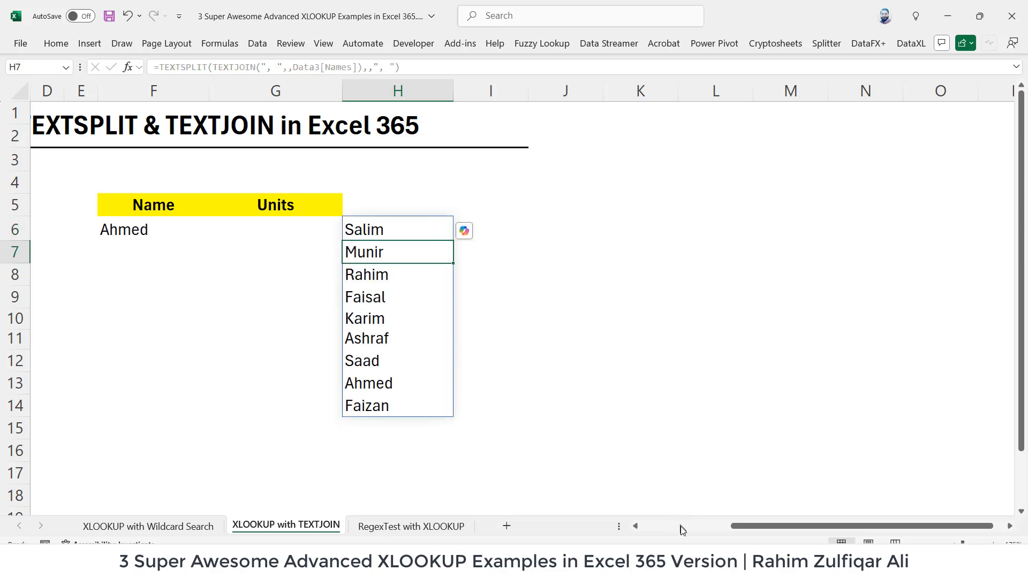
Check the split name list in column H against the original entries in the Names column
click(681, 530)
drag(691, 229, 709, 408)
click(122, 232)
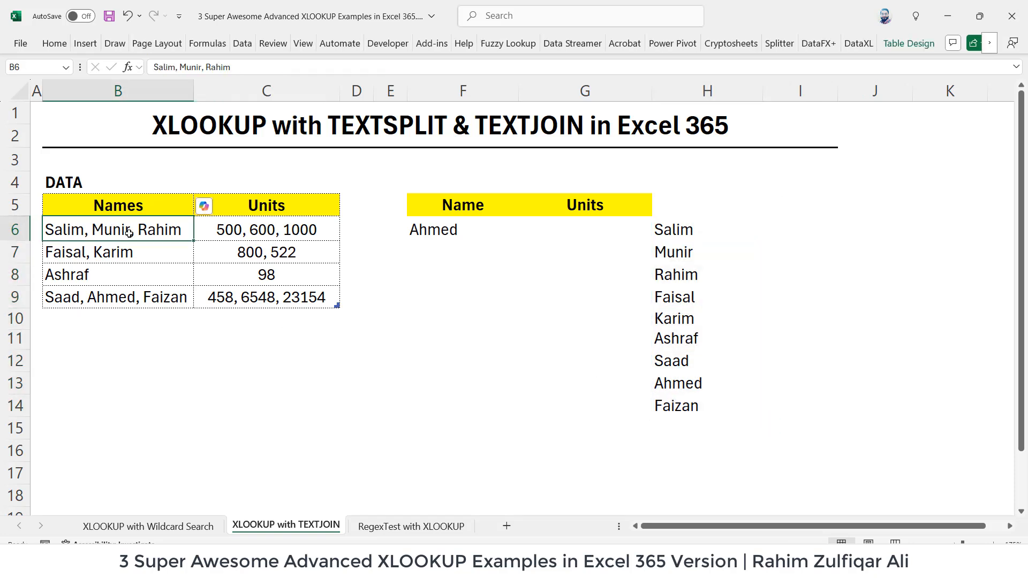
click(127, 267)
click(122, 247)
click(121, 233)
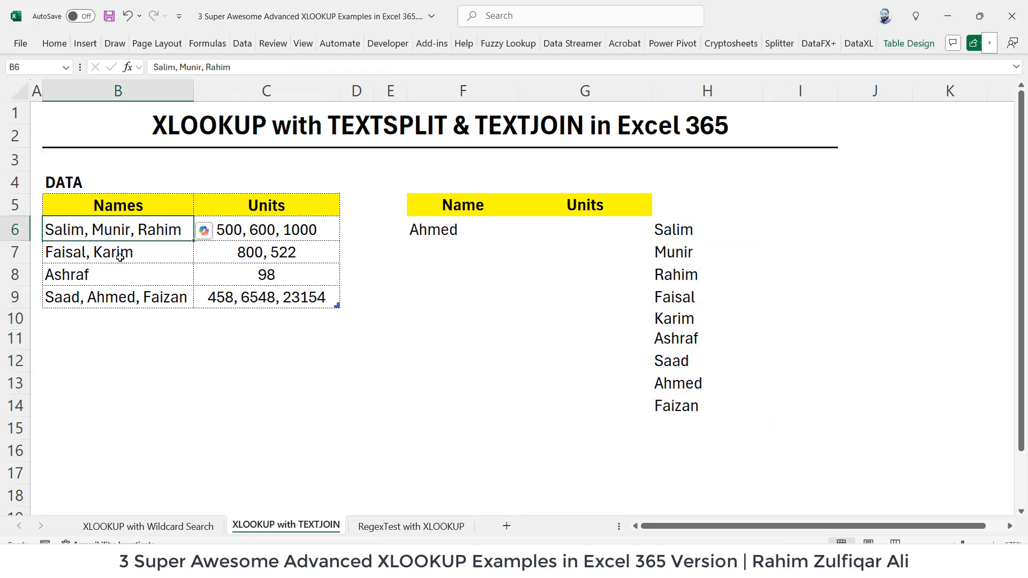
click(119, 254)
click(117, 281)
click(118, 297)
Review the TEXTSPLIT and TEXTJOIN arguments in the H6 formula and the range it spills into
double_click(685, 231)
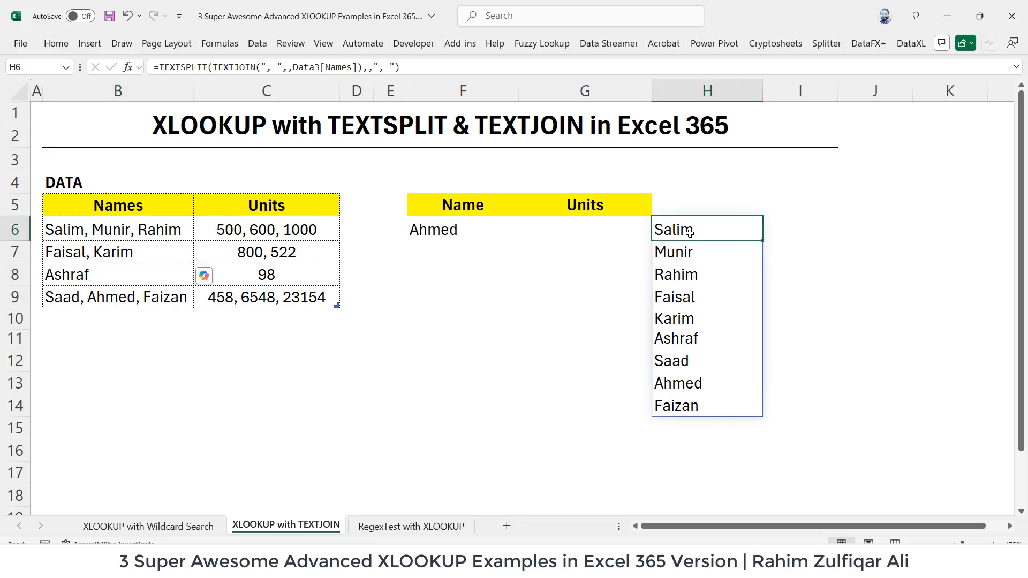
click(762, 229)
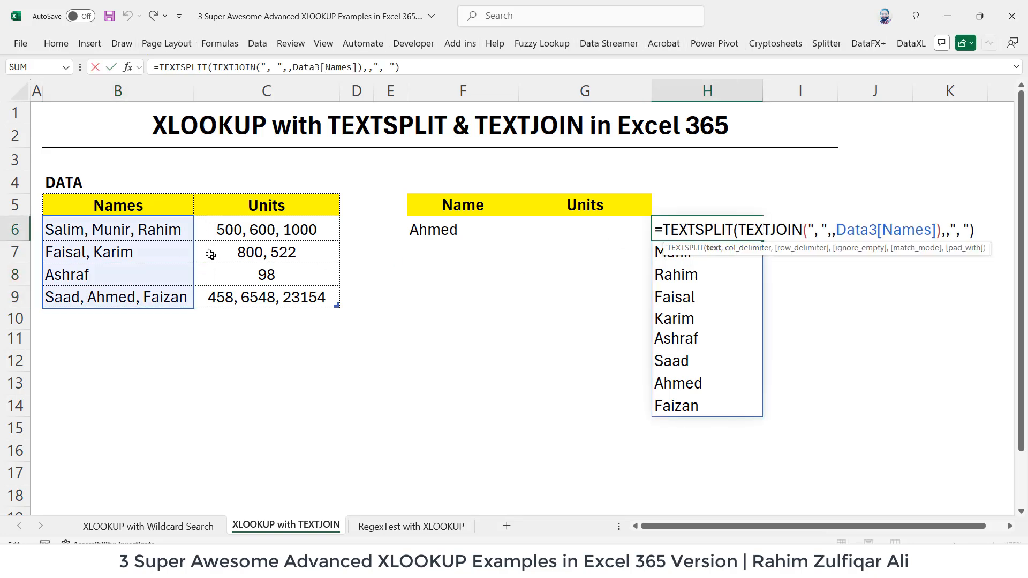
click(708, 234)
click(832, 232)
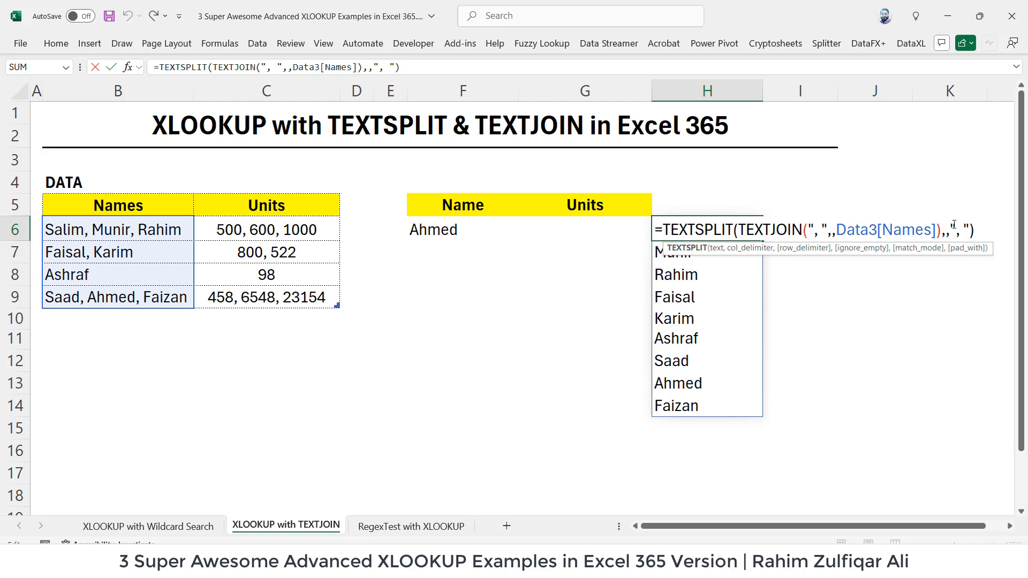
key(Escape)
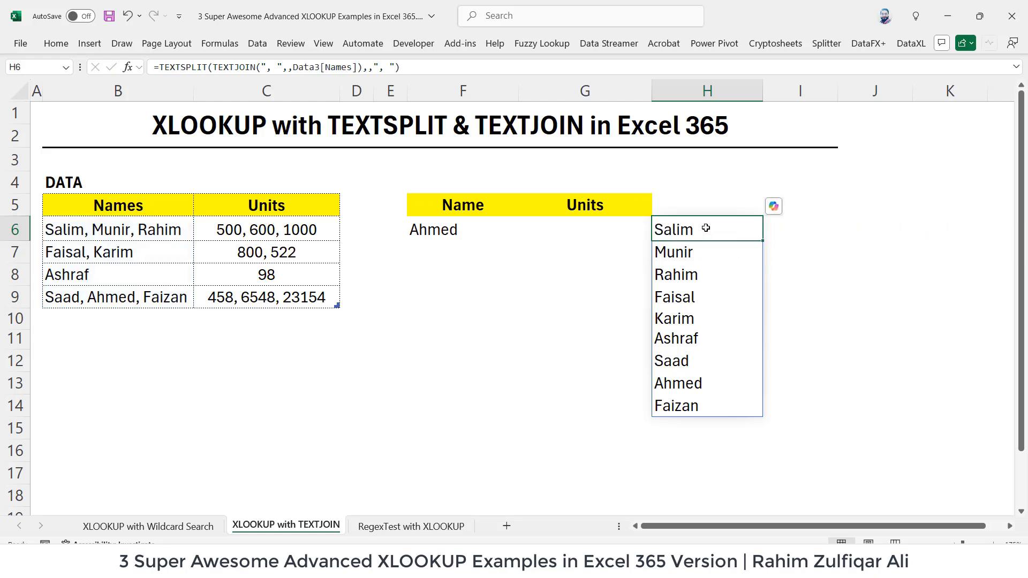
drag(706, 229, 713, 398)
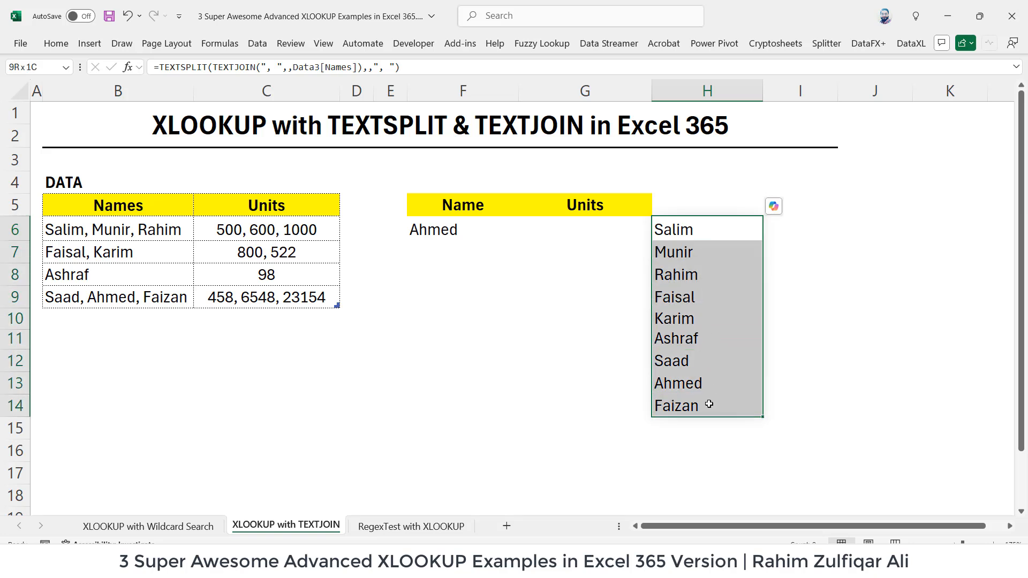
click(689, 228)
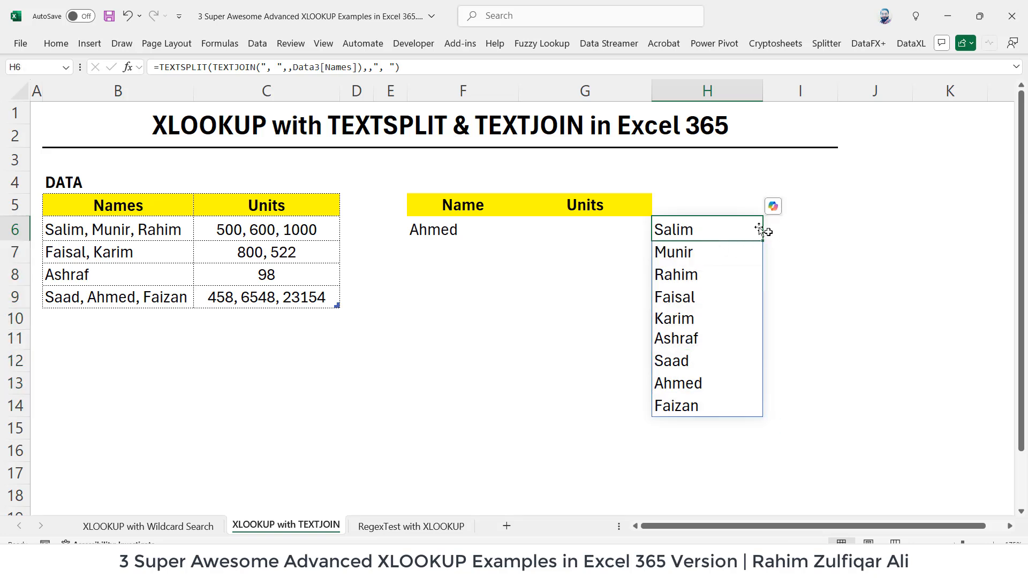
Copy the H6 formula text into I6 and prefix it with an equals sign so it works as a formula
click(290, 231)
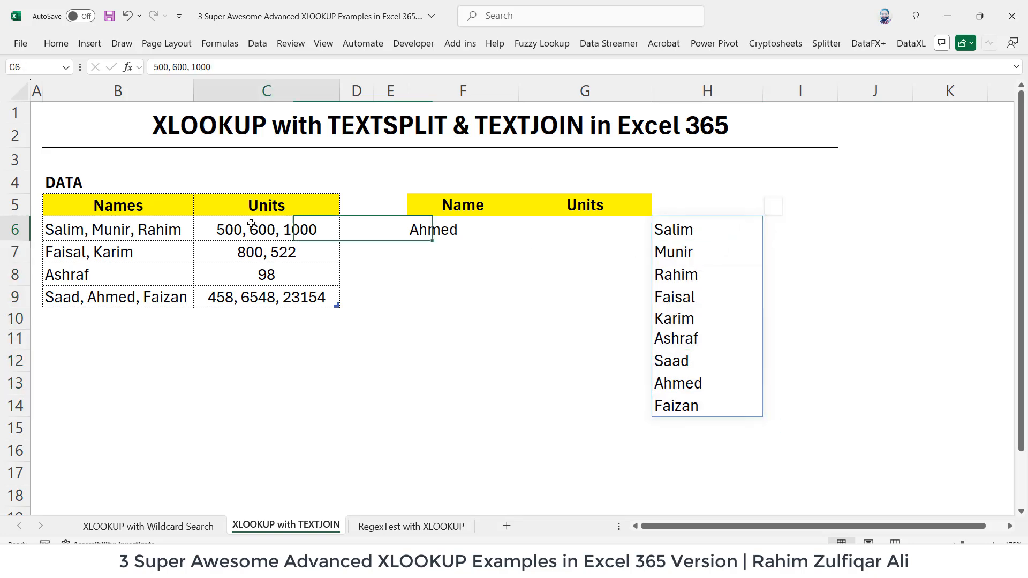
double_click(692, 229)
drag(668, 229, 986, 221)
key(ctrl+c)
key(Escape)
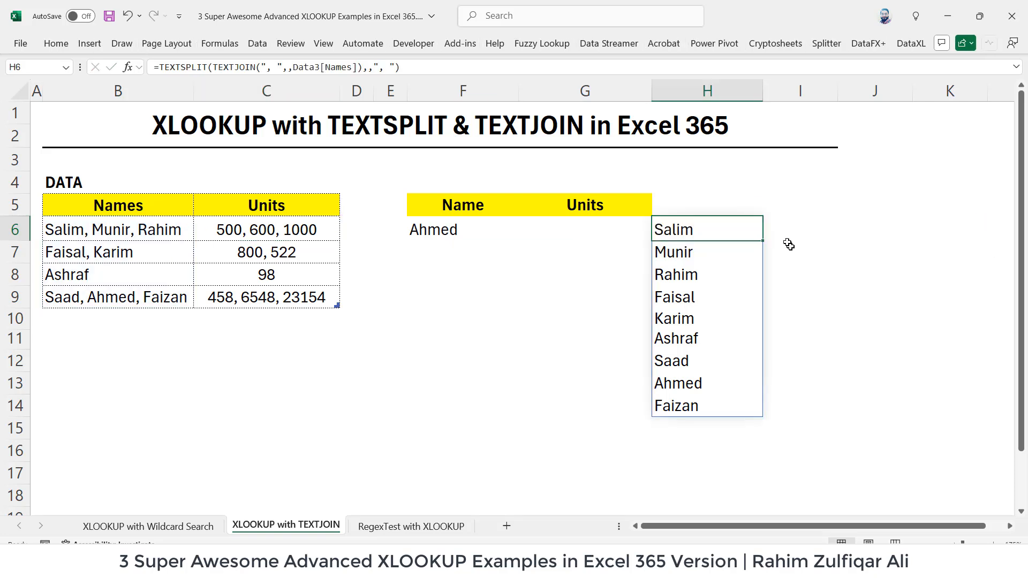
double_click(784, 230)
key(ctrl+v)
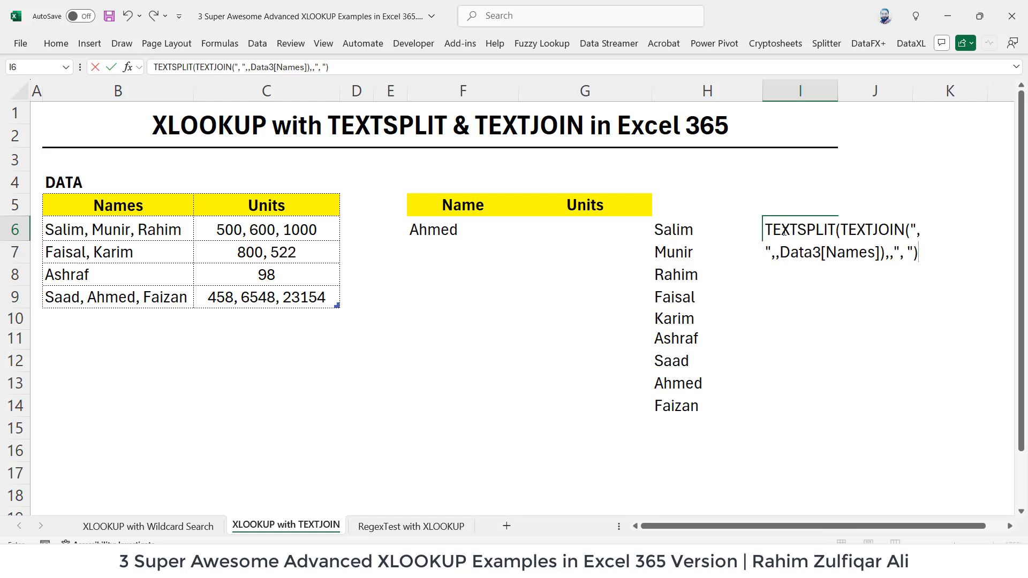
click(768, 225)
text(=)
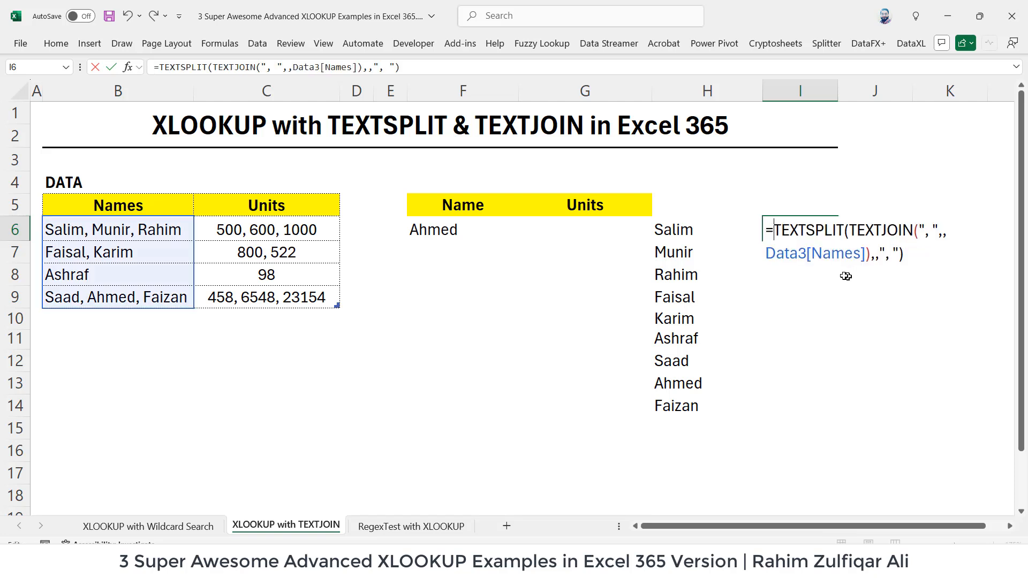
Change the column reference in the I6 formula to Data3[Units] and commit it
click(867, 253)
key(BackSpace)
key(BackSpace)
key(BackSpace)
key(BackSpace)
key(BackSpace)
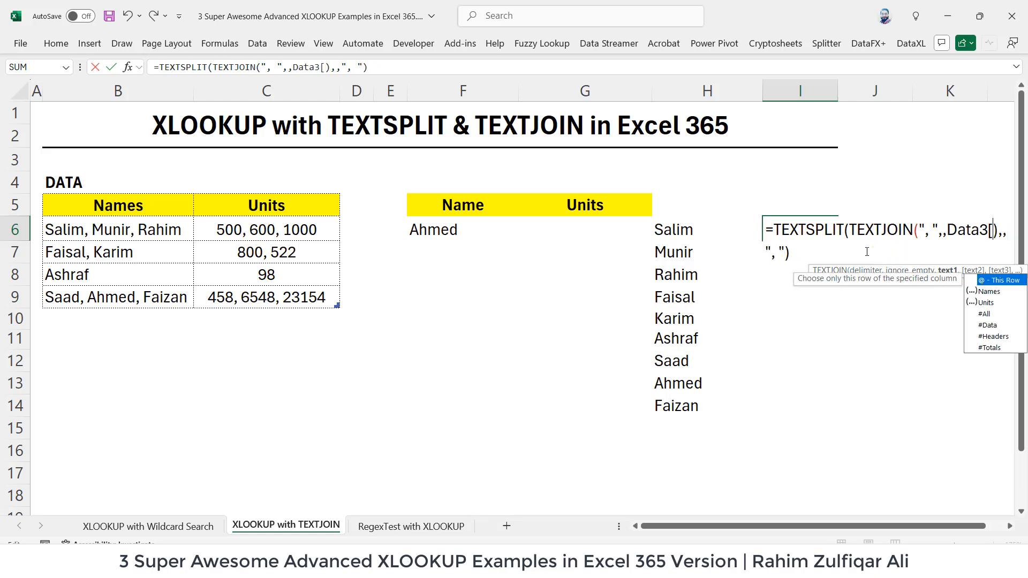
key(Down)
key(Down)
key(Tab)
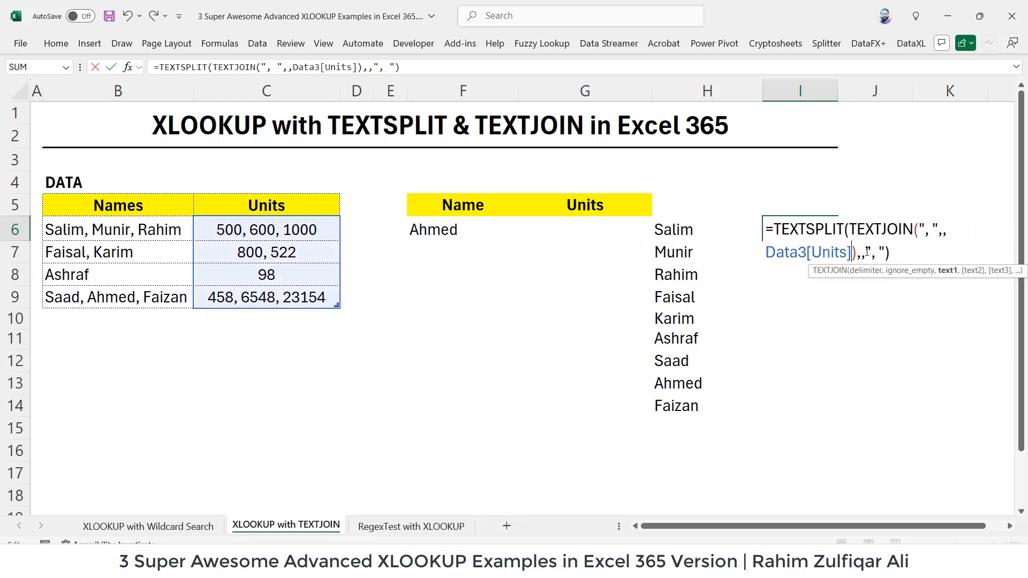
key(Return)
Check the split unit list in column I against the matching names in column H
click(731, 237)
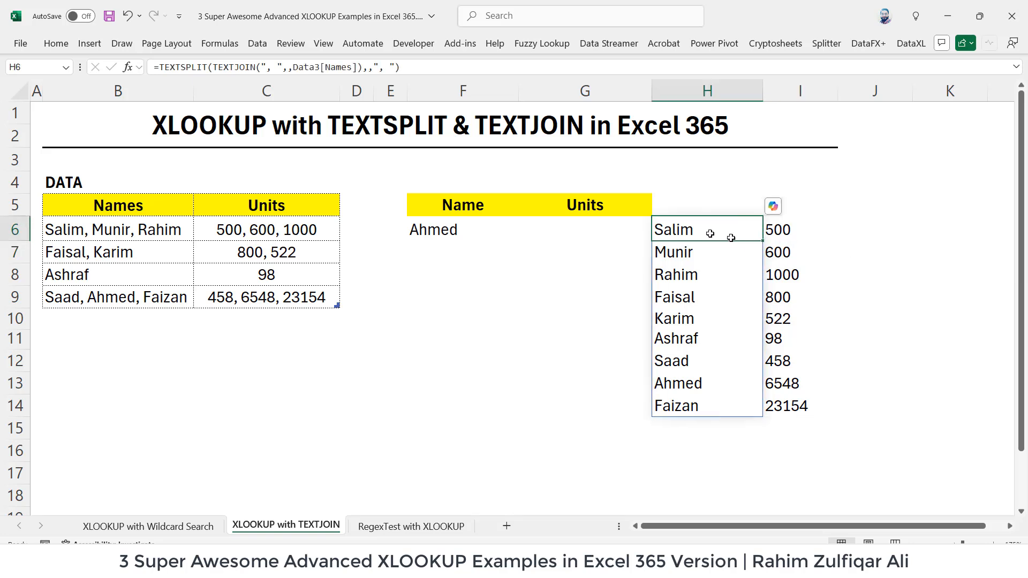
click(793, 232)
click(715, 255)
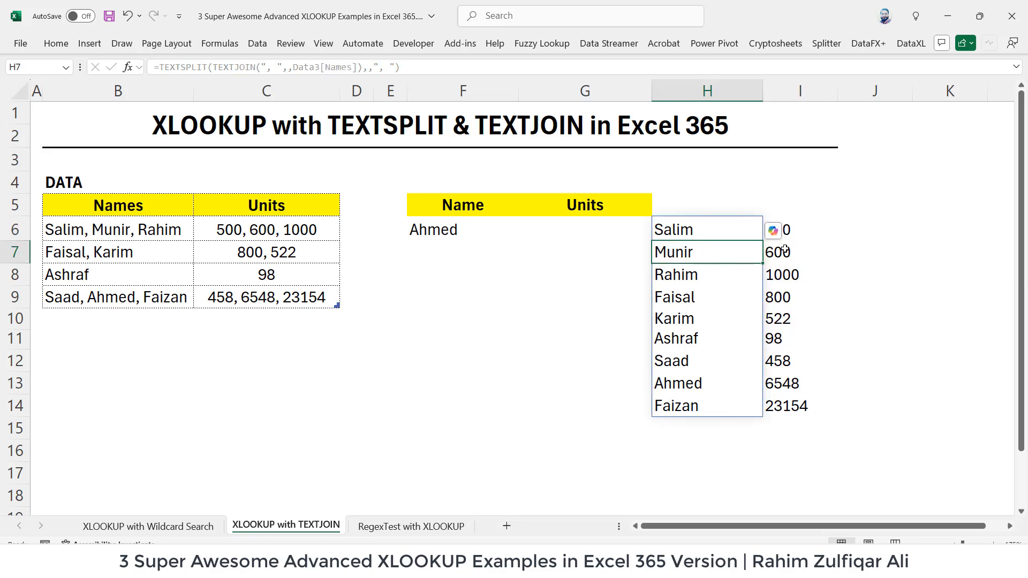
key(Right)
click(719, 279)
click(771, 275)
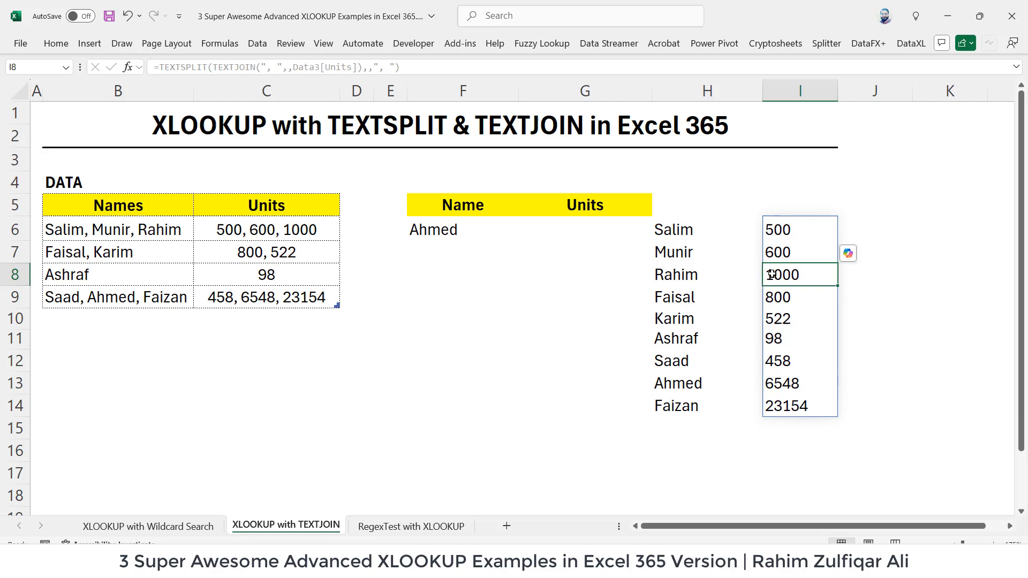
click(695, 326)
click(778, 338)
click(696, 245)
click(791, 297)
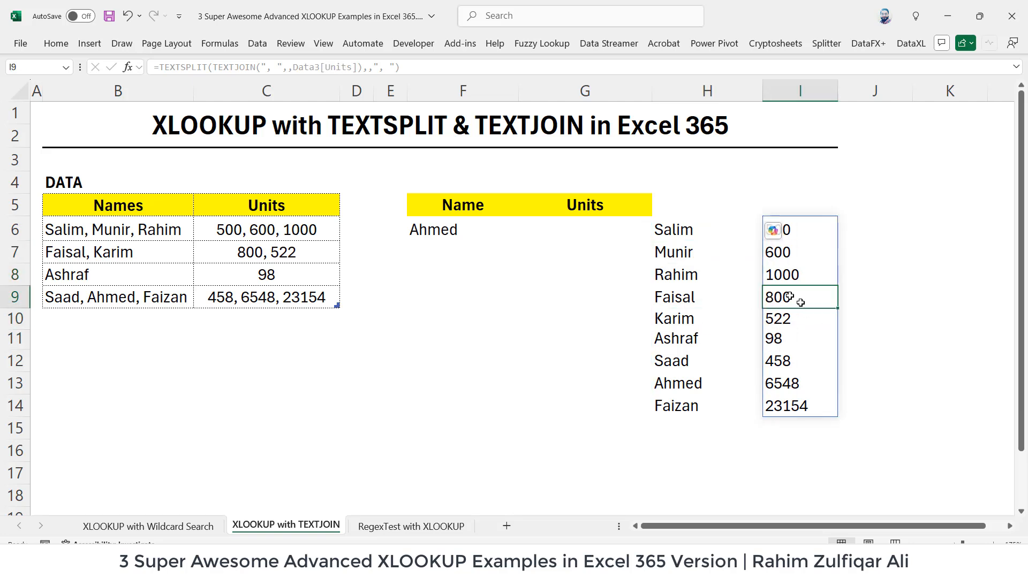
Review the TEXTSPLIT formulas in H6 and I6, the two lists they spill, and the F6:G6 lookup cells
double_click(688, 230)
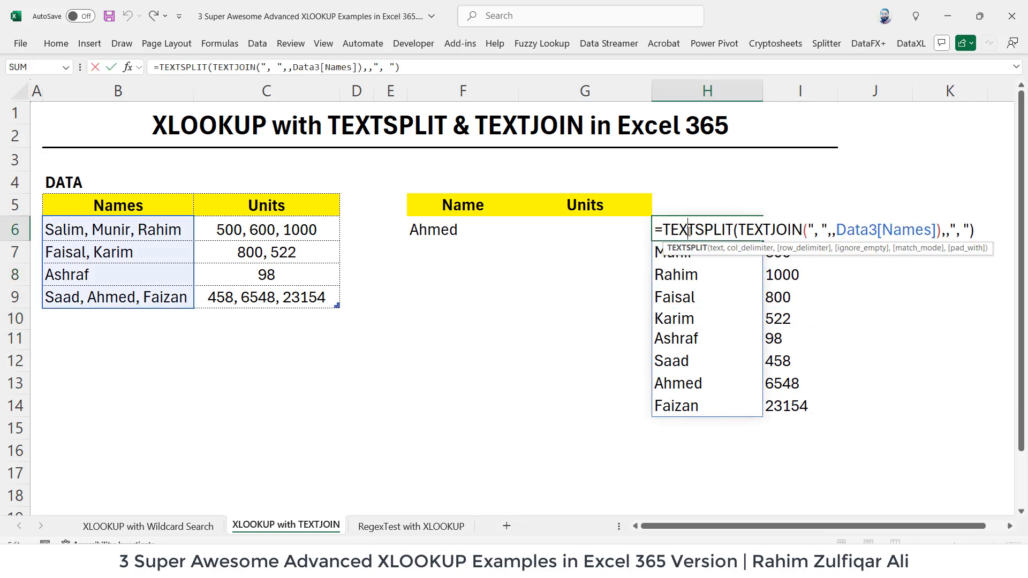
key(Escape)
click(790, 230)
double_click(790, 230)
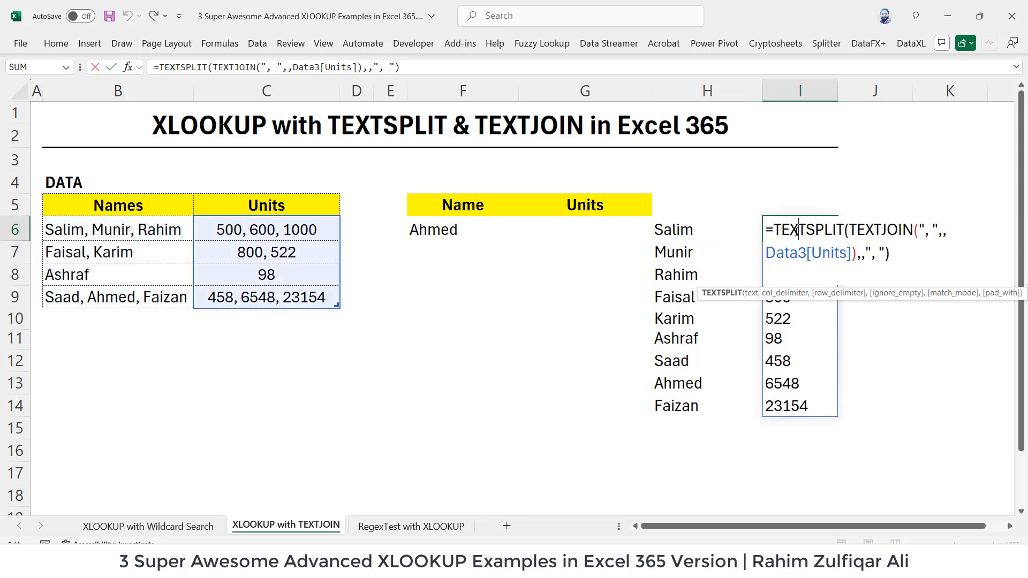
key(Escape)
click(691, 229)
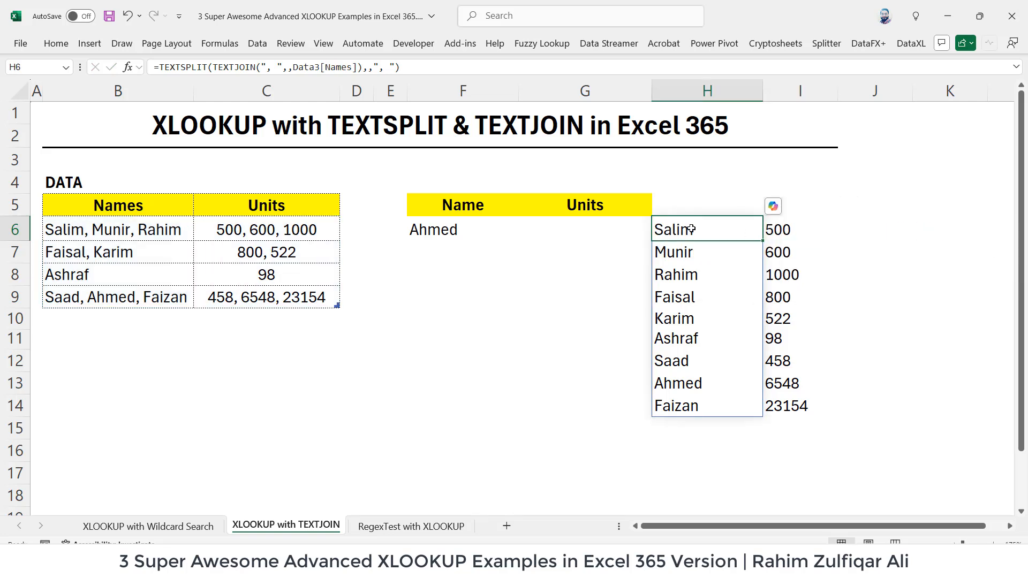
drag(691, 229, 782, 413)
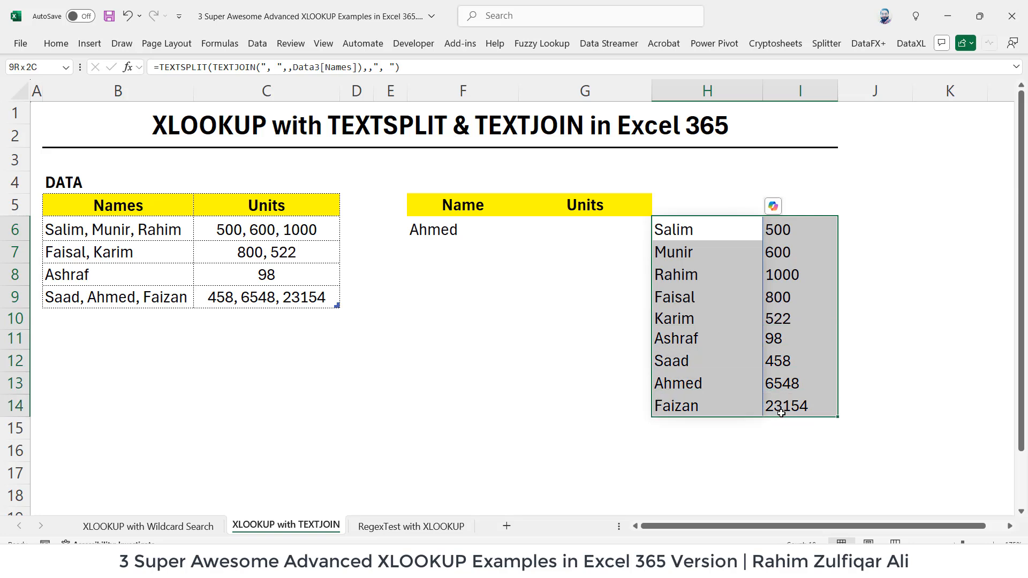
click(473, 230)
click(599, 229)
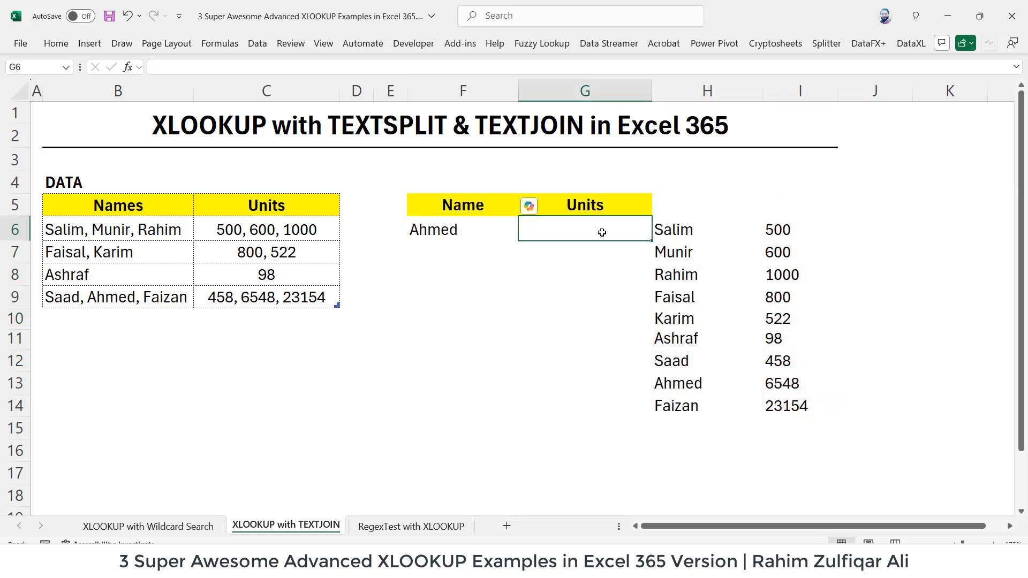
Move the split name and unit lists from H6:I14 two columns over so they start at J6
click(730, 230)
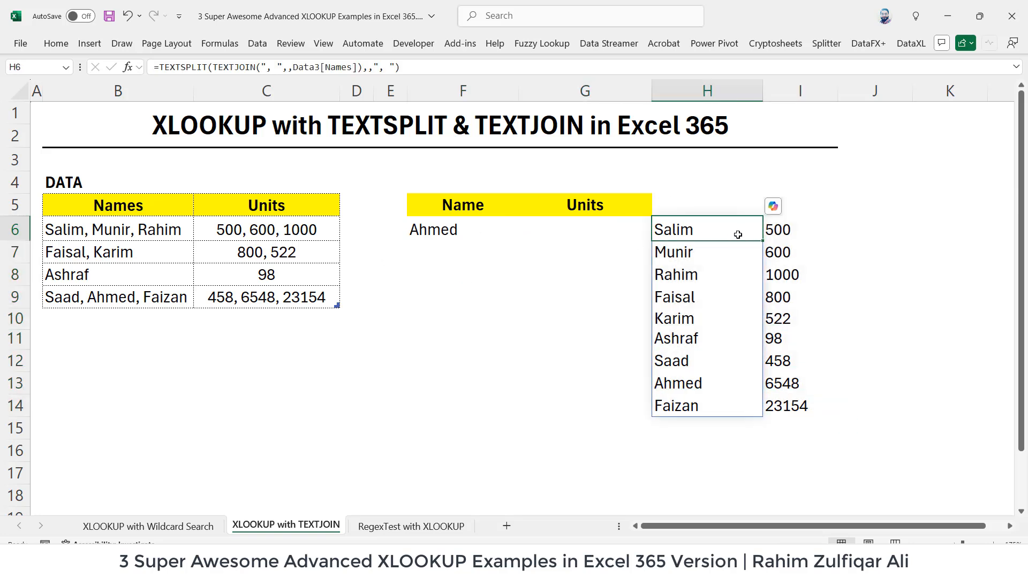
key(shift+Right)
key(ctrl+shift+Down)
key(ctrl+c)
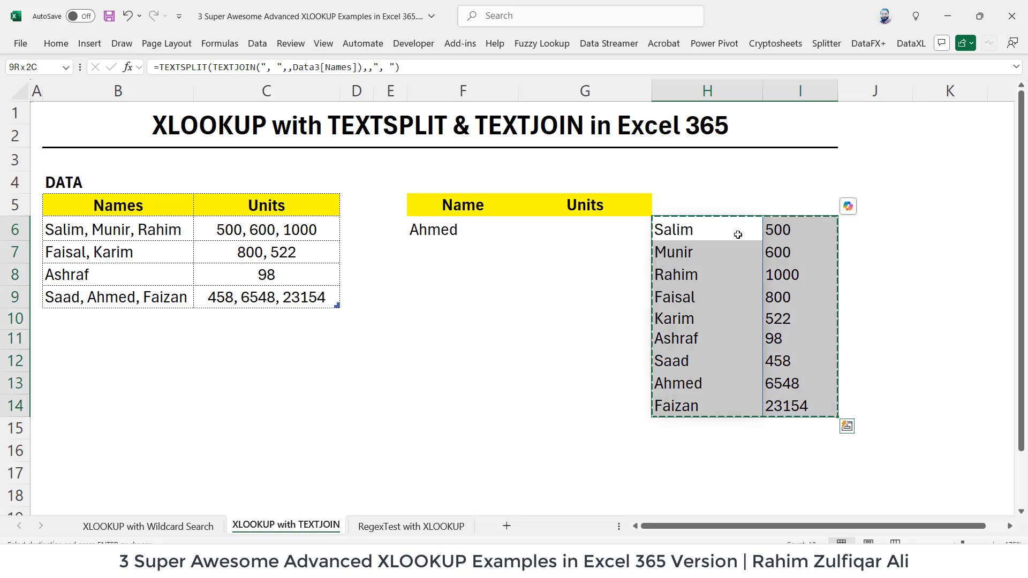
key(Right)
key(Right)
key(ctrl+v)
Start an XLOOKUP formula in G6 with F6 as the lookup value, adding a line break before the lookup array
key(Left)
key(Left)
key(Left)
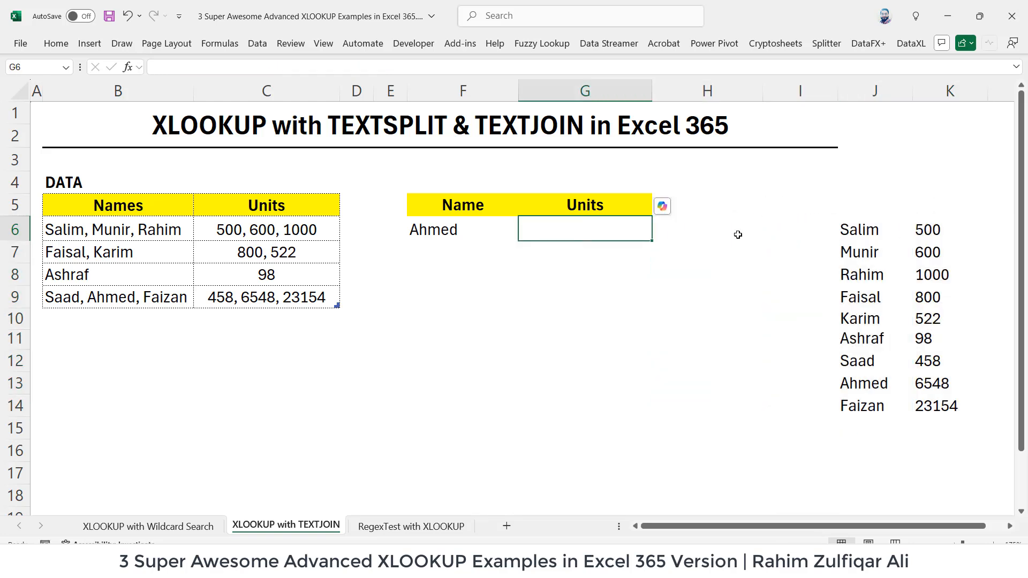
text(=xlo)
key(Tab)
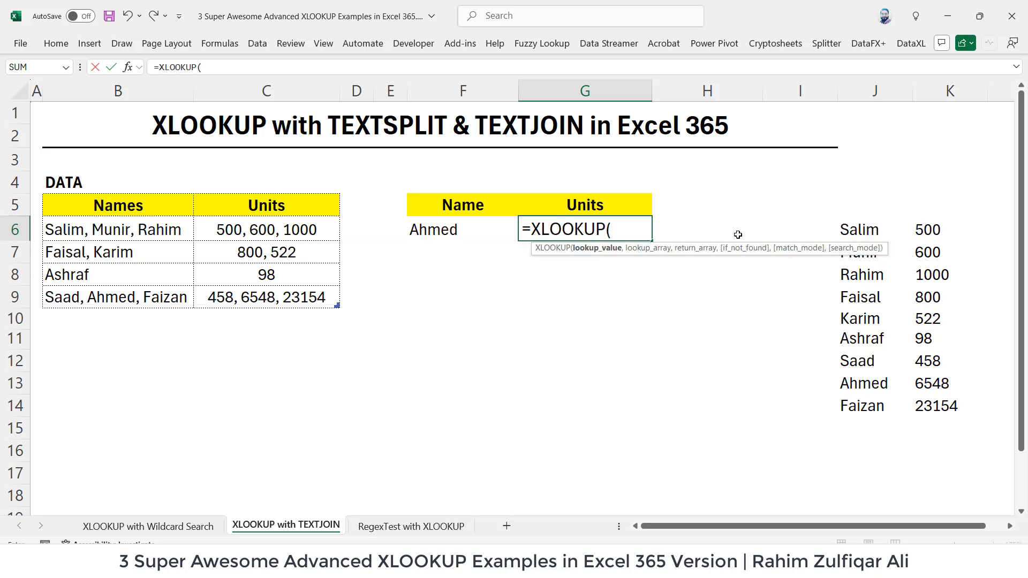
click(435, 231)
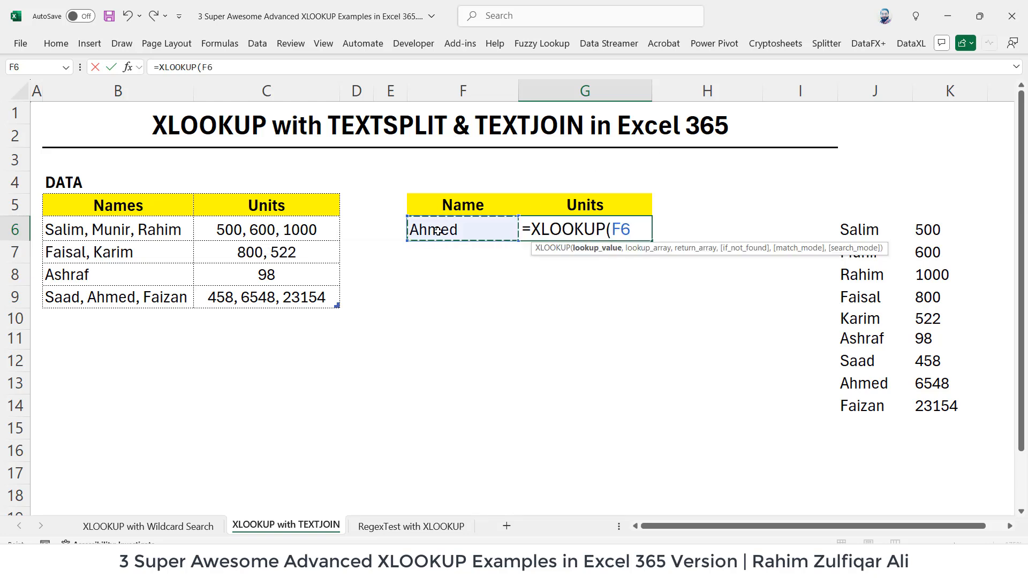
text(,)
key(alt+Return)
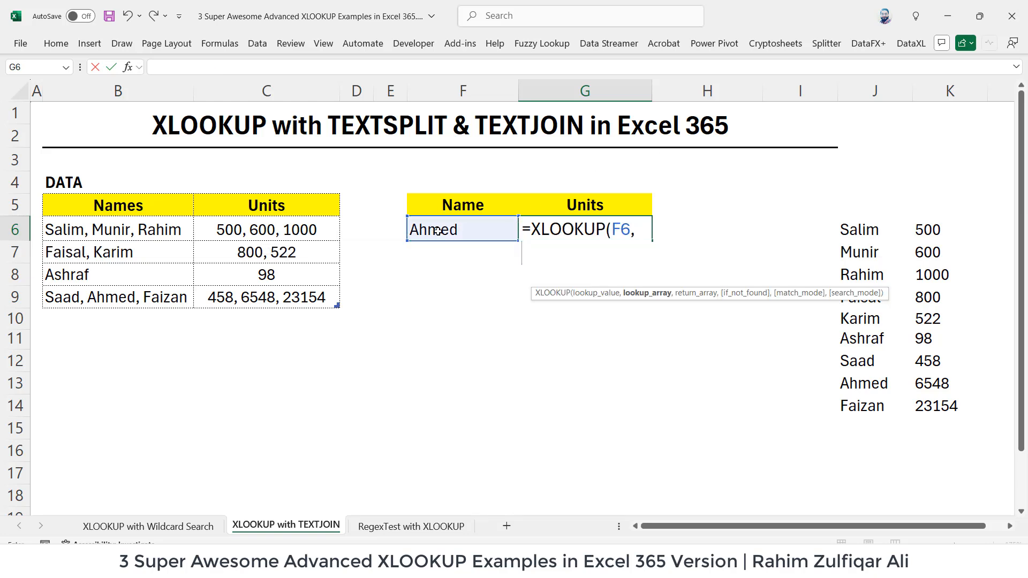
click(115, 234)
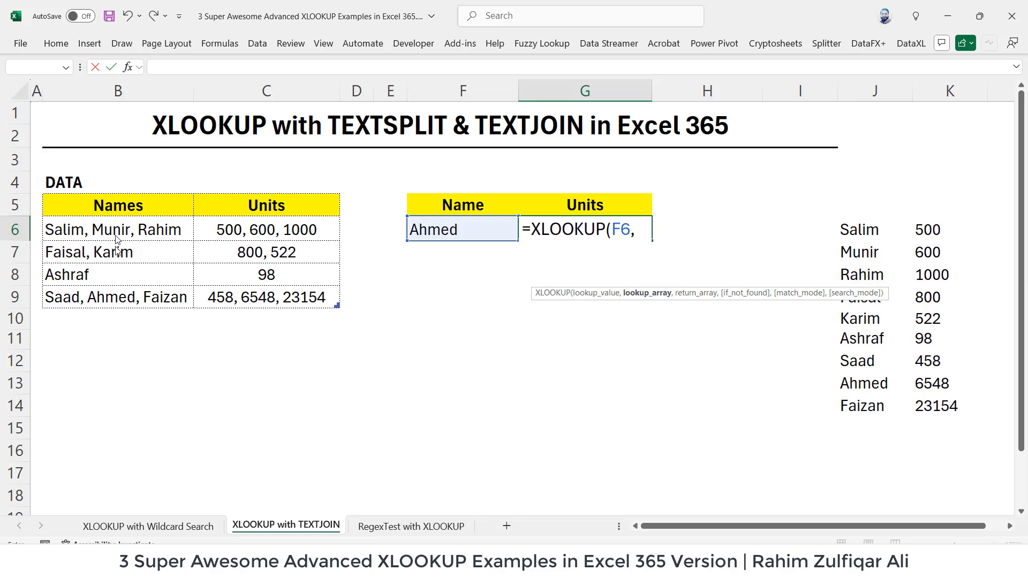
click(601, 315)
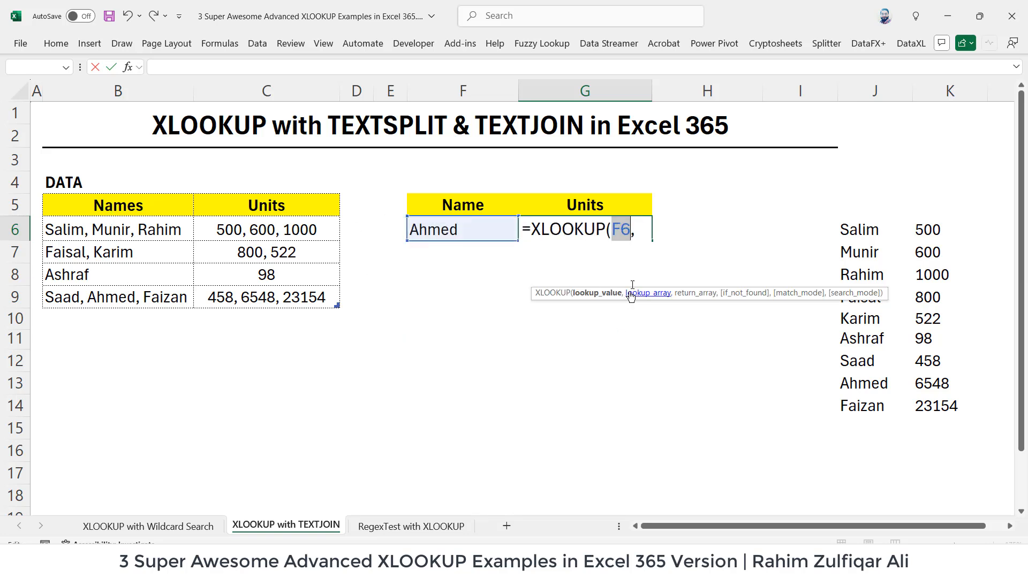
click(637, 224)
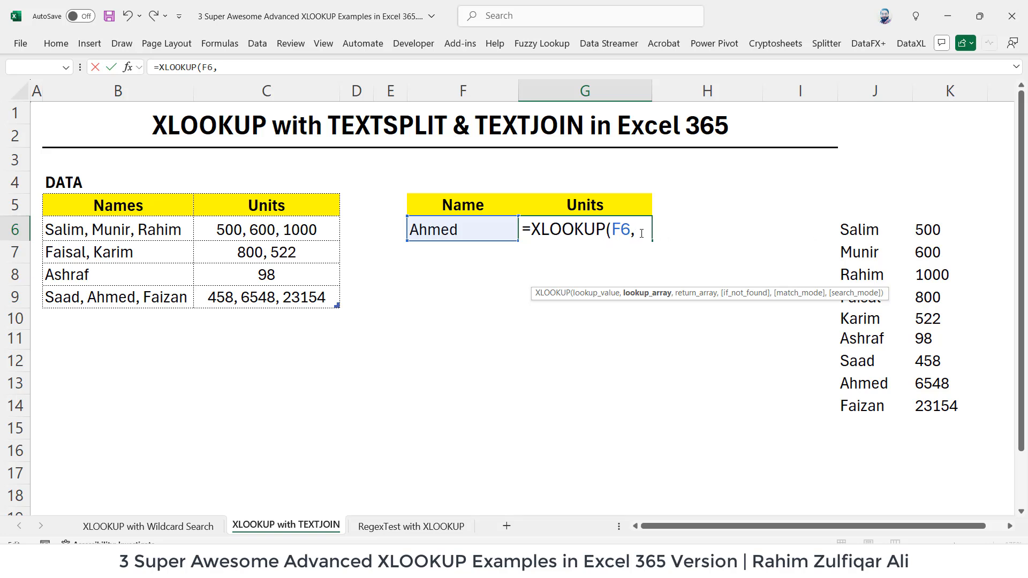
Store the unfinished XLOOKUP formula in G6 as text by prefixing it with an apostrophe
click(522, 230)
text(')
key(Return)
Copy the TEXTSPLIT expression from J6 without its equals sign into the G6 XLOOKUP as the lookup array
click(858, 259)
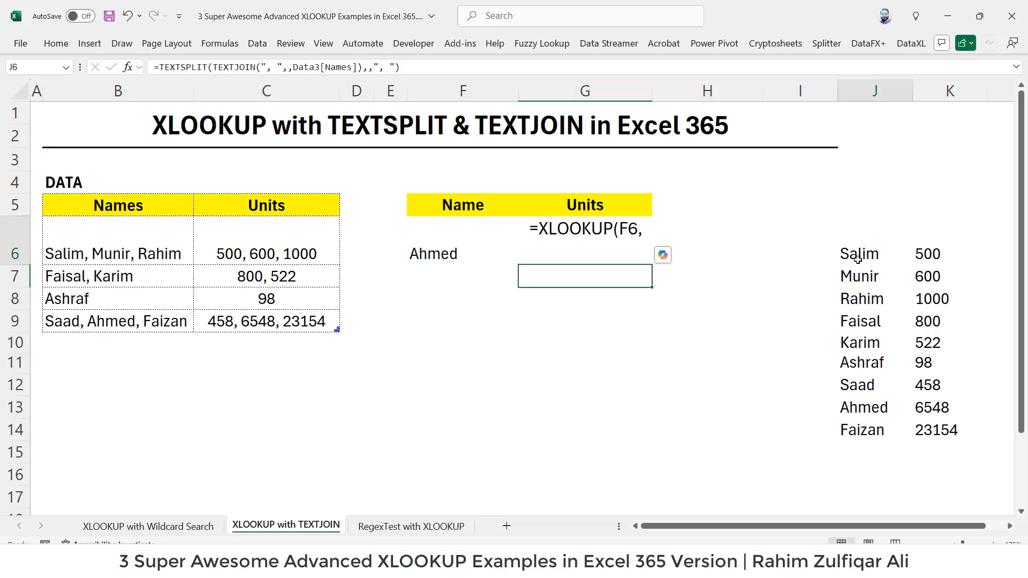
double_click(858, 259)
drag(852, 254, 1018, 287)
key(ctrl+c)
key(Escape)
double_click(542, 238)
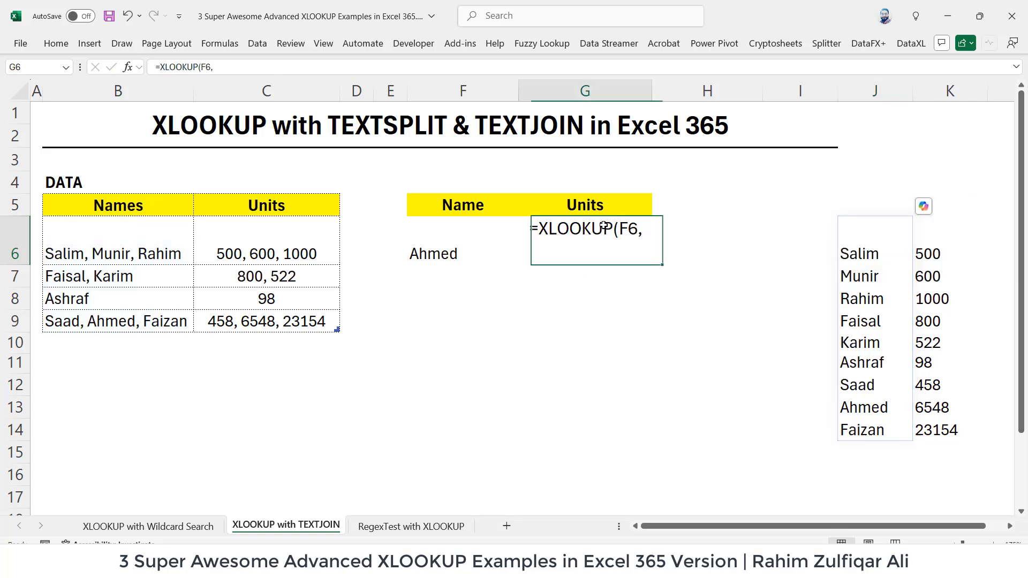
click(636, 250)
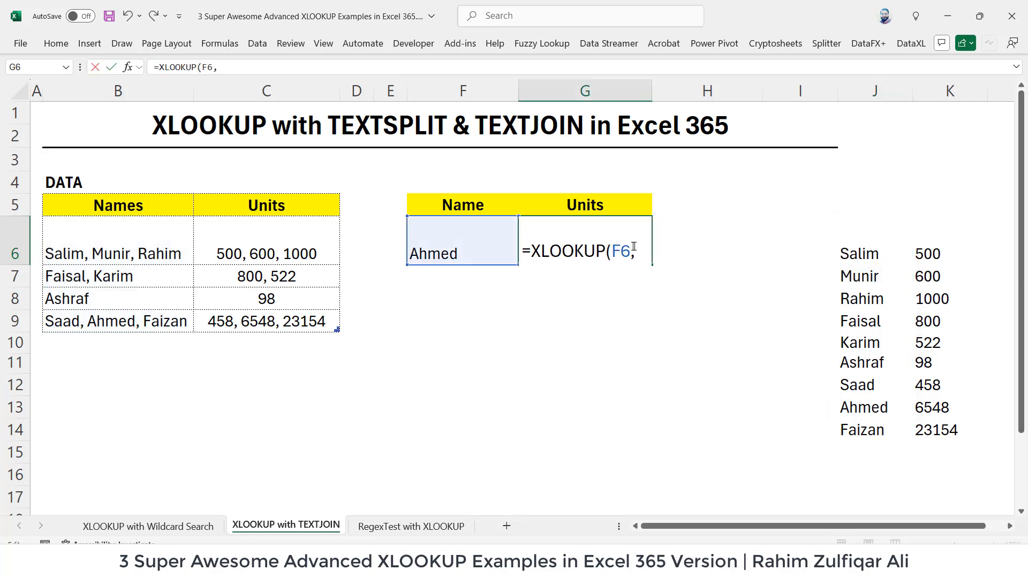
key(ctrl+v)
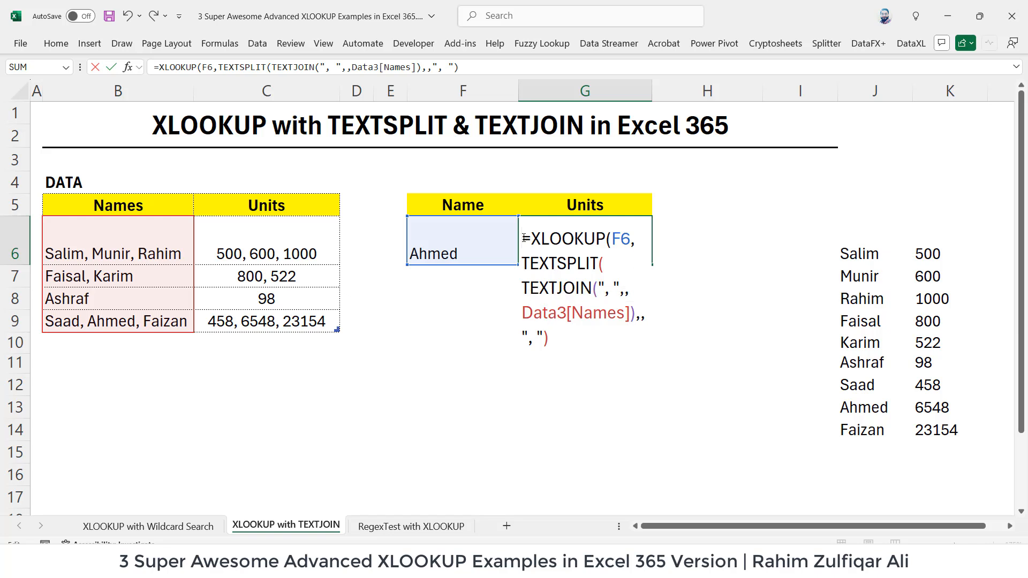
key(ctrl+Return)
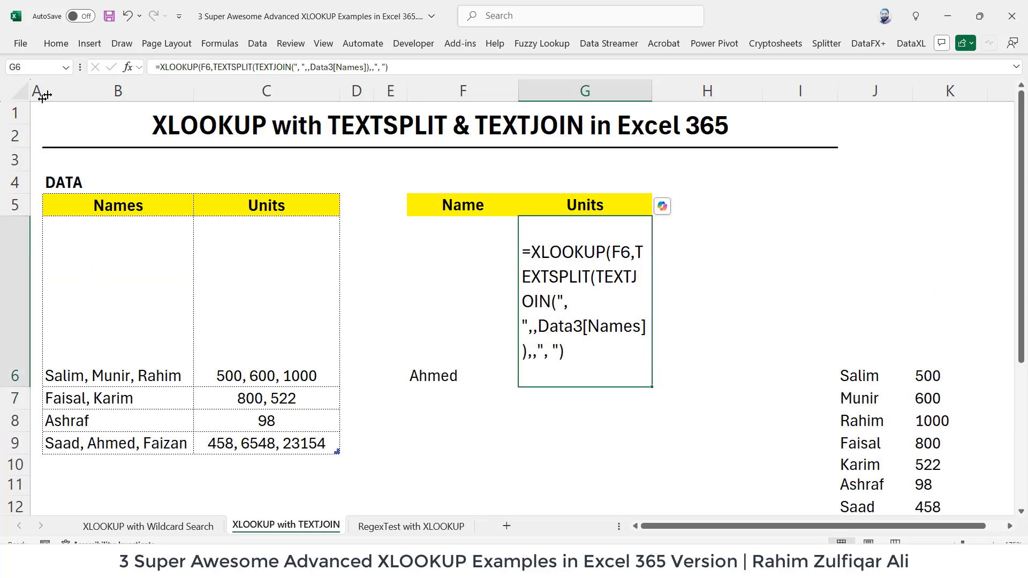
Reduce the height of row 6 so the data rows below move back up
click(70, 46)
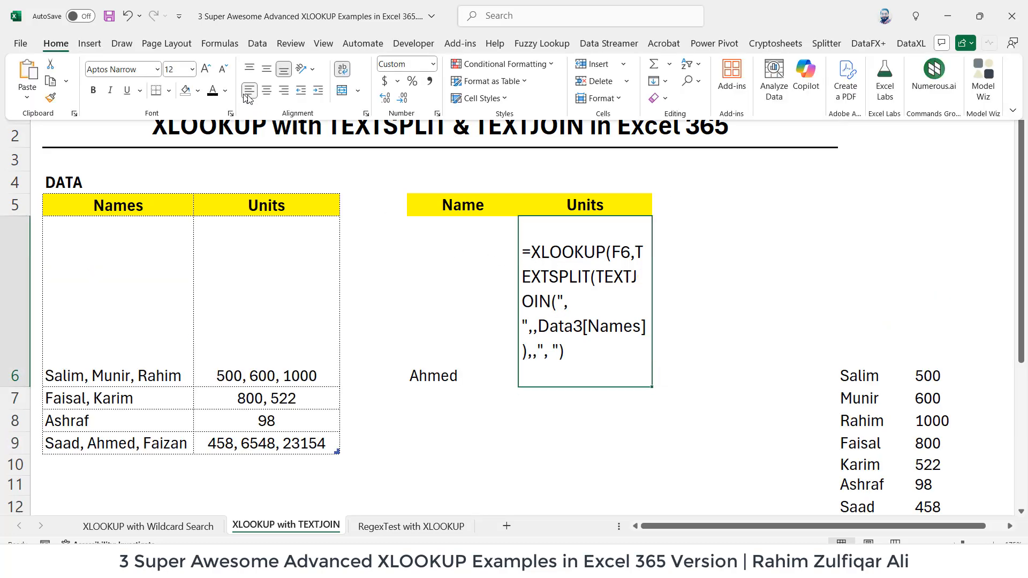
click(100, 298)
drag(16, 388, 15, 265)
Add a comma after the lookup array in G6 and commit the formula, accepting the suggested correction
double_click(595, 252)
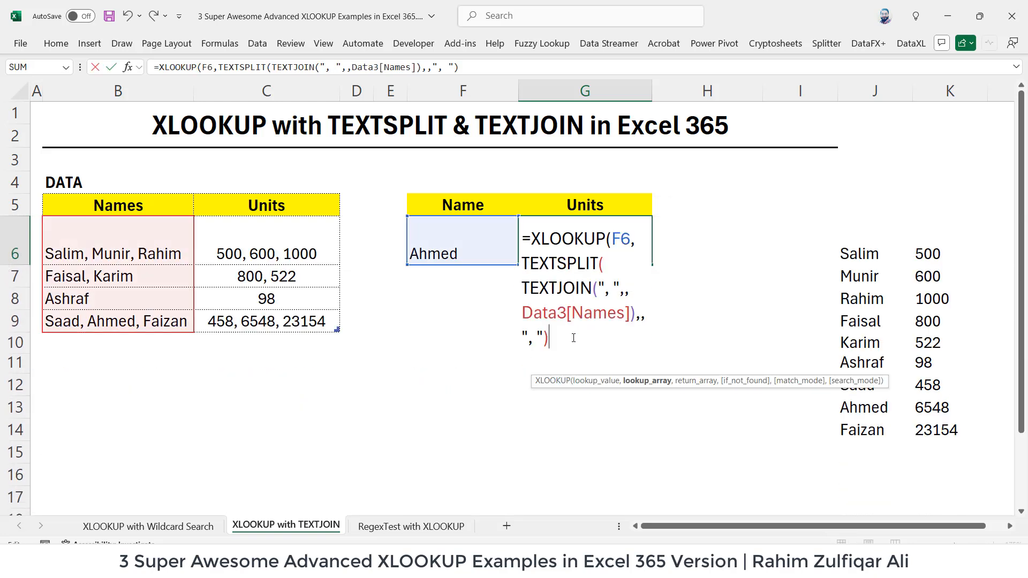
text(,)
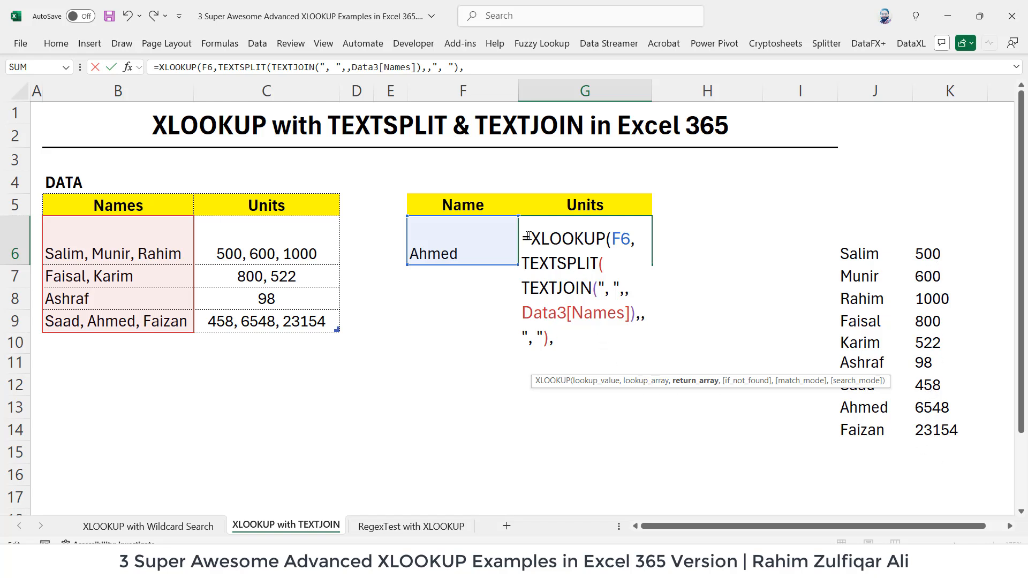
key(Return)
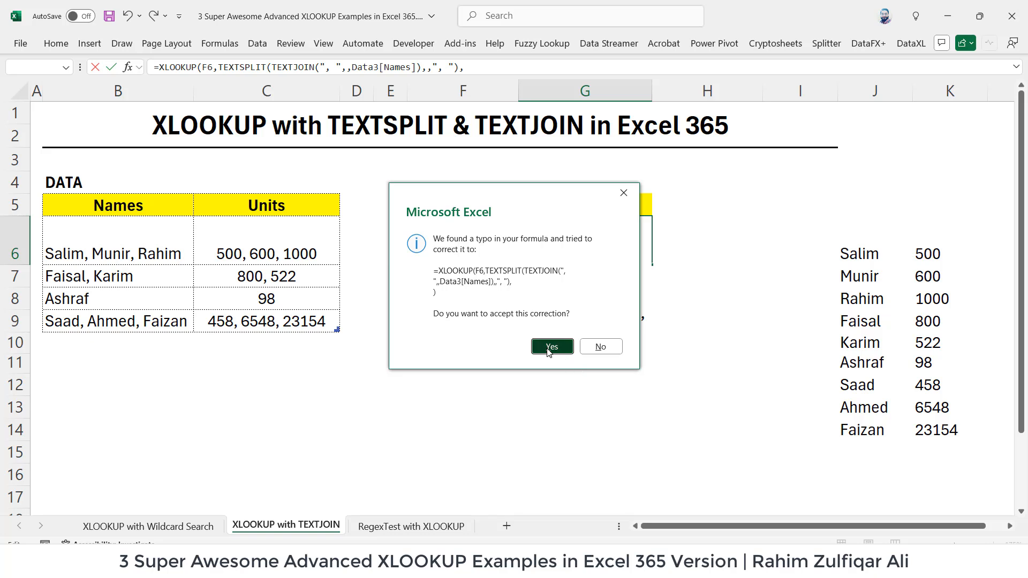
click(552, 347)
Copy the Data3[Units] TEXTSPLIT expression from K6 into the G6 XLOOKUP as the return array and commit the completed formula
double_click(927, 255)
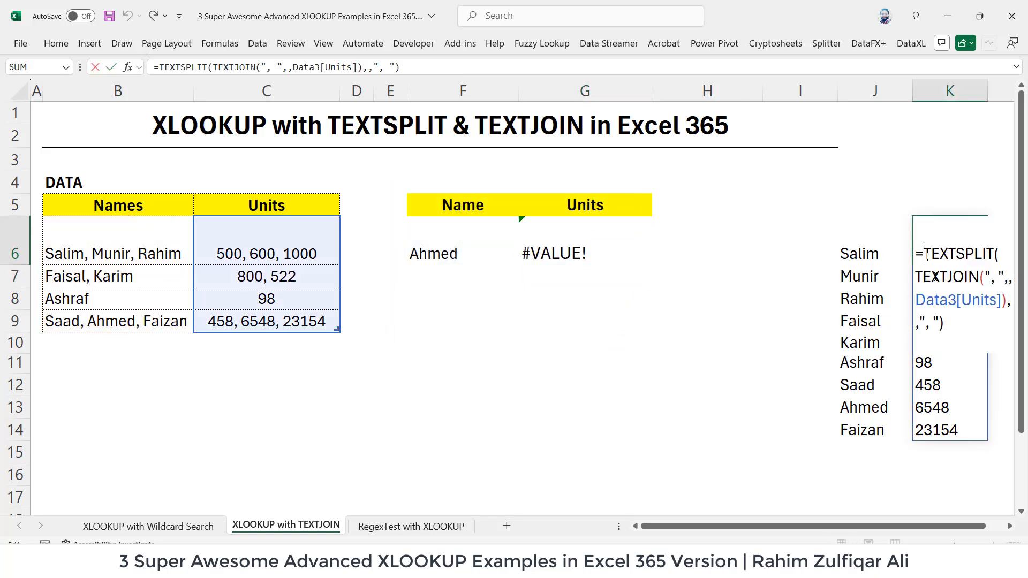
drag(945, 321, 924, 256)
key(ctrl+c)
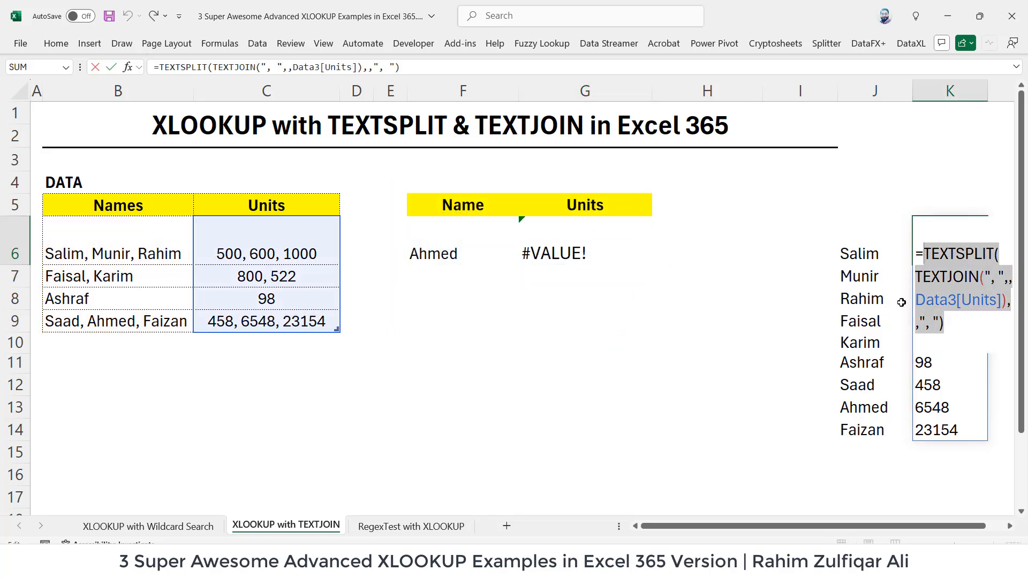
key(Escape)
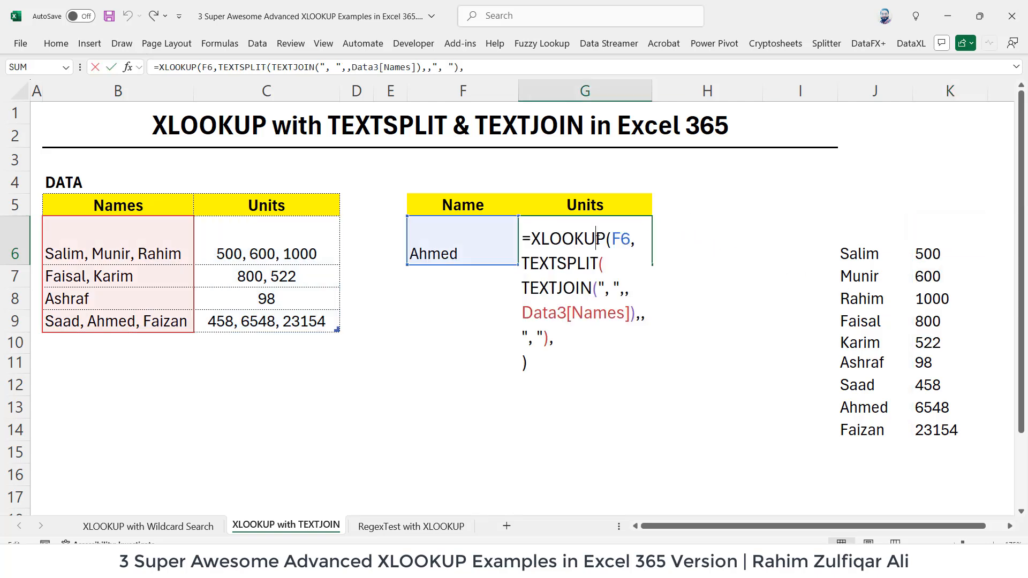
click(541, 361)
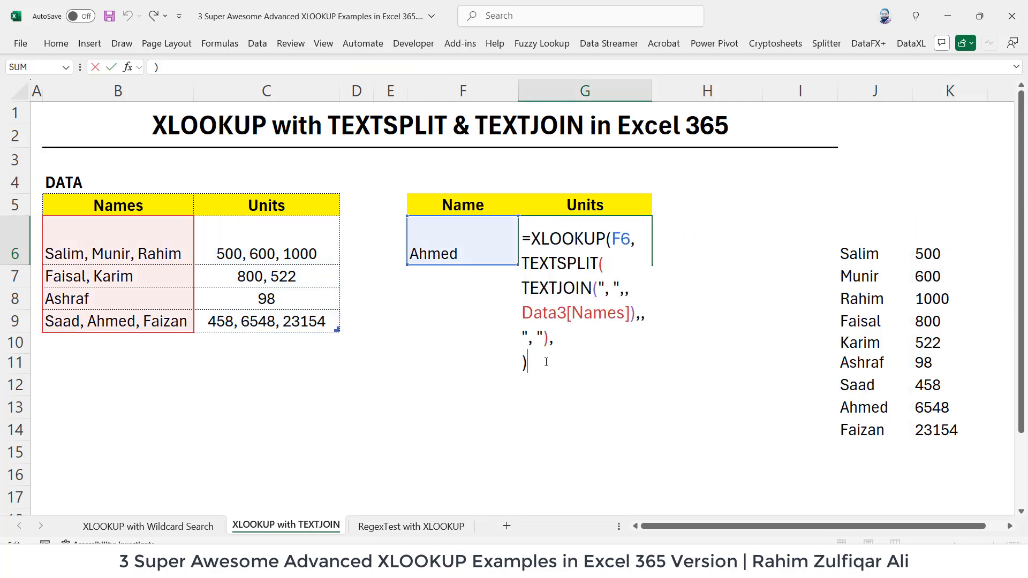
key(BackSpace)
key(BackSpace)
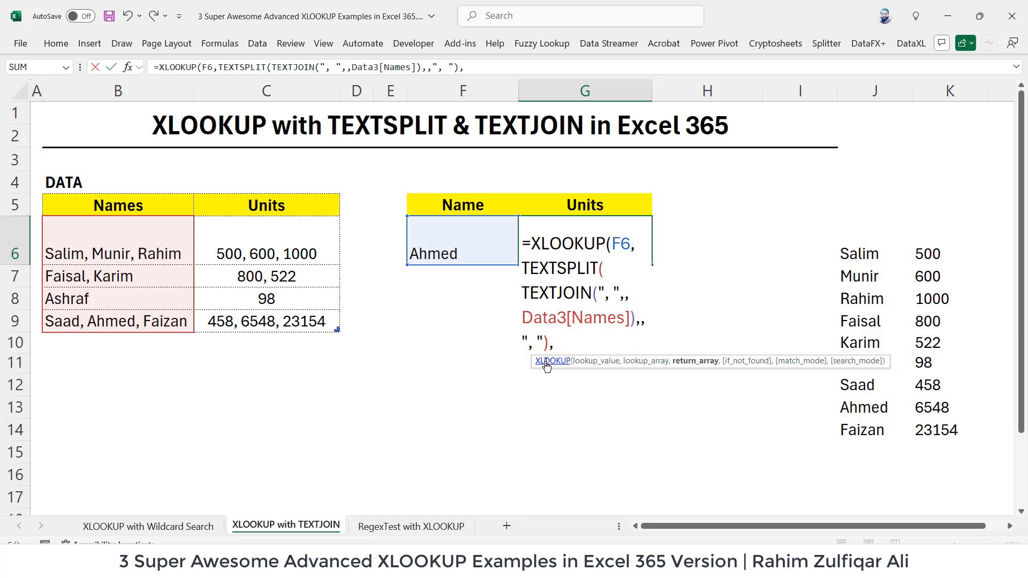
key(ctrl+v)
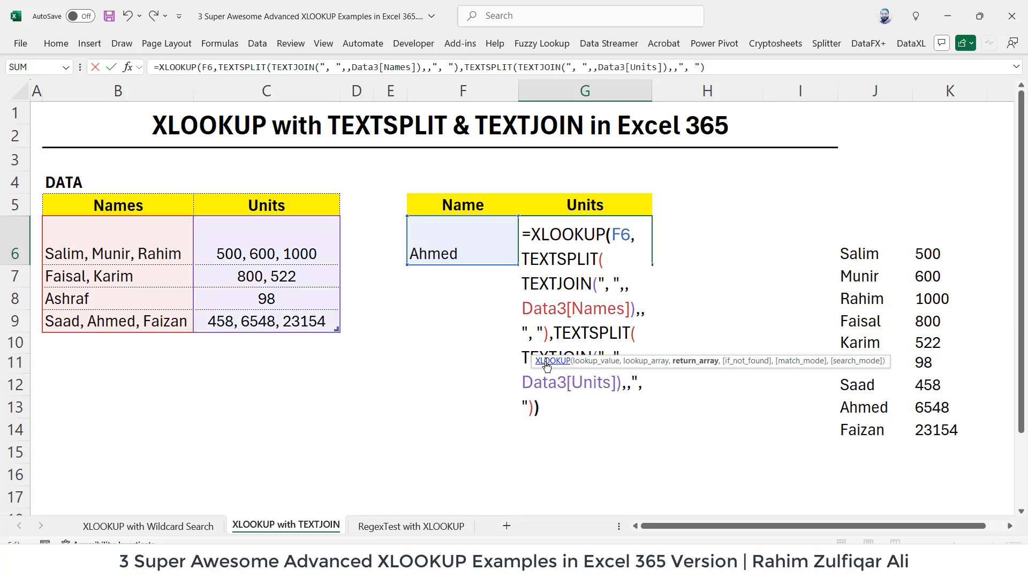
key(Return)
click(597, 246)
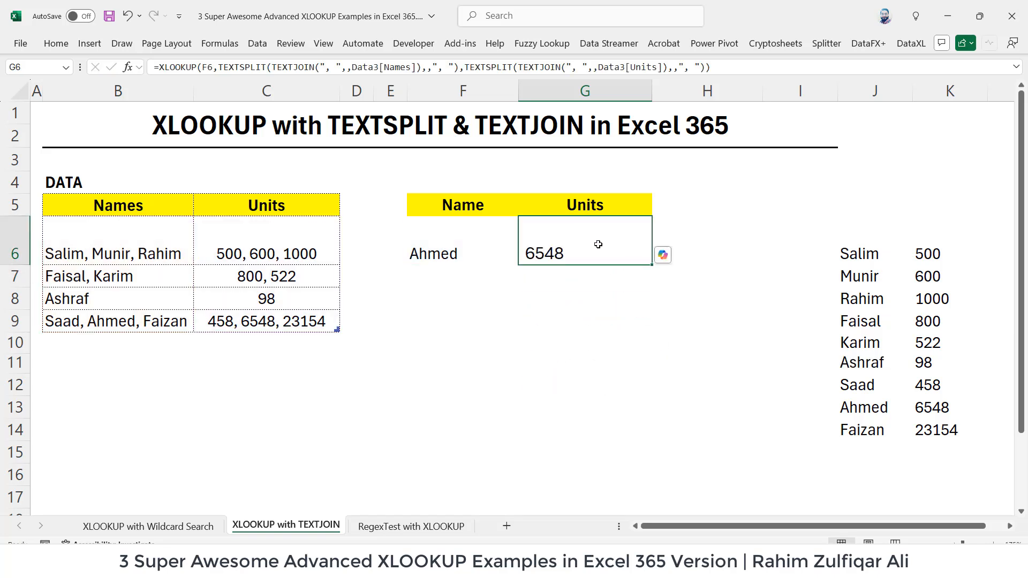
Delete the helper name and unit lists in columns J and K, rows 6 to 15
click(858, 257)
drag(857, 251, 954, 447)
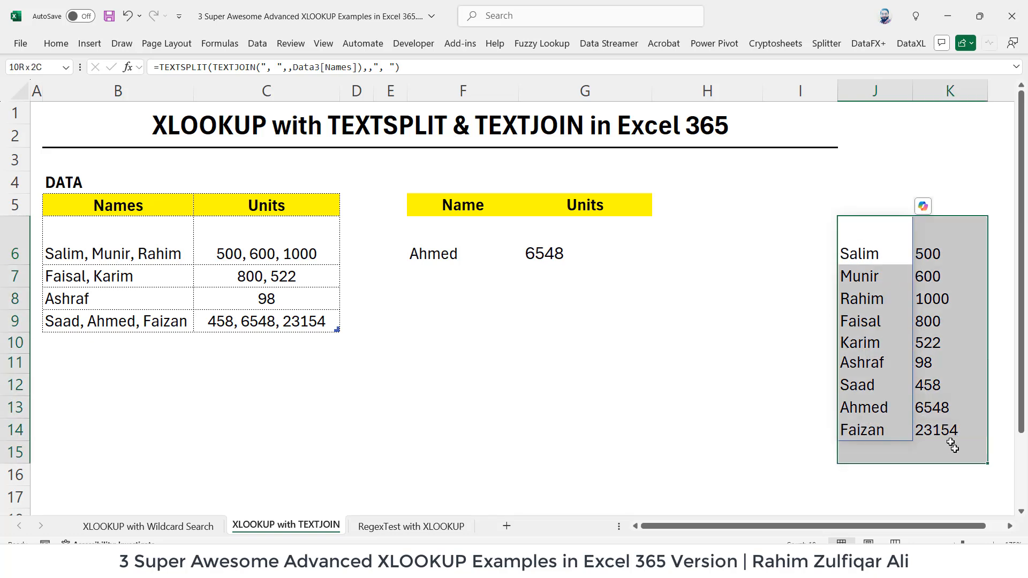
key(Delete)
Apply the comma number style to the XLOOKUP result in G6
click(544, 245)
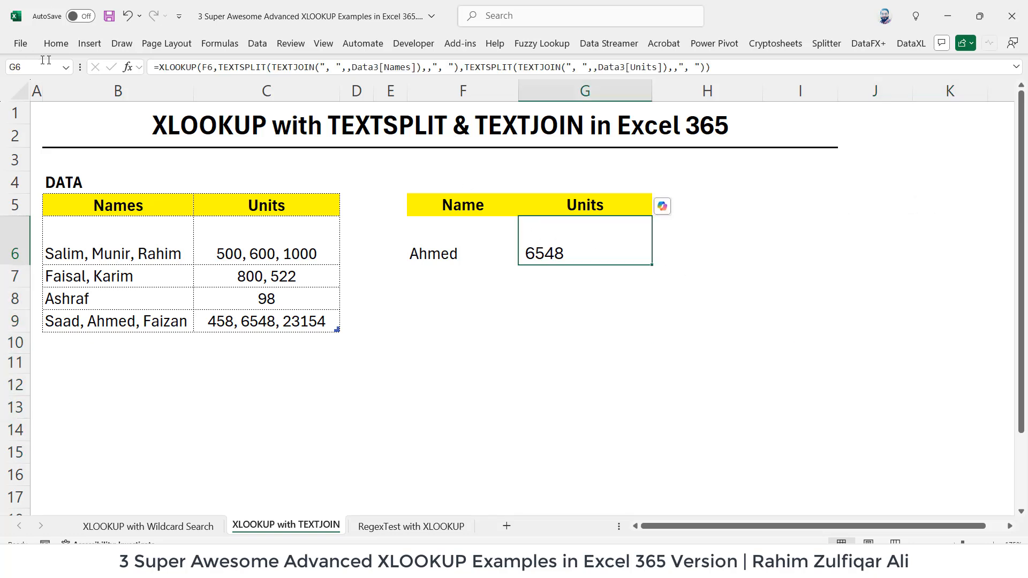
click(56, 43)
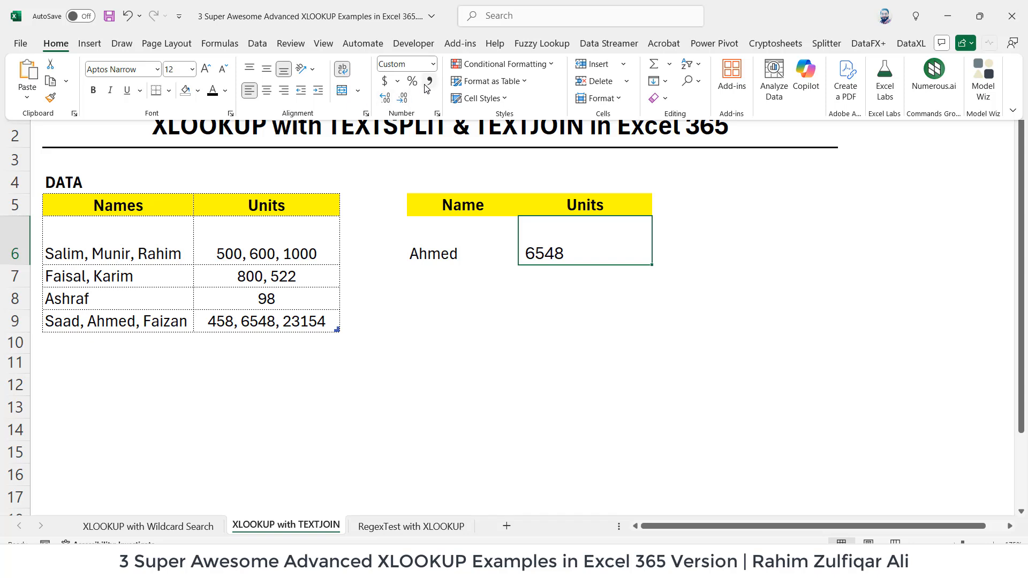
click(427, 83)
click(613, 292)
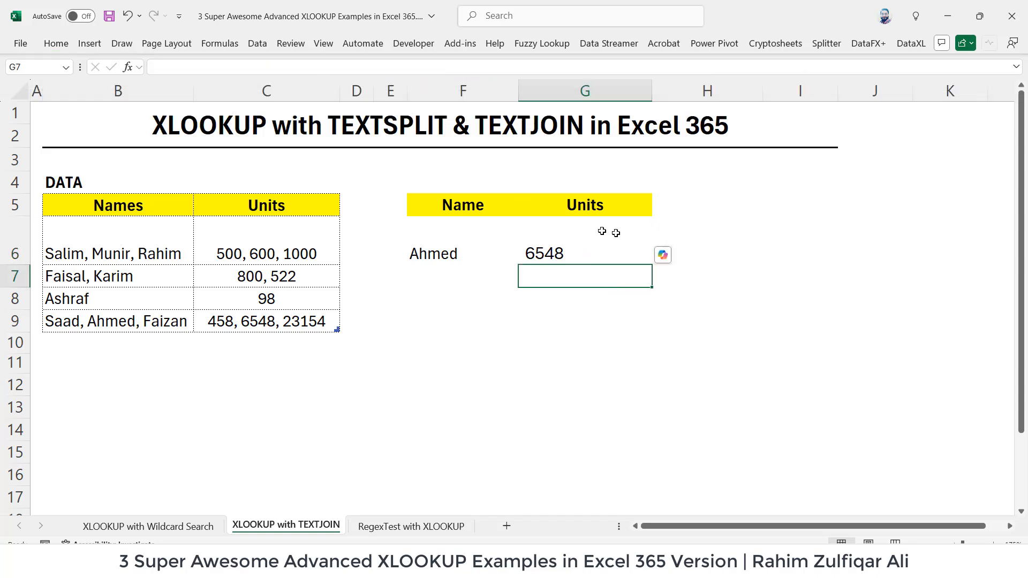
Test whether G6 holds a number with =ISNUMBER(G6) in H6, and clear the test formula
click(601, 230)
click(718, 257)
text(=isnum)
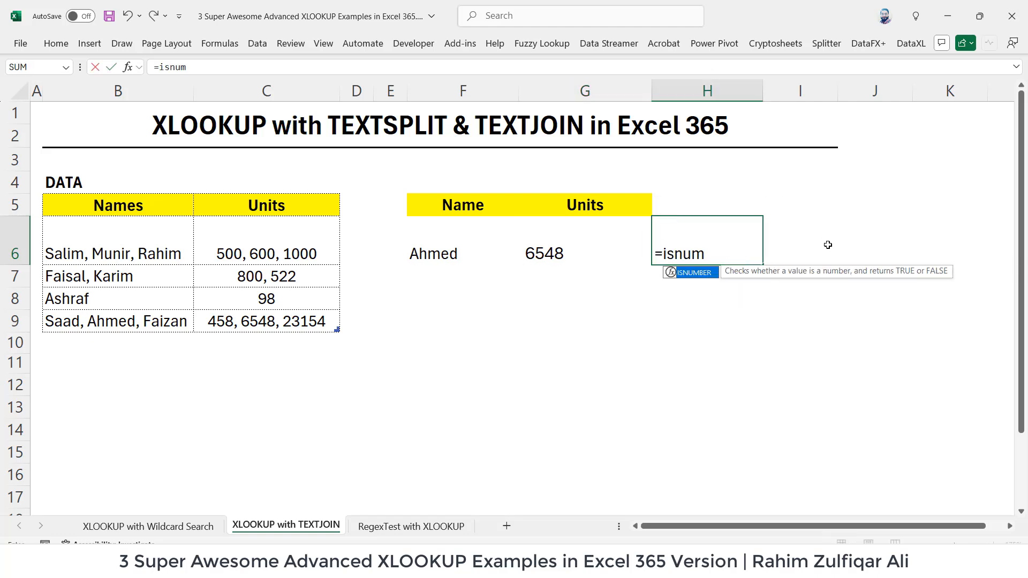
key(Tab)
key(Left)
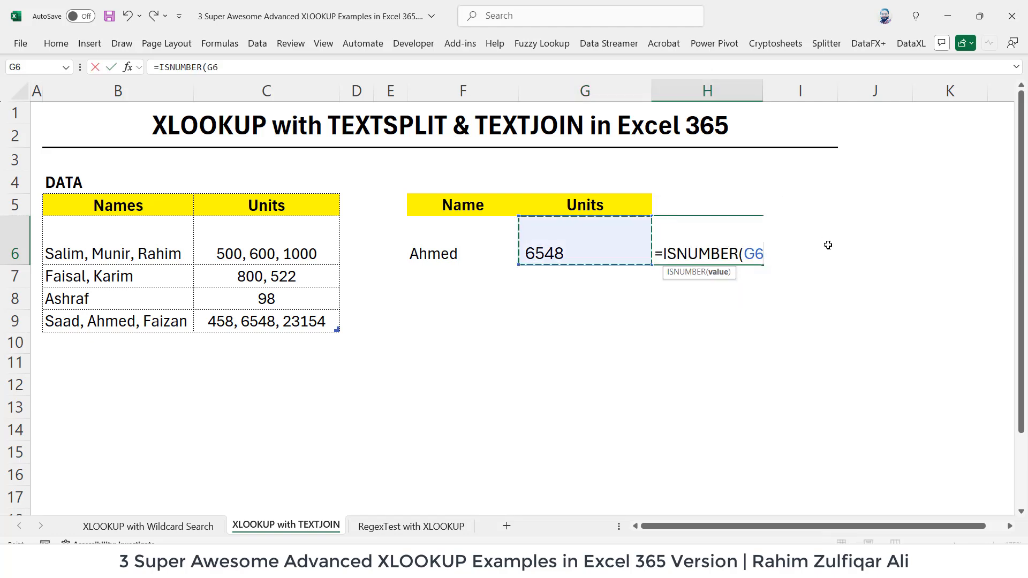
key(Return)
key(Up)
key(Left)
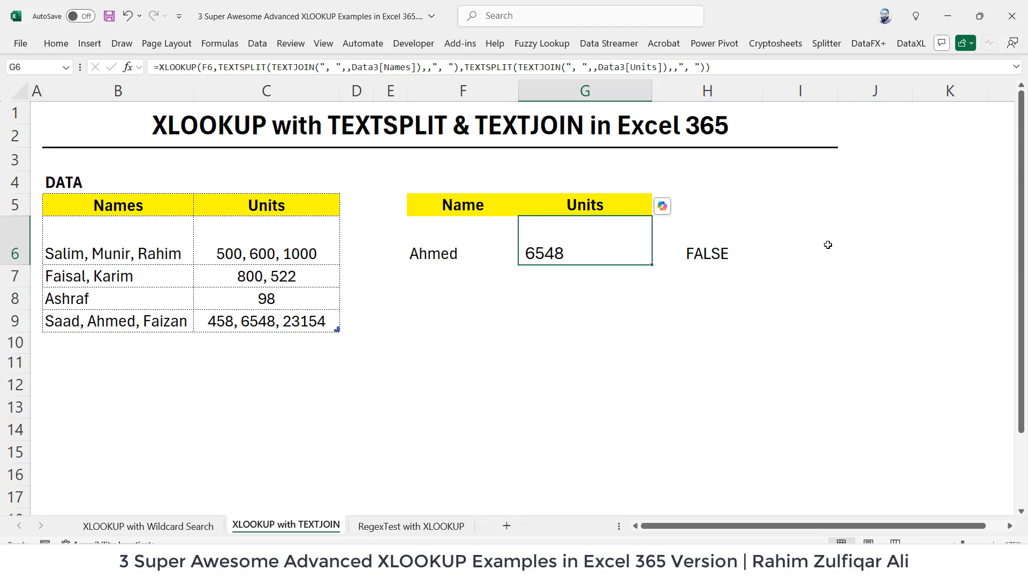
click(150, 322)
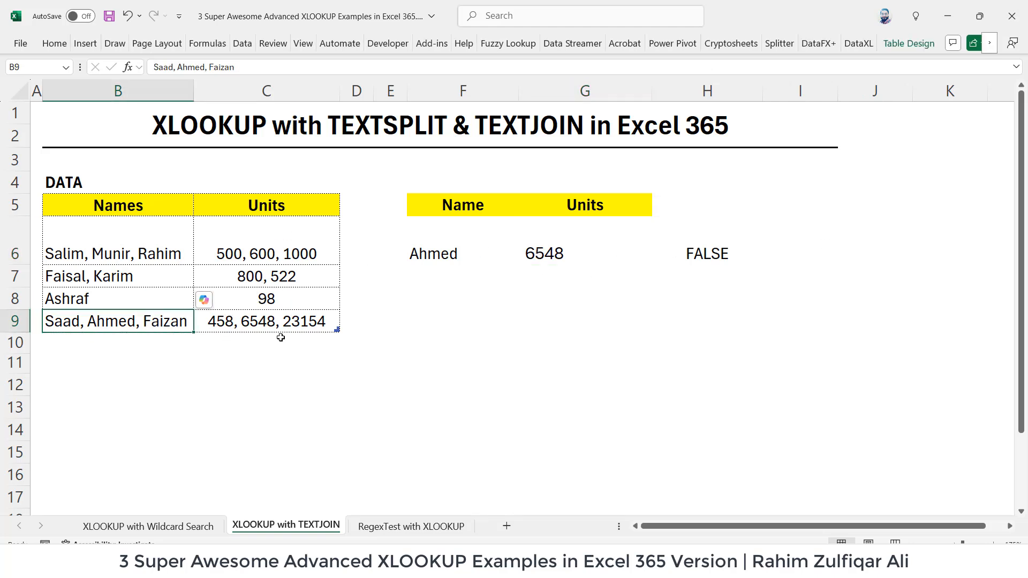
click(589, 260)
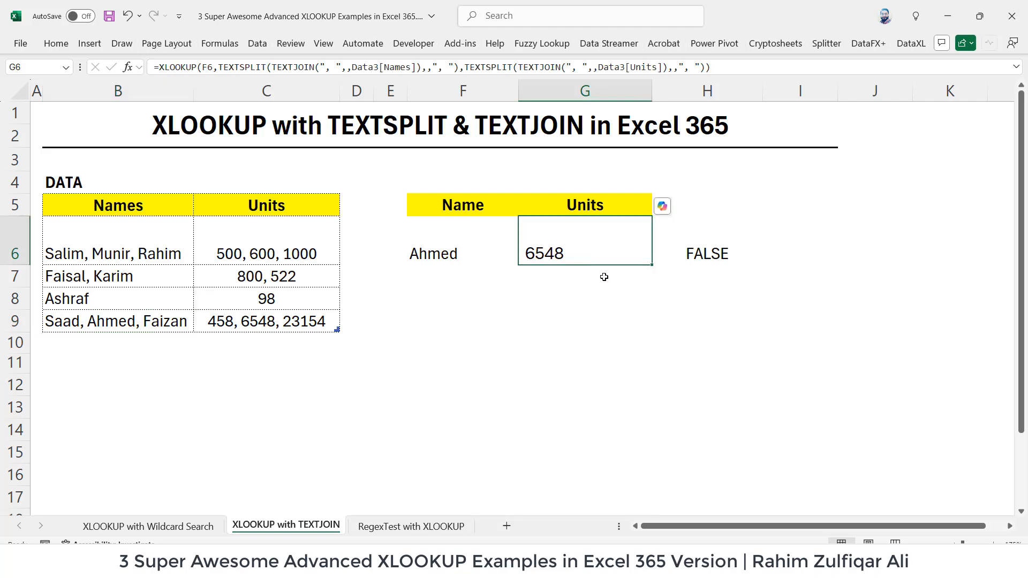
click(688, 260)
key(Delete)
Wrap the whole XLOOKUP formula in G6 in a VALUE function and commit it
double_click(568, 250)
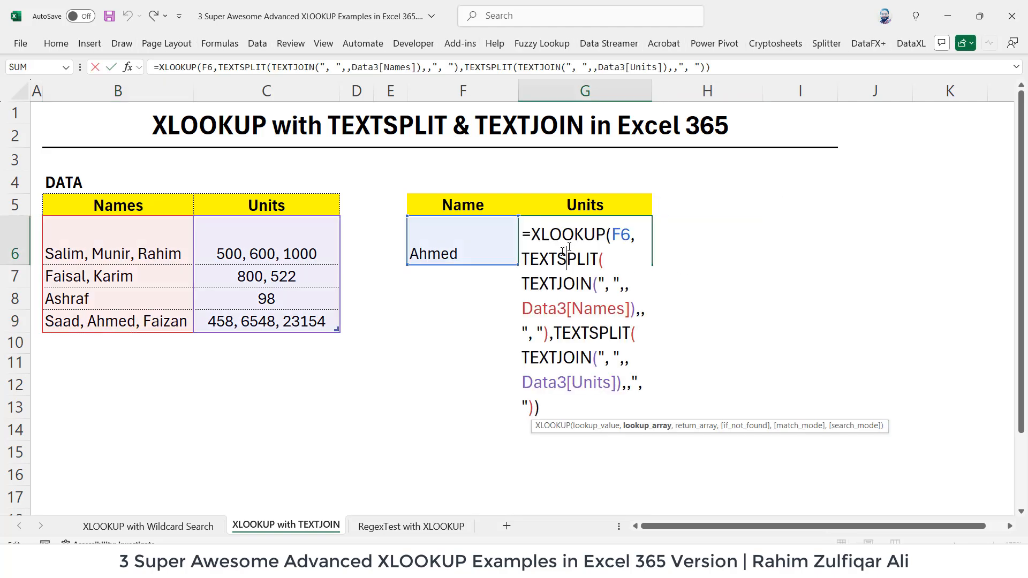
click(529, 234)
text(value)
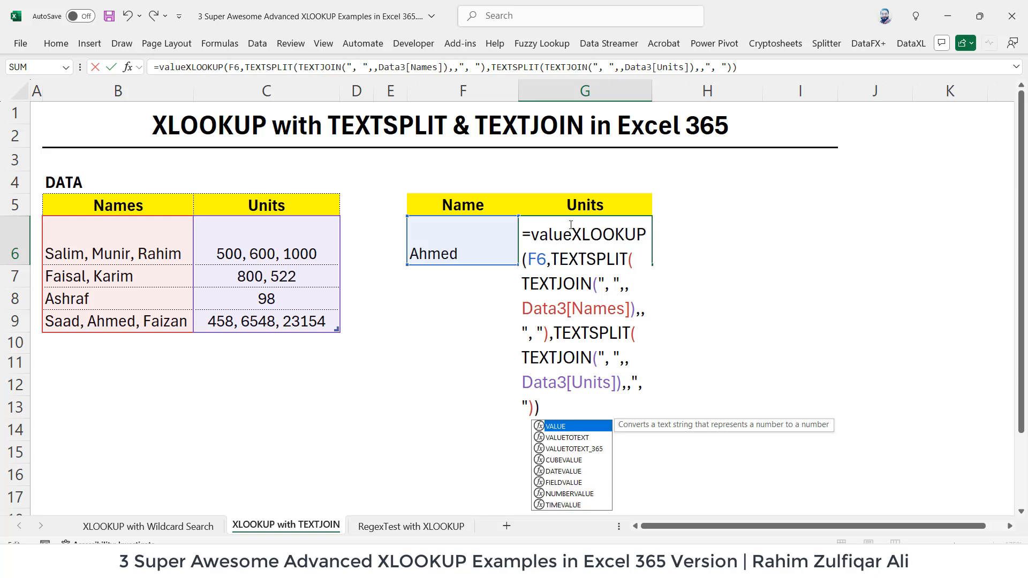
key(Tab)
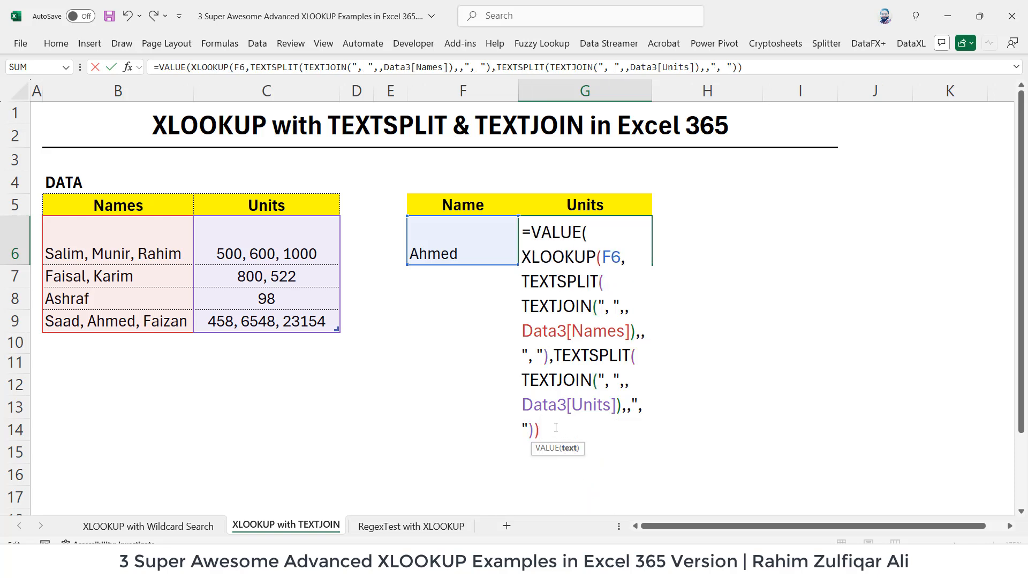
key(Return)
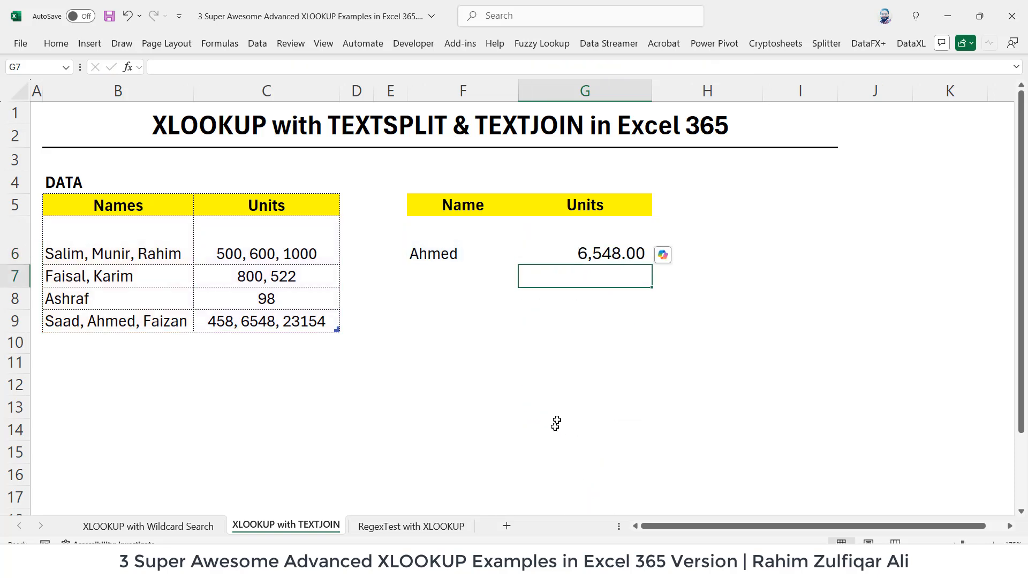
Format the Units result in G6 to show no decimal places
click(631, 238)
click(69, 43)
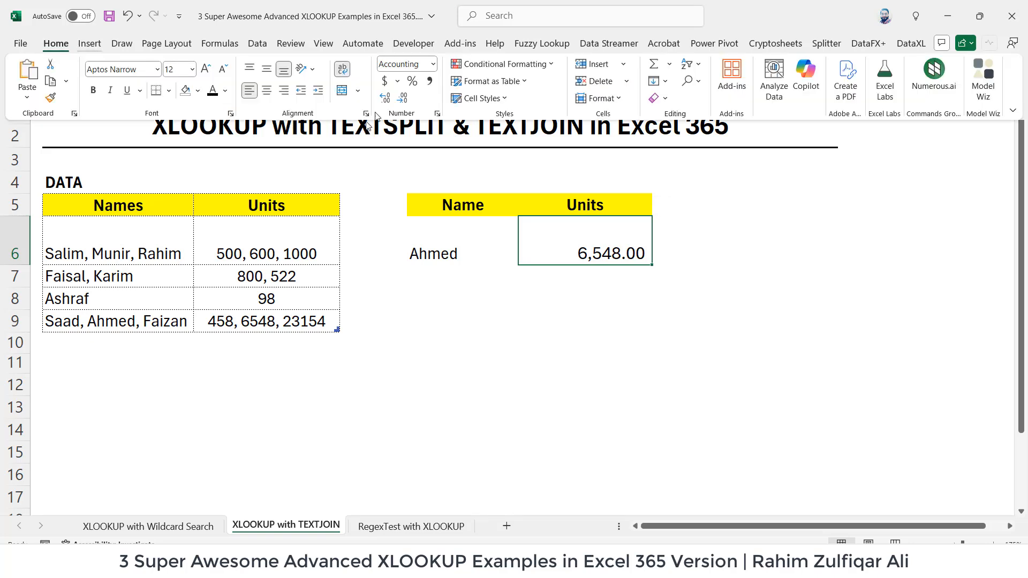
click(402, 99)
click(402, 100)
Test the formula with the second name from B6 in F6 and compare the result with the source row
click(452, 260)
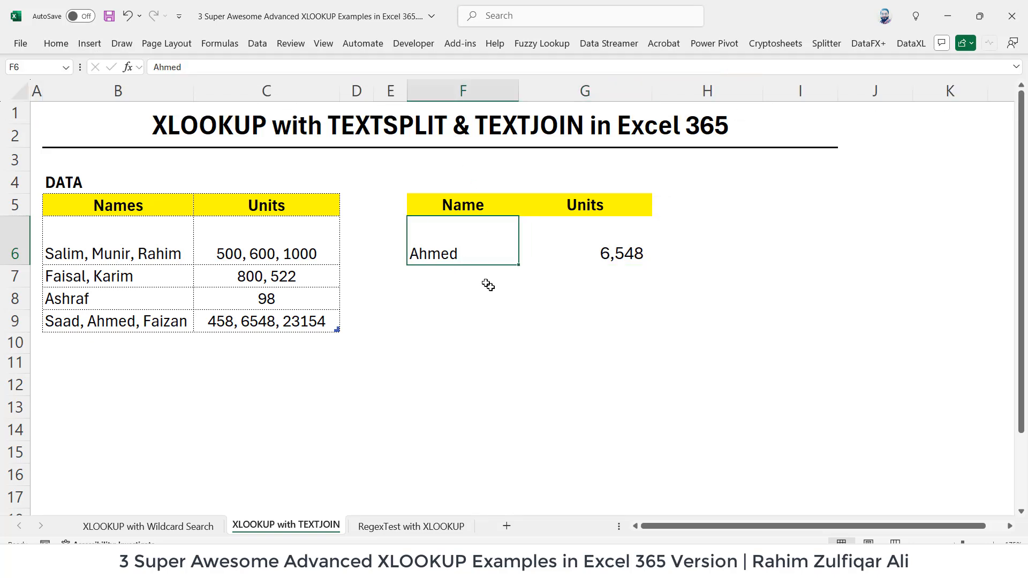
text(Munir)
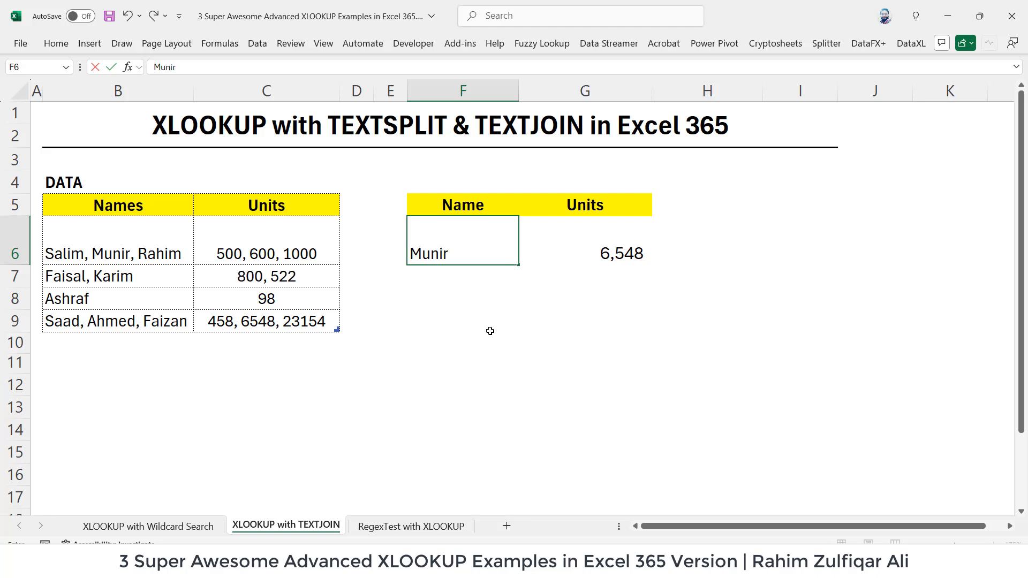
key(Return)
click(601, 253)
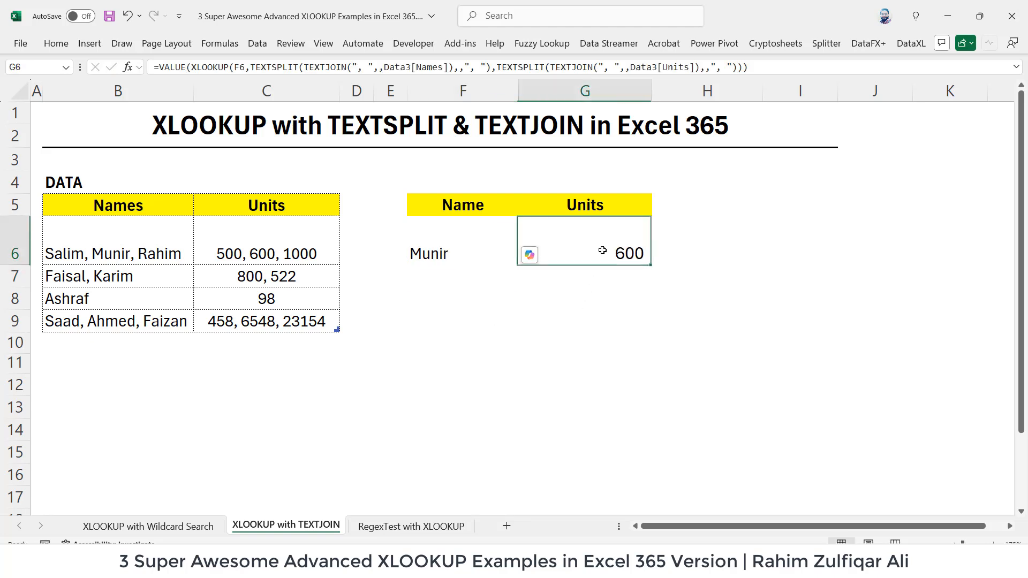
click(151, 253)
click(259, 259)
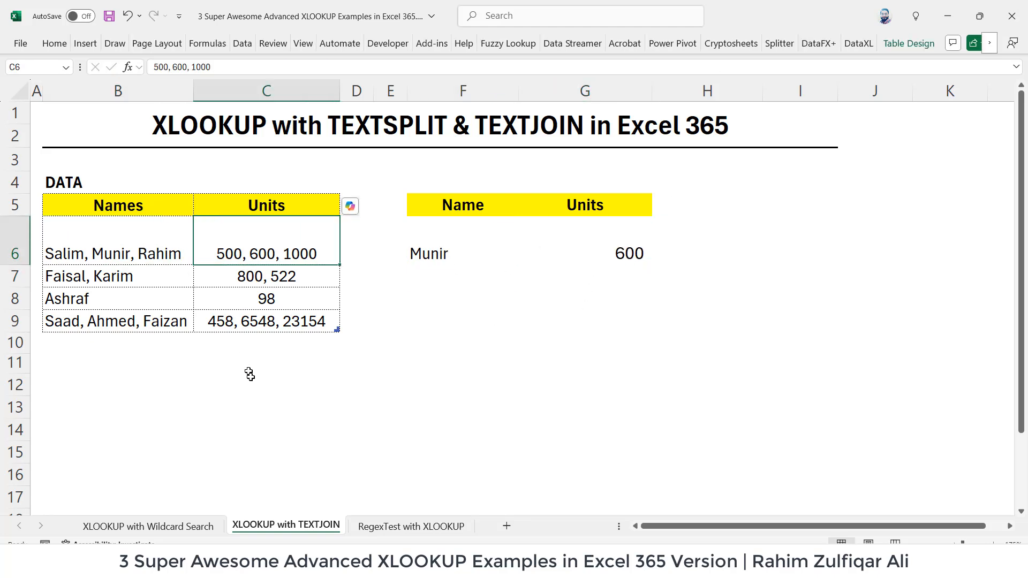
click(142, 322)
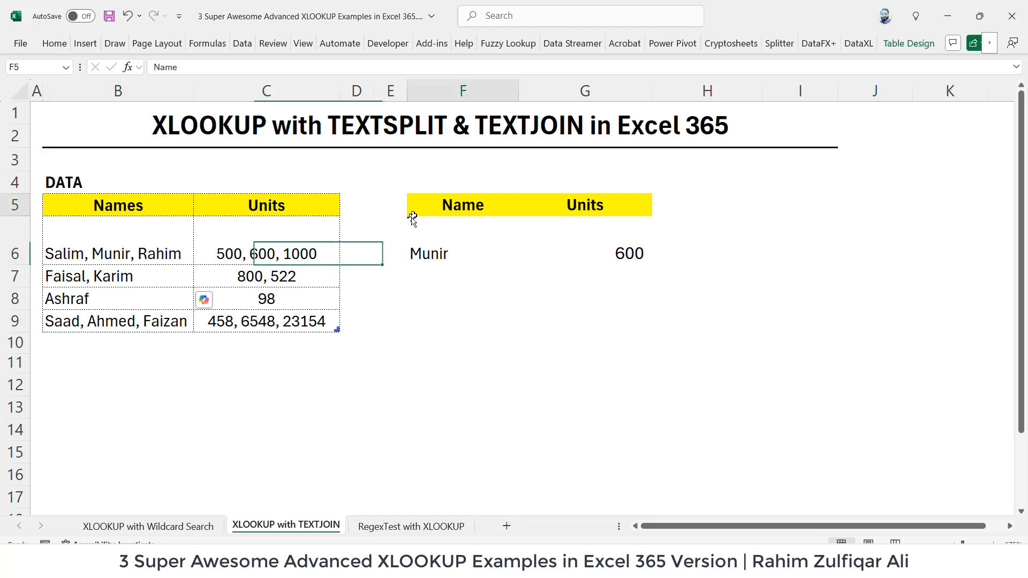
Replace the lookup name in F6 with the last name listed in B9, in lowercase, and check G6
click(469, 238)
text(faizan)
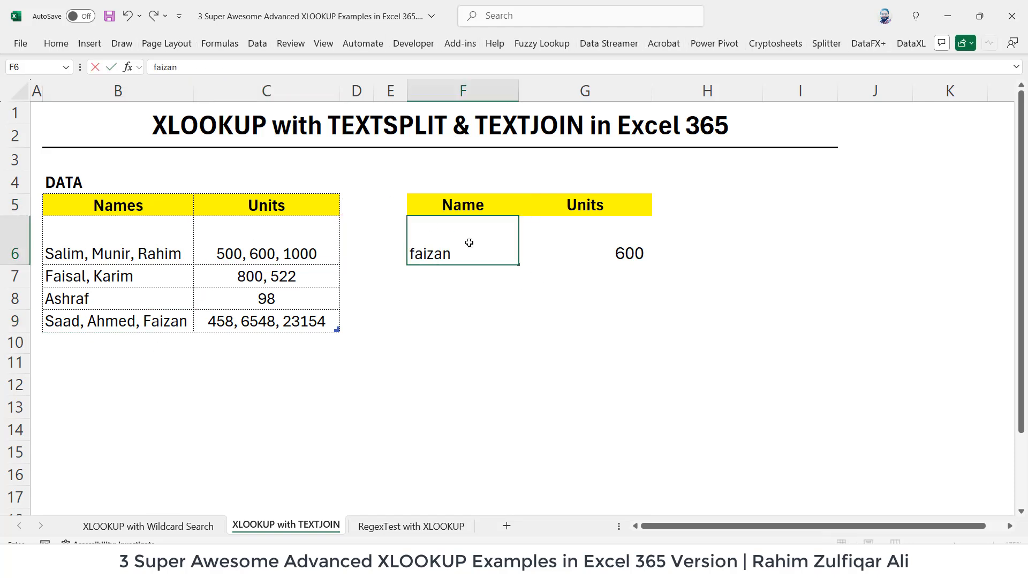
key(Return)
click(585, 252)
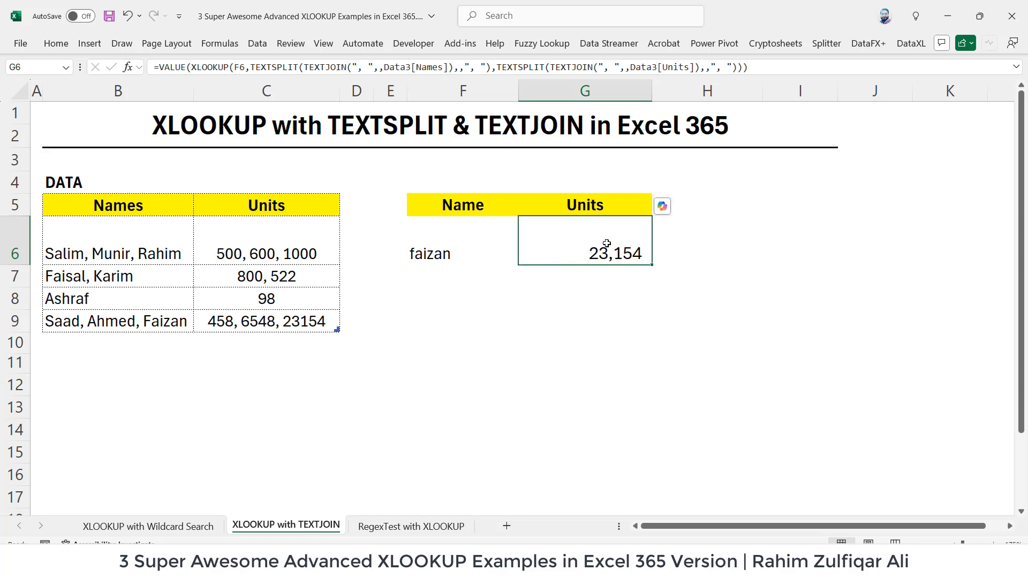
Review the VALUE, XLOOKUP, TEXTSPLIT and TEXTJOIN parts of the G6 formula against the Names and Units table
double_click(607, 244)
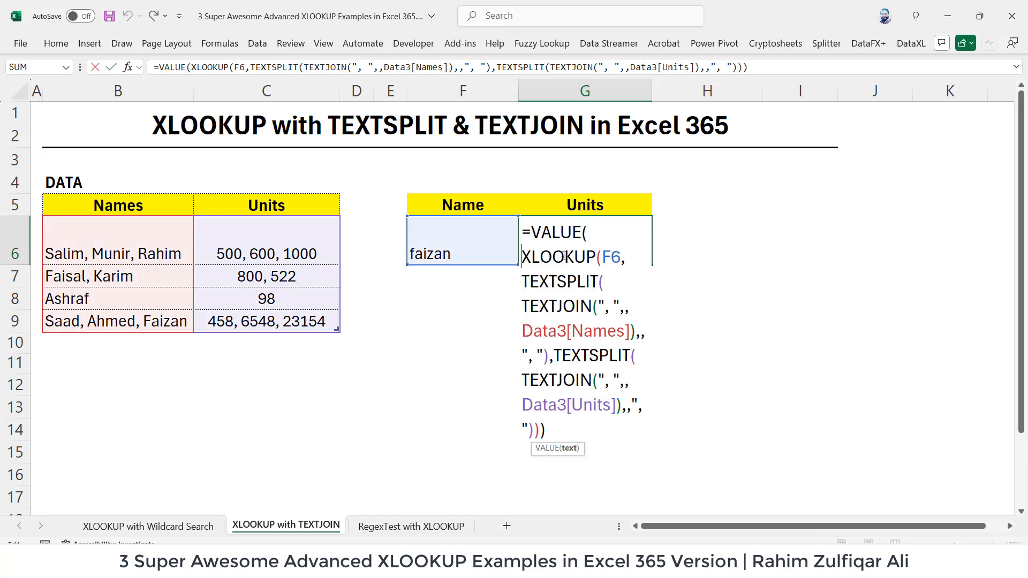
drag(536, 235, 602, 258)
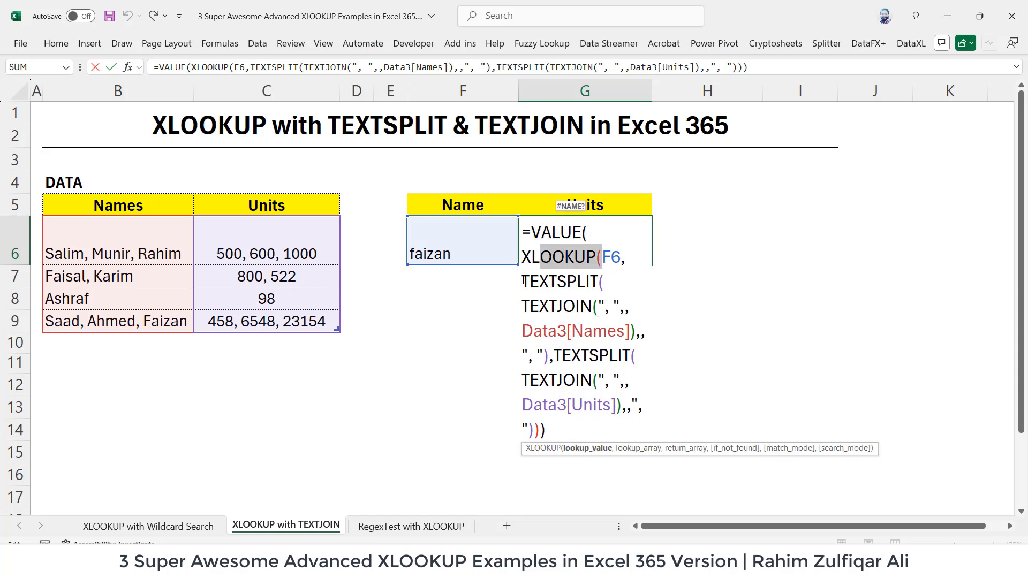
drag(523, 281, 597, 407)
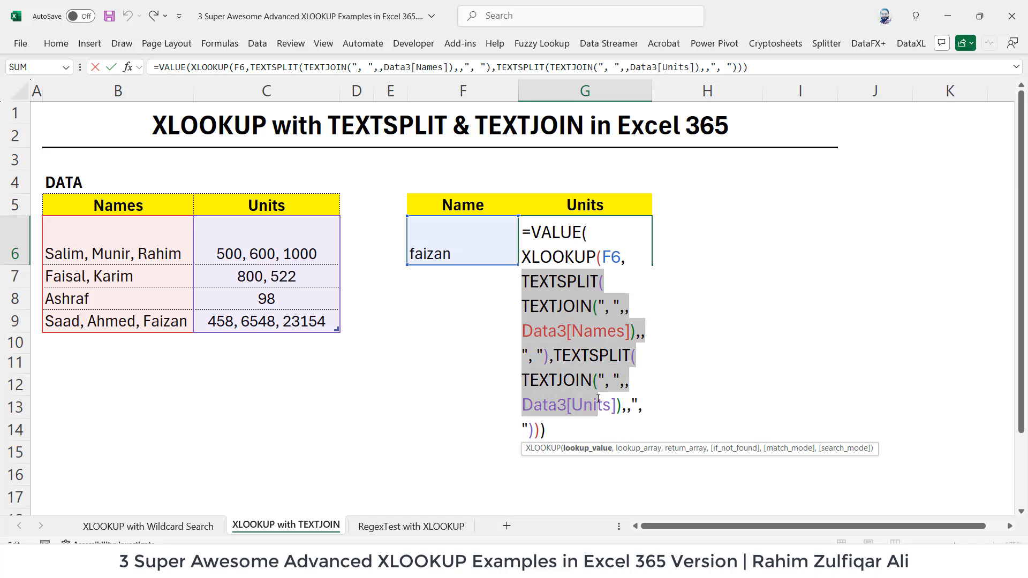
click(582, 377)
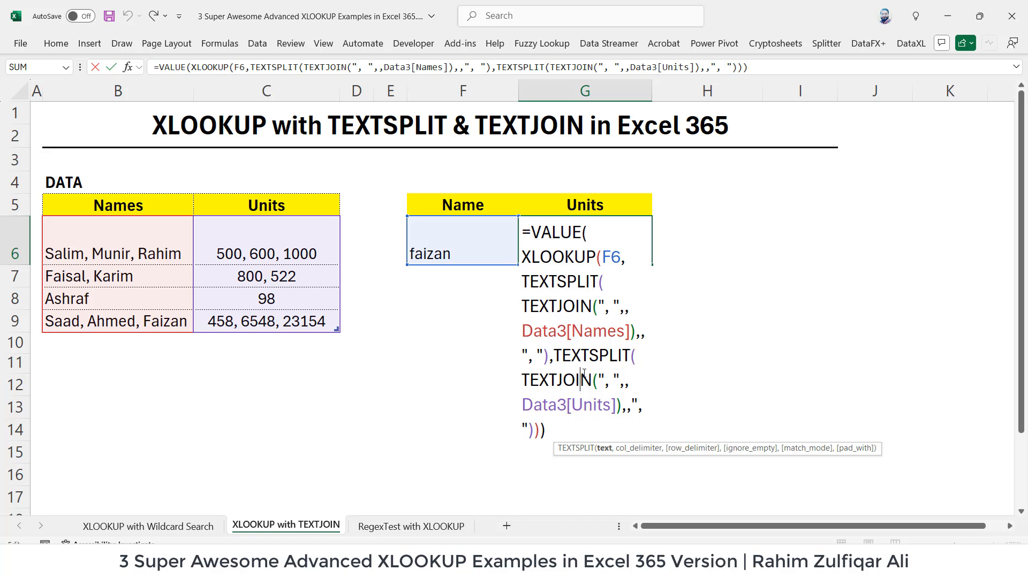
key(ctrl+Return)
drag(96, 236, 230, 324)
click(217, 324)
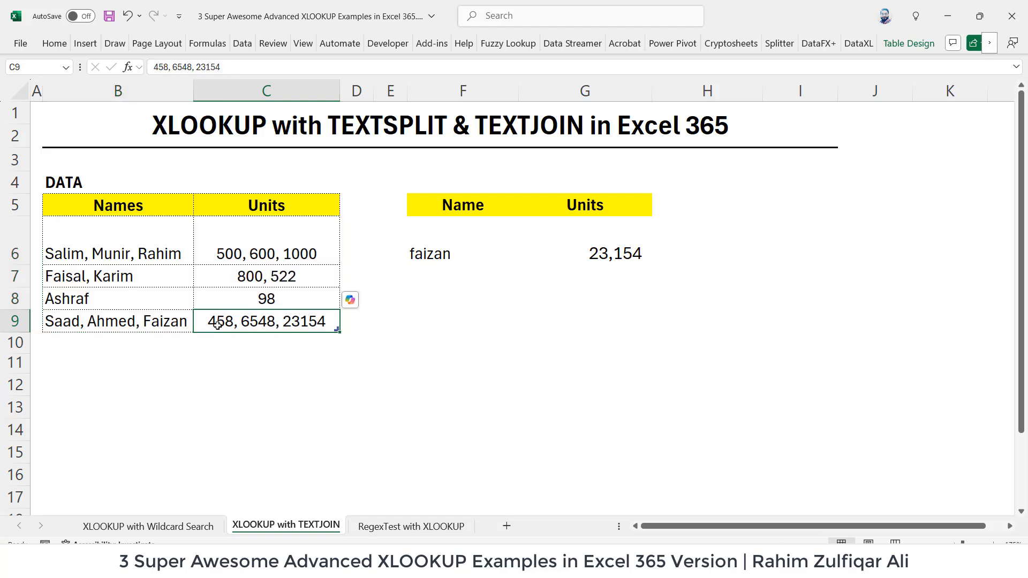
double_click(622, 244)
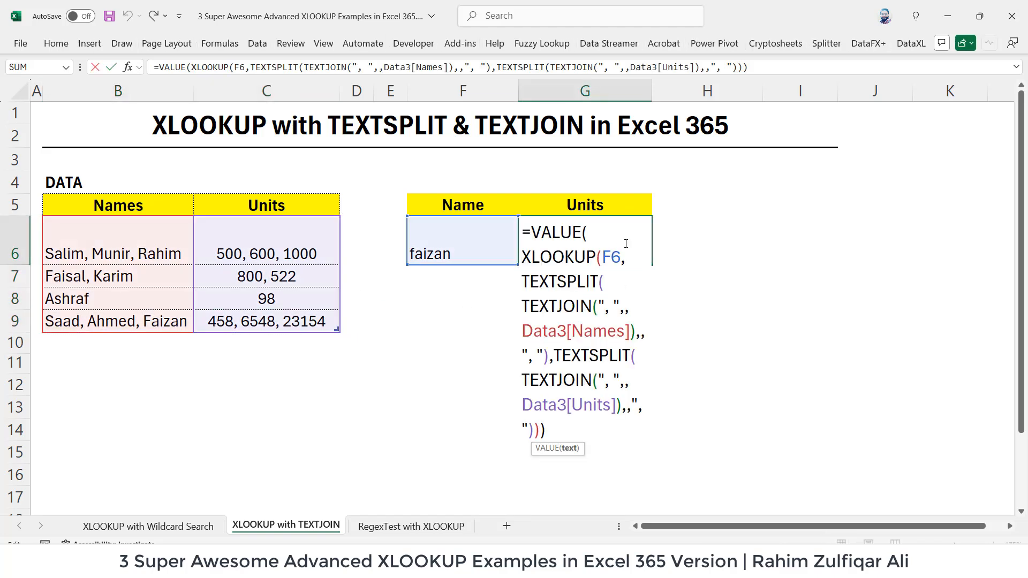
key(Escape)
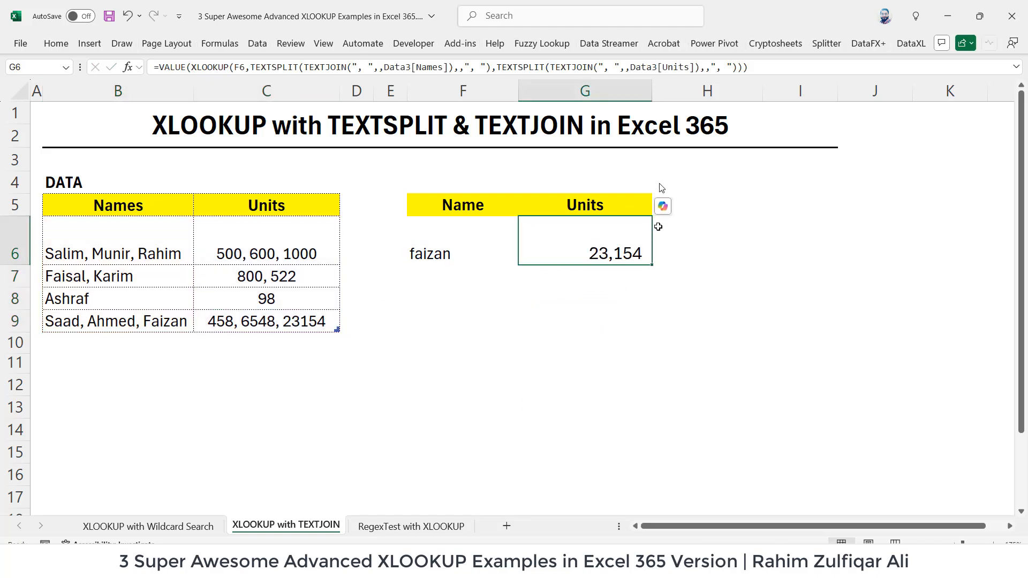
Widen column G and go to the RegexTest with XLOOKUP sheet
drag(652, 91, 776, 91)
key(ctrl+Page_Down)
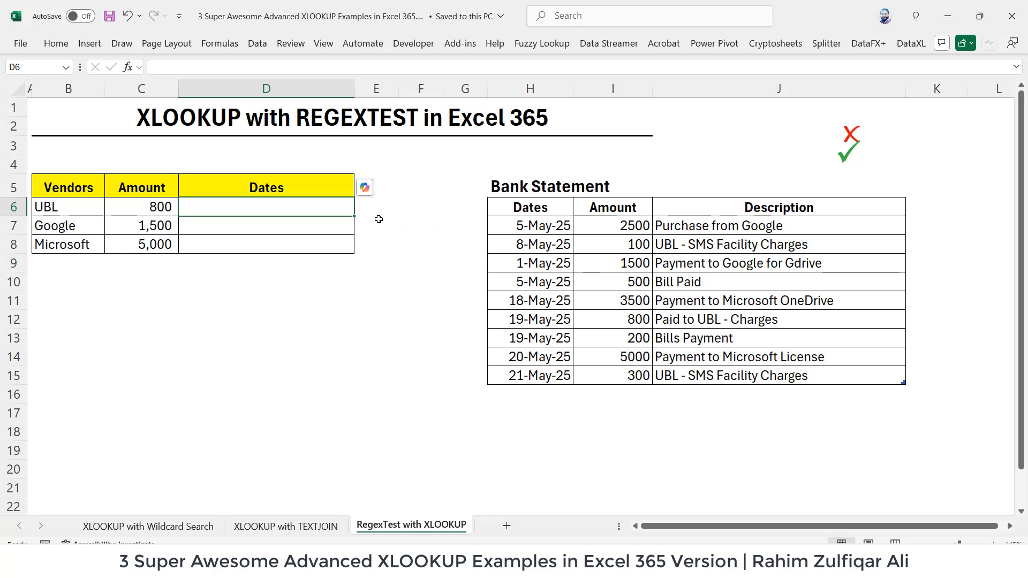
Examine the Dates, Amount and Description columns of the Bank Statement table
click(550, 186)
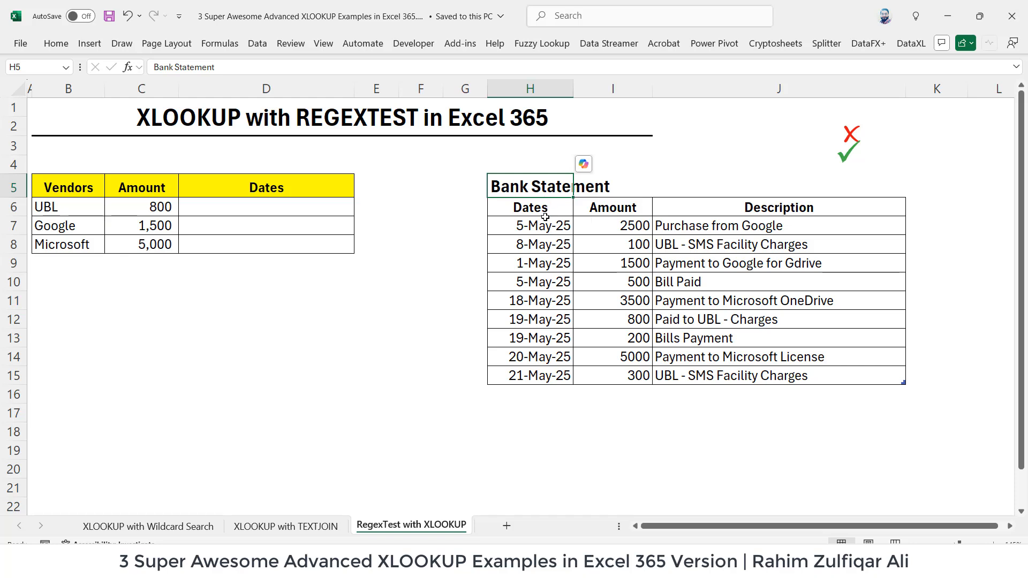
drag(545, 217, 541, 377)
drag(616, 211, 637, 377)
drag(731, 209, 746, 376)
click(735, 279)
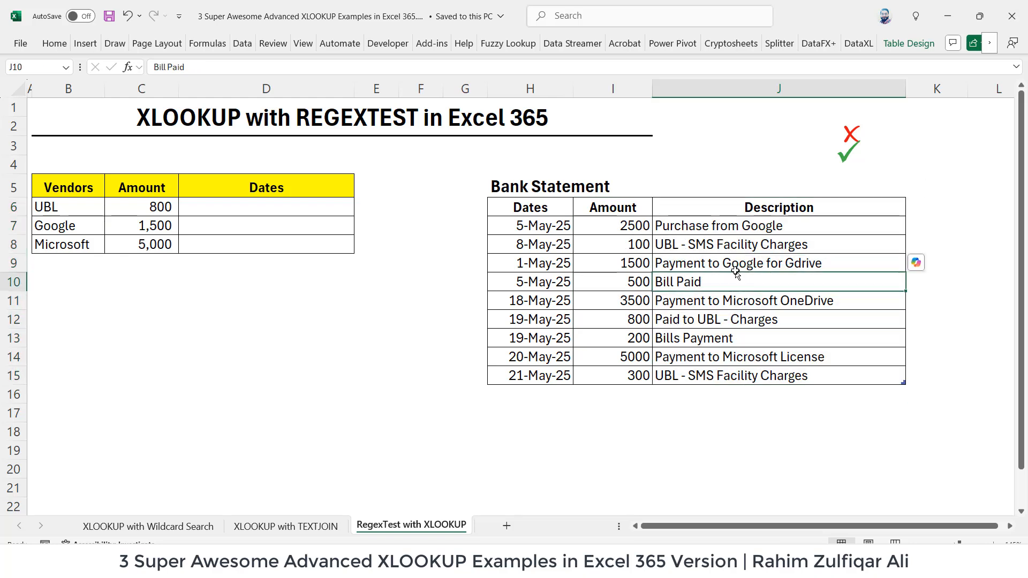
Examine the vendor table's Vendors and Amount criteria and the empty Dates cells against the bank statement dates
click(93, 193)
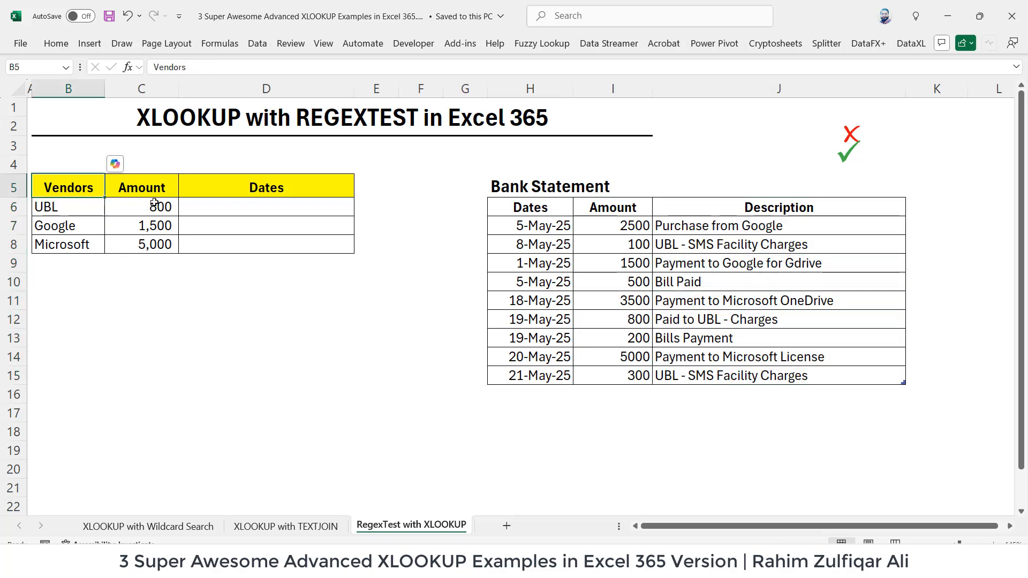
click(196, 205)
click(208, 226)
click(213, 242)
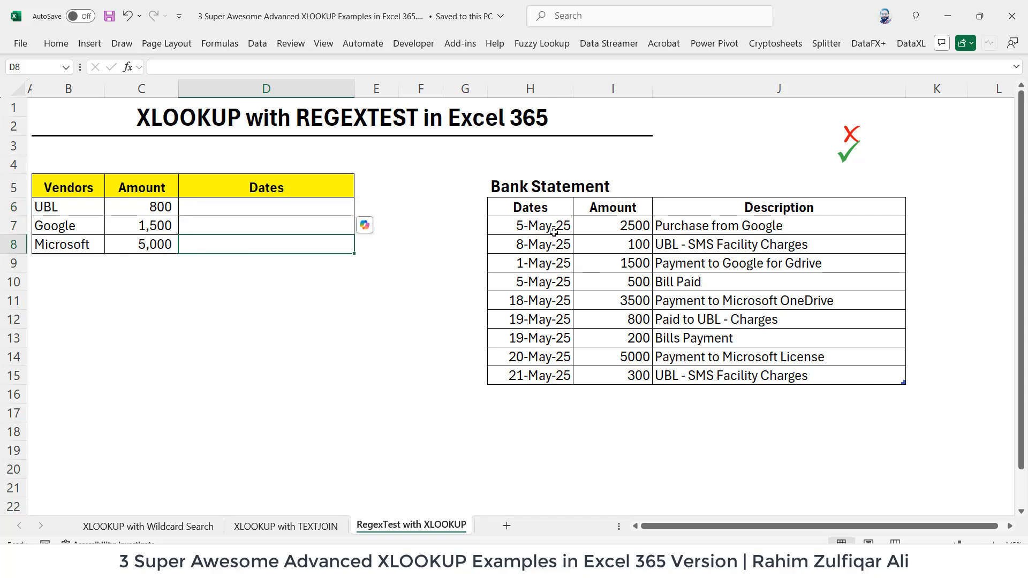
click(554, 231)
click(282, 202)
click(82, 188)
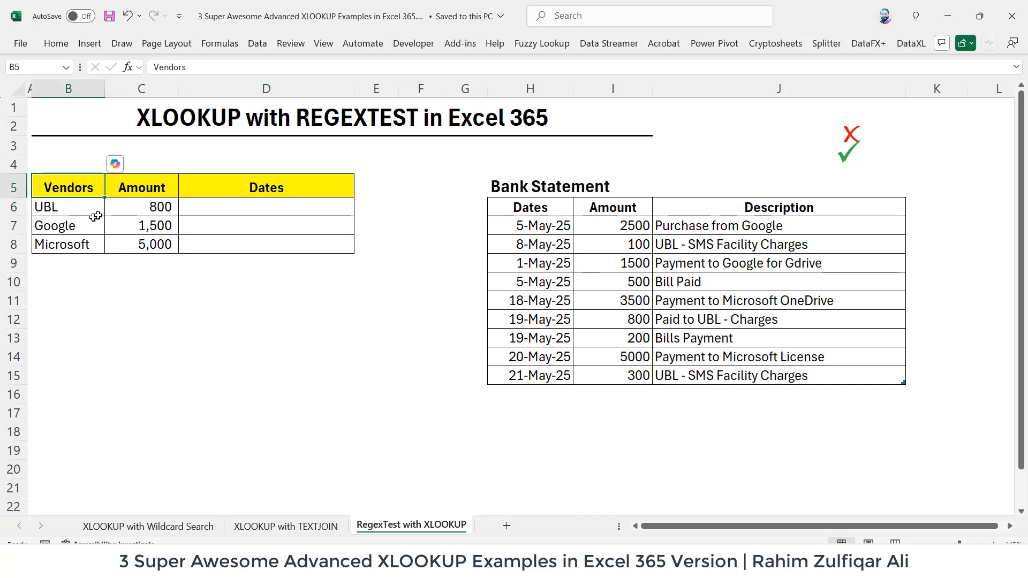
click(142, 189)
click(80, 194)
drag(79, 206, 80, 245)
click(152, 187)
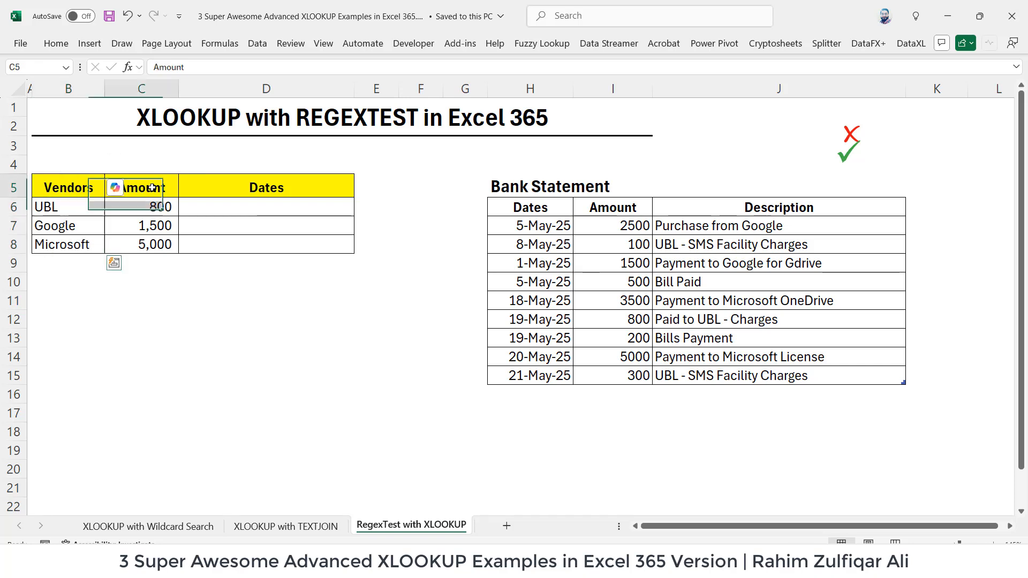
Examine the vendor amounts in column C and the empty Dates cells D6 to D8
click(152, 208)
click(150, 225)
click(145, 245)
click(264, 210)
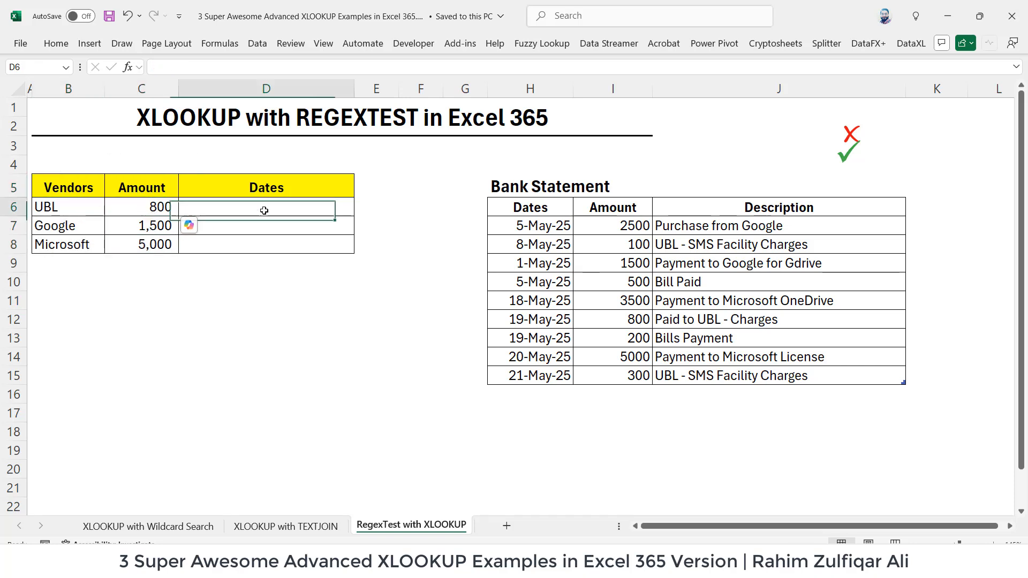
click(257, 224)
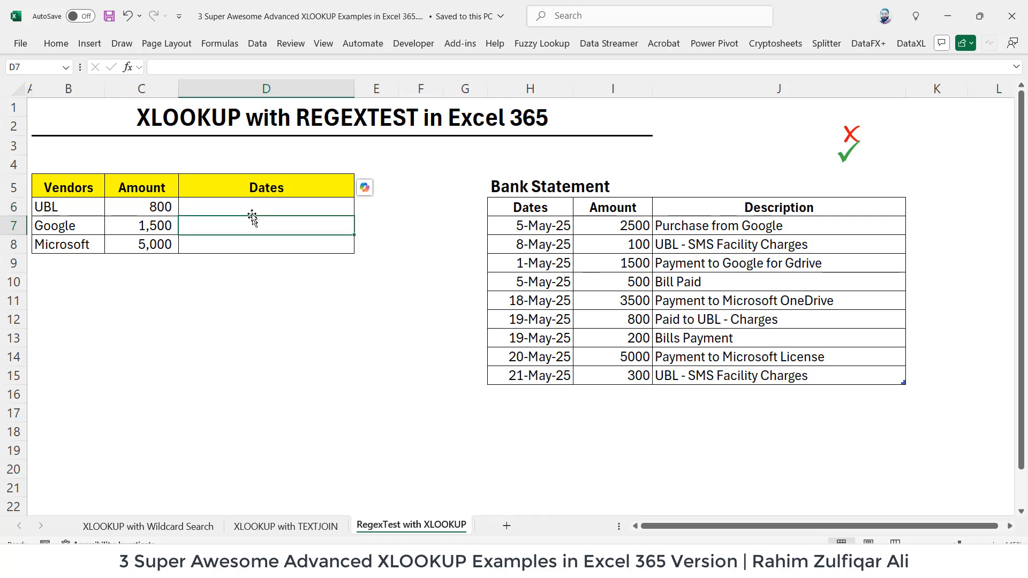
click(253, 209)
click(247, 243)
click(243, 227)
click(245, 208)
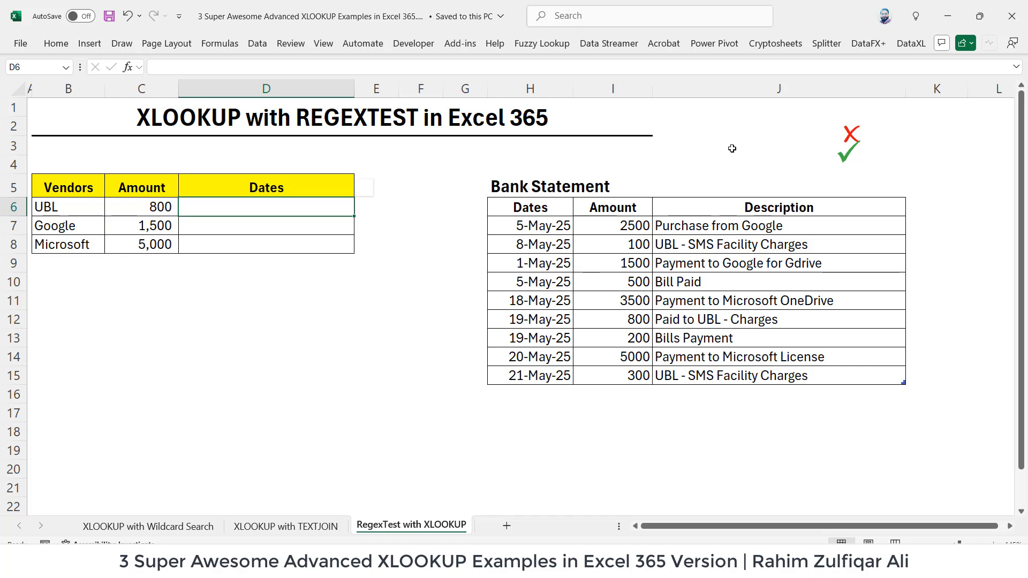
Inspect the whole Bank Statement table and check the table name used to refer to it in formulas
click(755, 248)
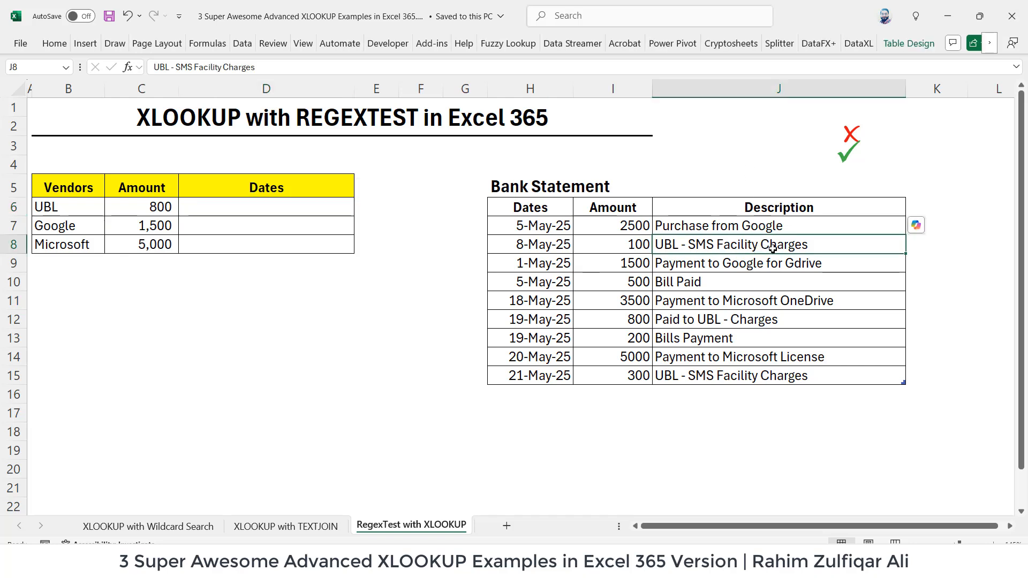
click(621, 226)
drag(547, 212, 787, 378)
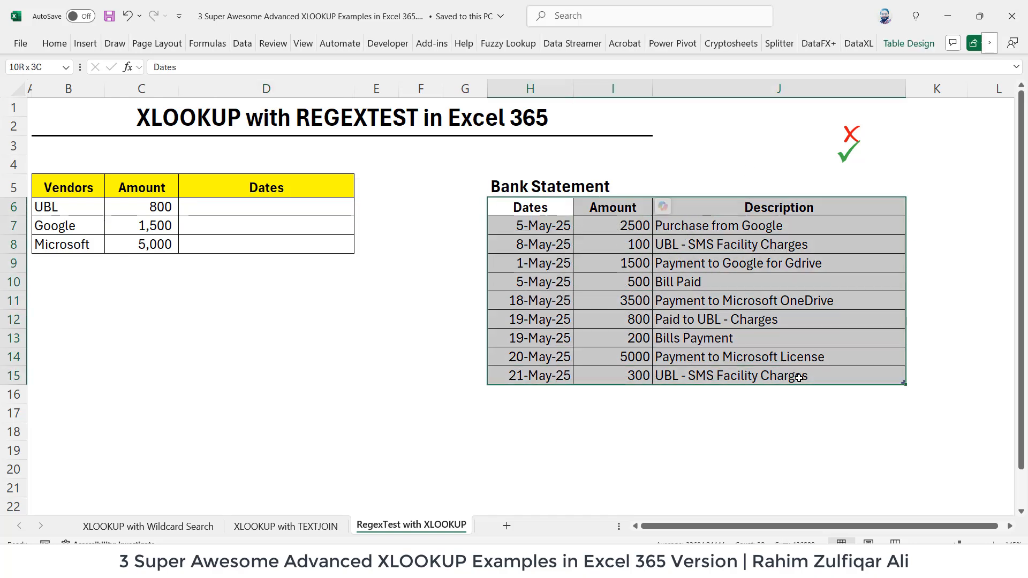
click(909, 43)
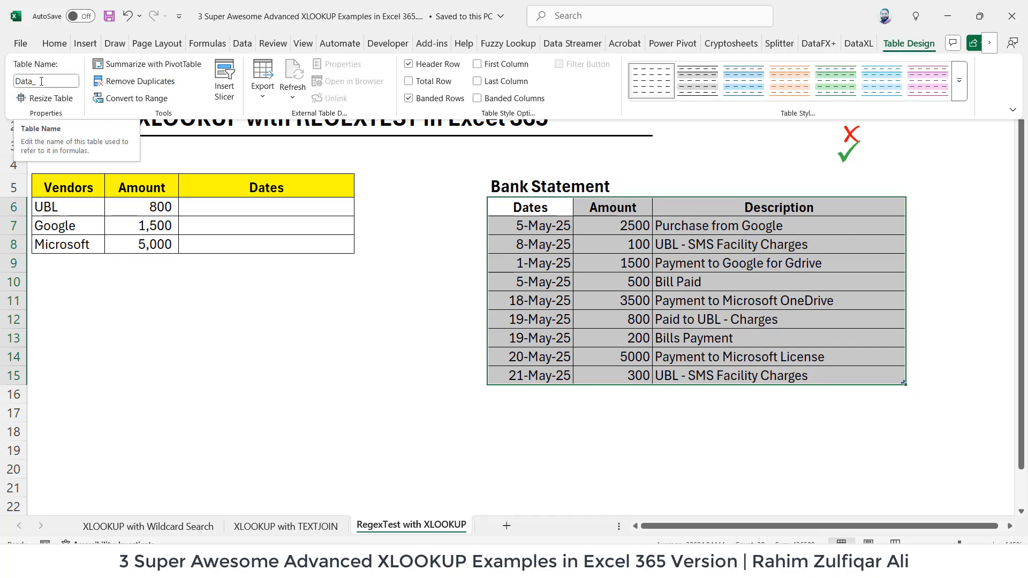
click(586, 258)
click(530, 225)
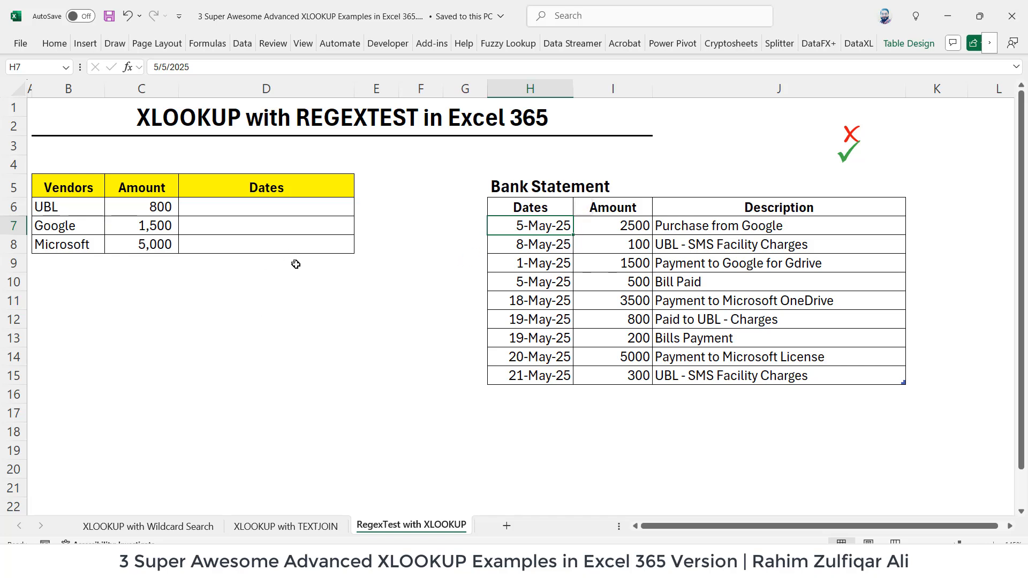
Mark UBL in the Vendors column and in the bank statement descriptions in rows 8, 12 and 15 with a turquoise highlighter
click(242, 44)
click(115, 44)
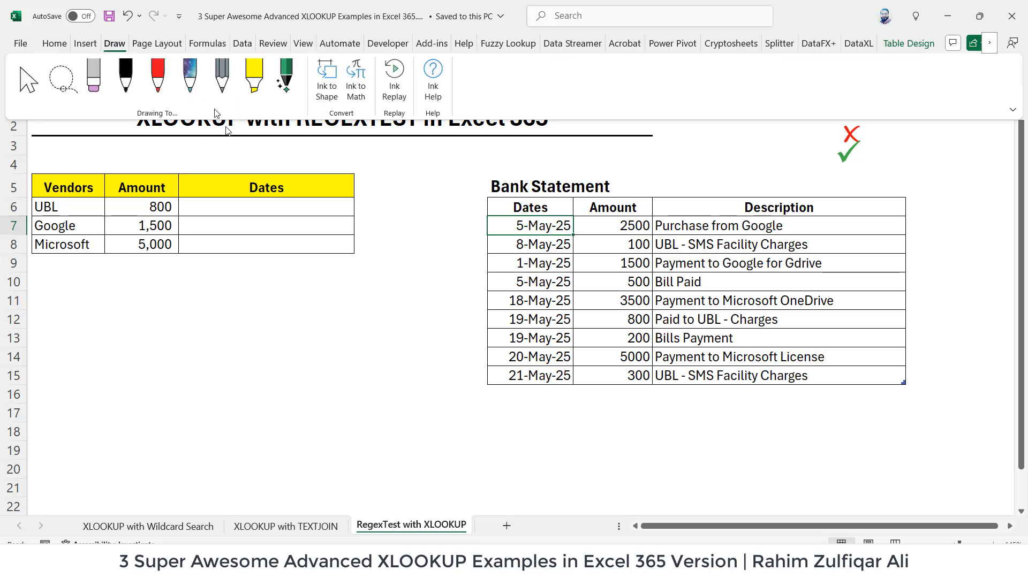
click(258, 85)
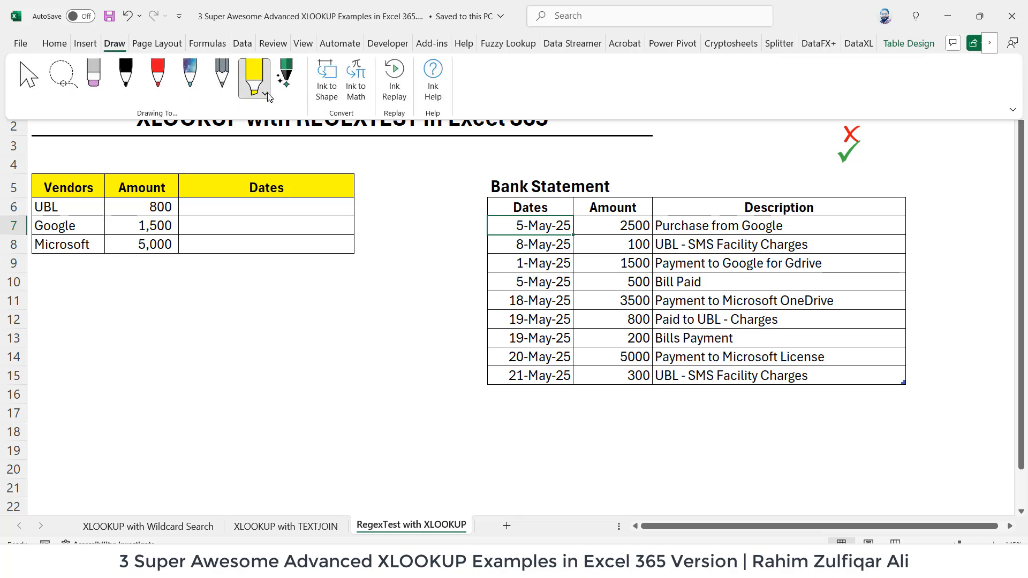
click(266, 94)
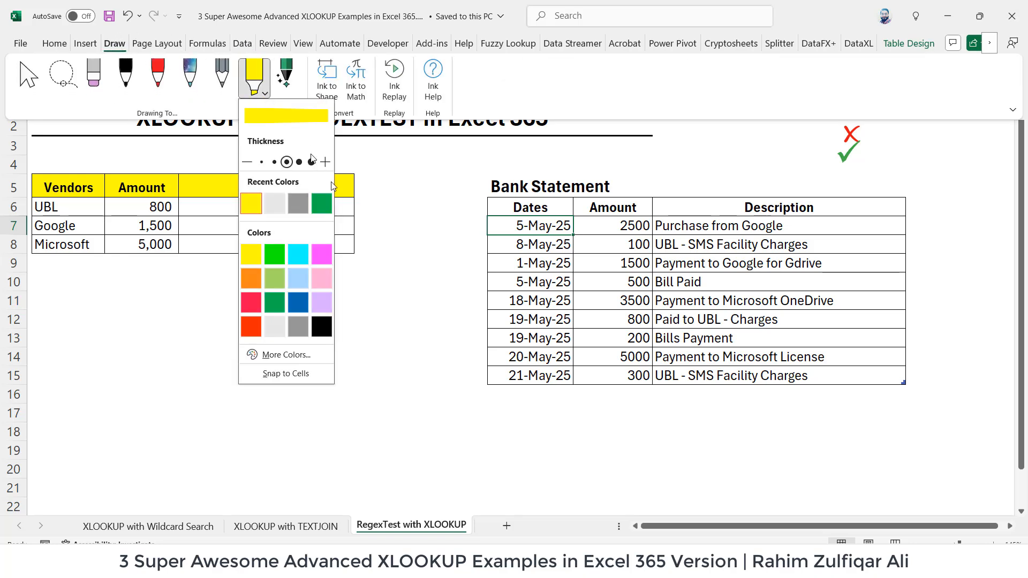
click(302, 256)
click(471, 313)
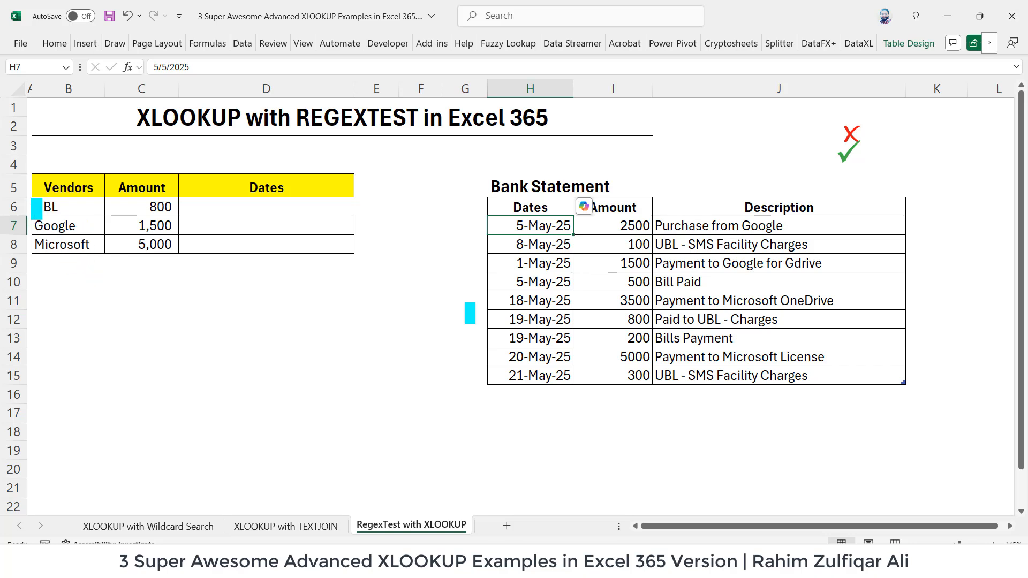
drag(35, 208, 79, 208)
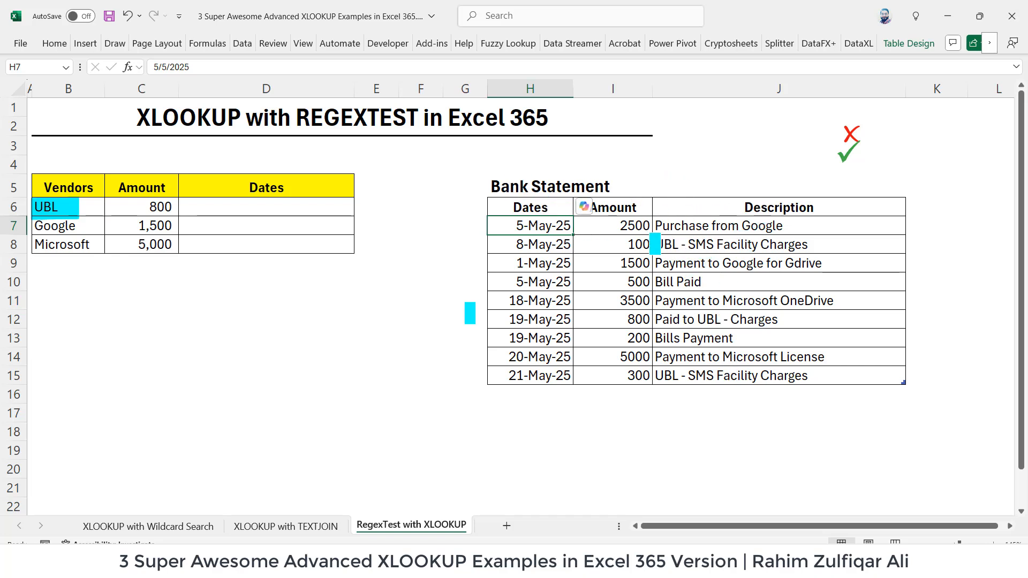
drag(655, 244, 690, 245)
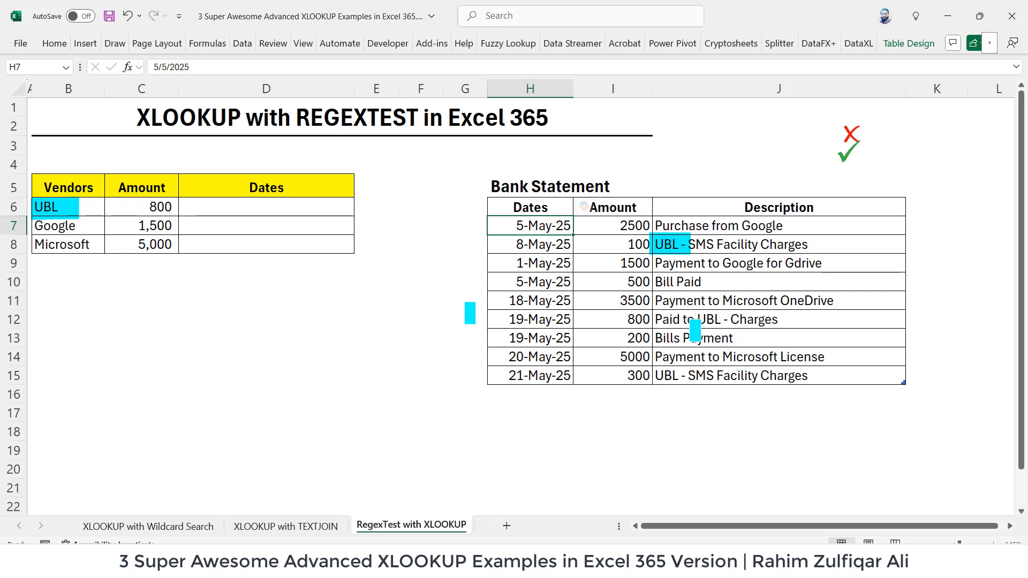
drag(691, 319, 725, 319)
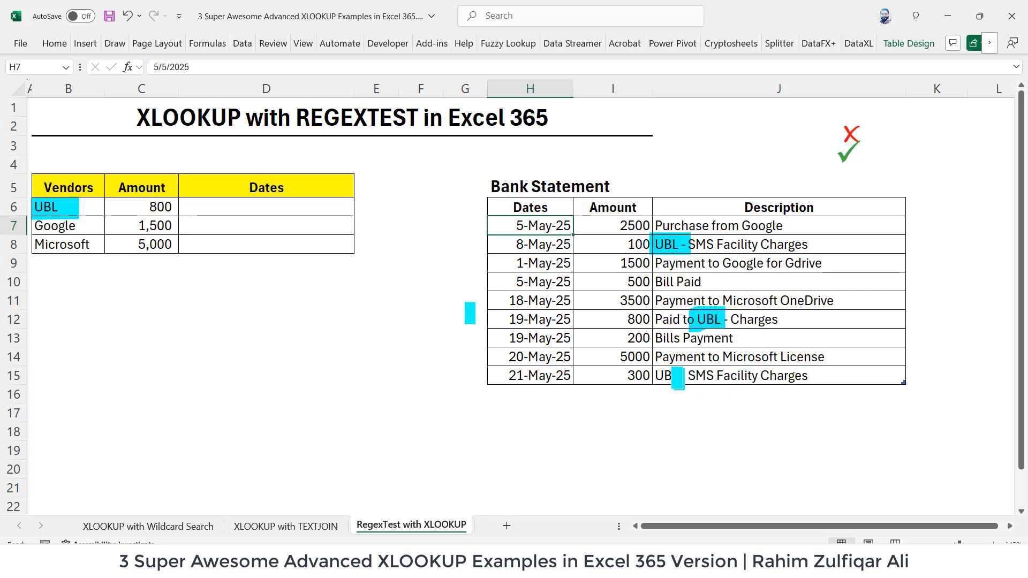
drag(654, 378, 694, 377)
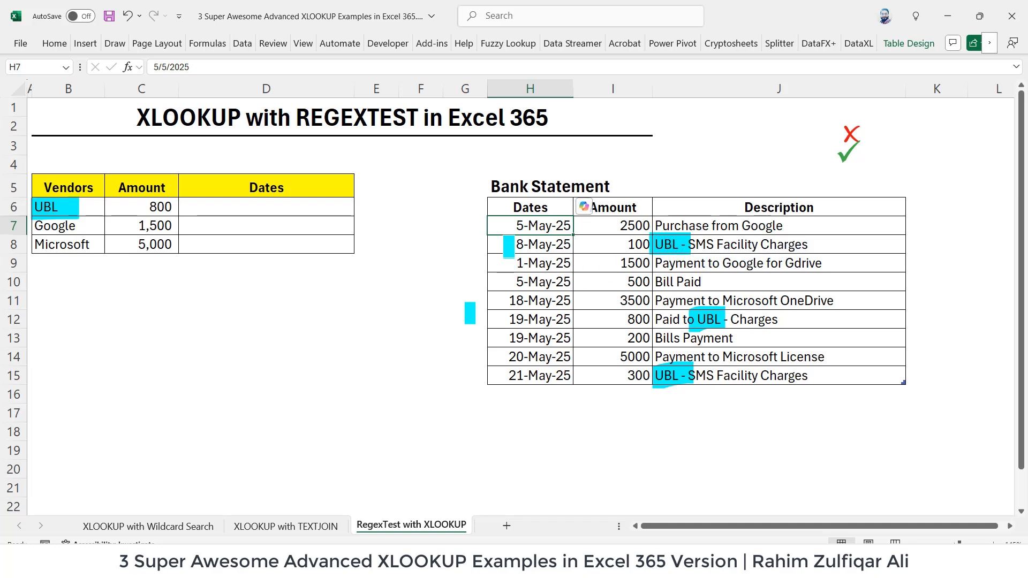
Highlight the matching UBL dates 8-May-25, 19-May-25 and 21-May-25 in the bank statement in turquoise and stop inking
drag(507, 245, 578, 243)
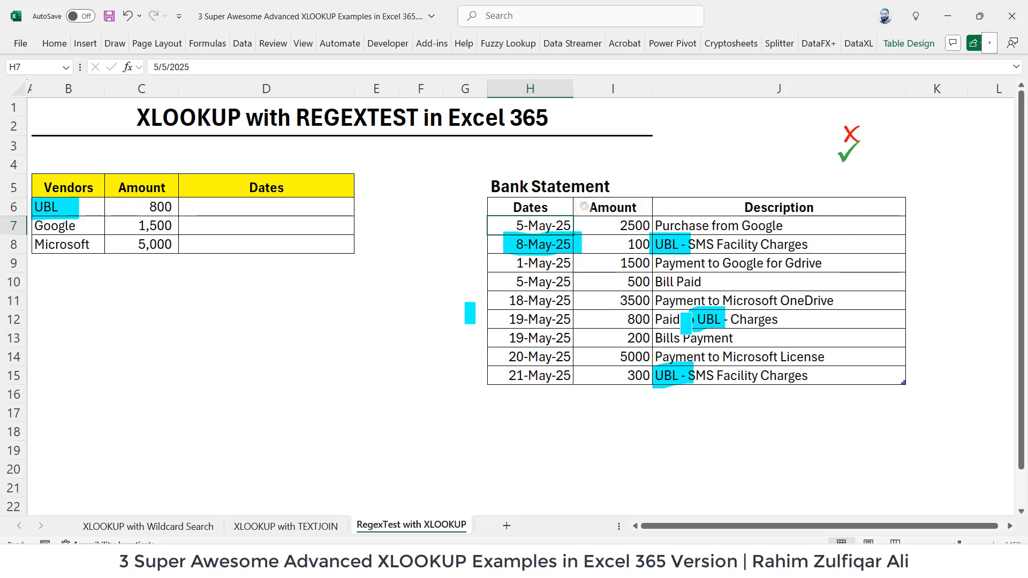
drag(508, 319, 573, 319)
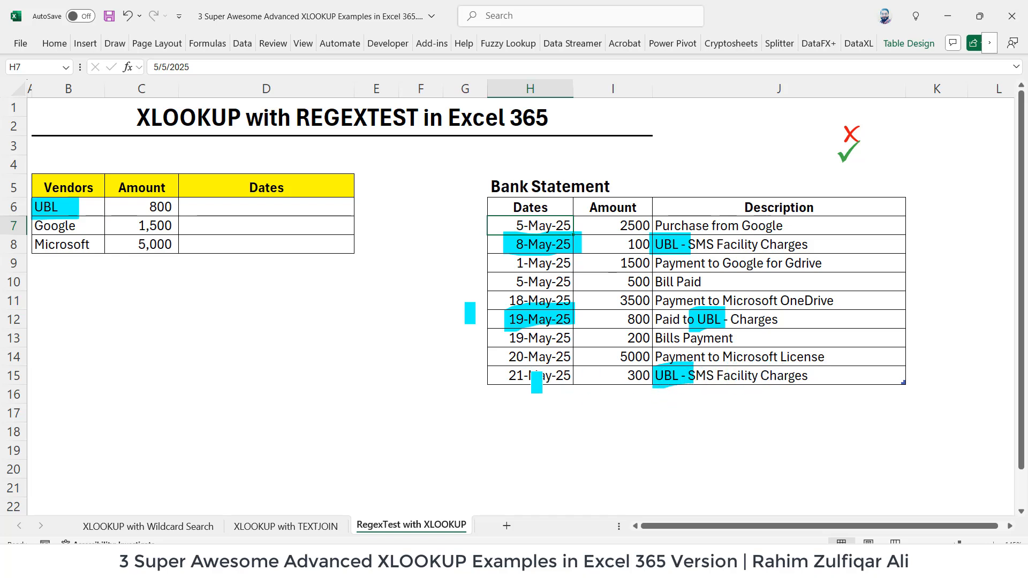
drag(505, 376, 579, 376)
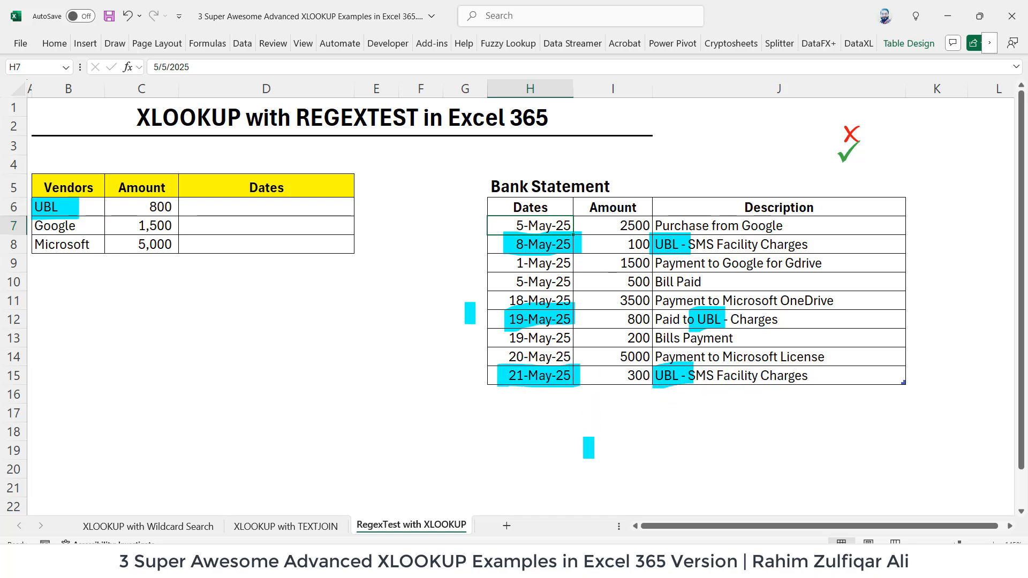
click(243, 43)
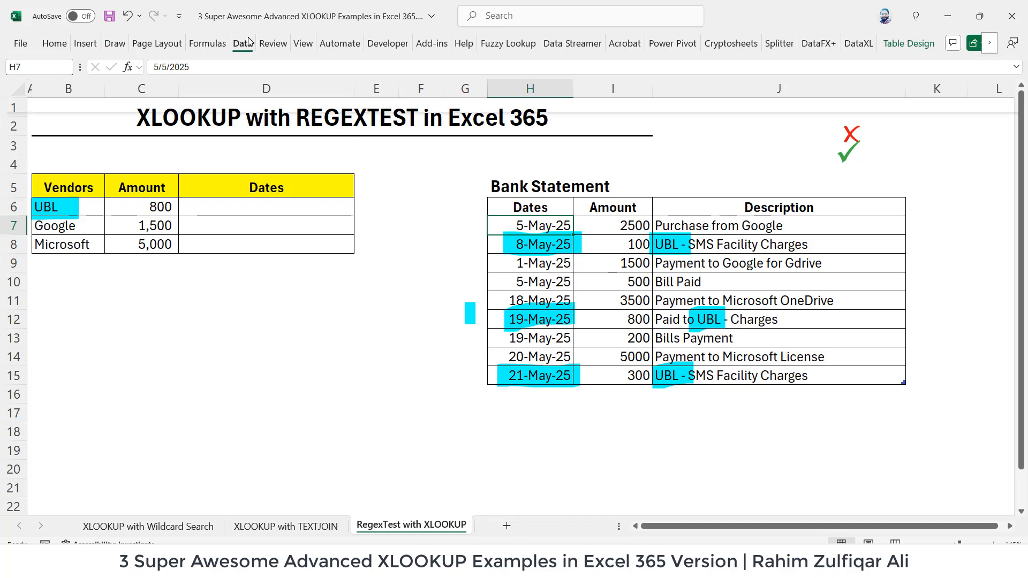
Enter =XLOOKUP(B6,Data_[Description],Data_[Dates]) in cell D6
click(268, 207)
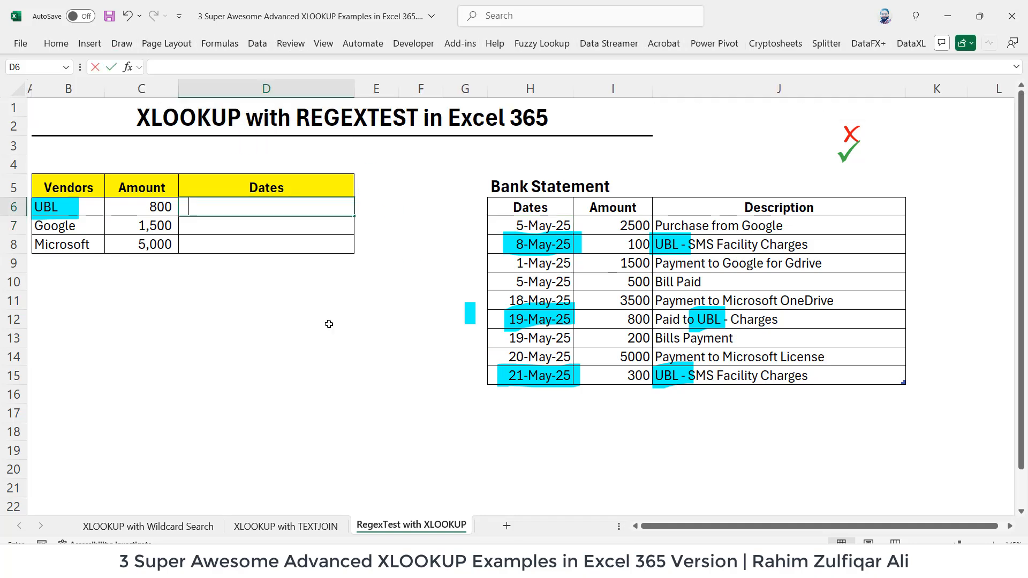
text(=xlo)
key(Tab)
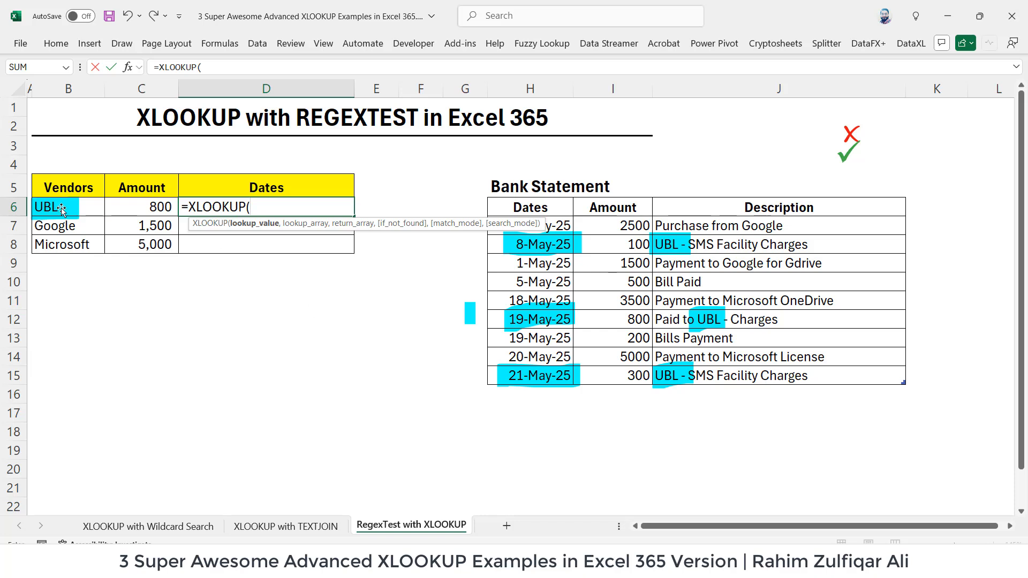
click(81, 208)
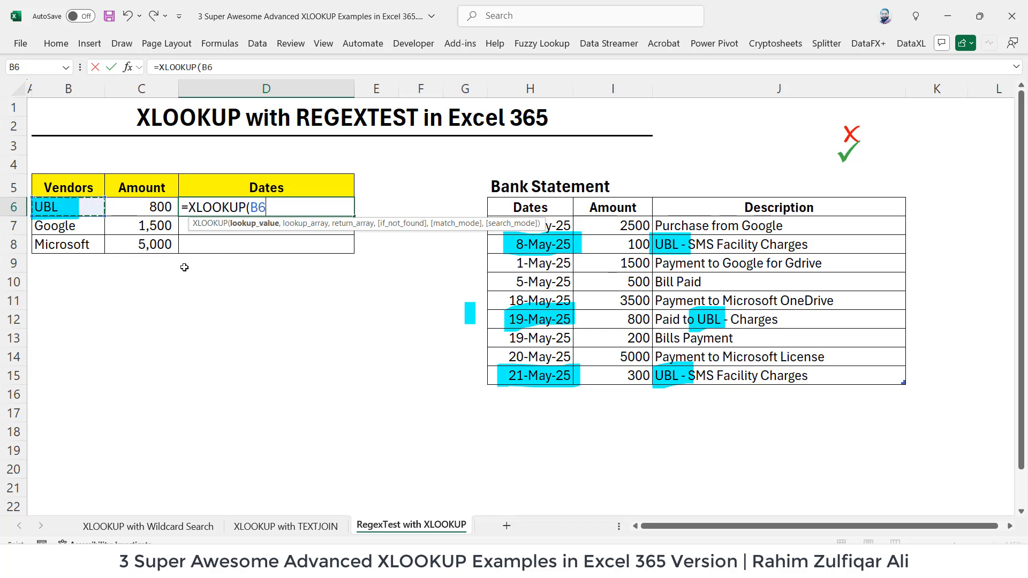
text(,)
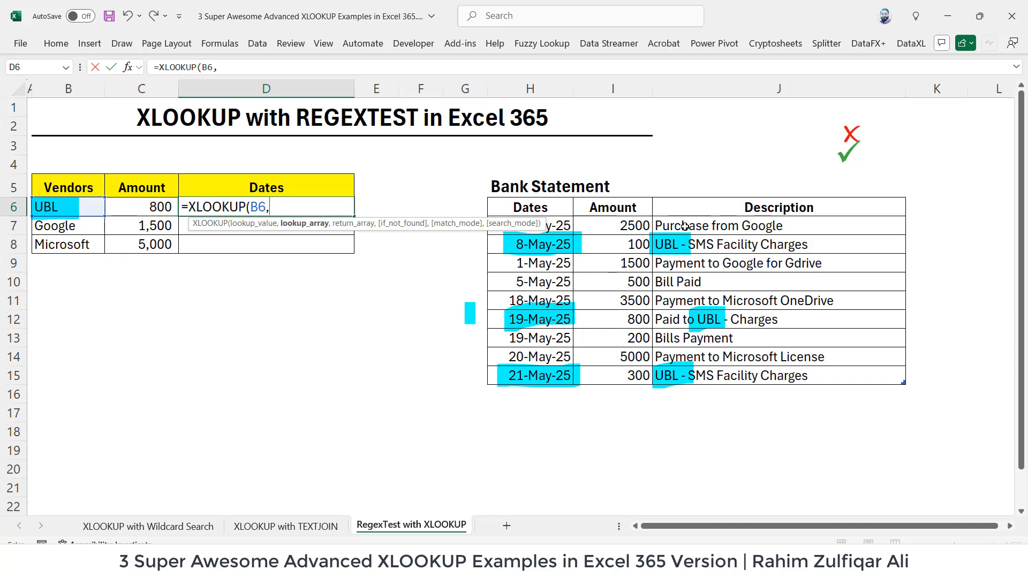
drag(685, 226, 688, 369)
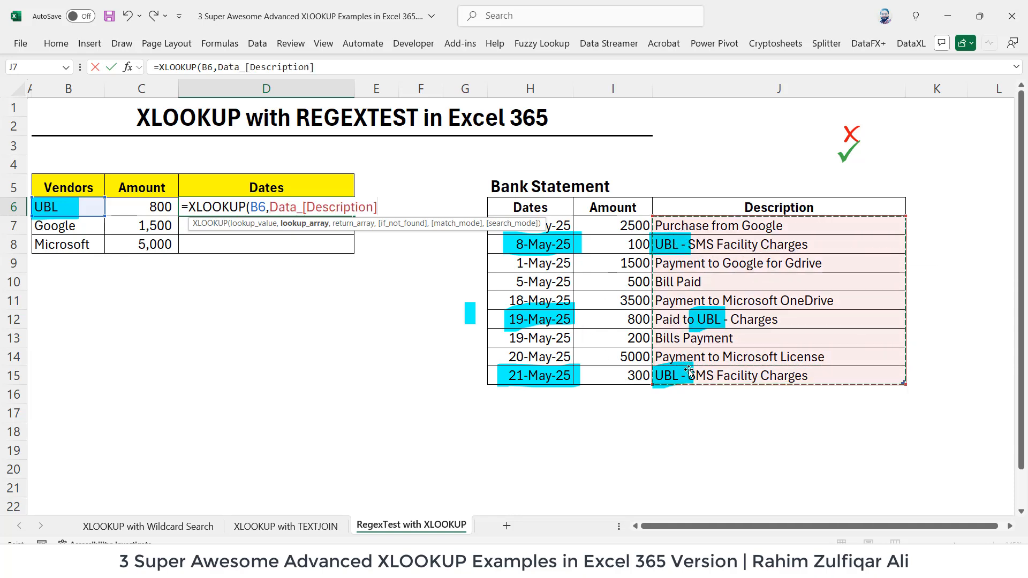
text(,)
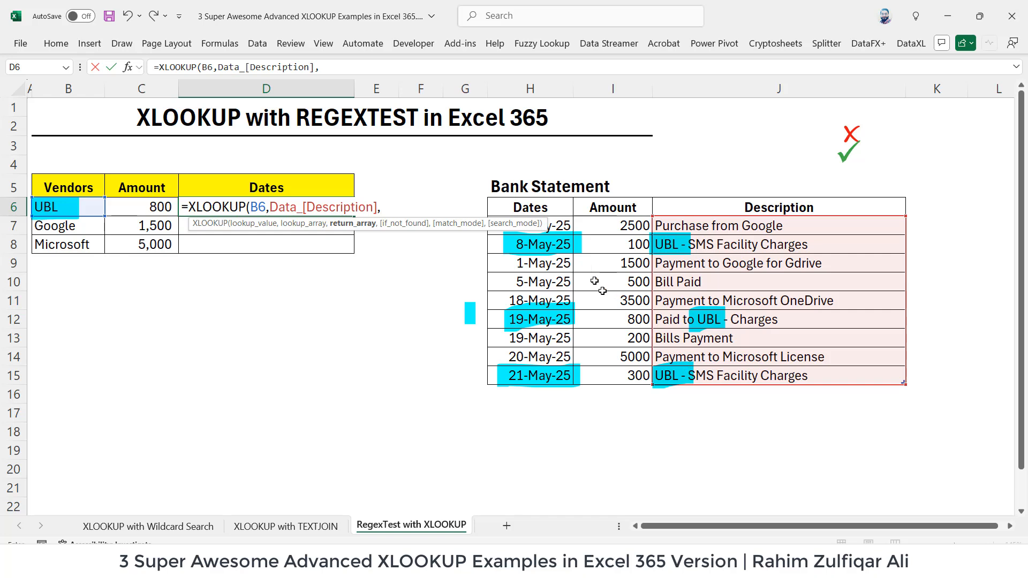
click(559, 224)
drag(551, 249, 544, 380)
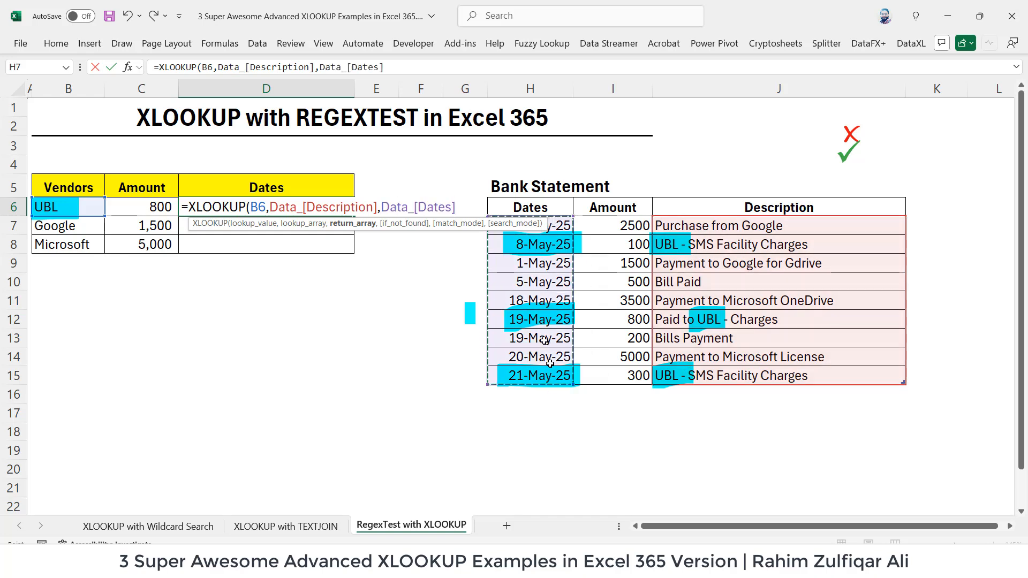
key(Return)
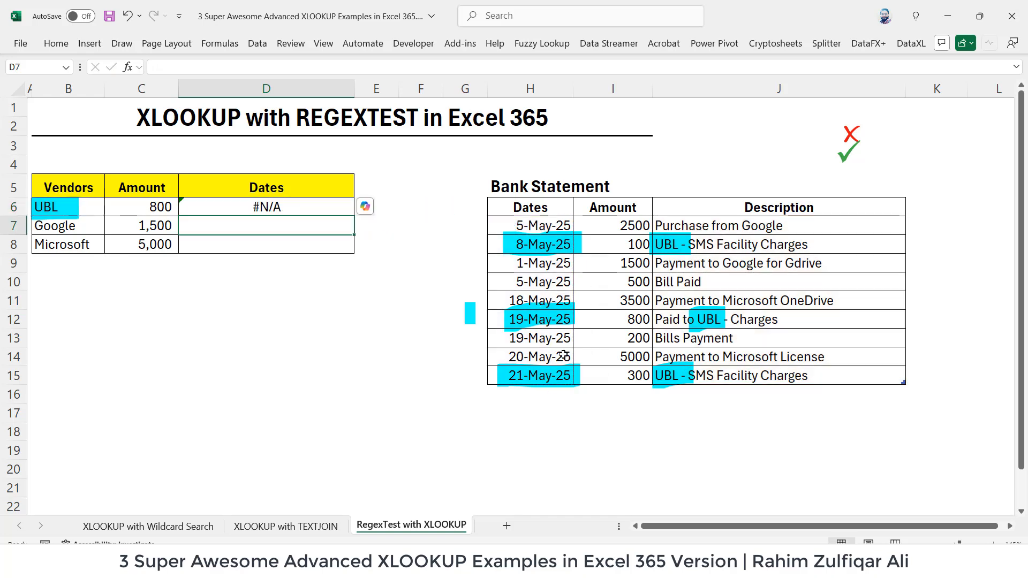
Check the D6 formula against the bank statement descriptions containing UBL in J8 and J12
click(292, 208)
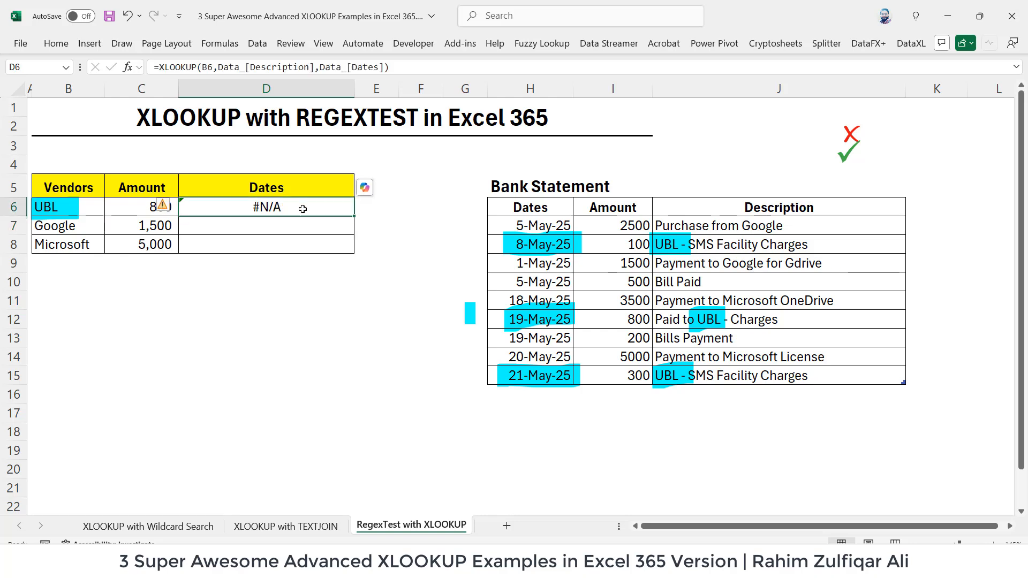
double_click(303, 209)
key(Escape)
click(750, 248)
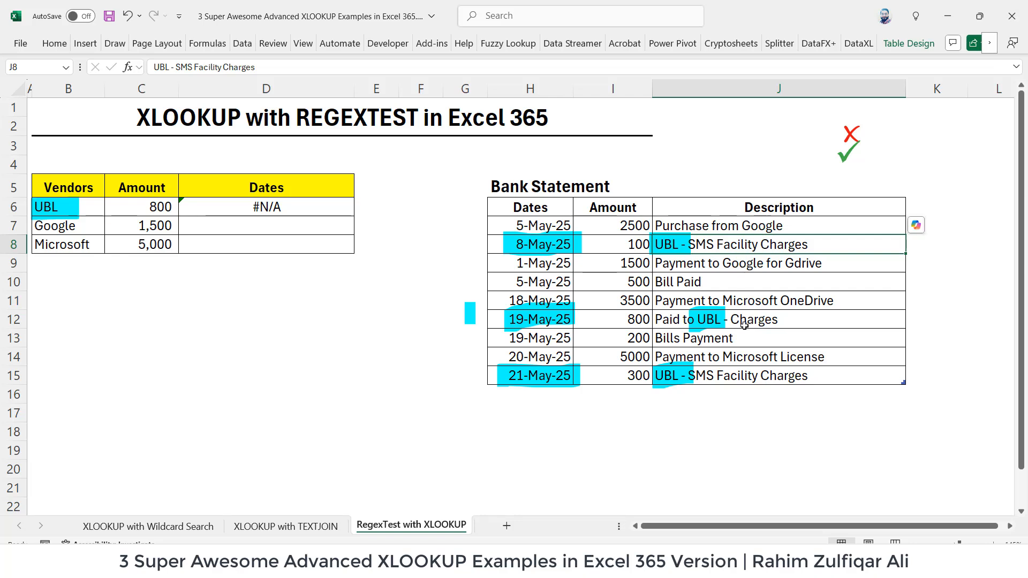
click(766, 320)
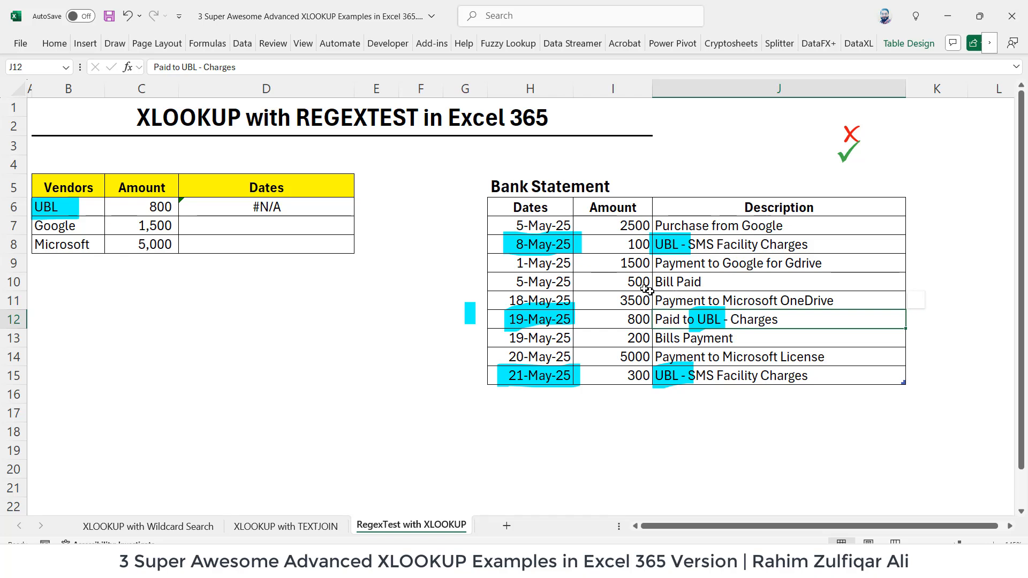
Change the lookup value in the D6 XLOOKUP formula to the wildcard expression "*"&B6&"*"
double_click(310, 206)
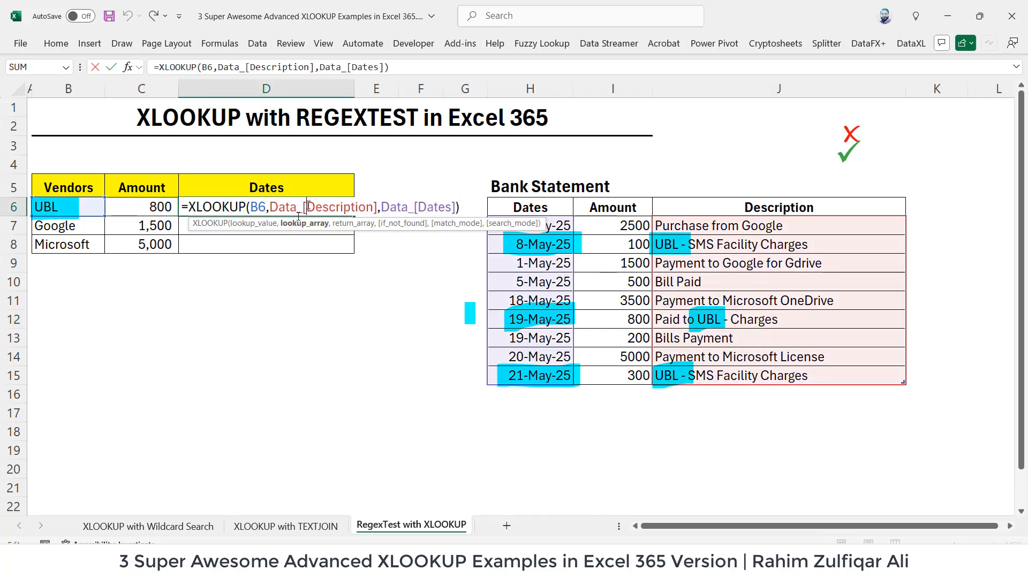
click(254, 207)
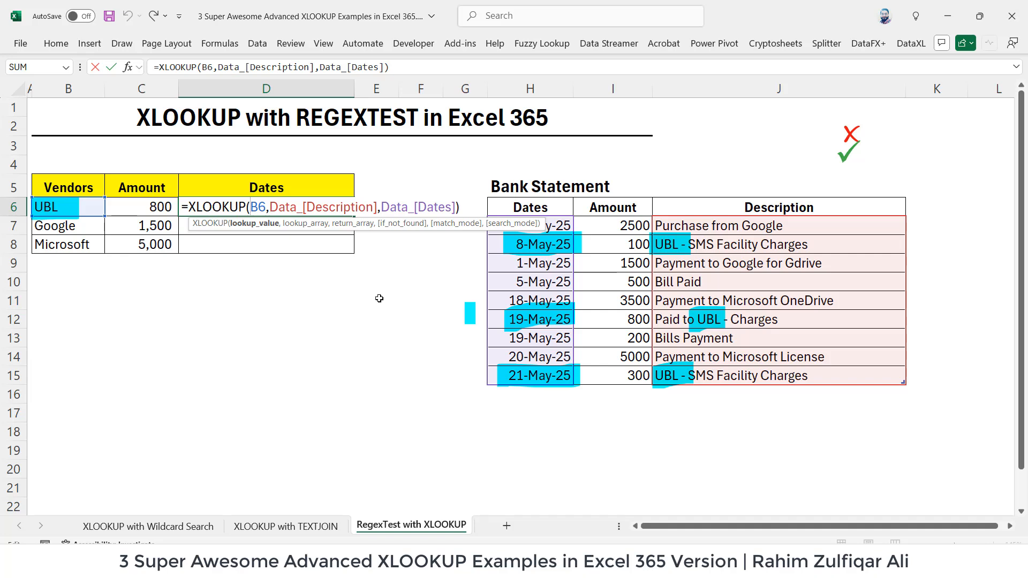
text("*")
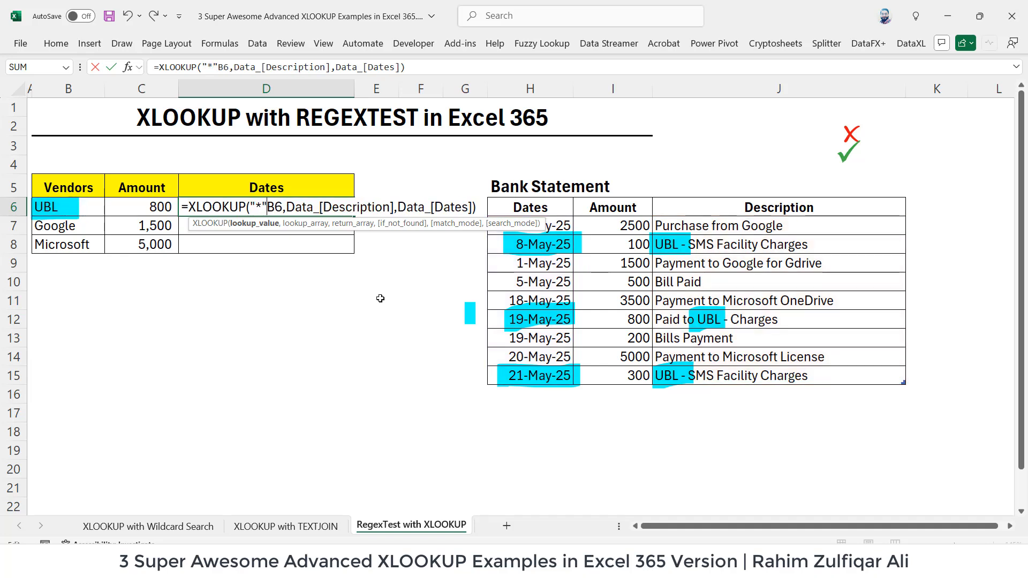
text(&B6)
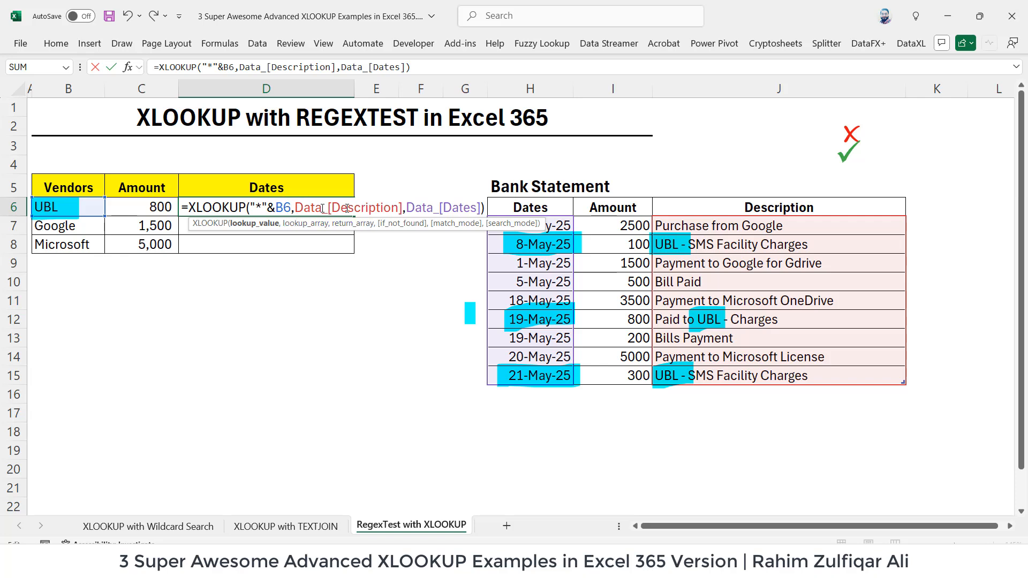
text(&"*)
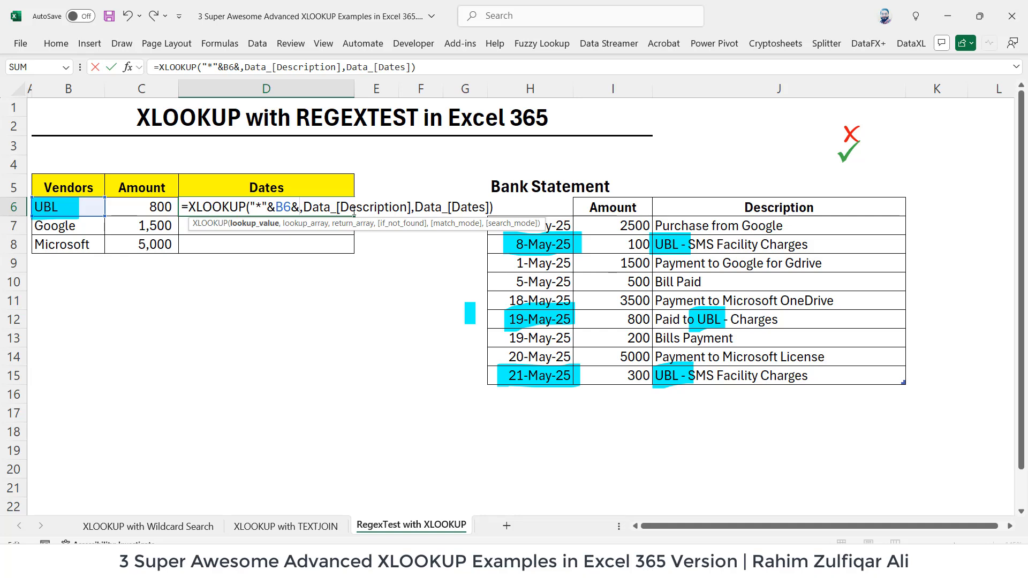
text(")
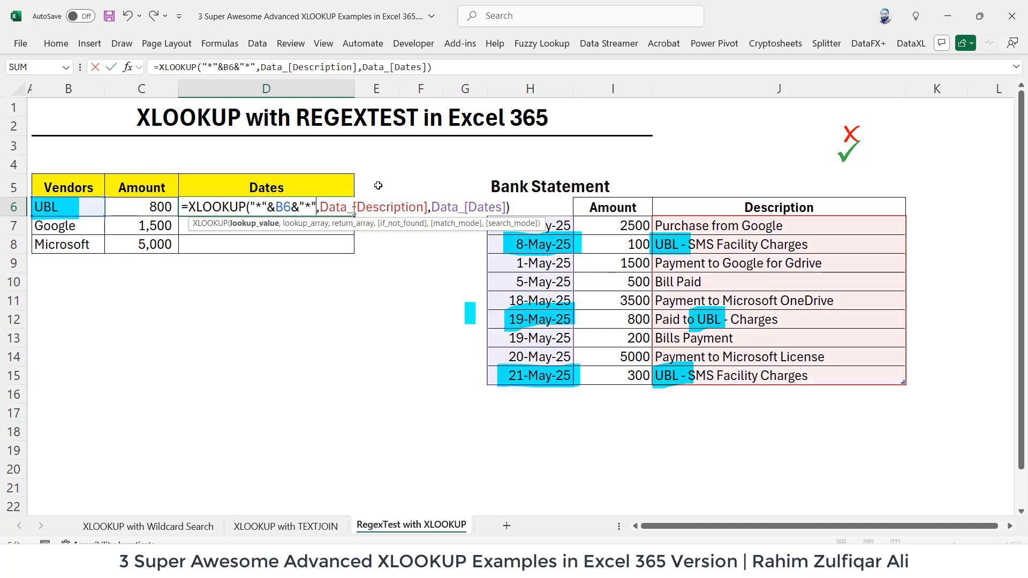
Add match mode 2, wildcard character match, to the D6 formula with if_not_found left blank, and enter it
click(513, 209)
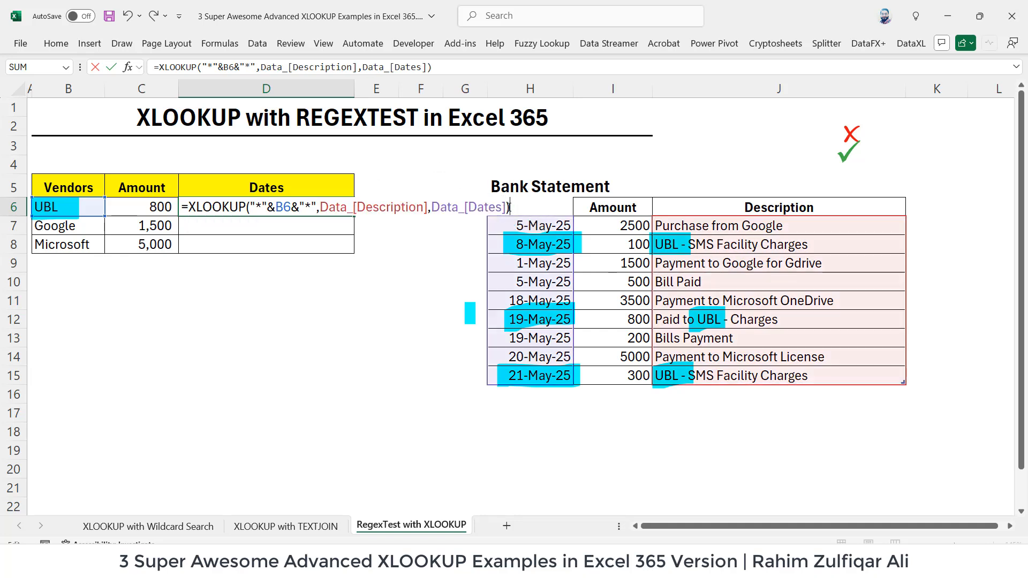
click(503, 208)
click(519, 209)
key(BackSpace)
text(,,)
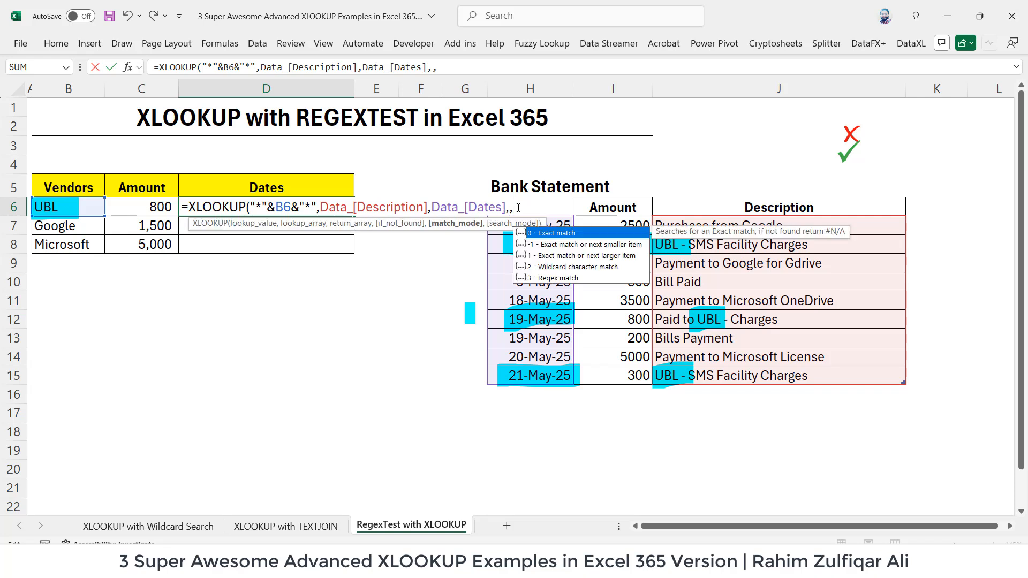
text(2))
key(Return)
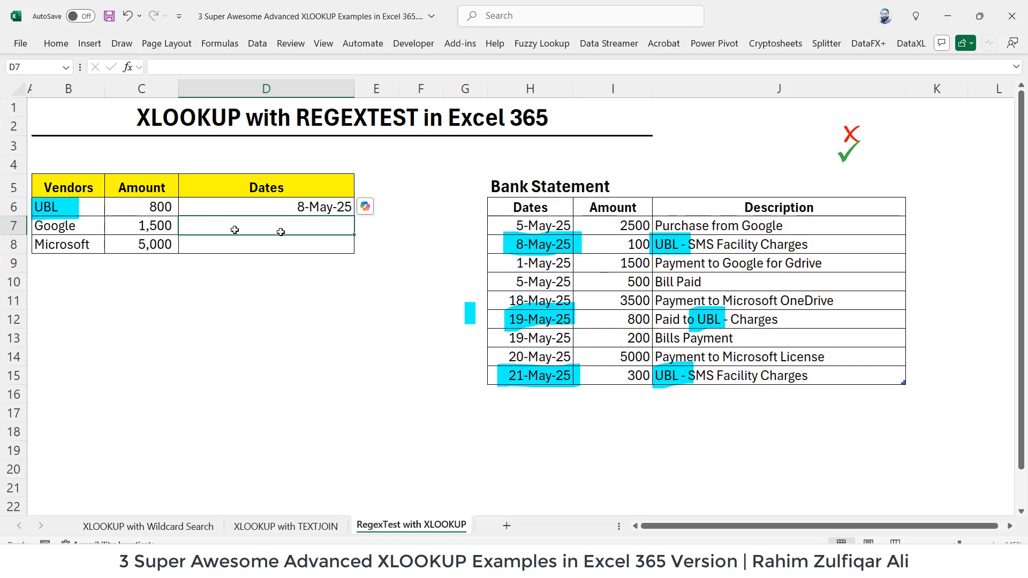
Circle 8-May-25 and UBL in statement row 8 in red, cross out the D6 result, and circle the vendor's UBL and 800
click(305, 208)
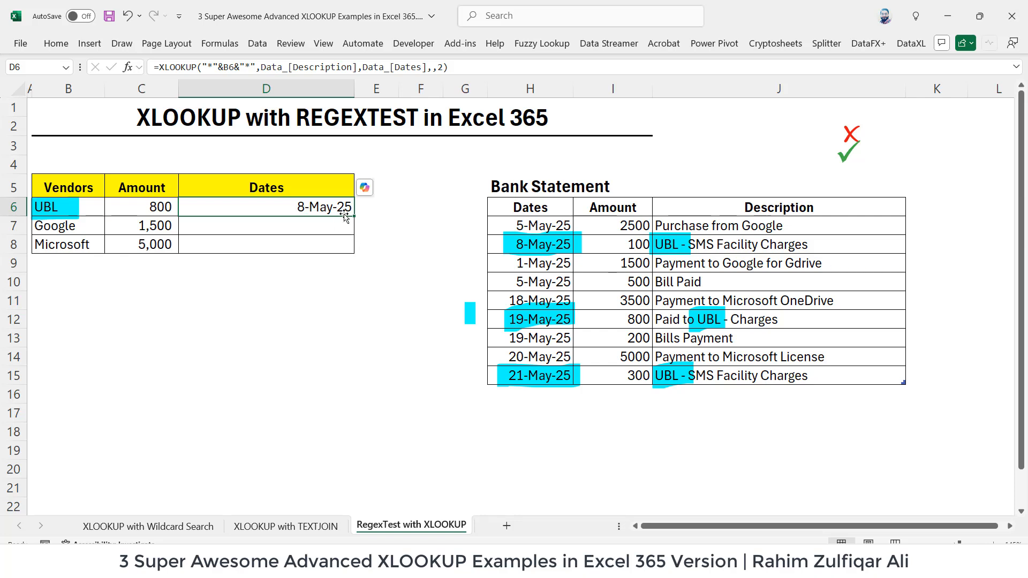
click(122, 43)
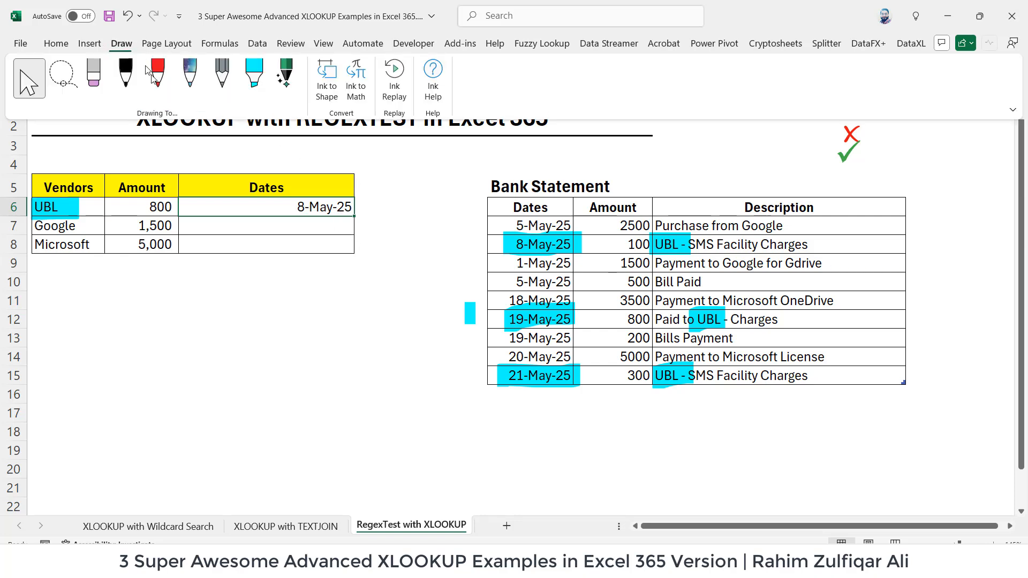
click(156, 73)
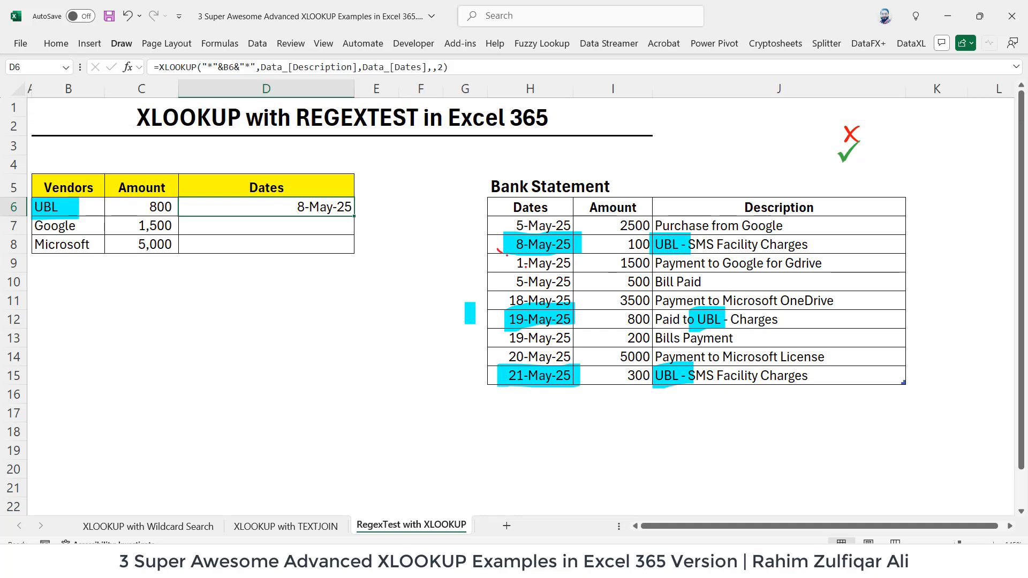
drag(525, 267, 584, 262)
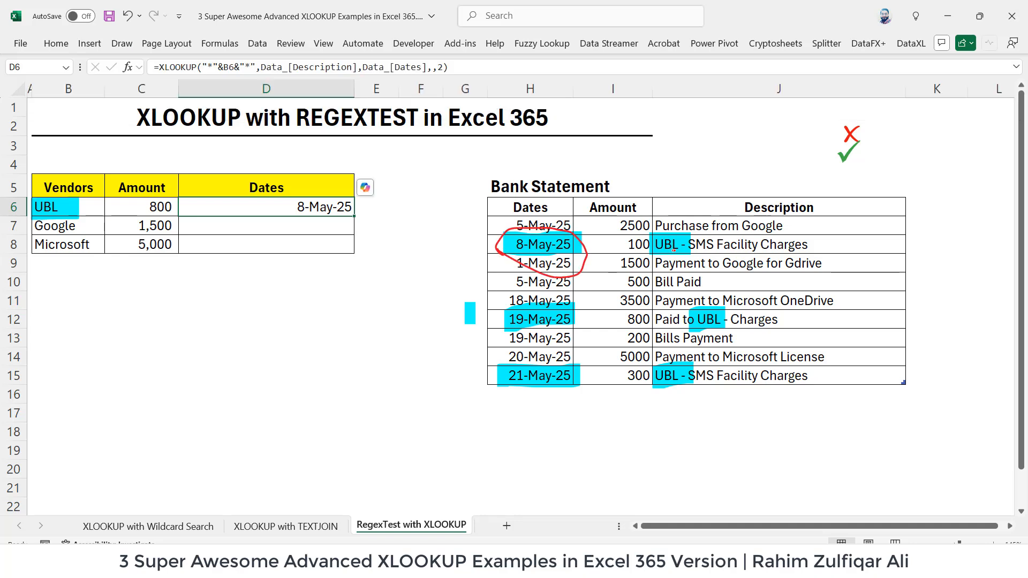
mouse_move(686, 253)
mouse_down()
mouse_move(688, 225)
mouse_move(659, 222)
mouse_move(638, 252)
mouse_up()
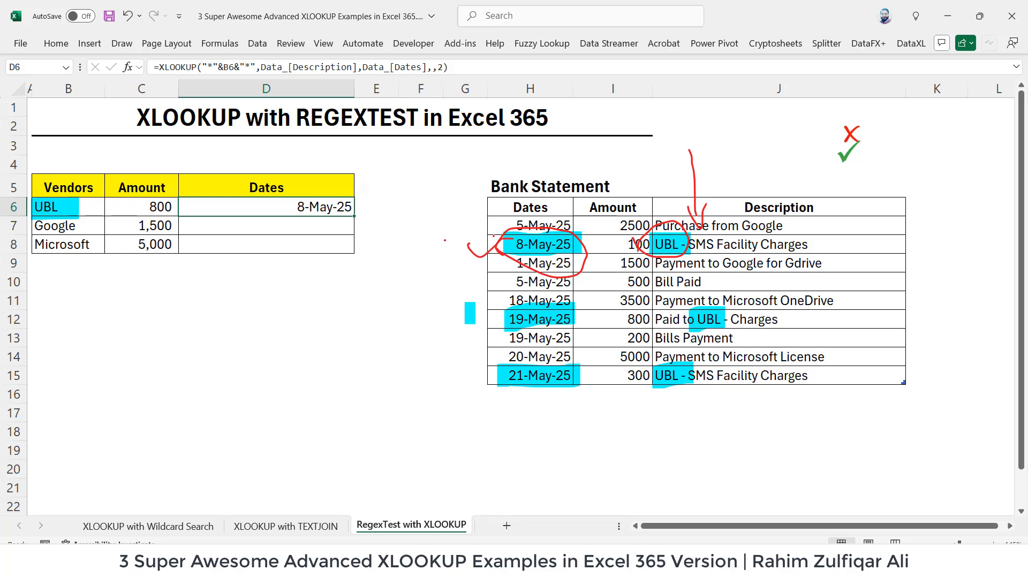
drag(359, 201, 395, 219)
drag(390, 191, 369, 224)
mouse_move(65, 213)
mouse_down()
mouse_move(56, 197)
mouse_move(31, 213)
mouse_up()
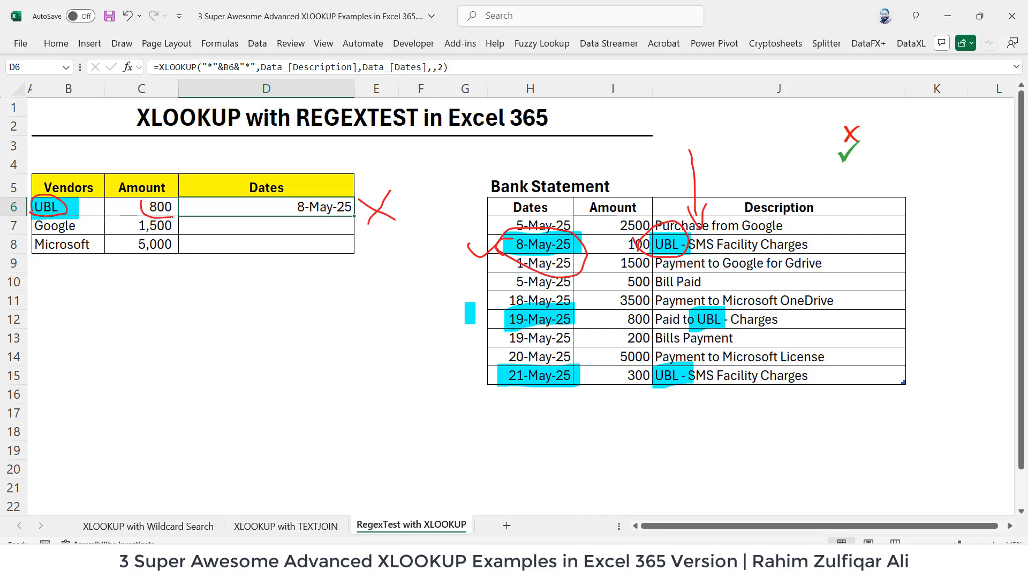
drag(171, 199, 140, 203)
Switch the pen to green and circle UBL, 800 and 19-May-25 in row 12 of the bank statement
click(121, 43)
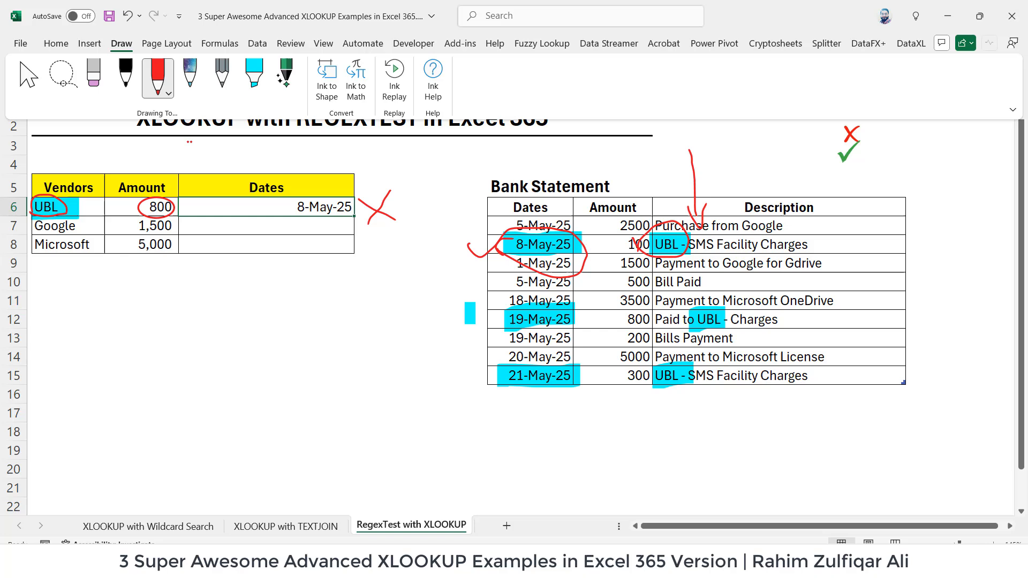
click(158, 80)
click(155, 203)
drag(161, 197, 159, 199)
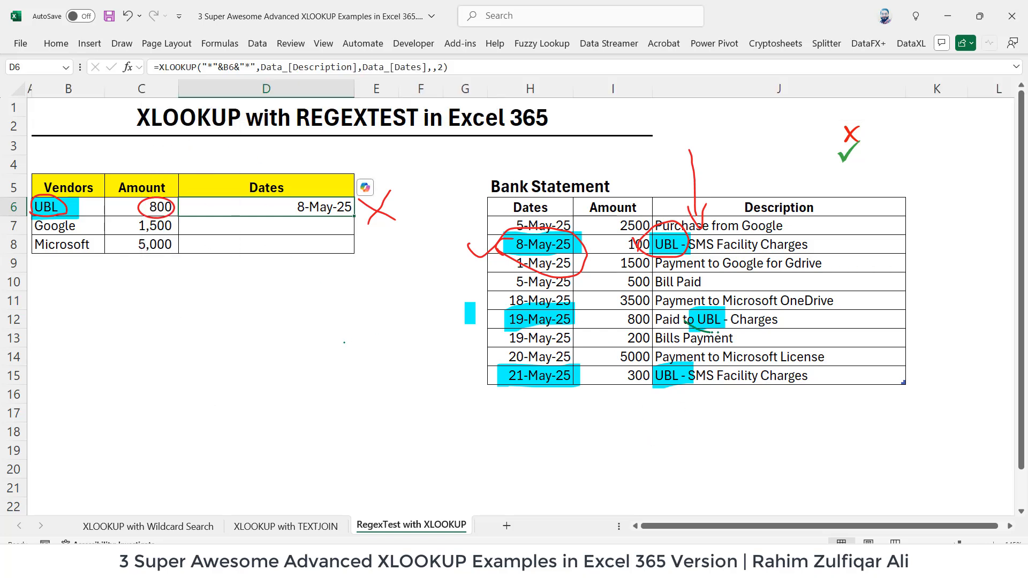
mouse_move(717, 333)
mouse_down()
mouse_move(730, 315)
mouse_move(660, 309)
mouse_up()
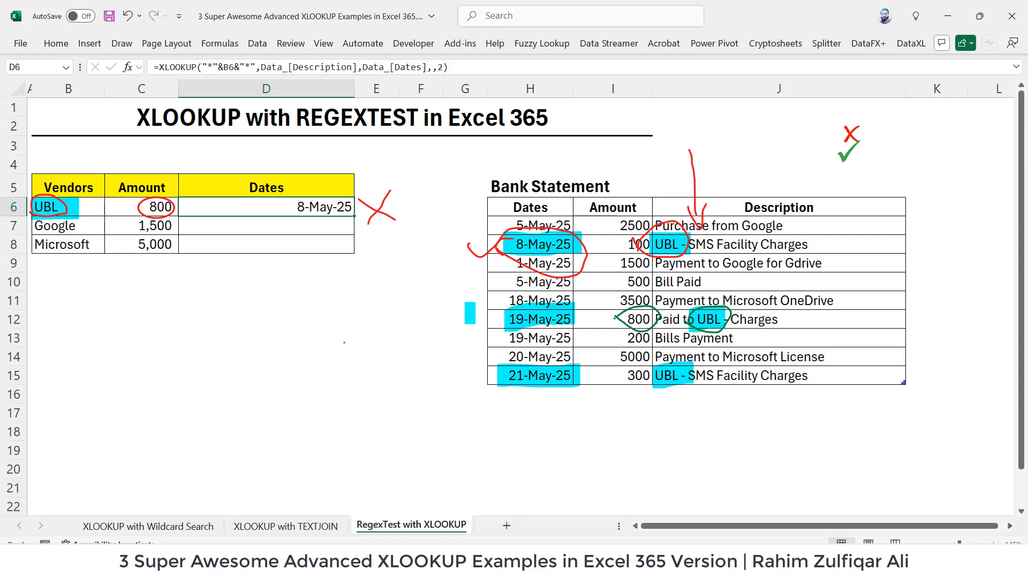
mouse_move(507, 318)
mouse_down()
mouse_move(541, 336)
mouse_move(563, 307)
mouse_up()
Highlight Microsoft in light blue in the Vendors column and in the bank statement descriptions in rows 11 and 14
click(130, 47)
click(256, 87)
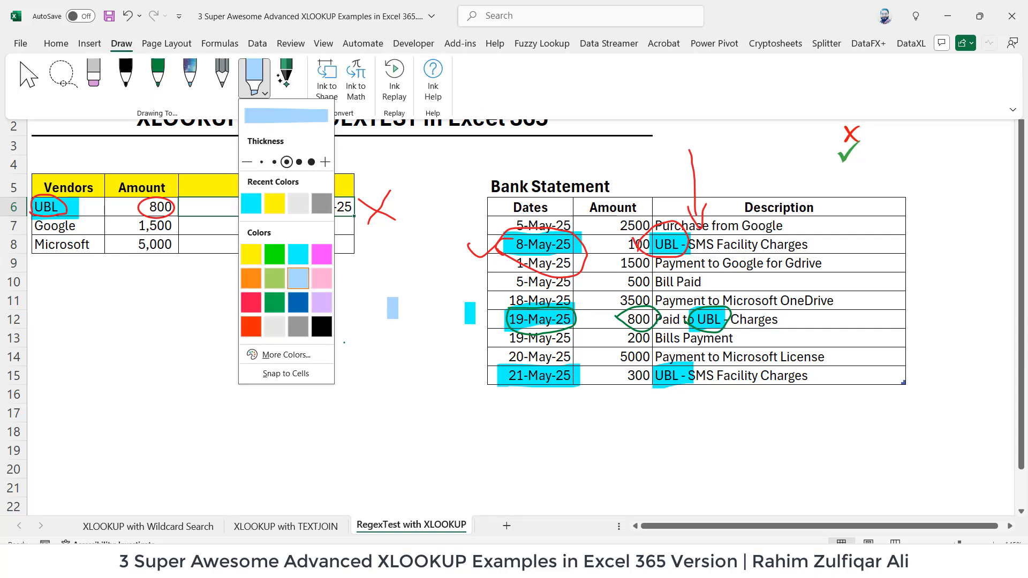
click(395, 310)
drag(33, 242, 92, 240)
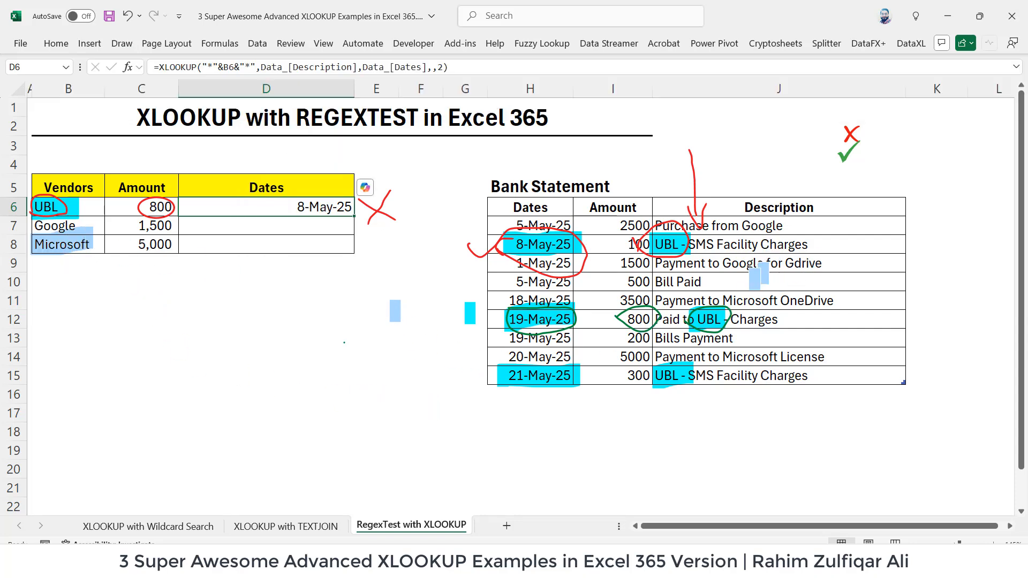
drag(722, 300, 785, 301)
drag(723, 357, 787, 356)
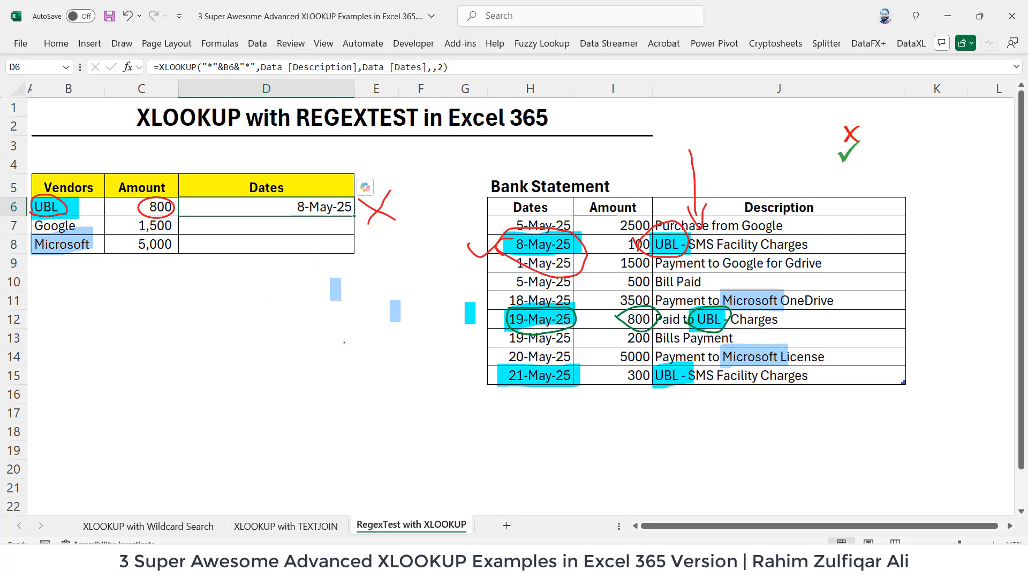
Stop inking, copy the D6 formula down to D8, and select D8
click(129, 45)
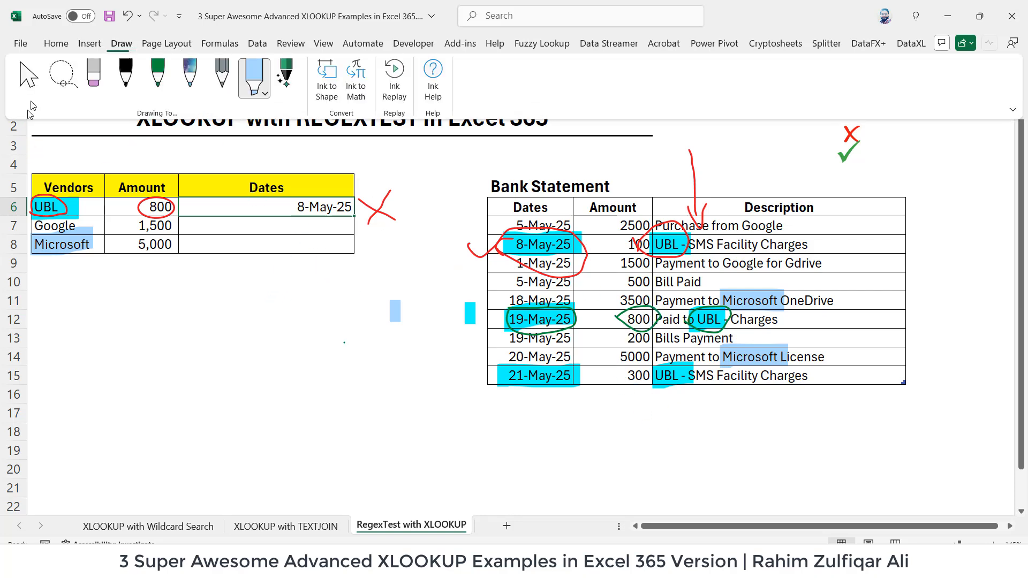
click(30, 79)
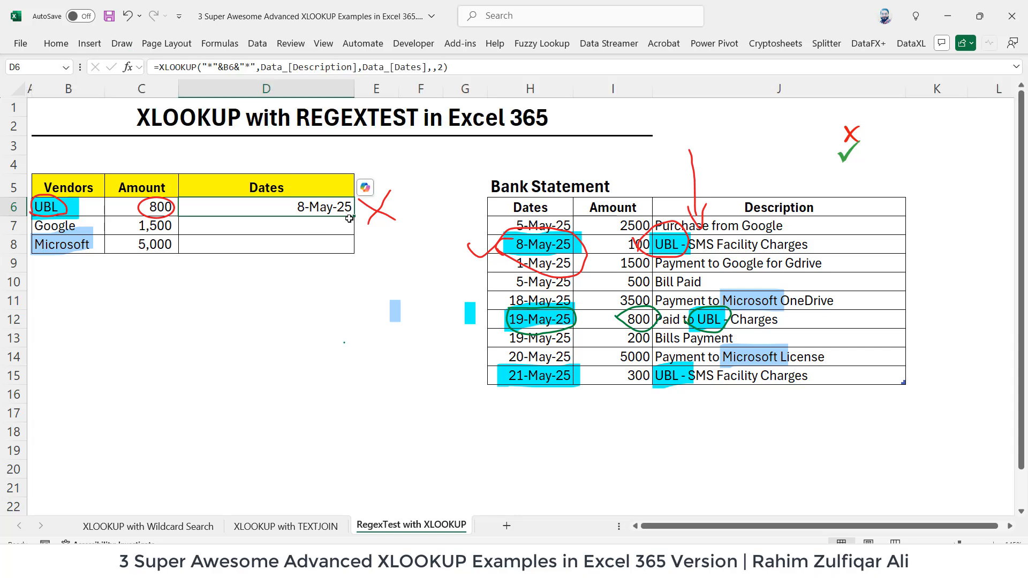
drag(349, 219, 343, 247)
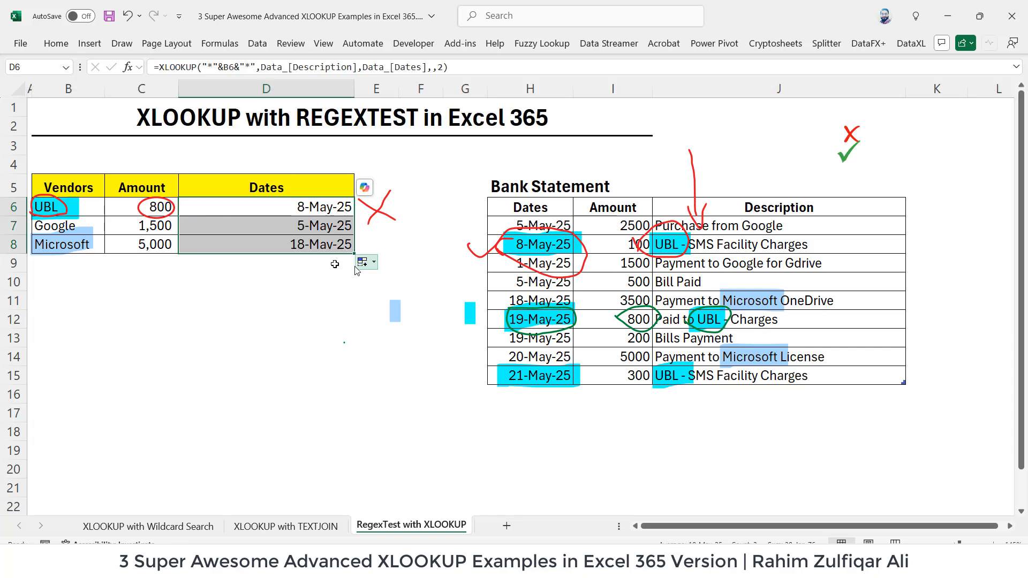
click(321, 248)
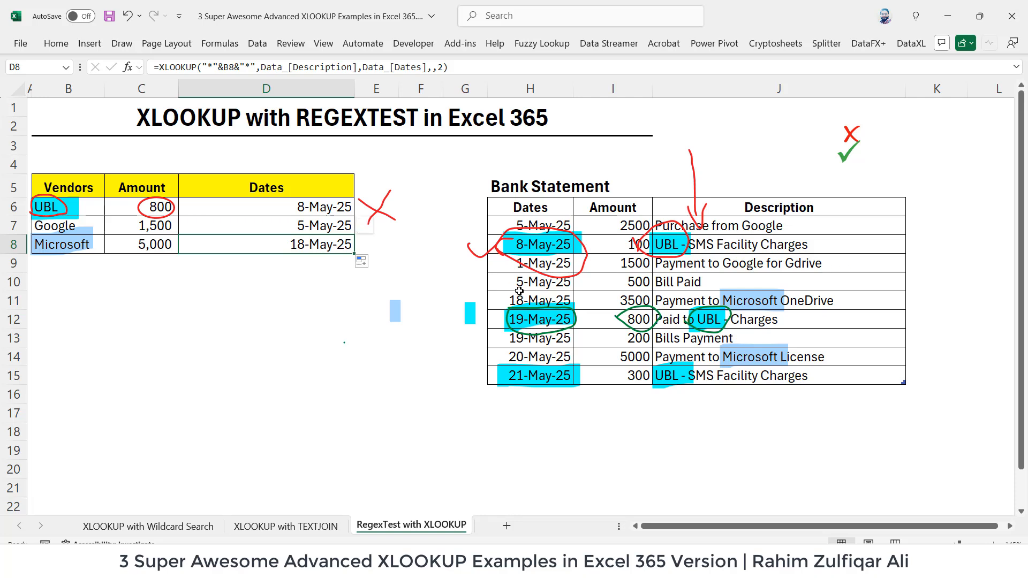
Switch the pen to red, circle Microsoft and 18-May-25 in statement row 11, and draw a cross beside the D8 result
click(122, 43)
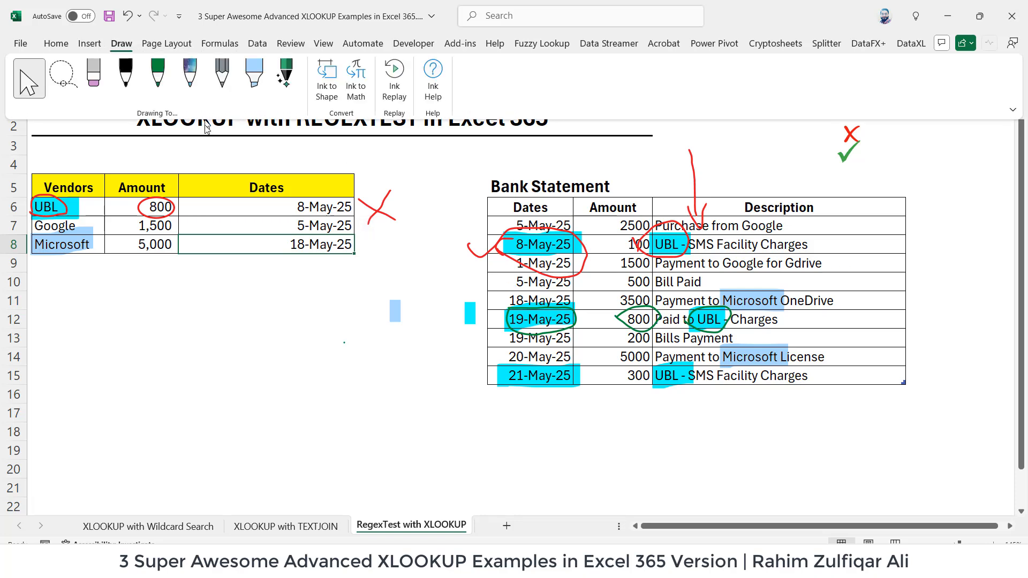
click(158, 78)
click(166, 92)
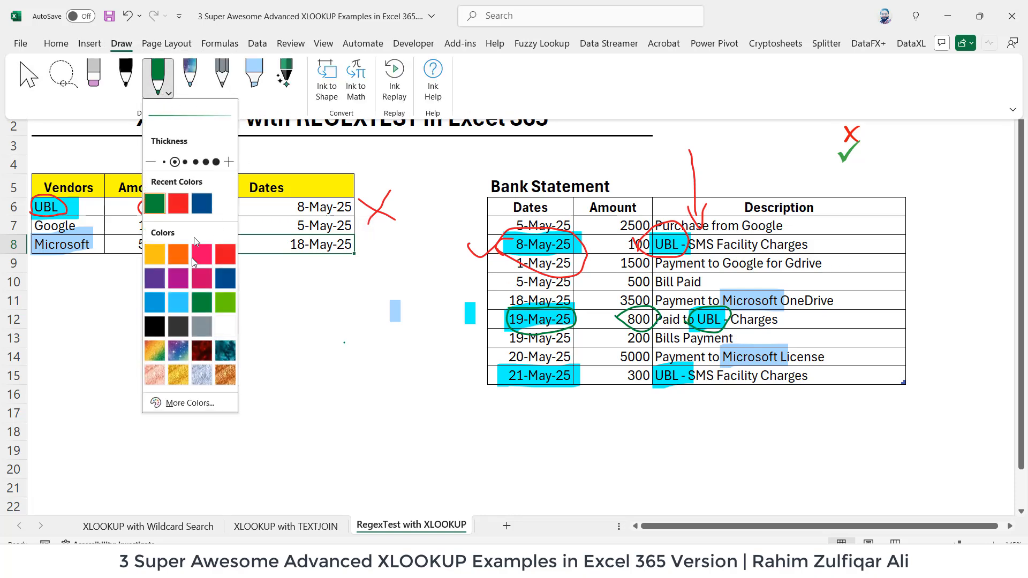
click(179, 204)
click(391, 324)
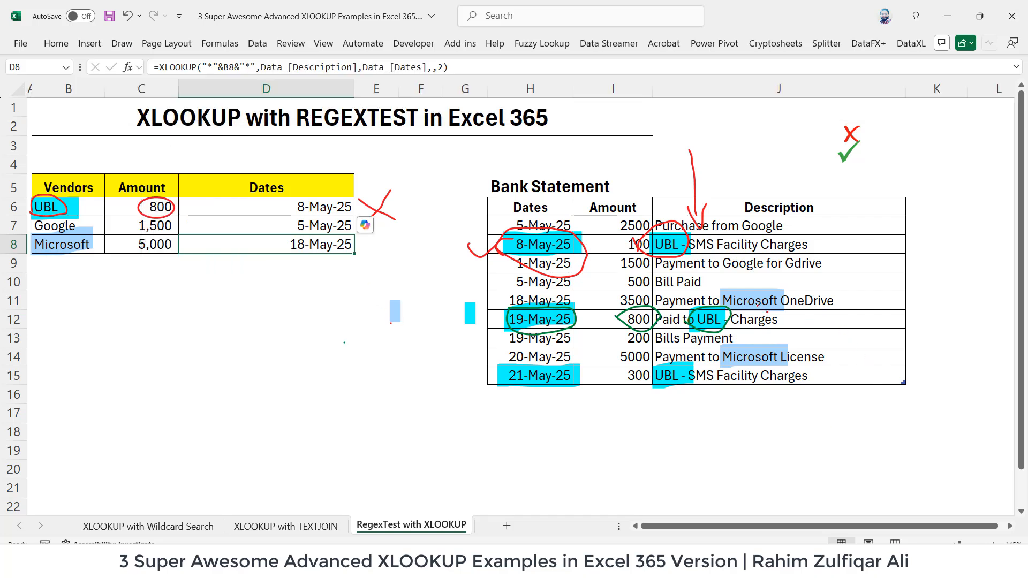
mouse_move(716, 287)
mouse_down()
mouse_move(739, 313)
mouse_move(787, 303)
mouse_move(736, 290)
mouse_up()
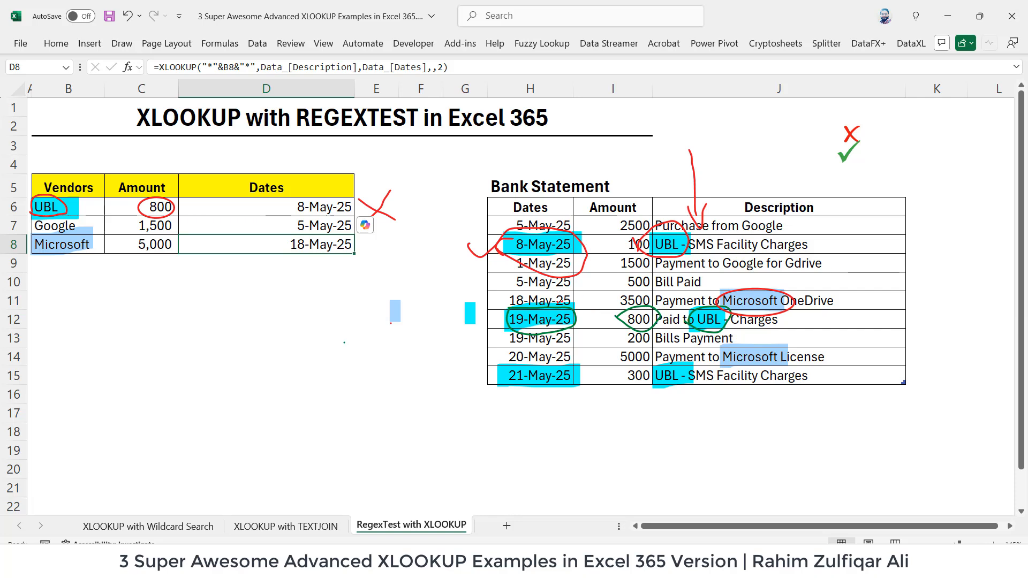
mouse_move(496, 296)
mouse_down()
mouse_move(549, 307)
mouse_move(559, 279)
mouse_move(499, 292)
mouse_up()
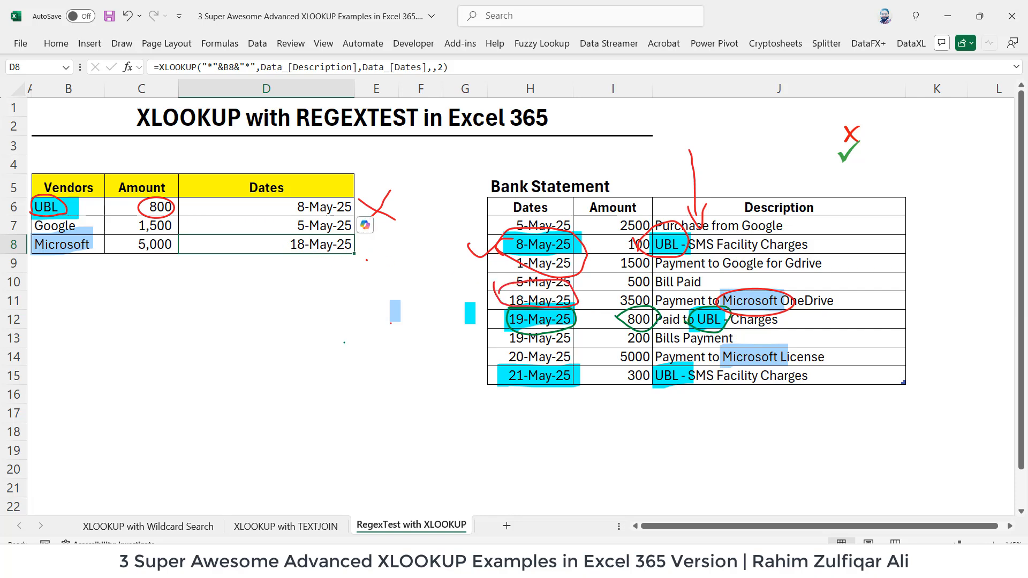
mouse_move(356, 240)
mouse_down()
mouse_move(397, 261)
mouse_move(333, 272)
mouse_up()
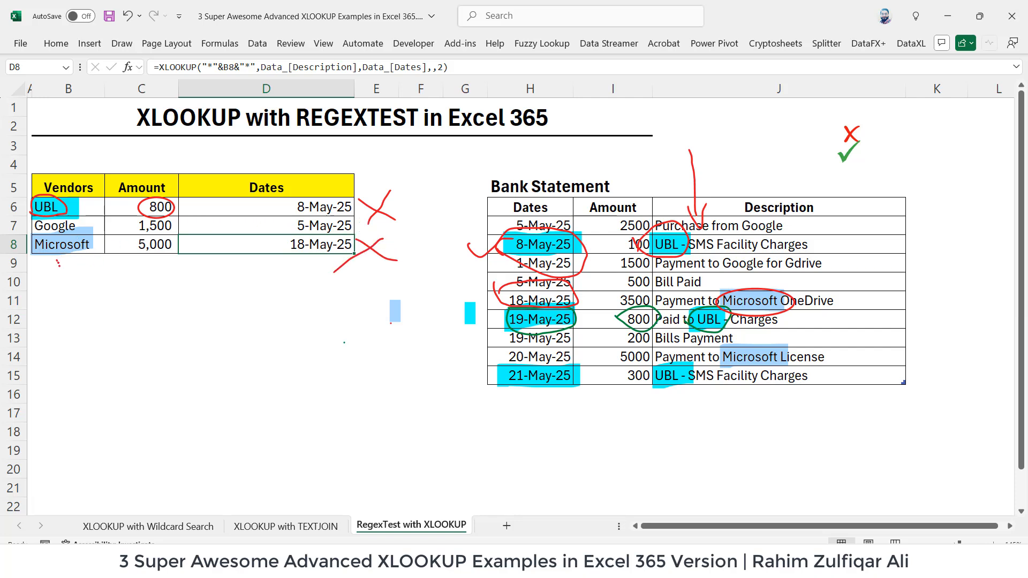
Tick the Microsoft vendor and its 5,000 amount, then mark 5000, Microsoft and 20-May-25 in statement row 14 in red
mouse_move(59, 266)
mouse_down()
mouse_move(84, 247)
mouse_move(132, 273)
mouse_up()
drag(650, 354, 593, 350)
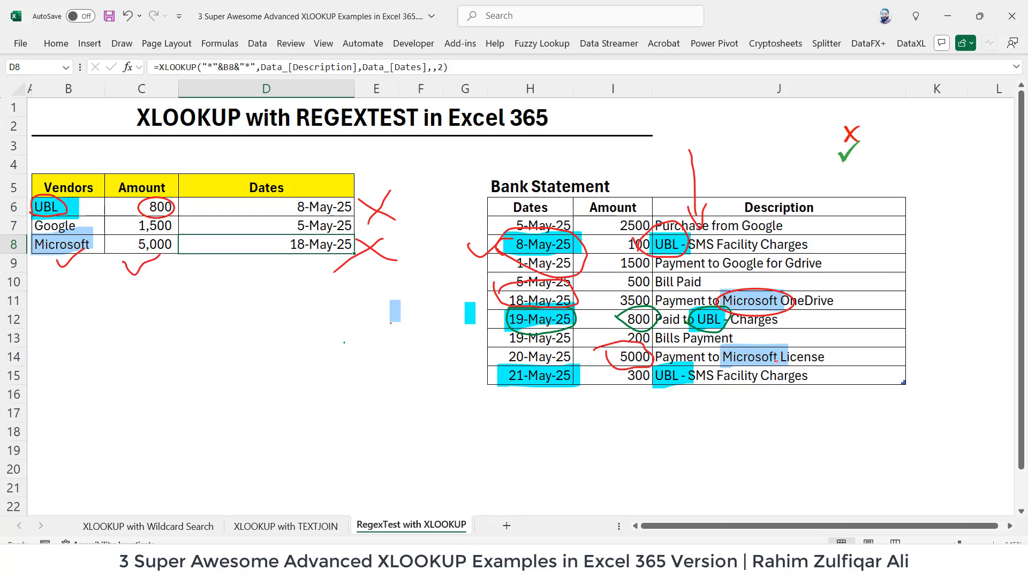
mouse_move(728, 347)
mouse_down()
mouse_move(727, 358)
mouse_move(754, 372)
mouse_move(741, 348)
mouse_up()
drag(508, 363, 533, 345)
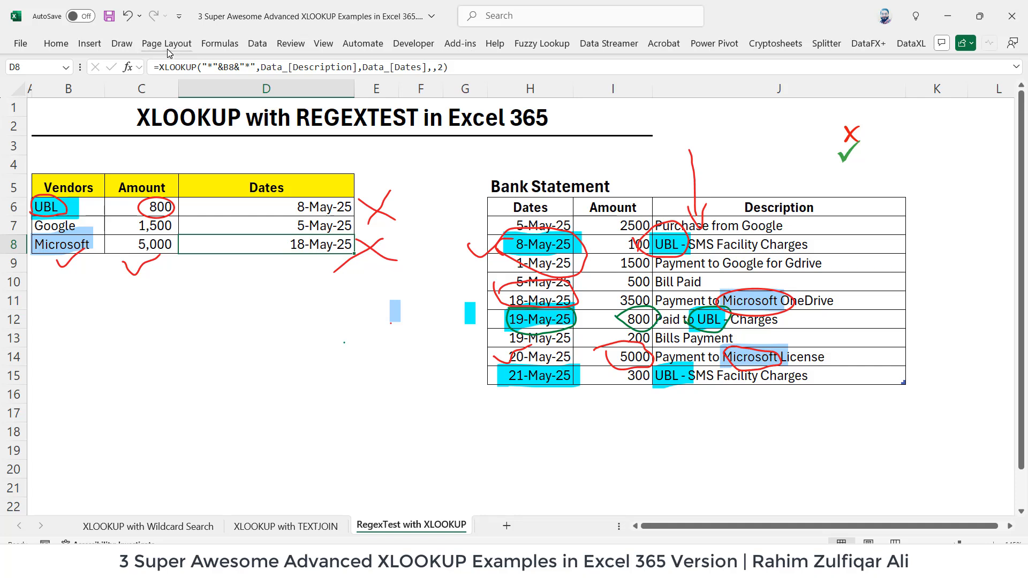
Erase the pen and highlighter marks from the Vendors table and the bank statement
click(127, 45)
click(93, 80)
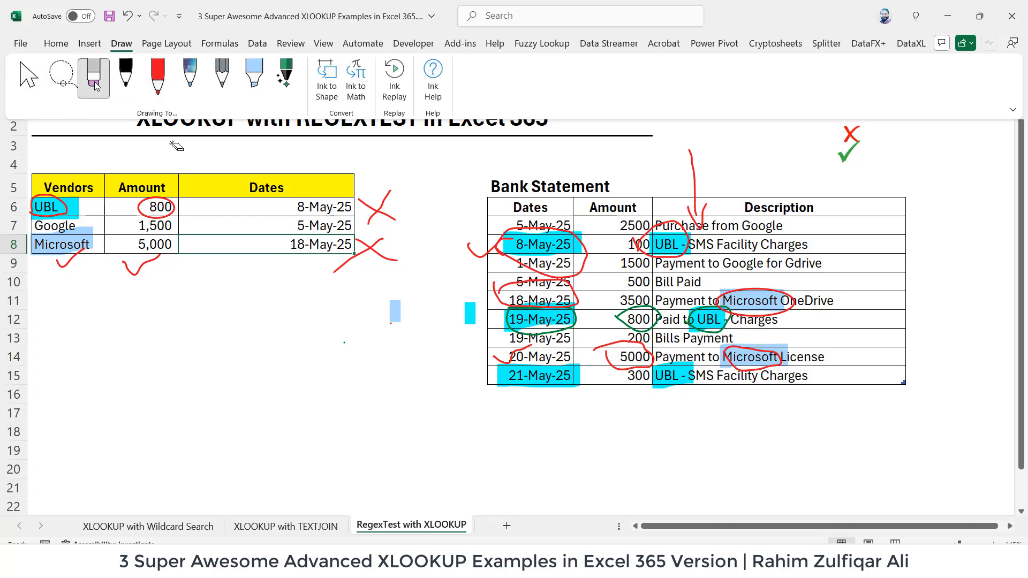
click(63, 267)
mouse_move(63, 267)
mouse_down()
mouse_move(47, 216)
mouse_move(75, 209)
mouse_move(109, 247)
mouse_move(167, 196)
mouse_up()
mouse_move(315, 191)
mouse_down()
mouse_move(637, 321)
mouse_move(528, 353)
mouse_move(698, 269)
mouse_move(755, 283)
mouse_move(713, 367)
mouse_move(534, 322)
mouse_move(400, 309)
mouse_move(455, 312)
mouse_up()
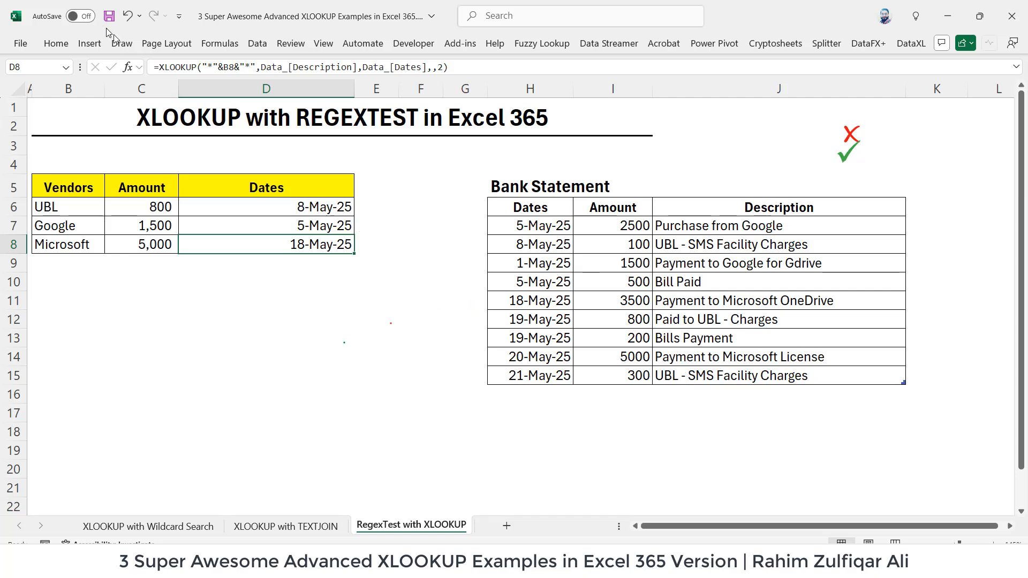
Stop inking, review the wildcard XLOOKUP formula in D6, and clear the formulas from D6:D8
click(123, 44)
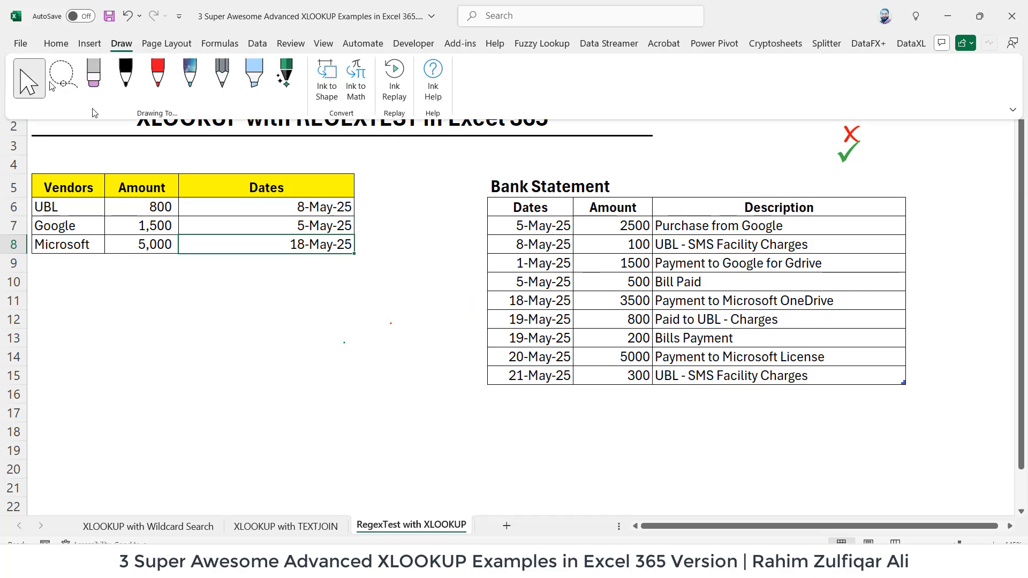
click(26, 77)
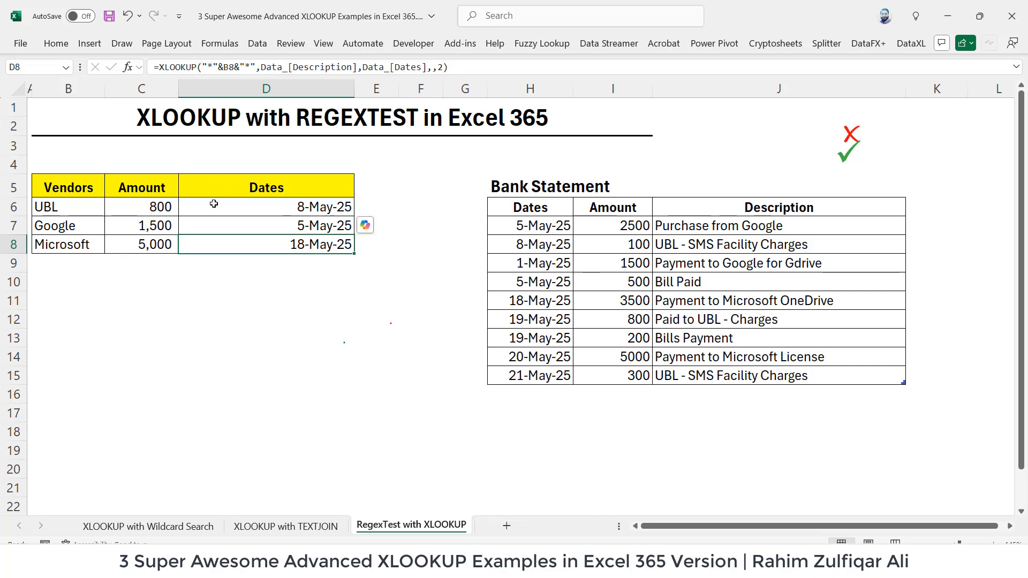
click(244, 206)
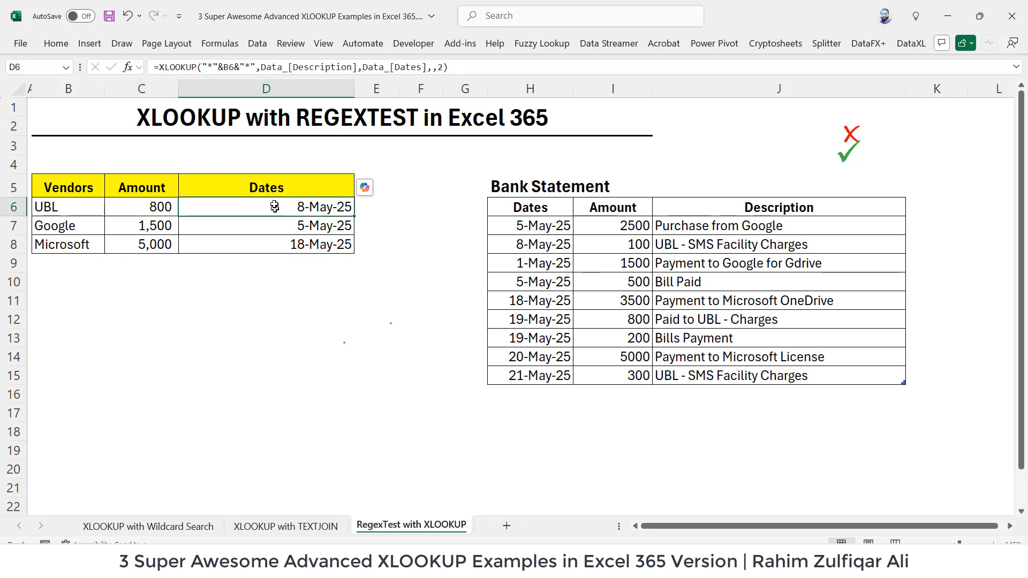
drag(244, 206, 262, 251)
double_click(278, 208)
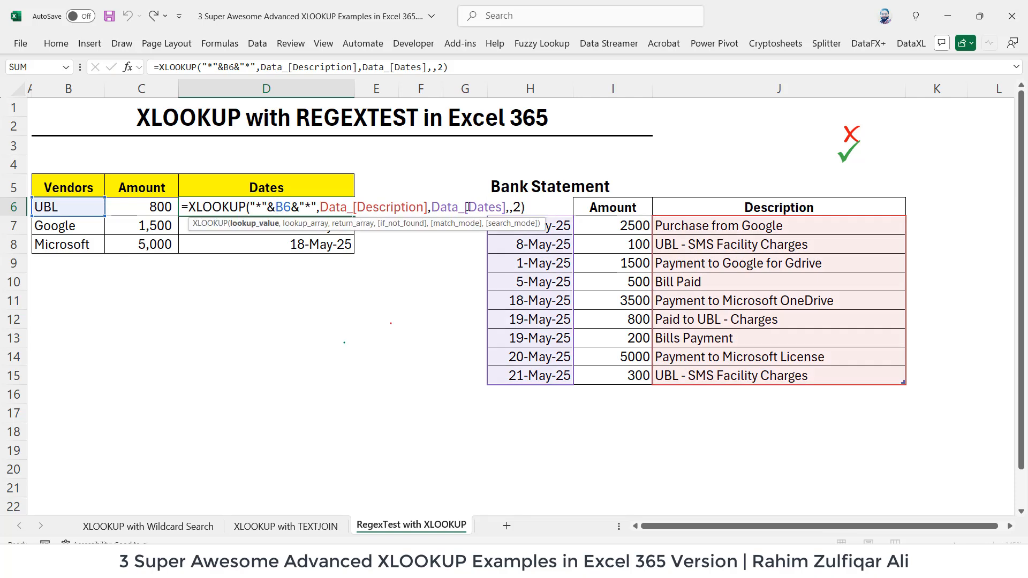
key(ctrl+Return)
key(shift+Down)
key(shift+Down)
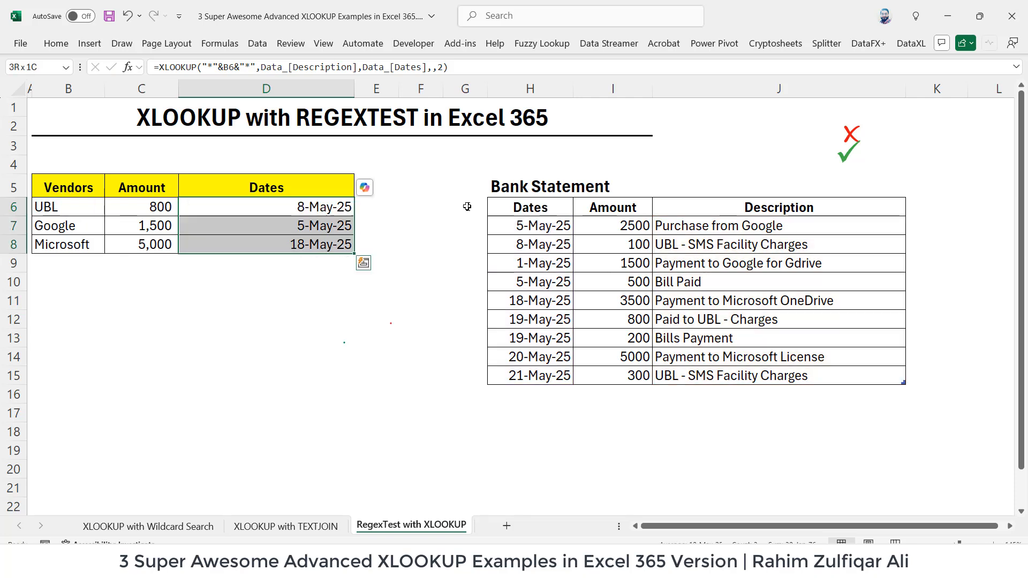
key(Delete)
Examine XLOOKUP's match mode options from a trial formula in D6, and discard the entry
click(312, 209)
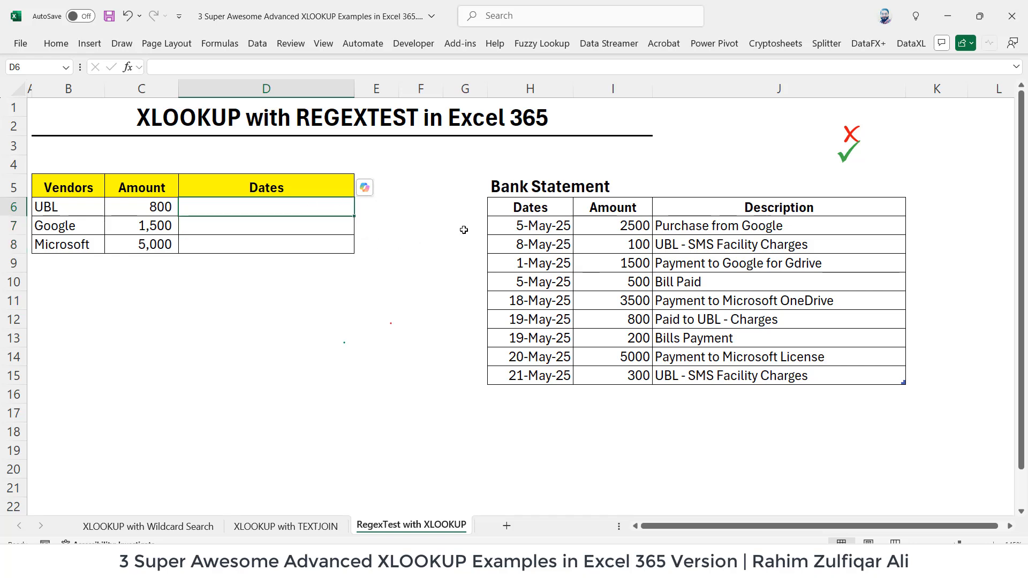
text(=xlo)
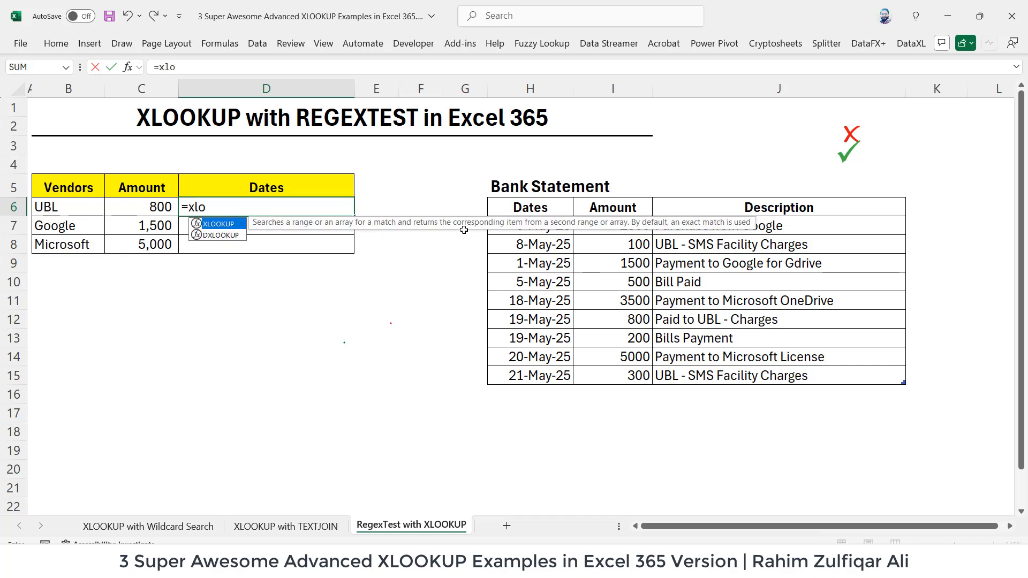
key(Tab)
text(,,,,)
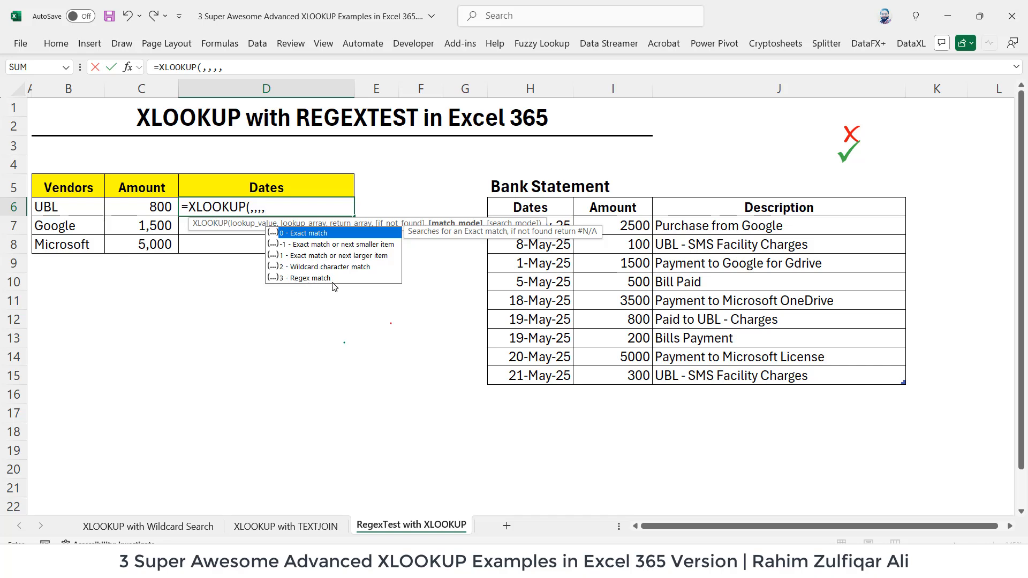
key(Escape)
key(Escape)
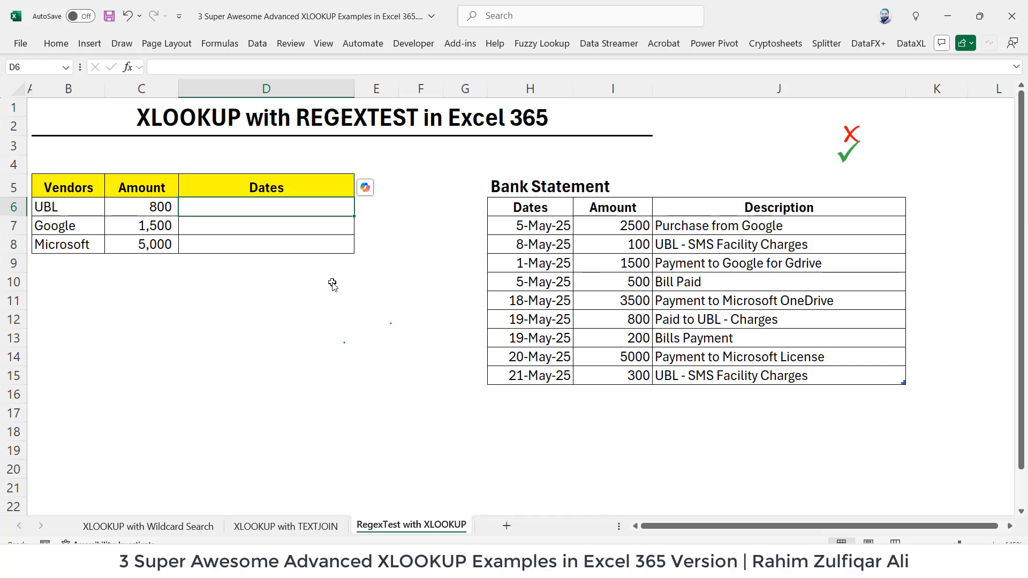
Start an XLOOKUP in D6 with lookup value 1 and the amount condition ((C6=Data_[Amount]) as the first part of the lookup array
text(=xlo)
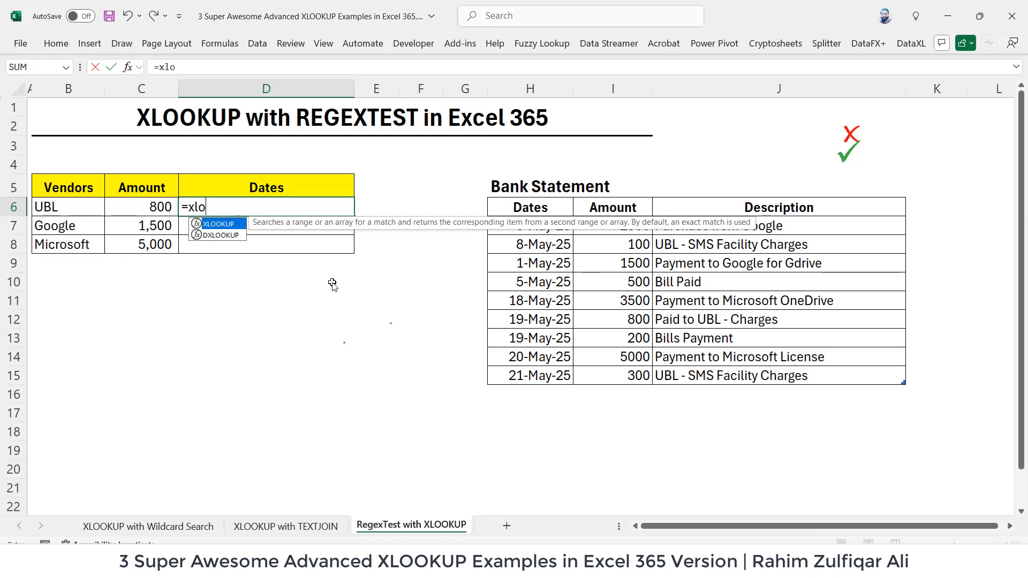
key(Tab)
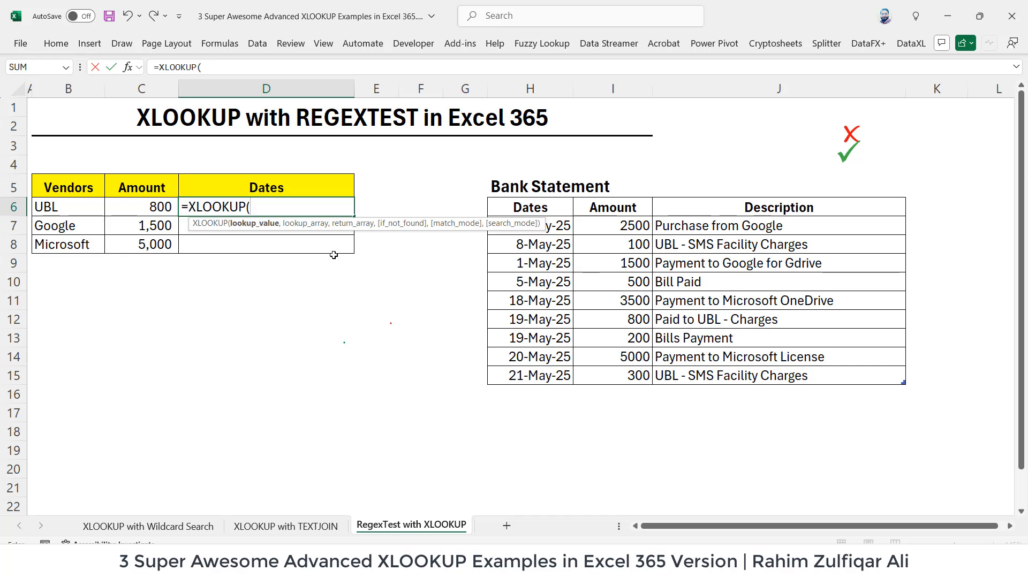
text(1,)
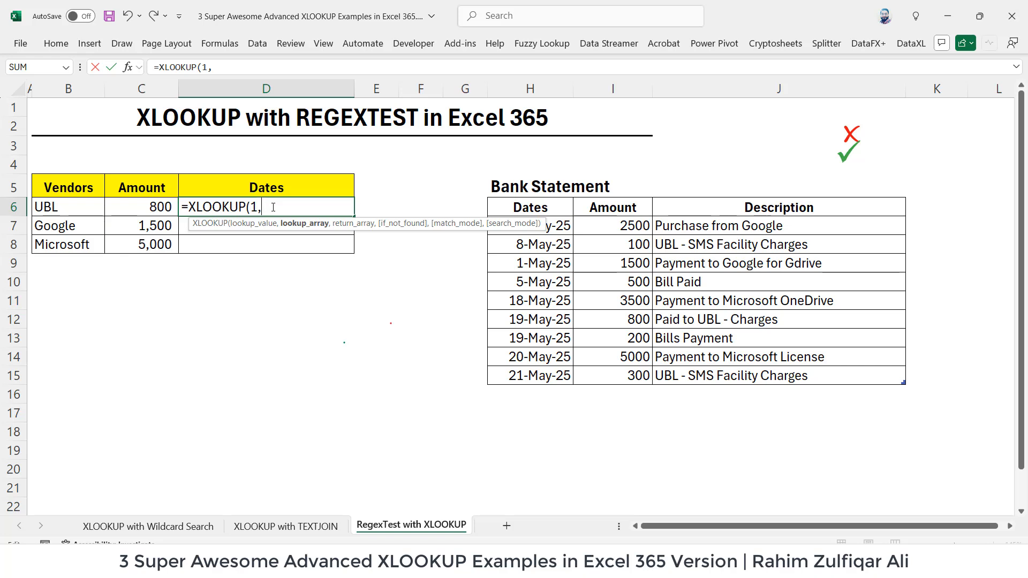
text((()
click(150, 207)
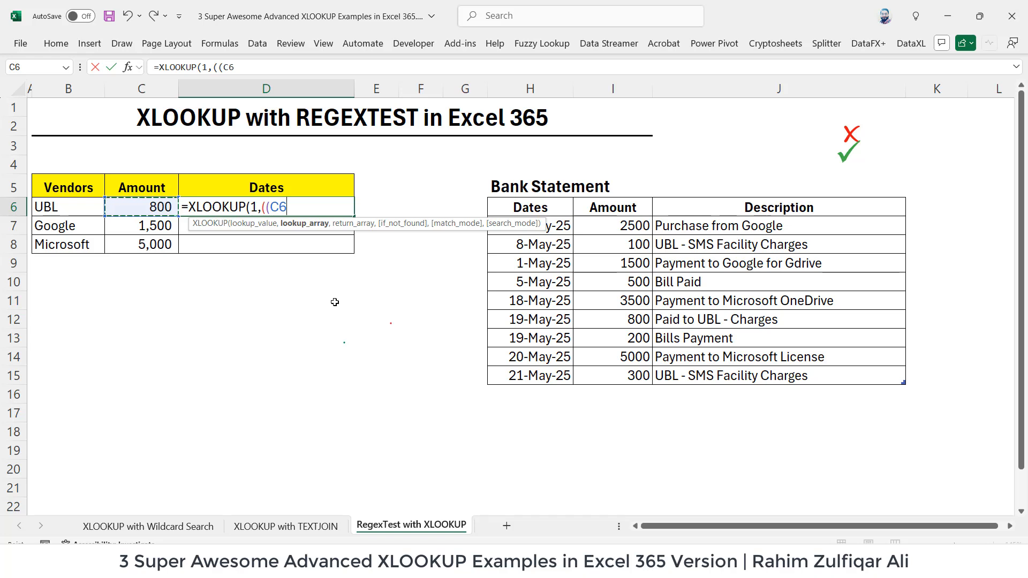
text(=)
drag(600, 227, 592, 374)
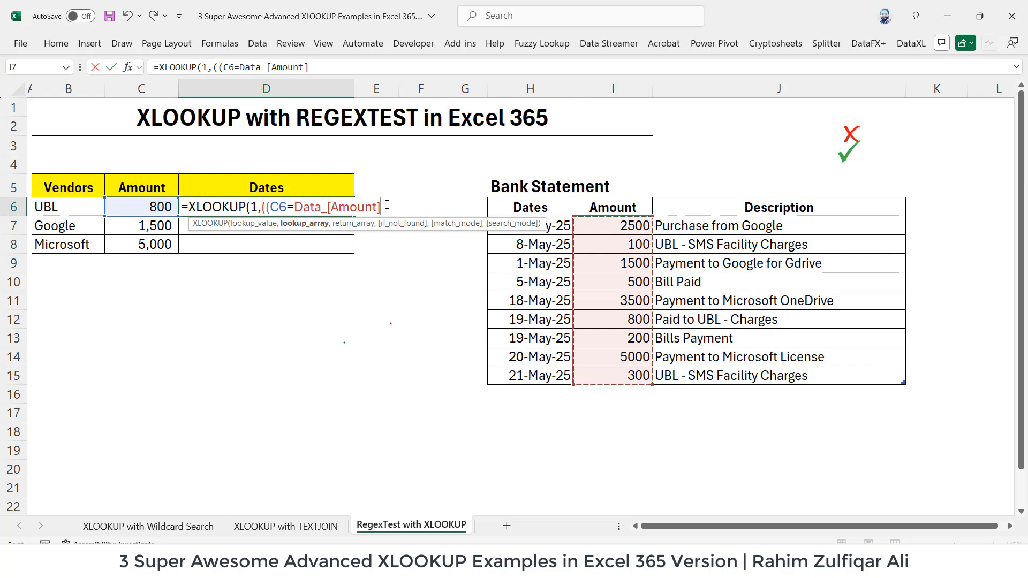
text())
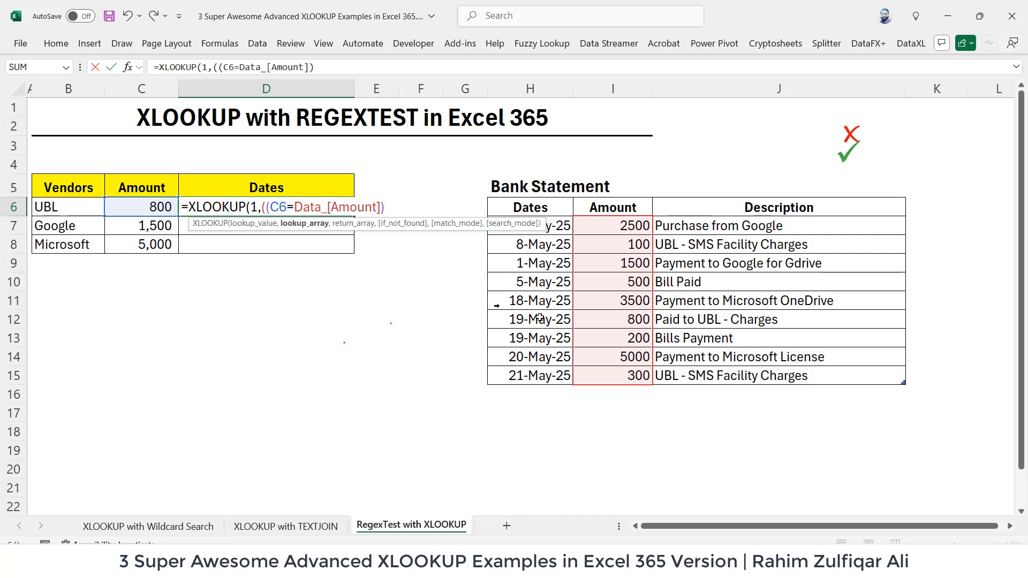
Multiply the amount condition by REGEXTEST(Data_[Description],B6,1) with case-insensitive matching, and close the lookup array
text(*regex)
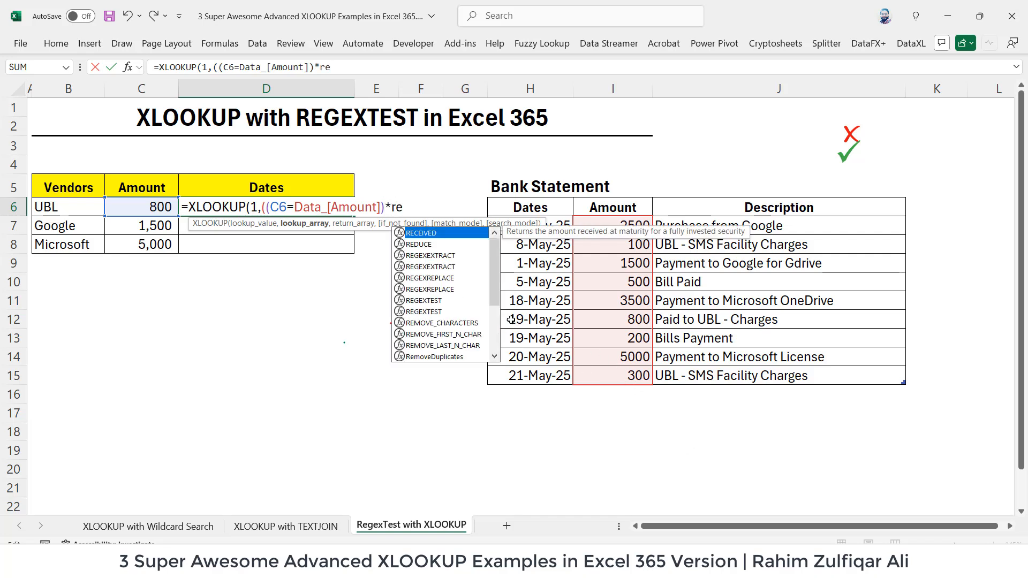
key(Down)
key(Down)
key(Down)
key(Down)
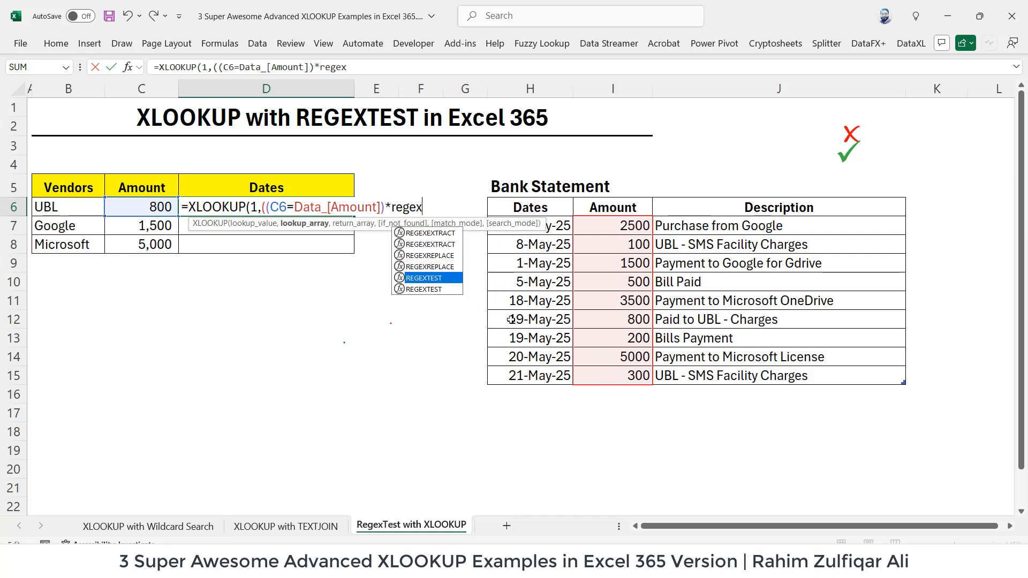
key(Tab)
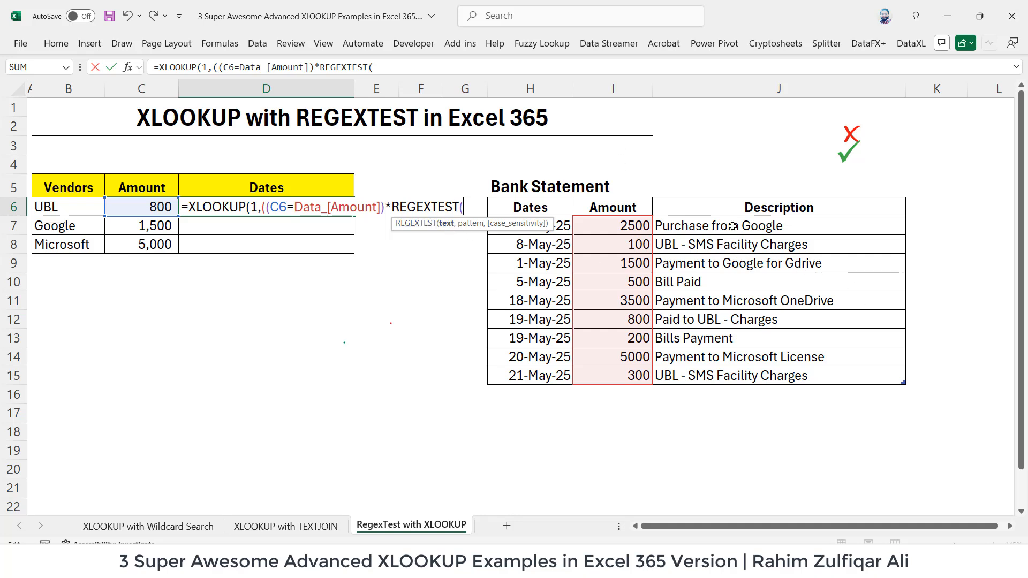
drag(734, 228, 732, 369)
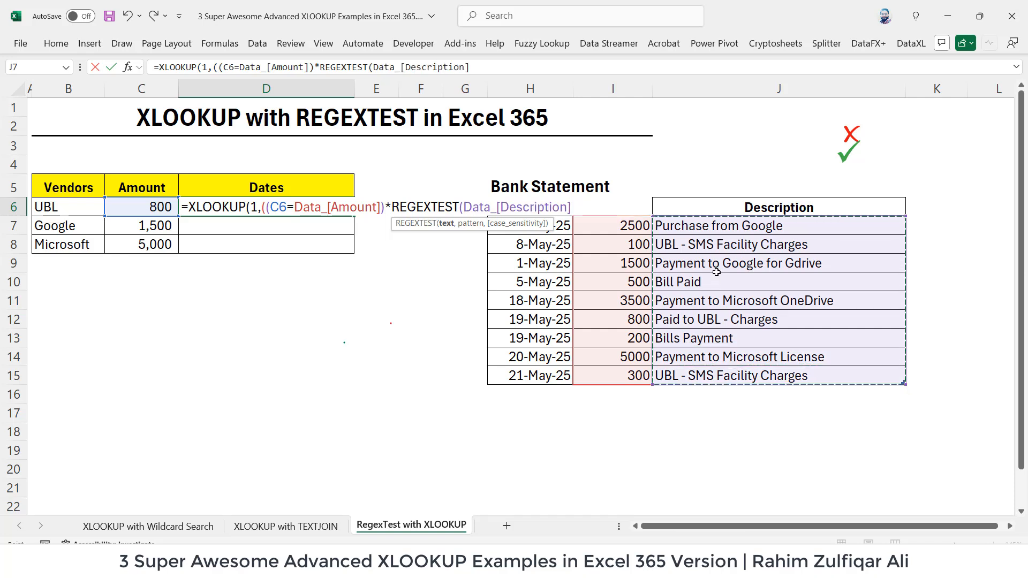
text(,)
click(60, 210)
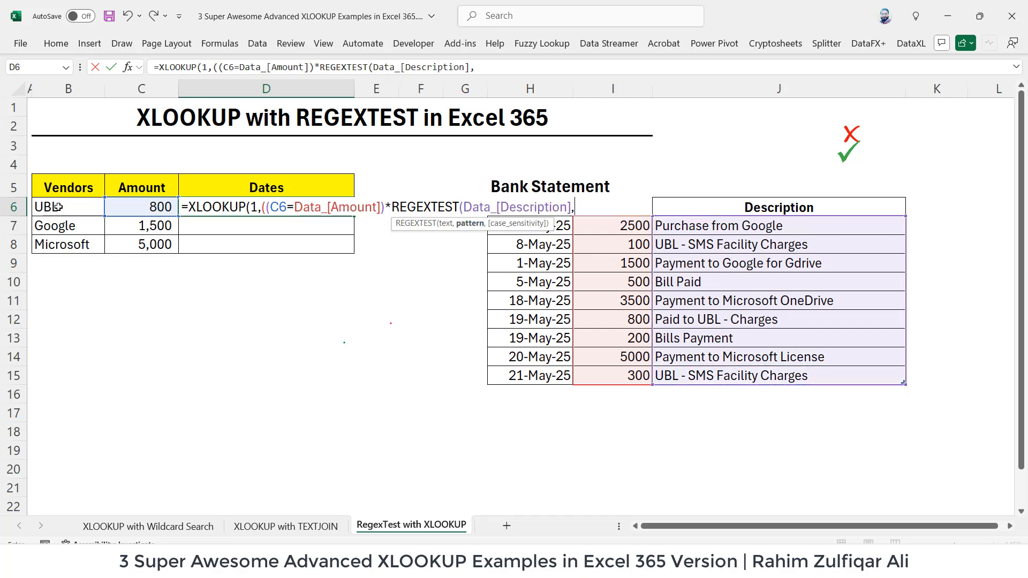
text(,)
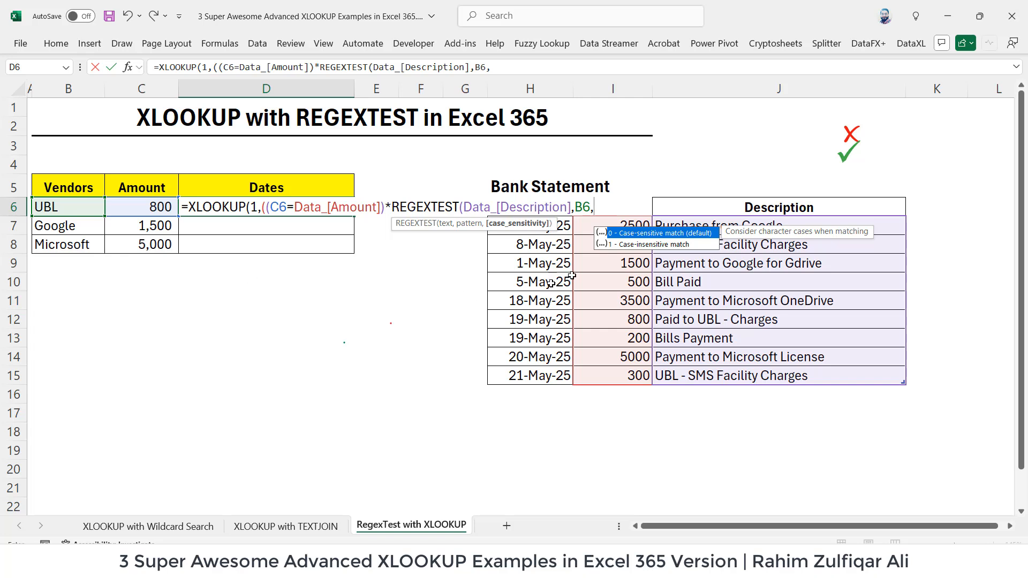
double_click(649, 245)
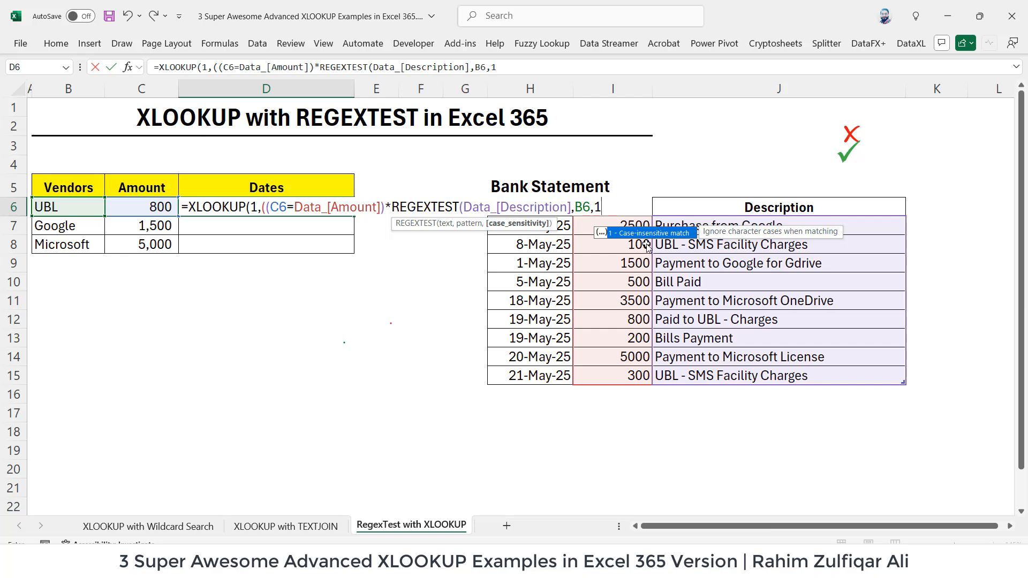
text())
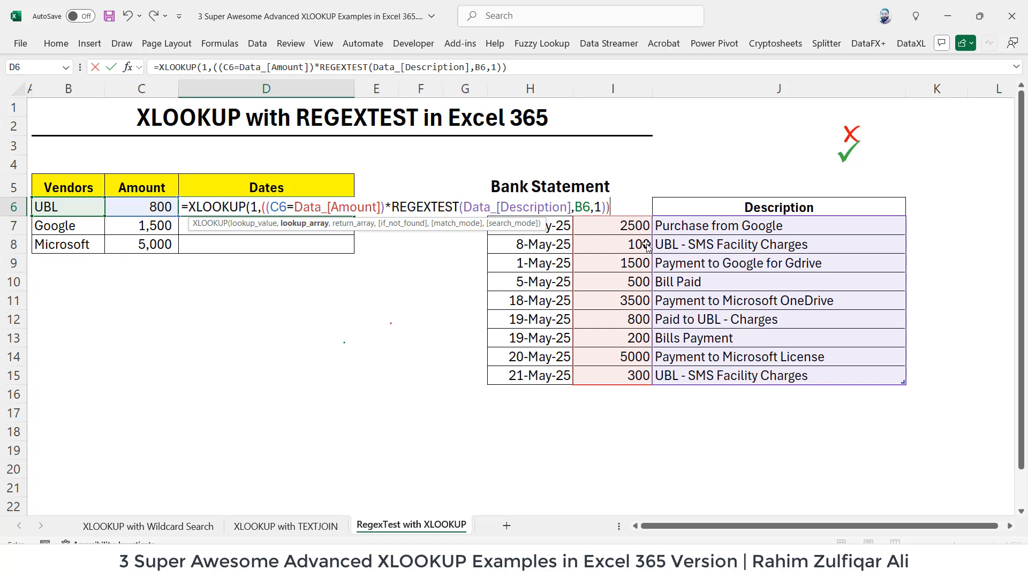
Set Data_[Dates] as the return array, confirm the D6 formula, copy it down to D8, and select D7
text(,)
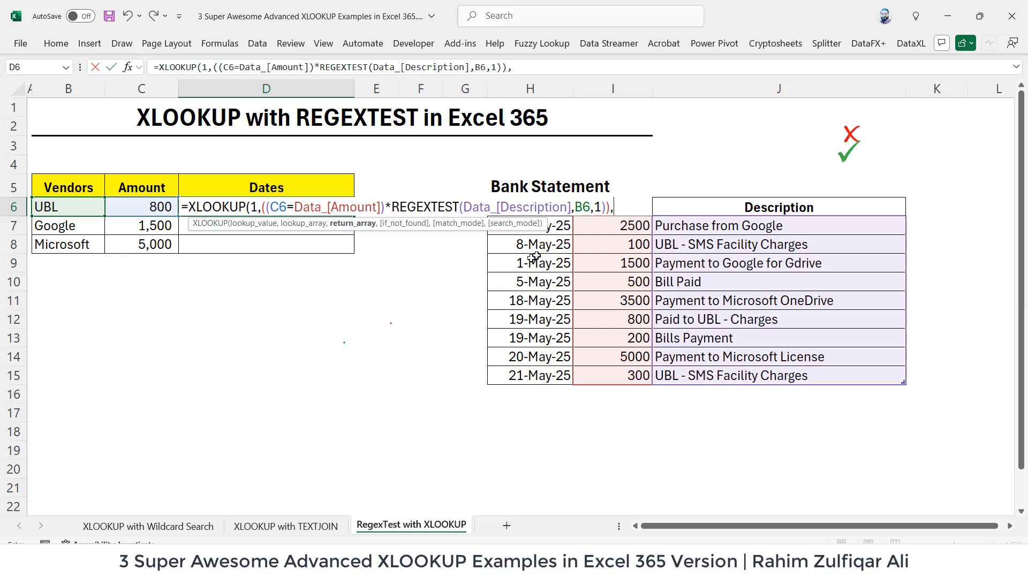
drag(561, 231, 560, 376)
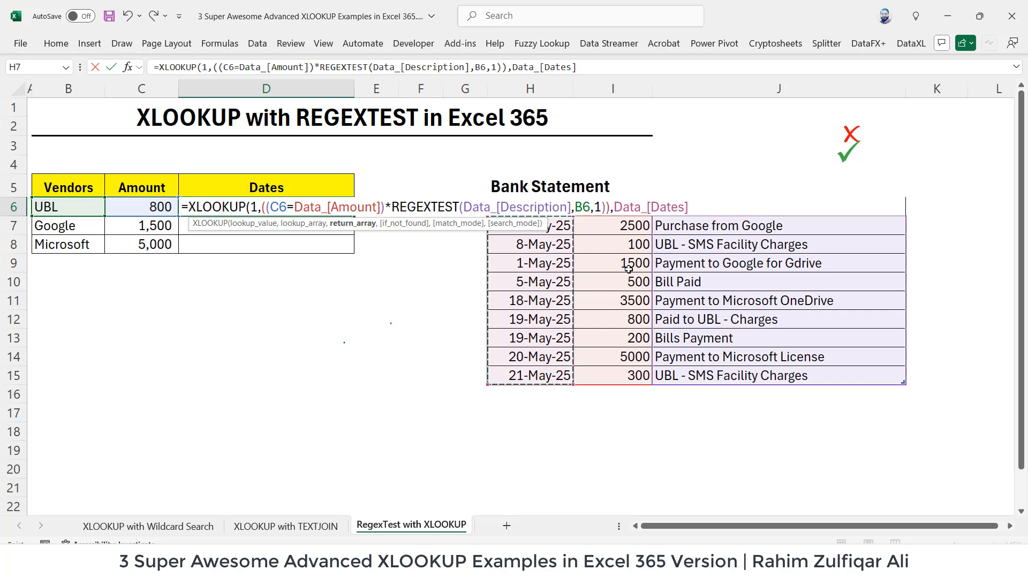
key(Return)
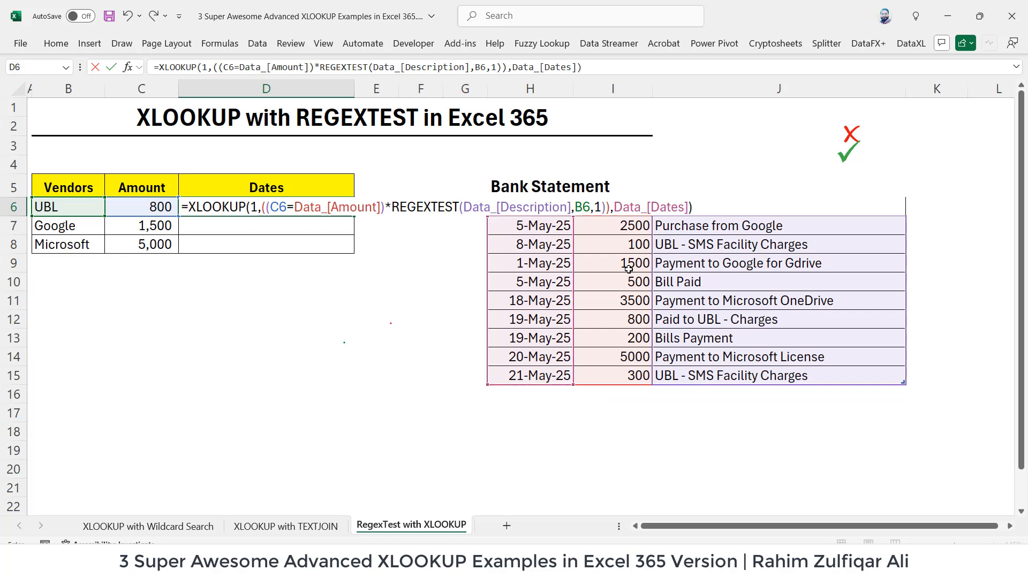
click(320, 210)
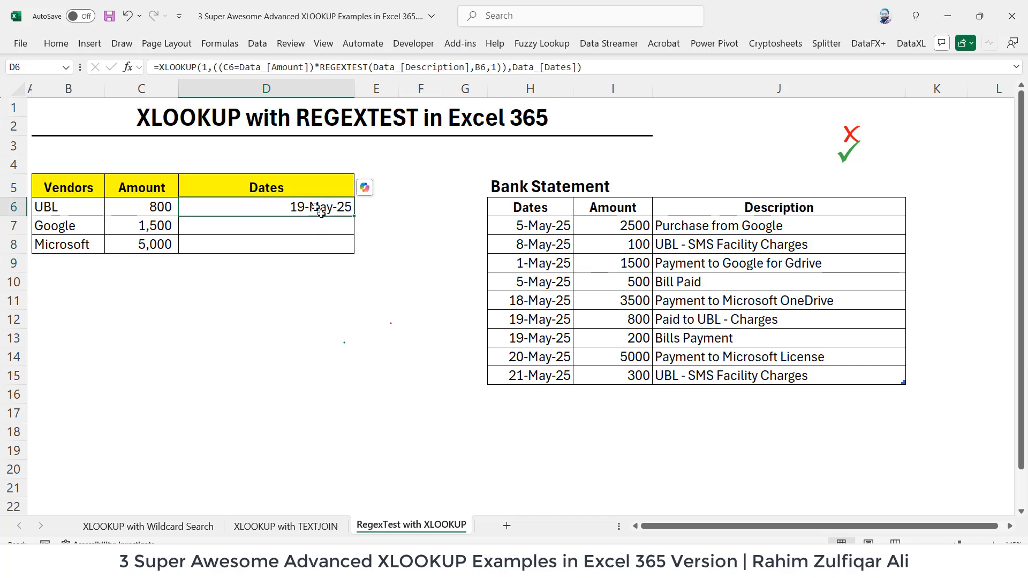
drag(357, 216, 346, 249)
click(348, 226)
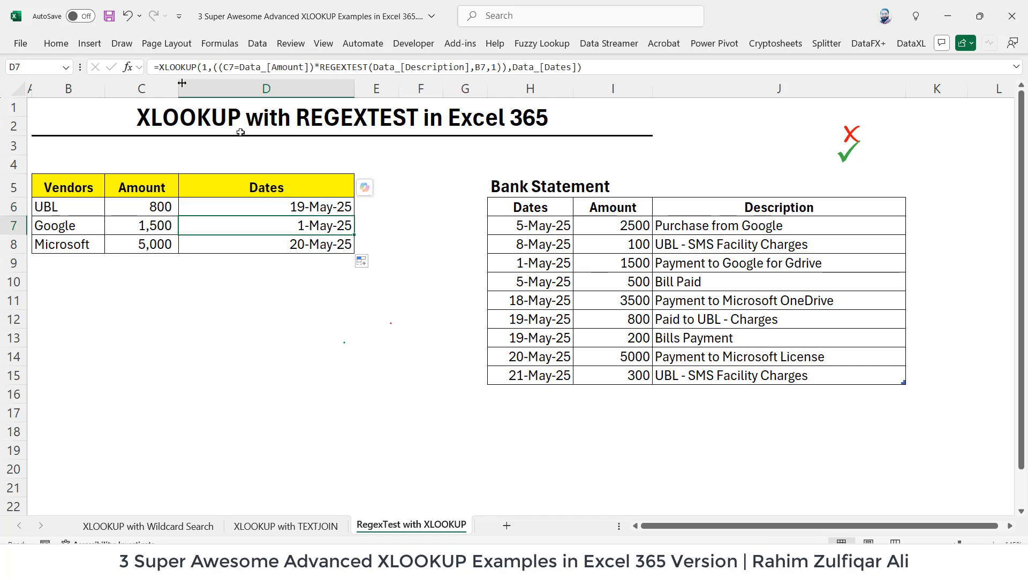
Set the highlighter to dark green and highlight UBL, 800 and the D6 date, plus the matching date, amount and UBL in statement row 12
click(121, 43)
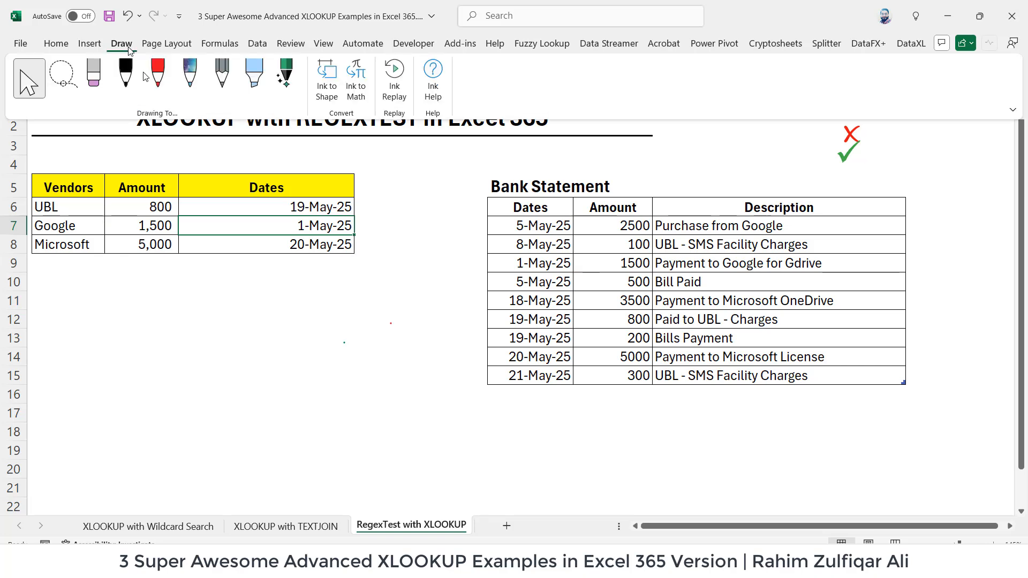
click(247, 86)
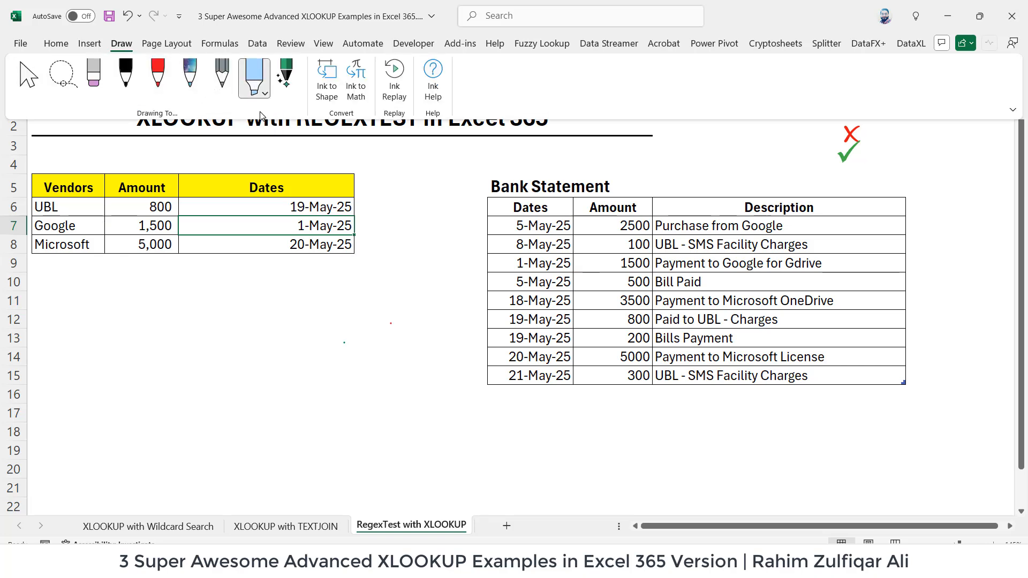
click(264, 92)
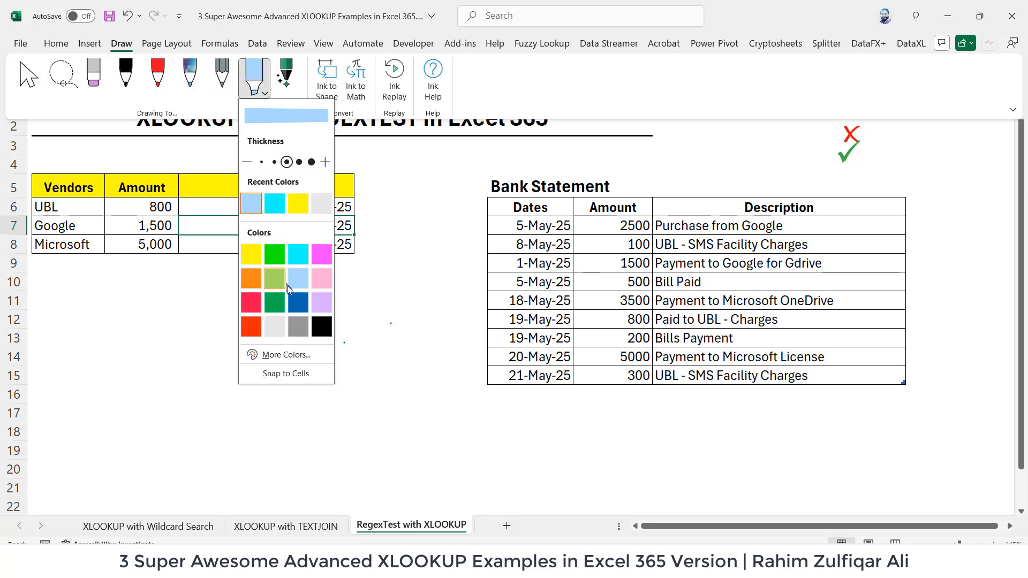
click(274, 303)
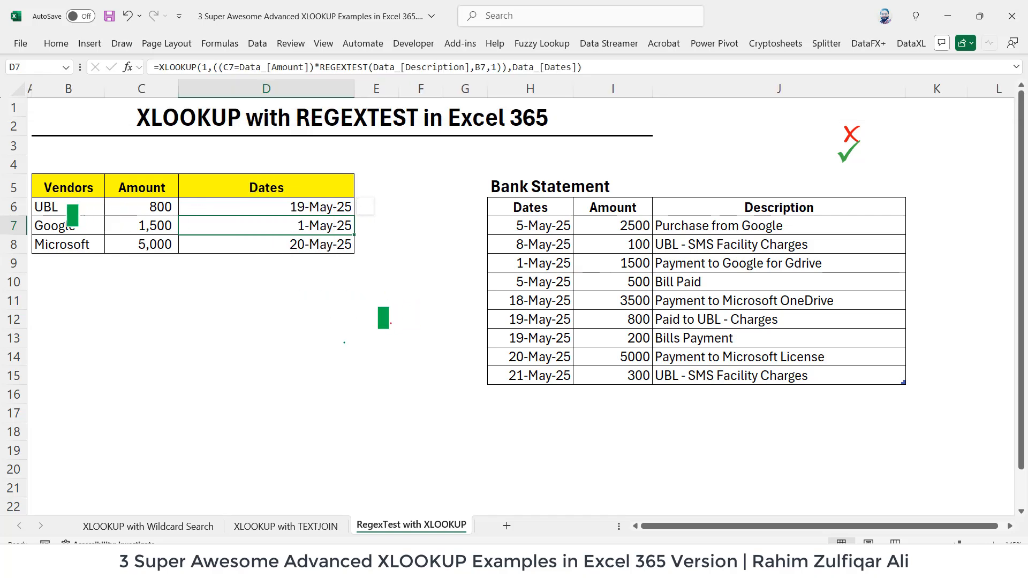
drag(31, 207, 176, 208)
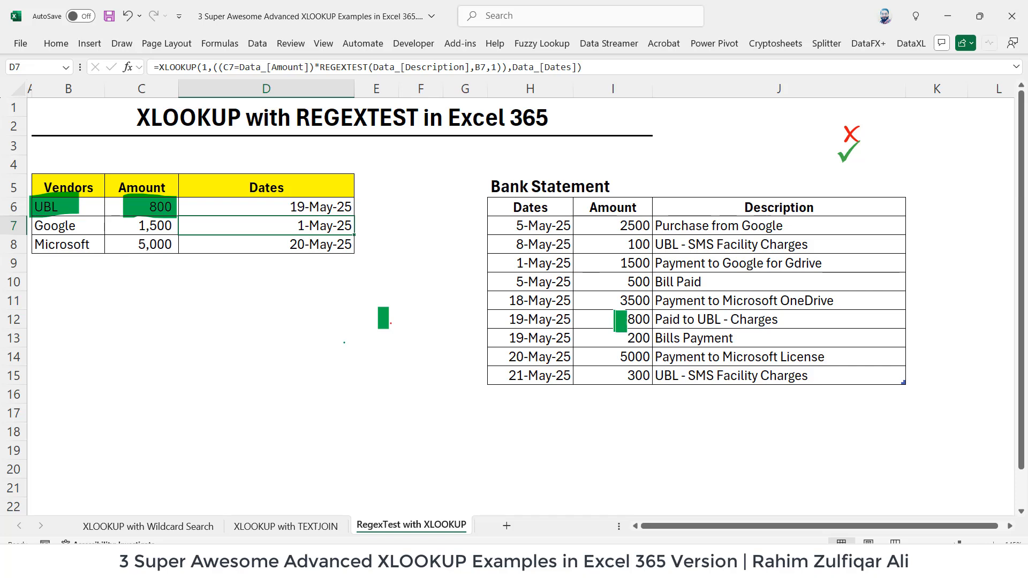
drag(615, 320, 726, 320)
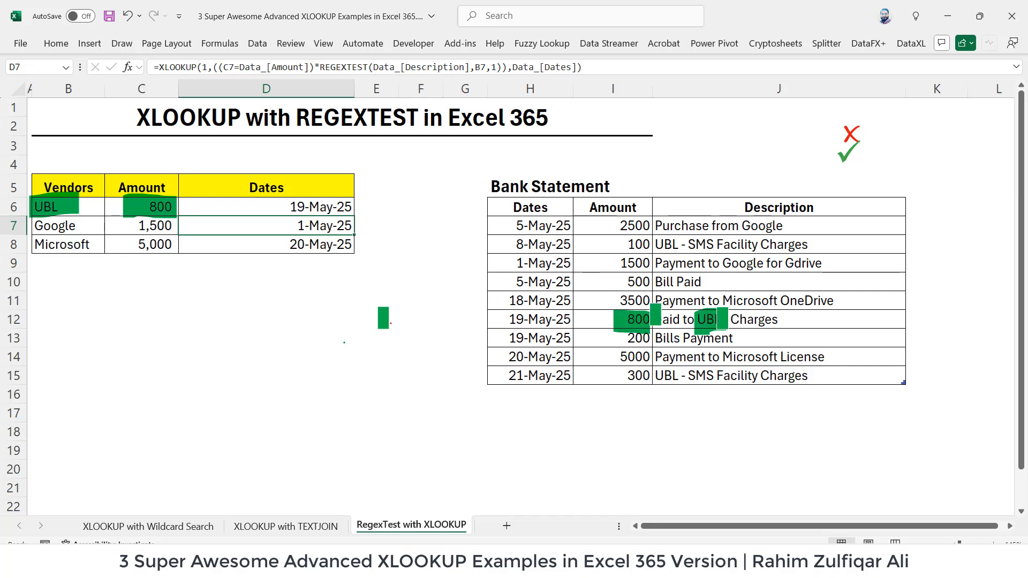
drag(495, 319, 576, 320)
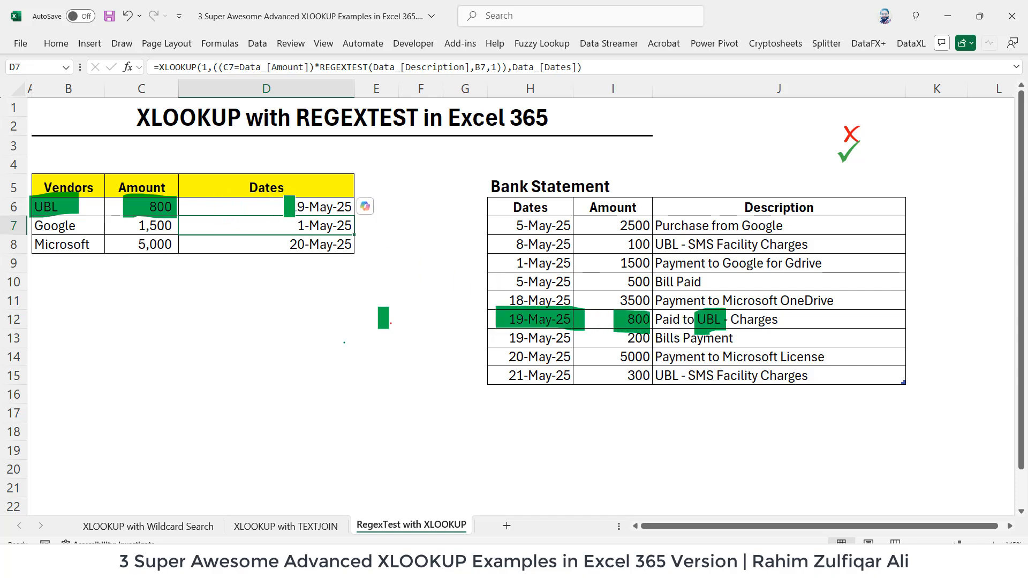
drag(284, 206, 357, 206)
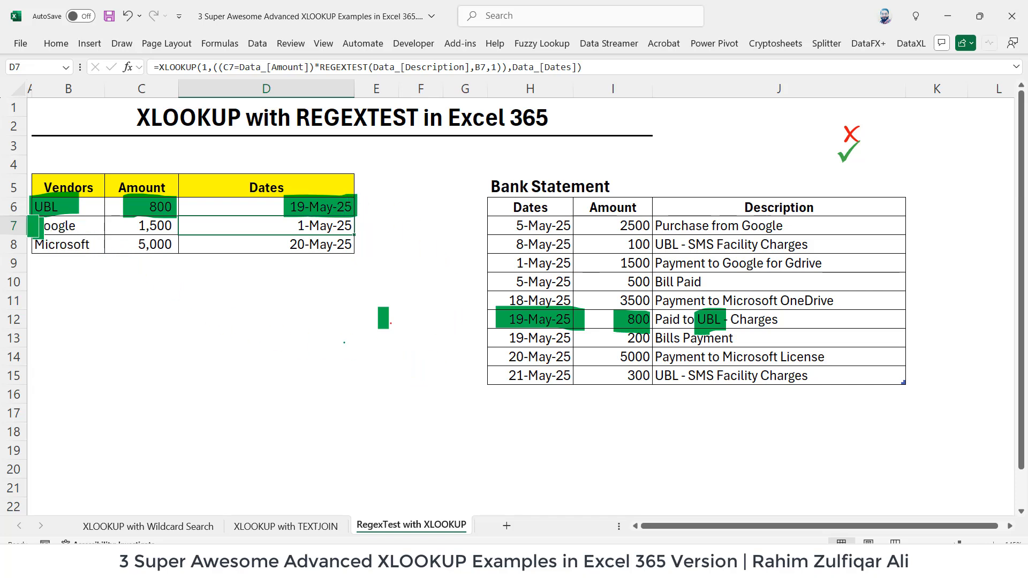
Highlight Google, 1,500 and the D7 date, both statement amounts and Google descriptions in rows 7 and 9, and the row 9 date; stop inking
drag(30, 226, 177, 225)
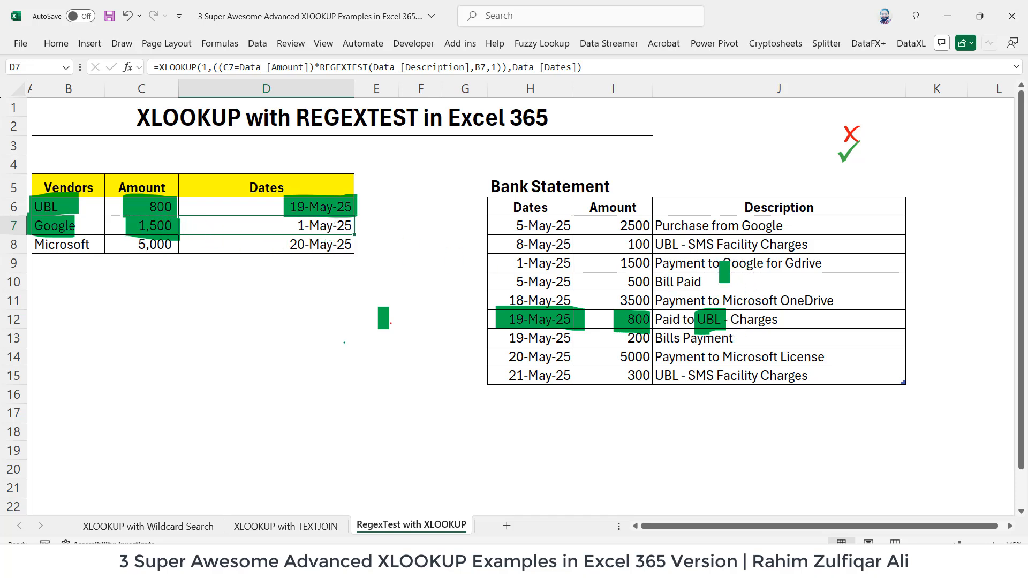
drag(722, 266, 765, 268)
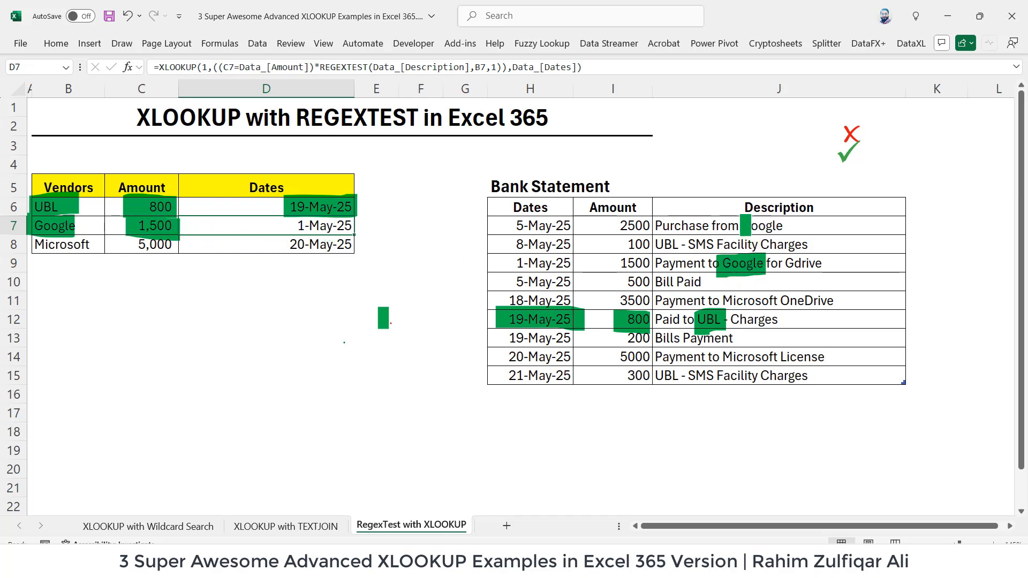
drag(743, 225, 792, 226)
drag(612, 225, 650, 225)
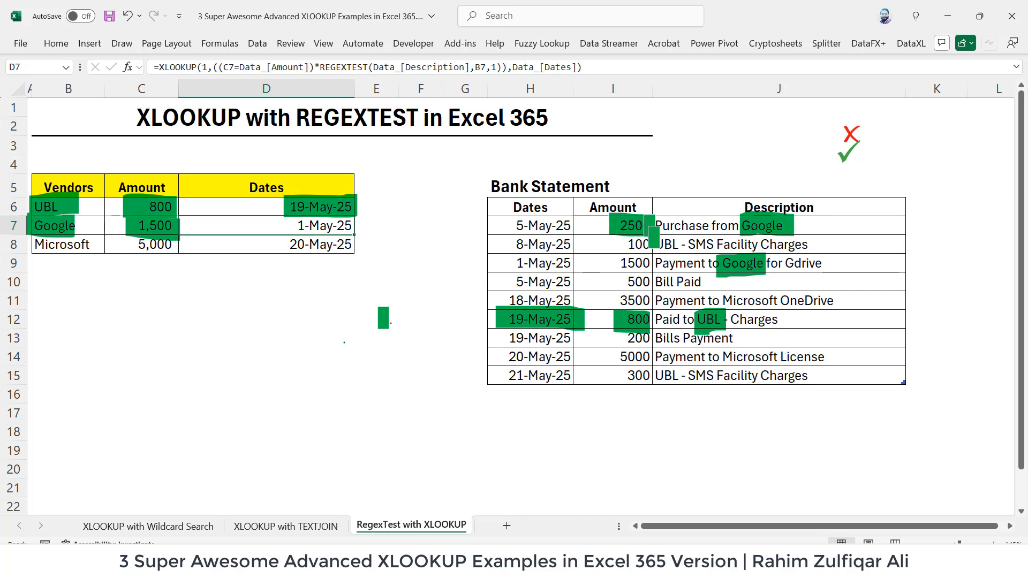
drag(614, 263, 650, 263)
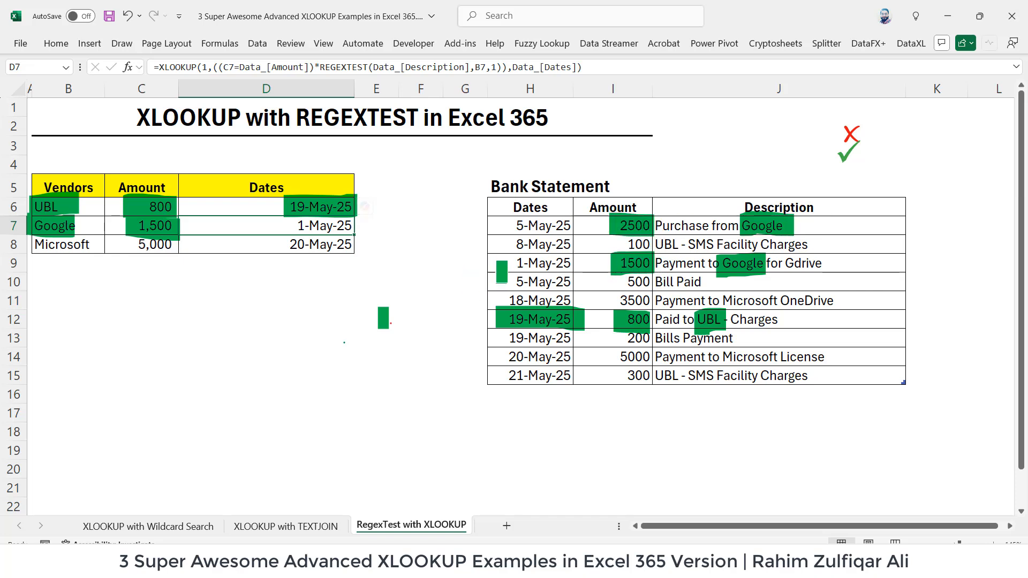
drag(500, 265, 571, 263)
drag(284, 226, 359, 226)
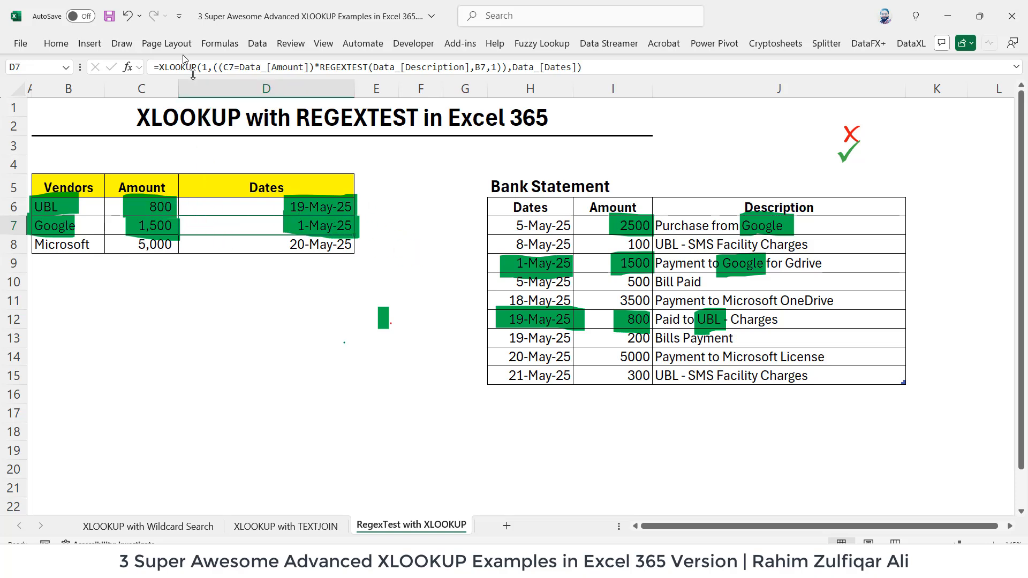
click(122, 44)
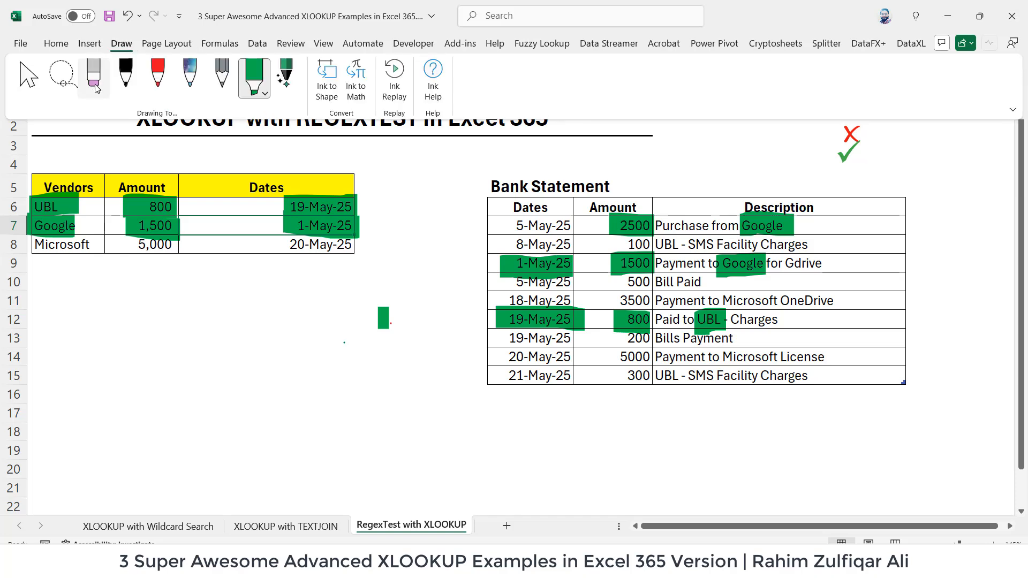
click(21, 75)
Open the XLOOKUP formula in D6 for editing, with the cursor in its REGEXTEST description argument
click(248, 204)
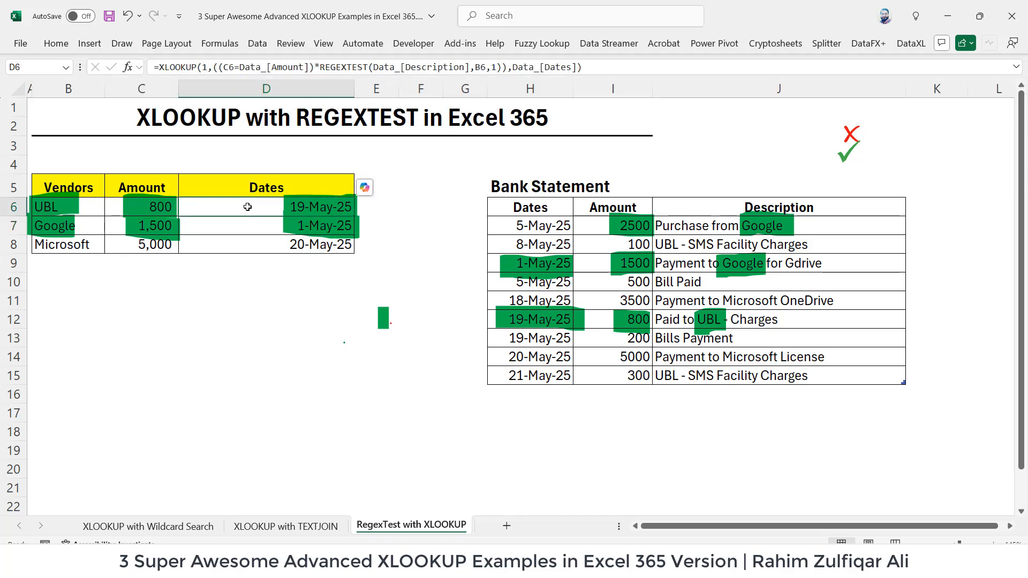
double_click(248, 207)
click(547, 199)
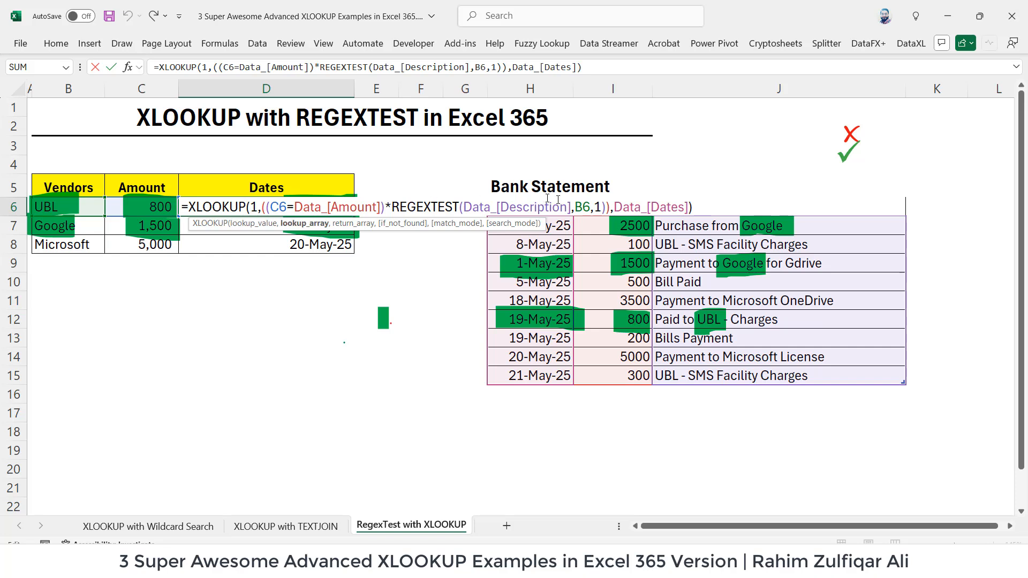